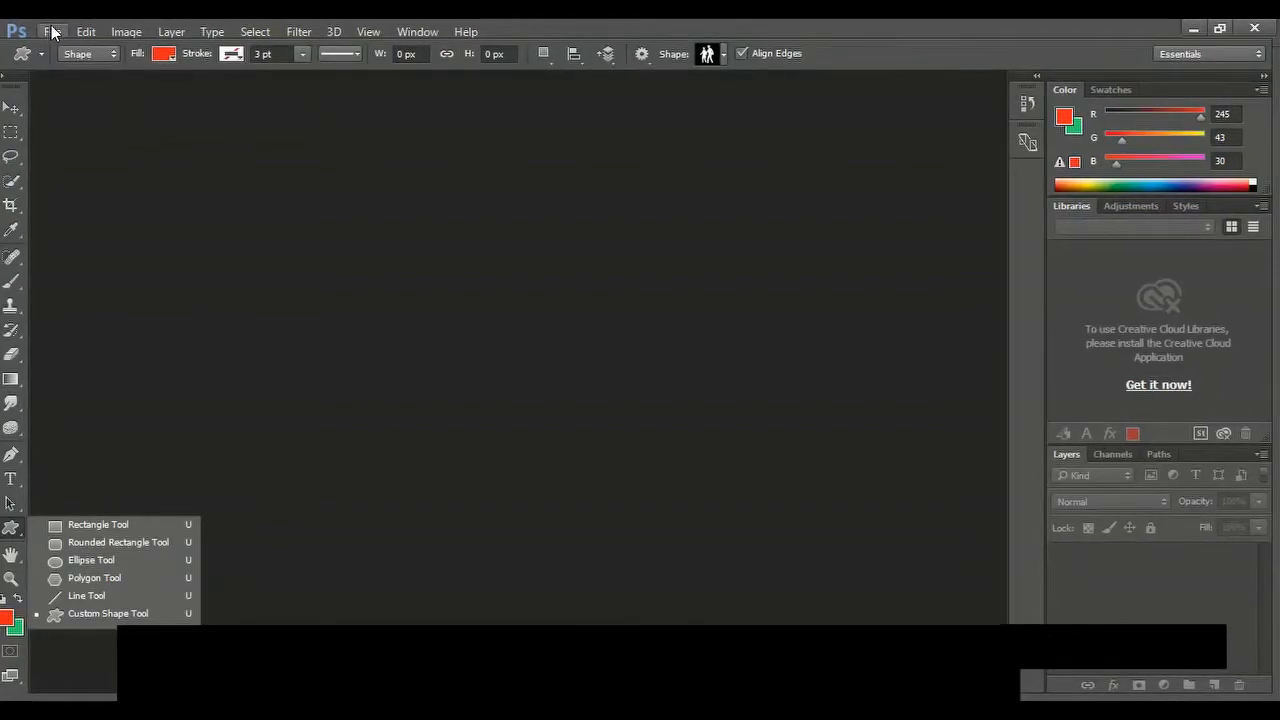
Step: Create a new custom document 11 inches wide and 8 inches high at a resolution of 72 pixels per inch
click(76, 56)
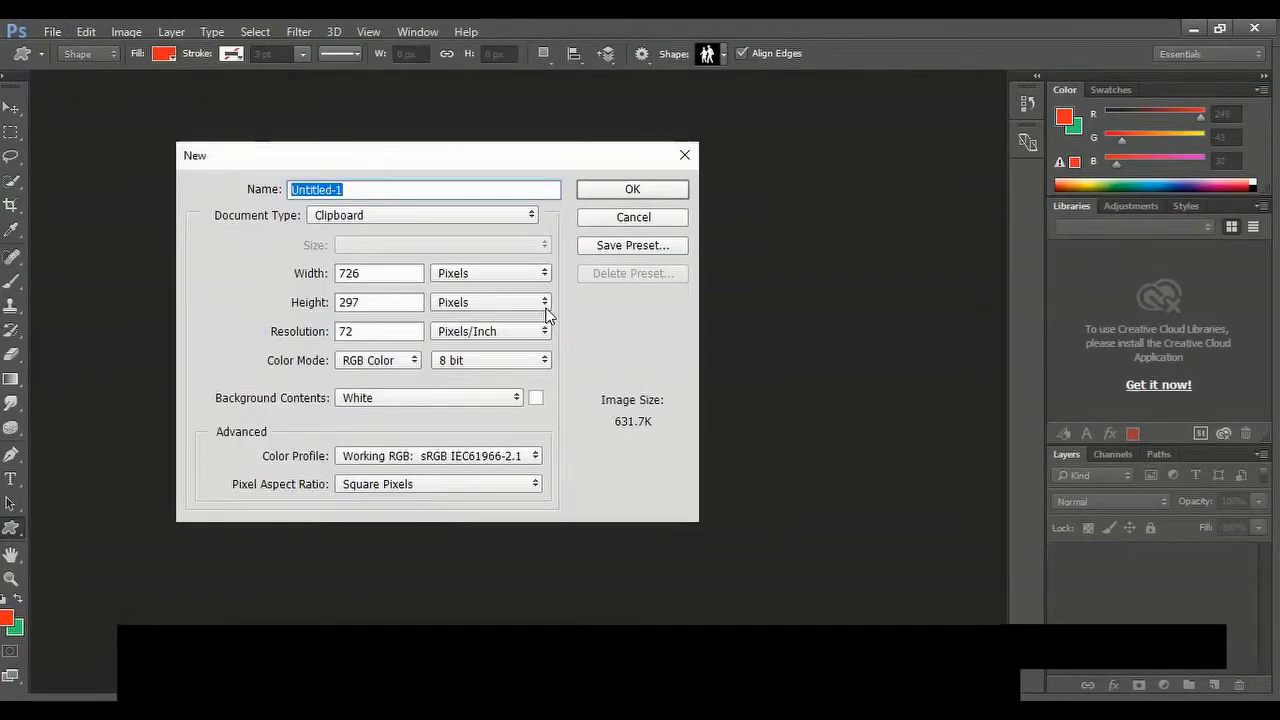
click(412, 214)
click(388, 272)
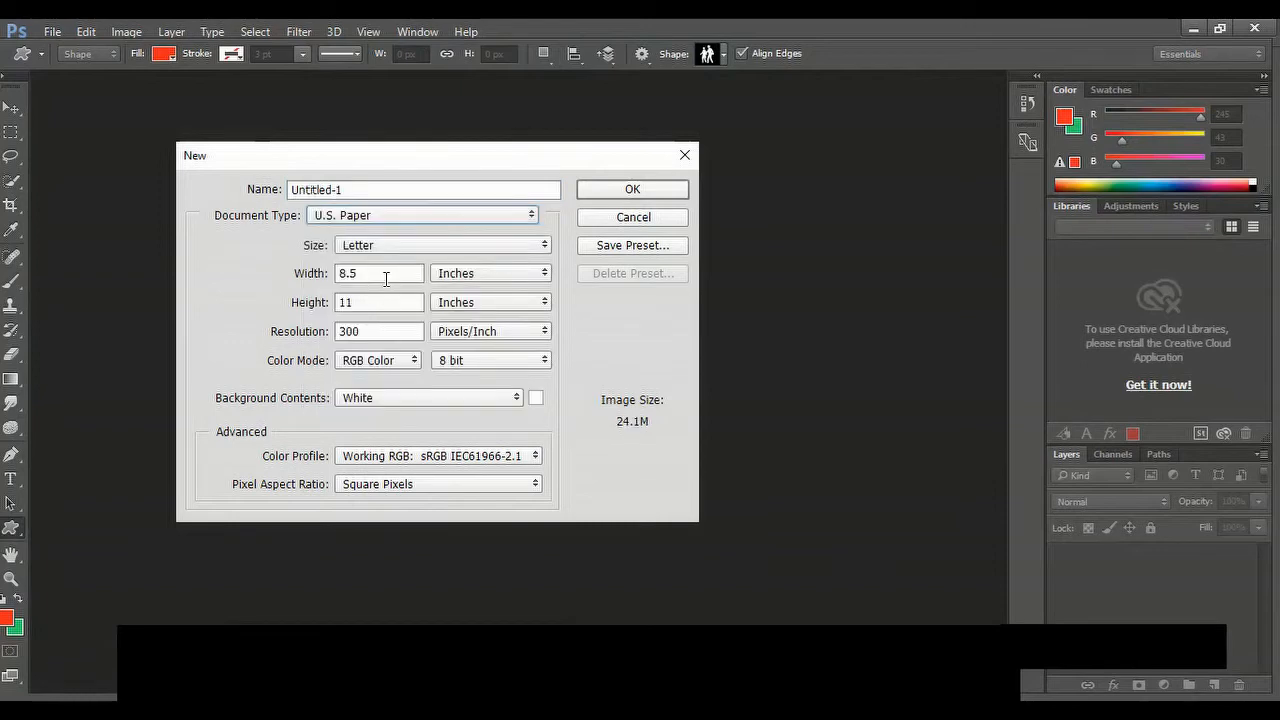
drag(386, 279, 255, 284)
text(11)
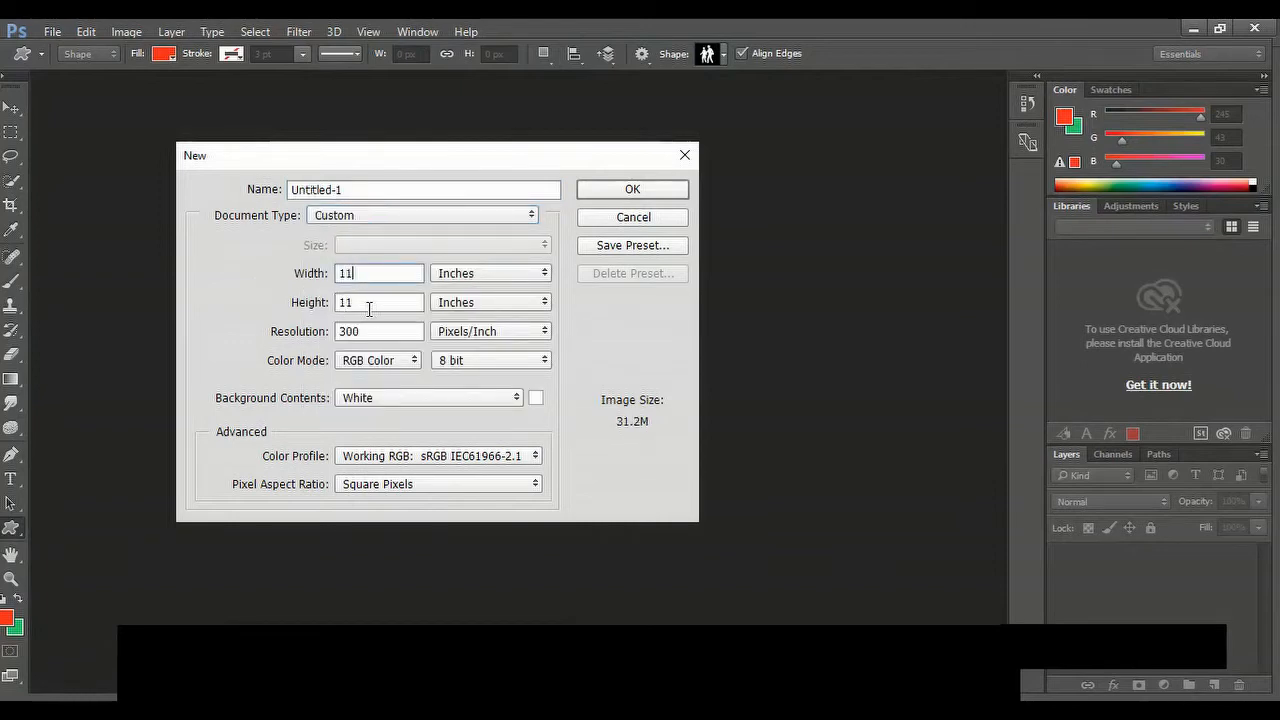
drag(369, 309, 308, 345)
text(8)
text(72)
click(637, 188)
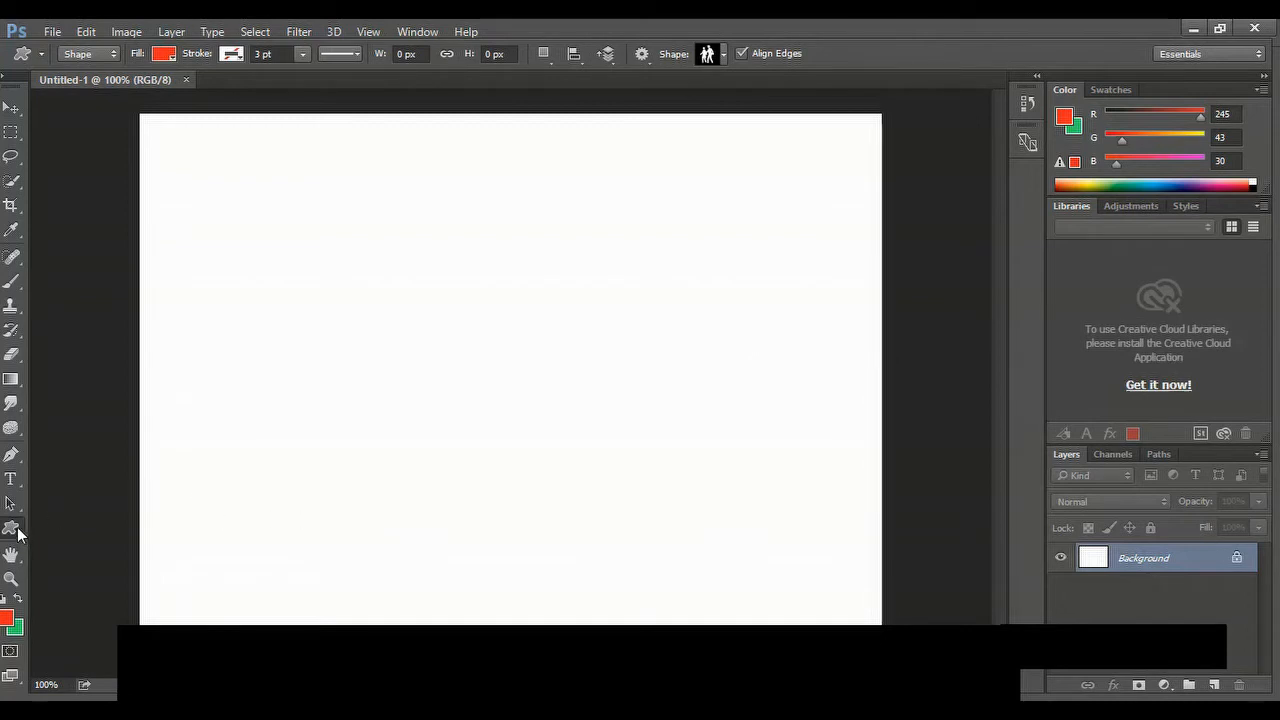
Step: Draw a red rectangle of about 291 by 172 px on the canvas with the Rectangle Tool in Shape mode
click(16, 535)
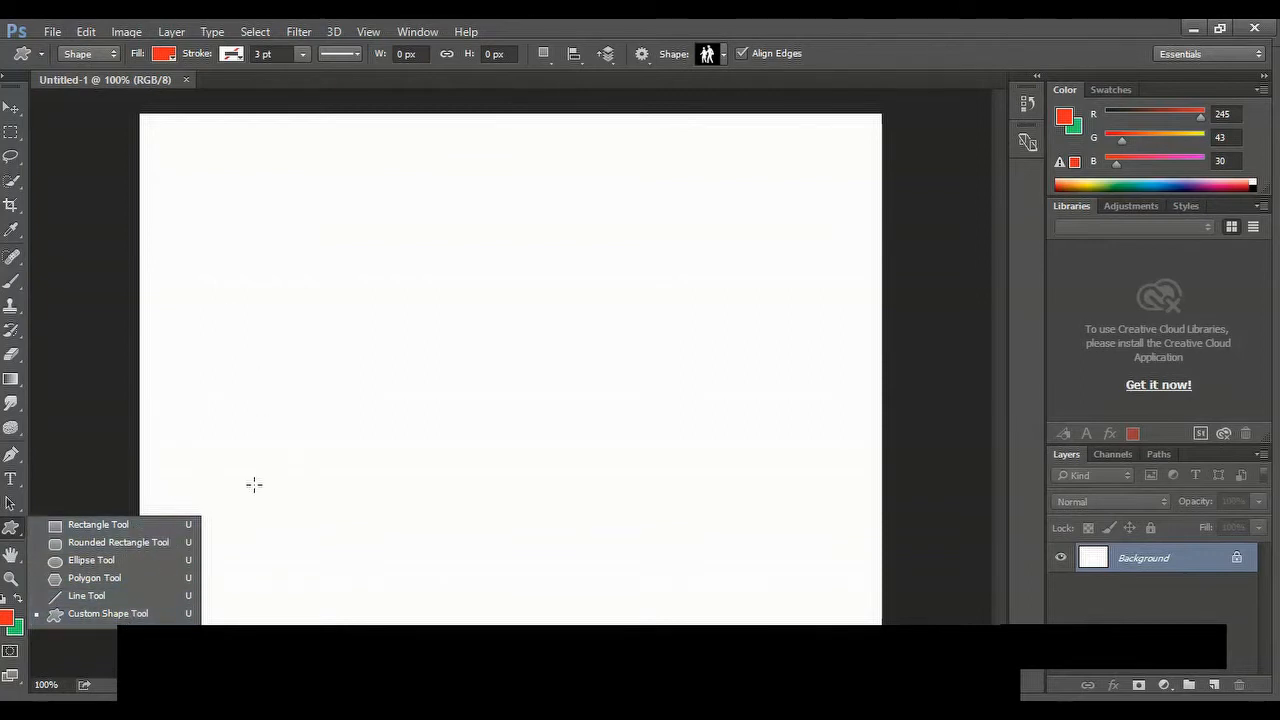
click(98, 524)
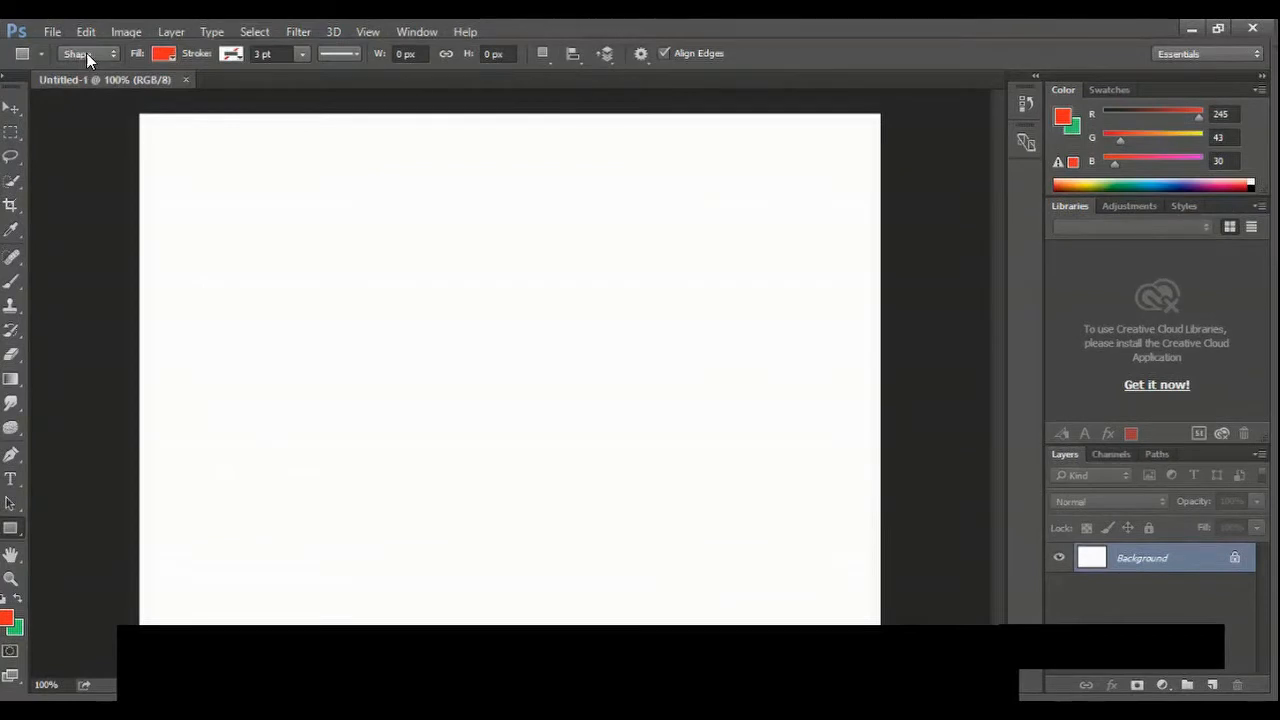
click(109, 53)
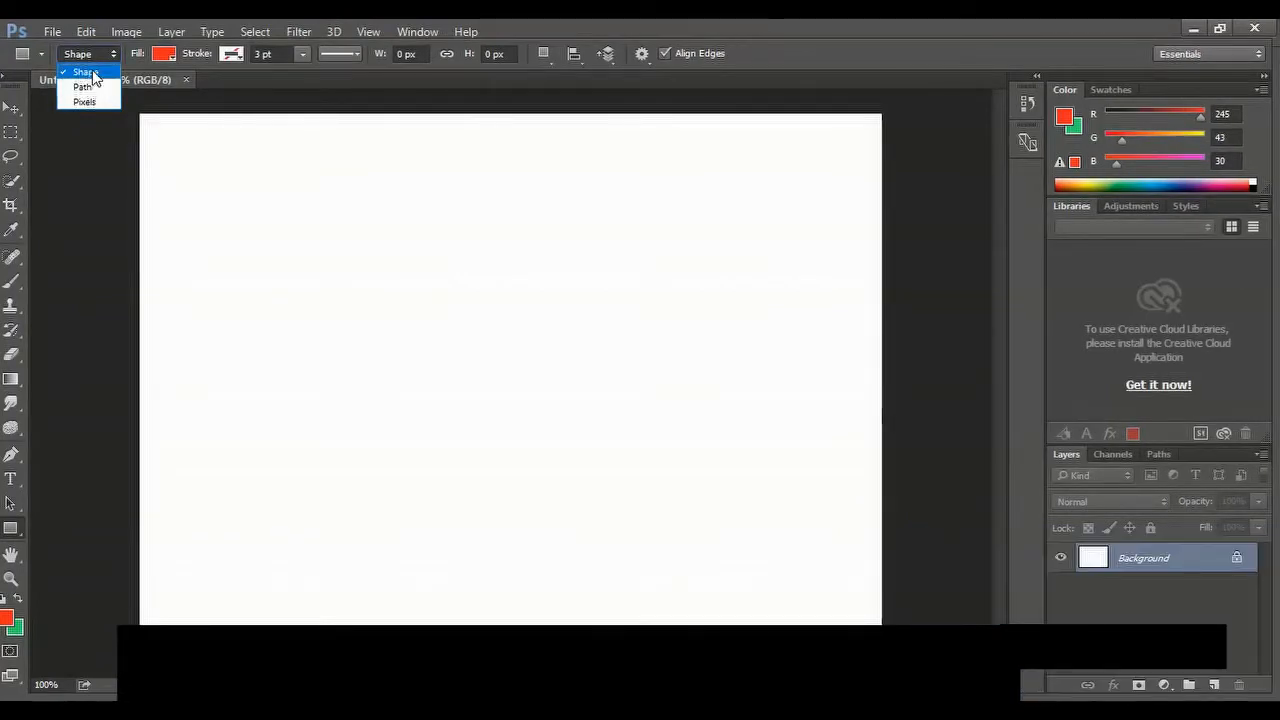
click(89, 73)
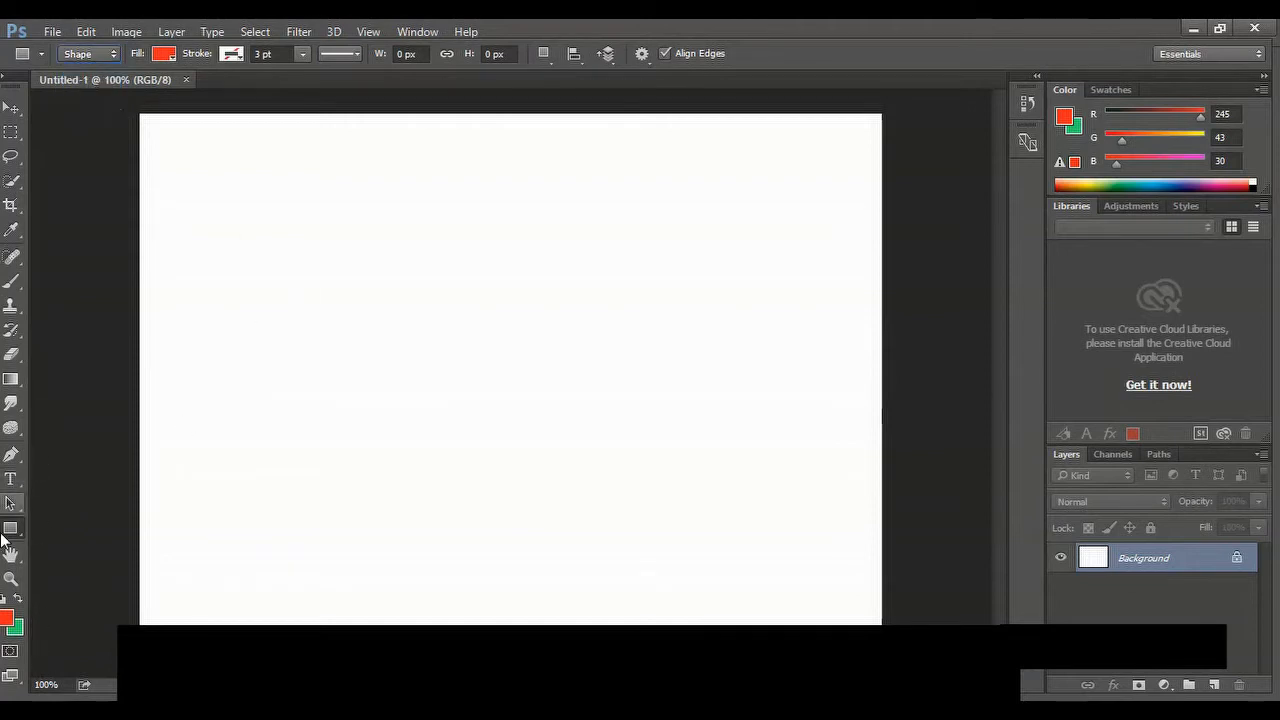
right_click(19, 530)
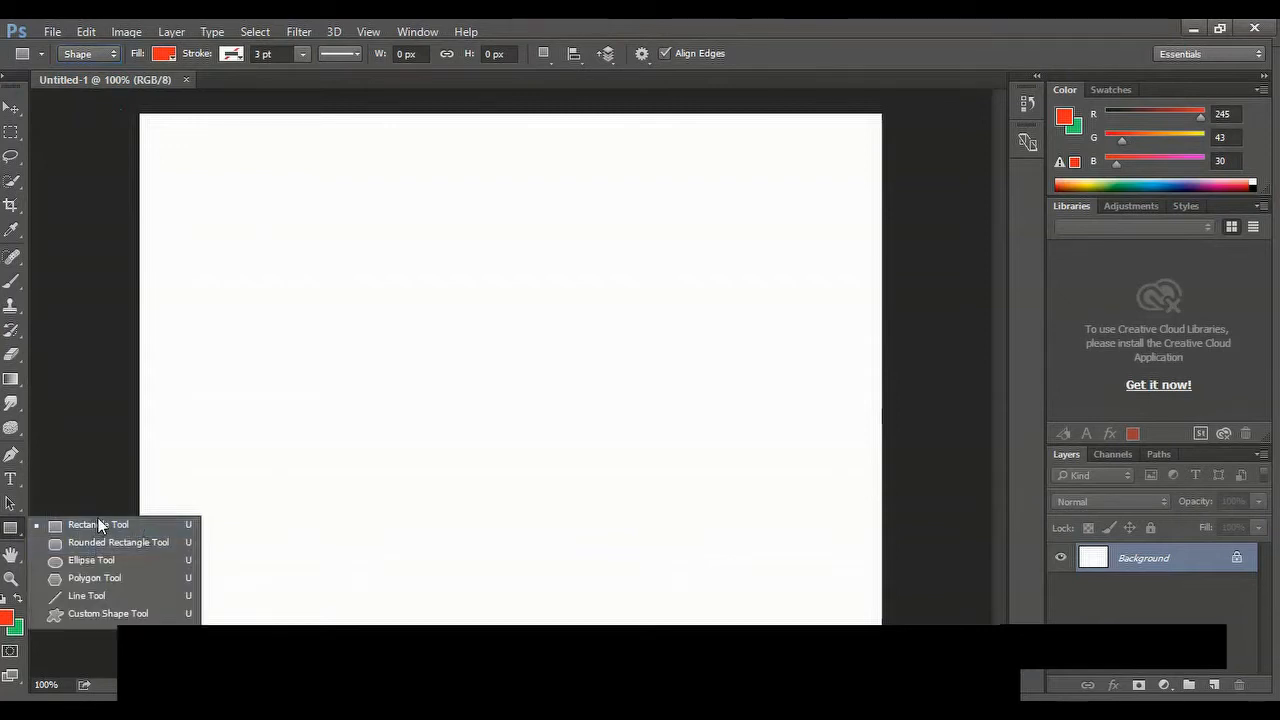
click(98, 524)
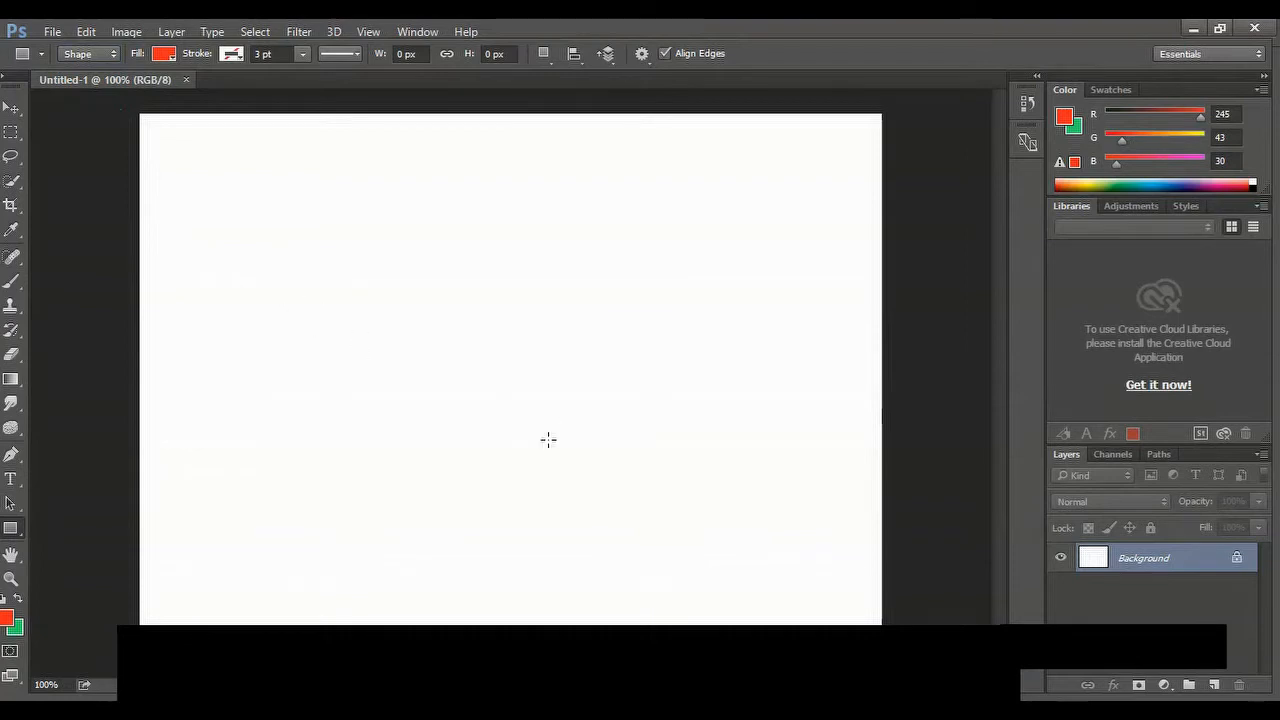
drag(277, 276, 549, 437)
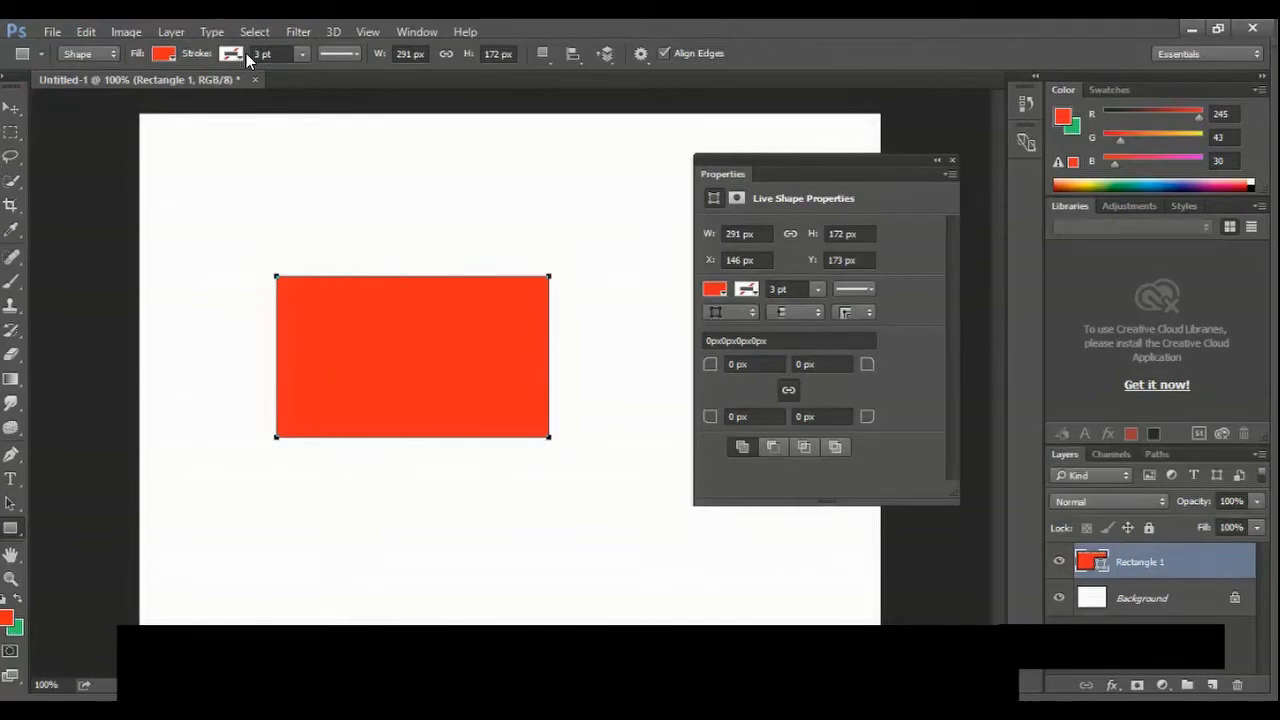
Step: Try solid fills on the rectangle: green, red, no fill, and yellow
click(164, 56)
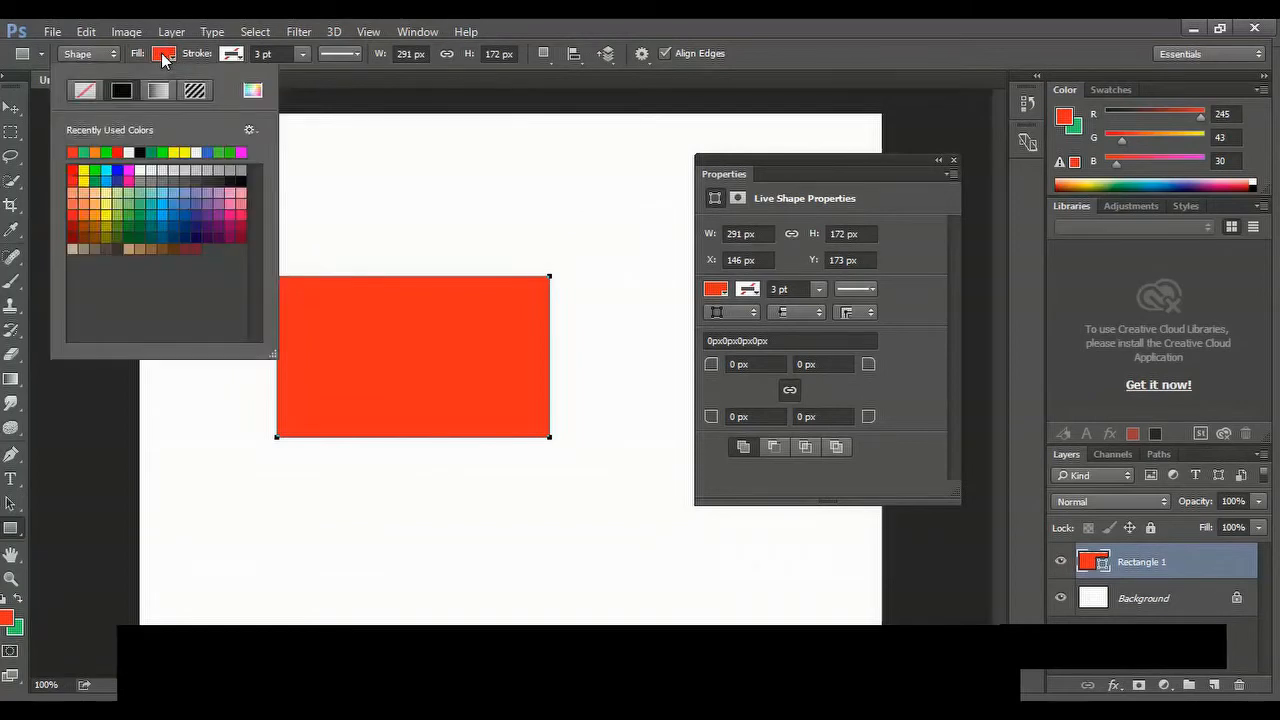
click(85, 152)
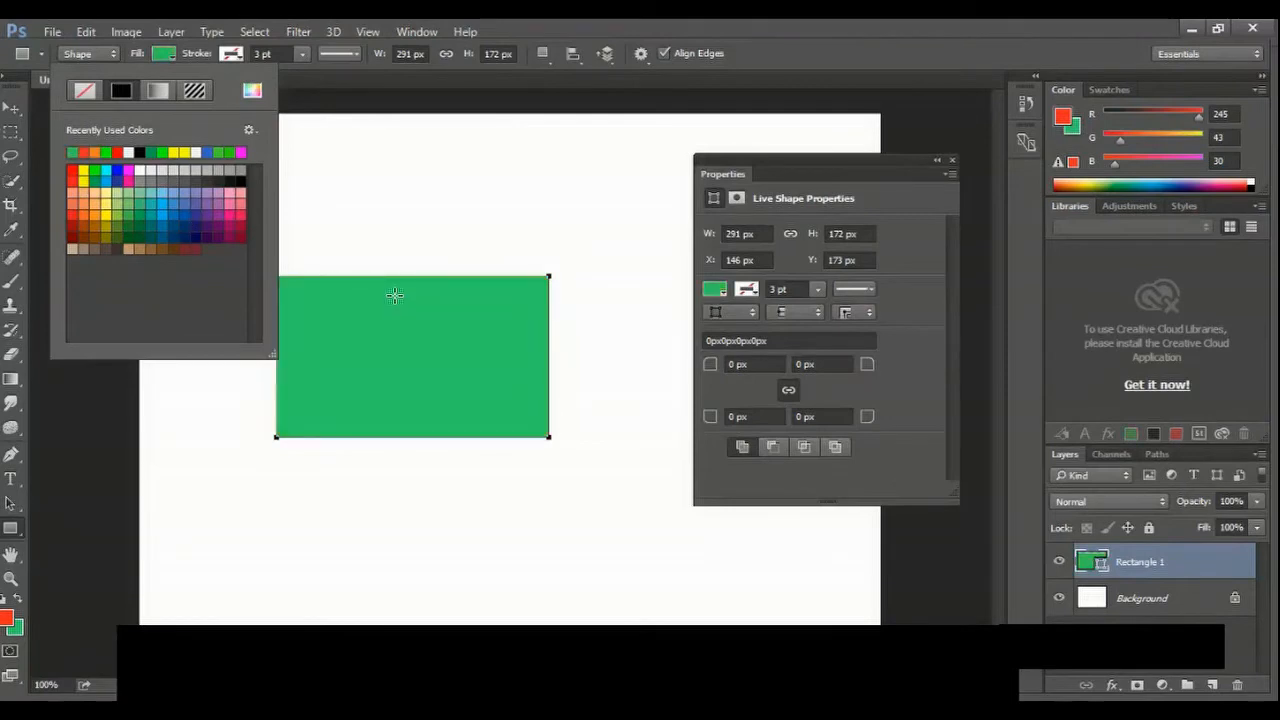
click(83, 151)
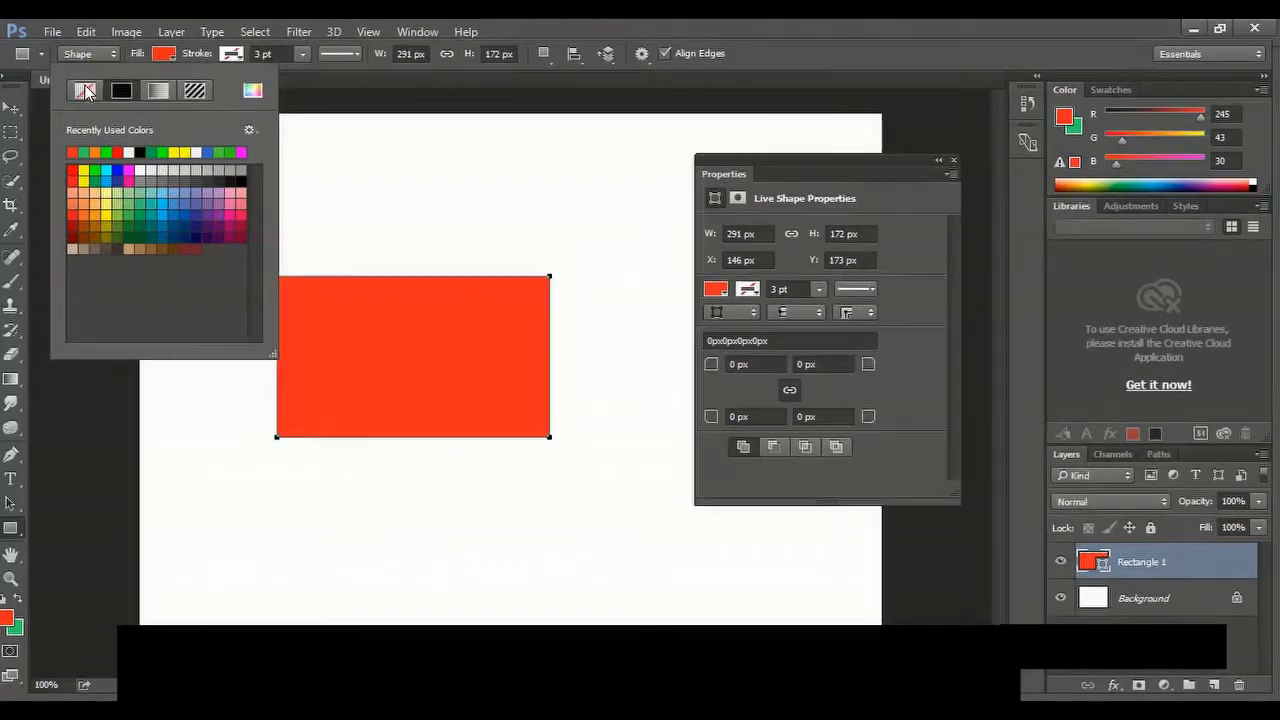
click(86, 94)
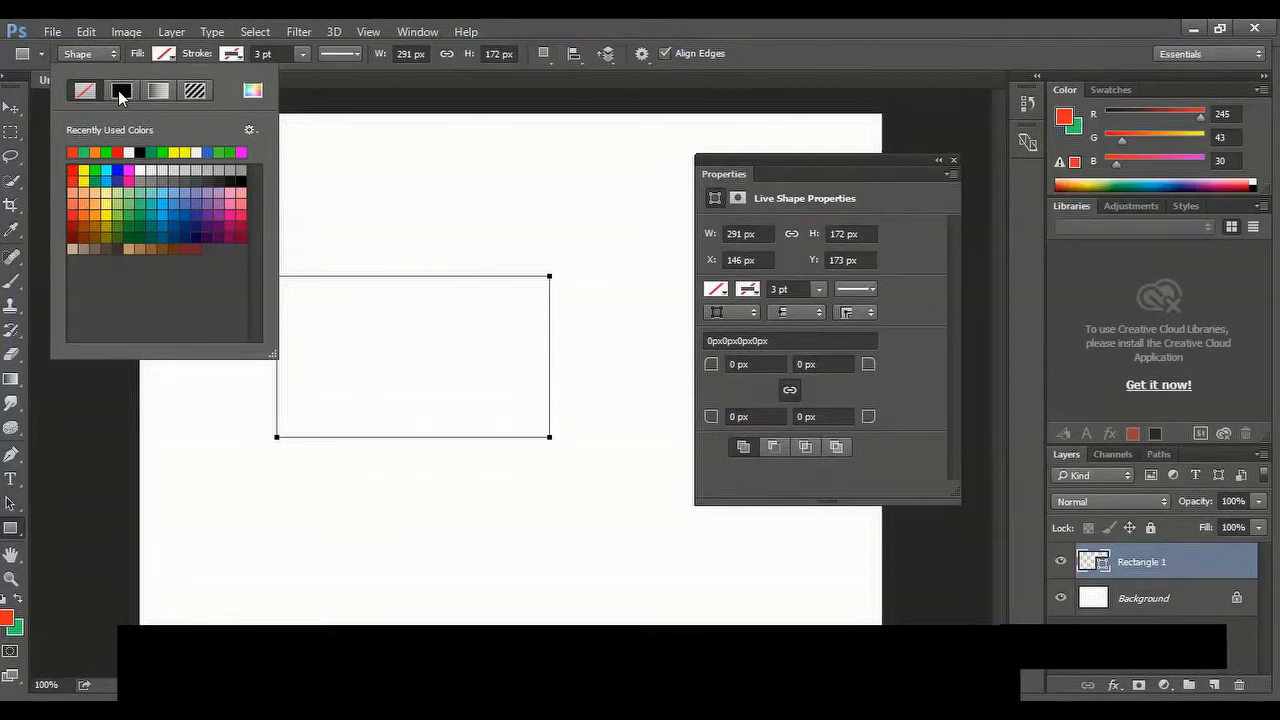
click(120, 93)
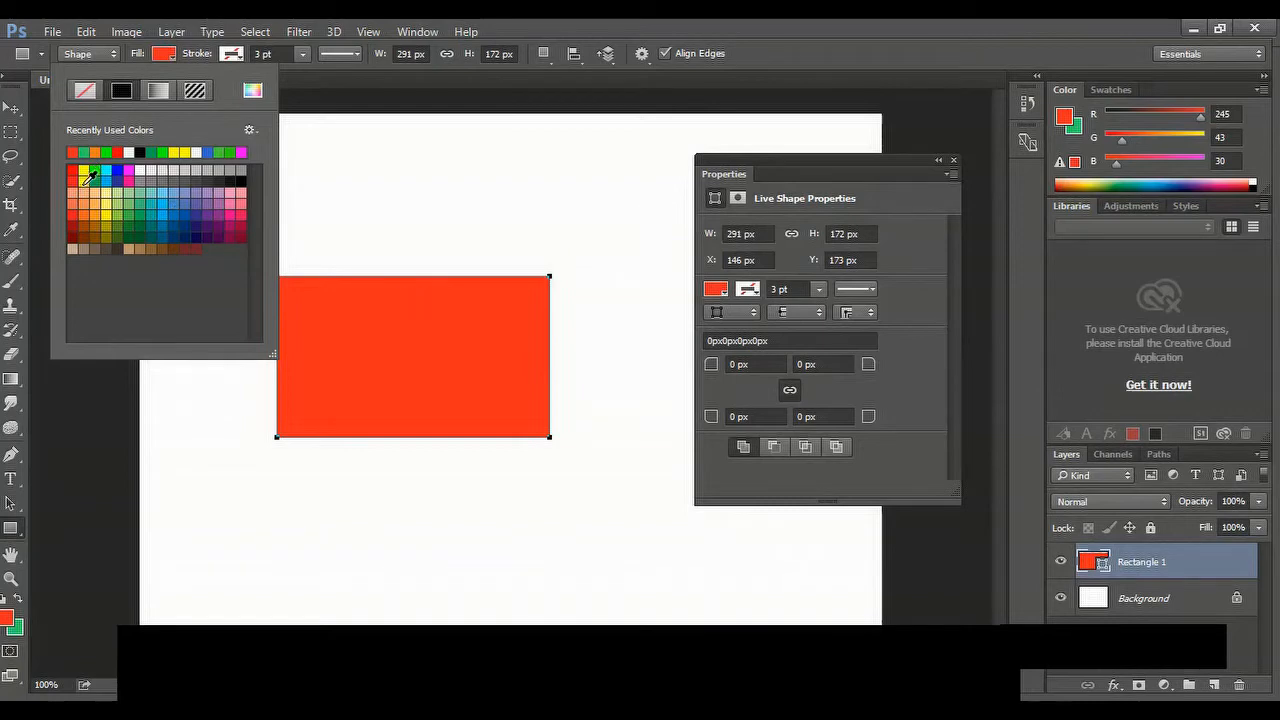
click(85, 178)
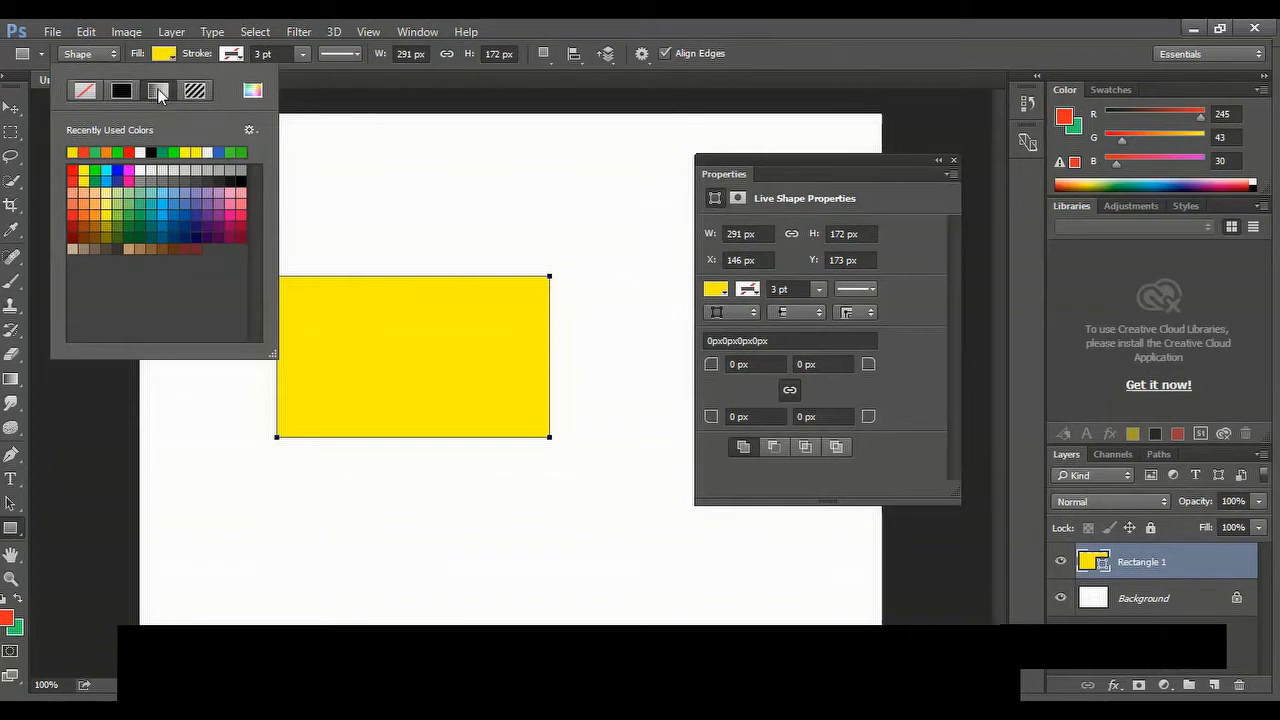
Step: Try gradient fills on the rectangle: black to white, red to green, and the yellow, violet, orange and blue preset
click(158, 91)
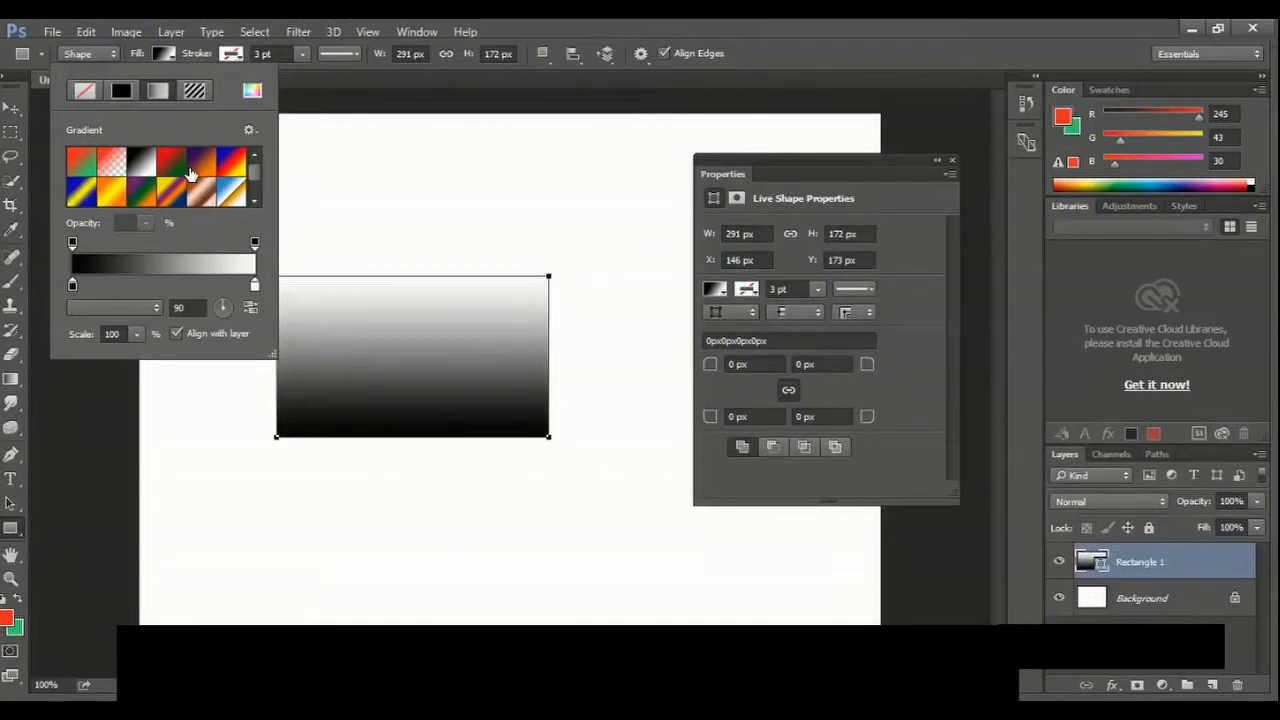
click(79, 163)
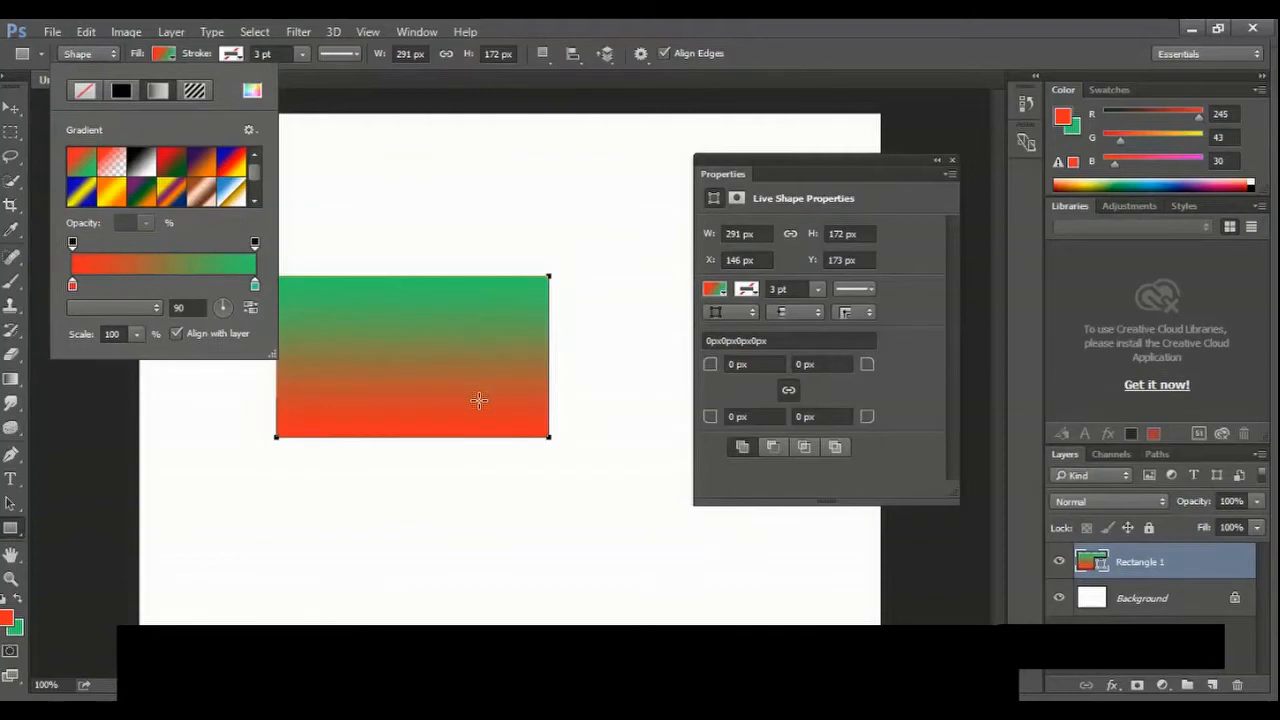
click(175, 195)
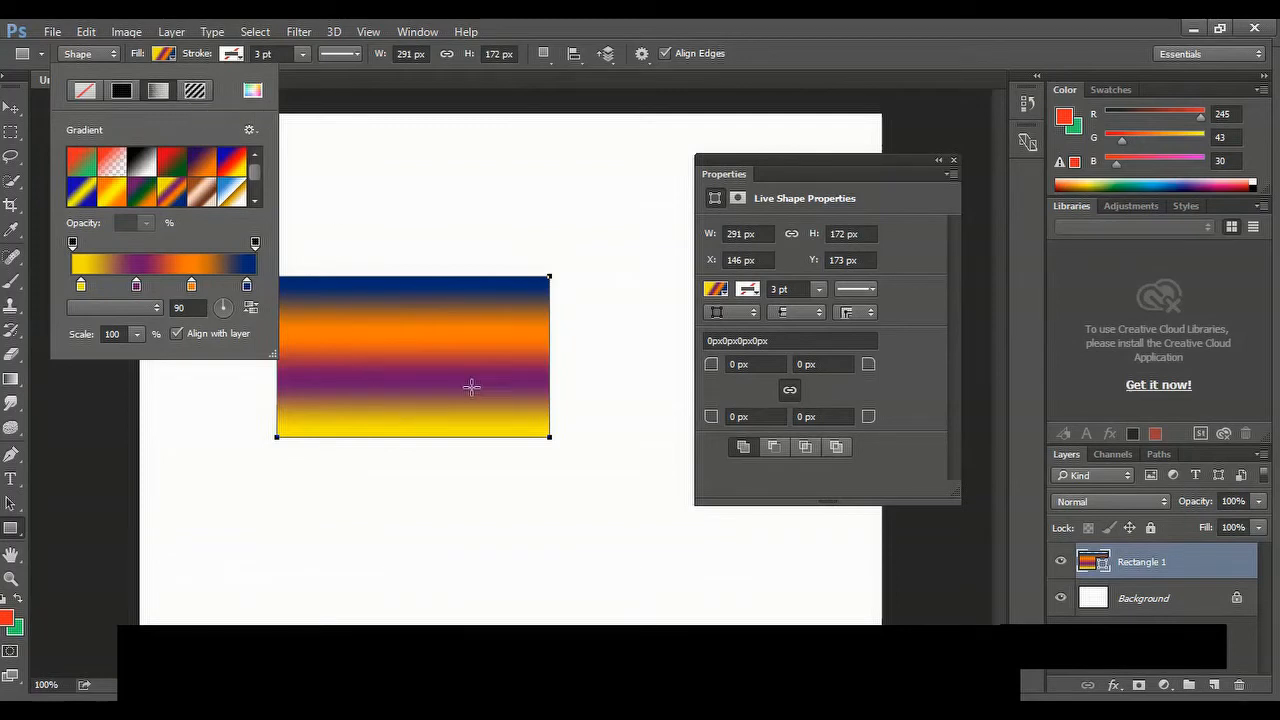
Step: Try several stone and gravel pattern fills on the rectangle, ending with the brown rock texture
click(195, 91)
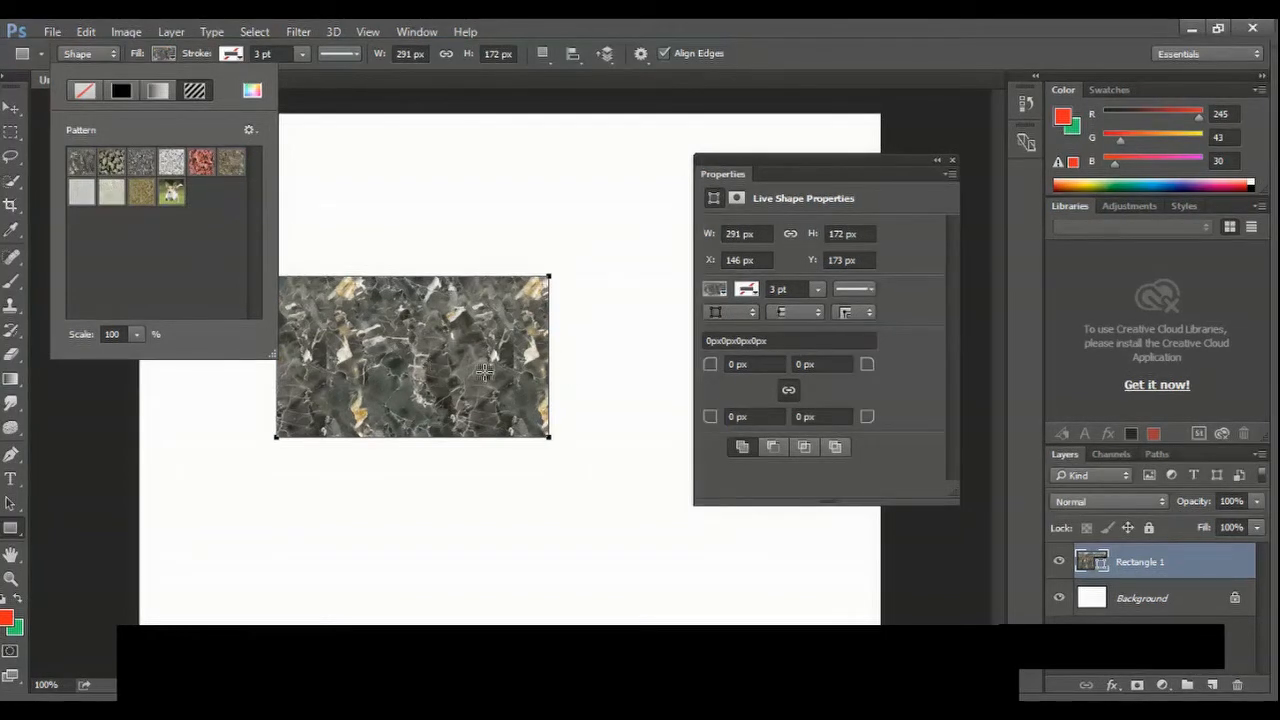
click(197, 166)
click(140, 164)
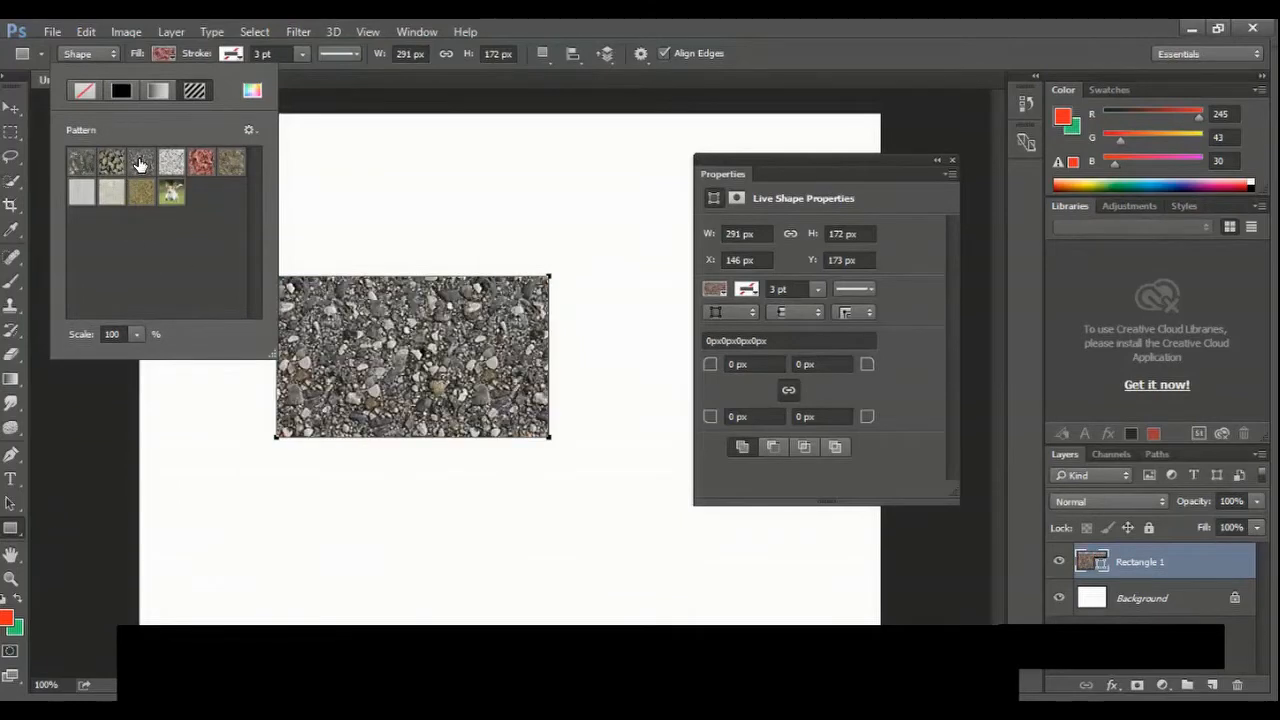
click(141, 193)
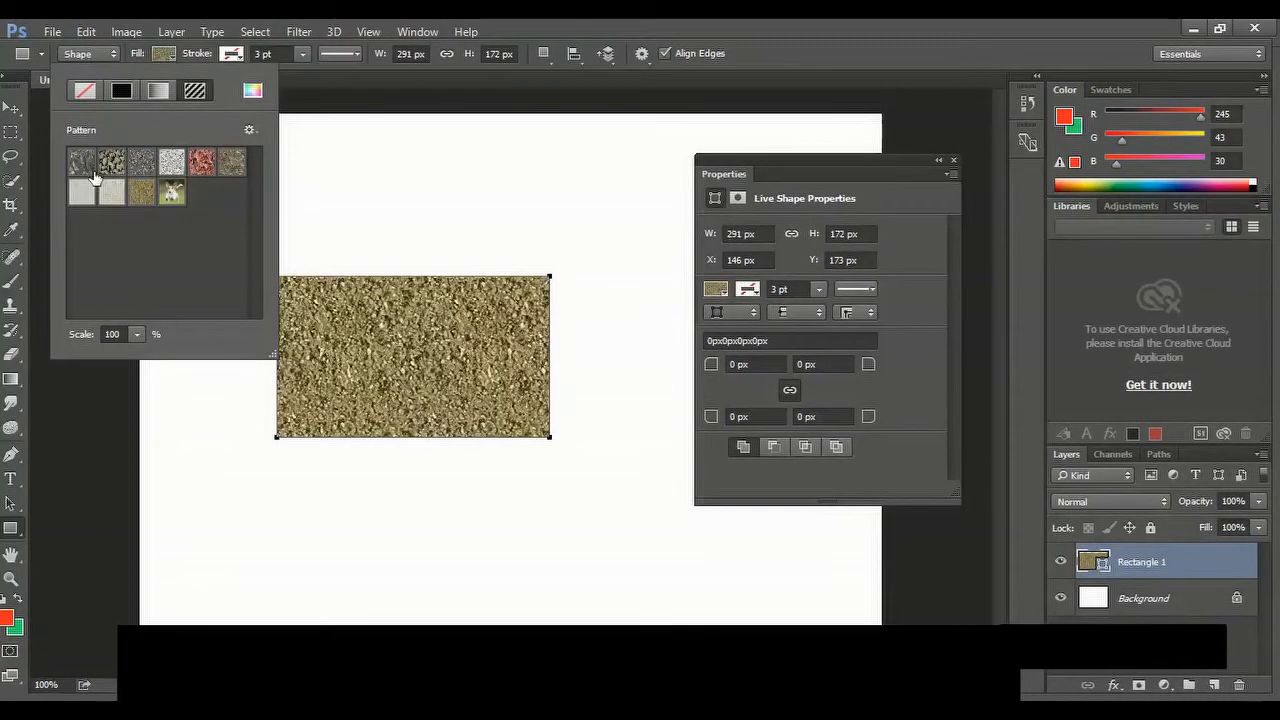
click(88, 170)
click(112, 166)
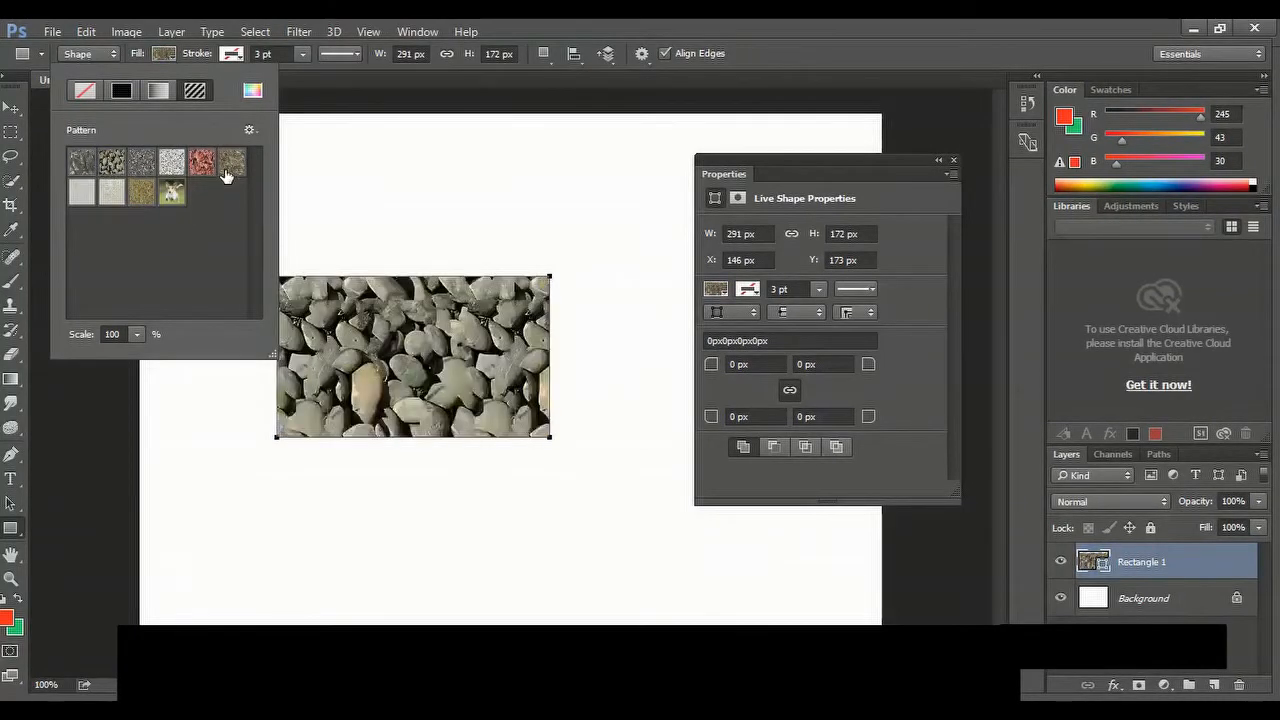
click(231, 172)
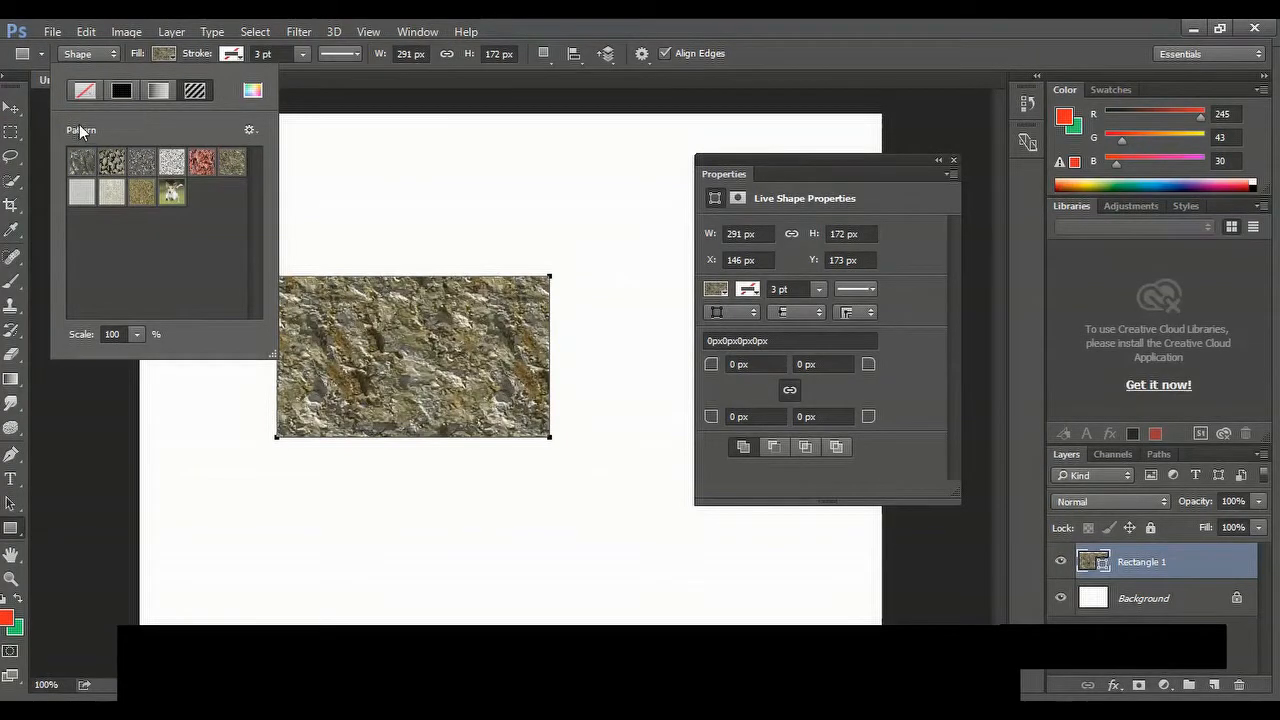
Step: Clear the rectangle's fill and give it a solid red colour from the recently used colours
click(87, 92)
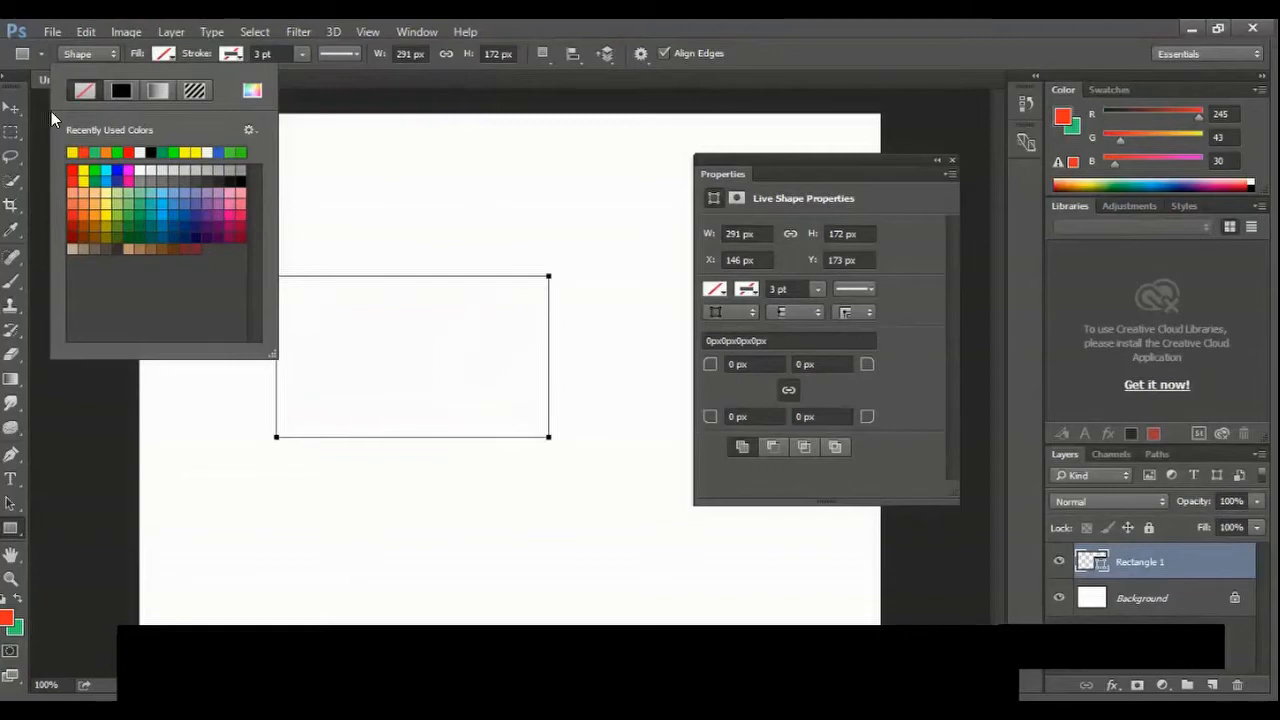
click(120, 90)
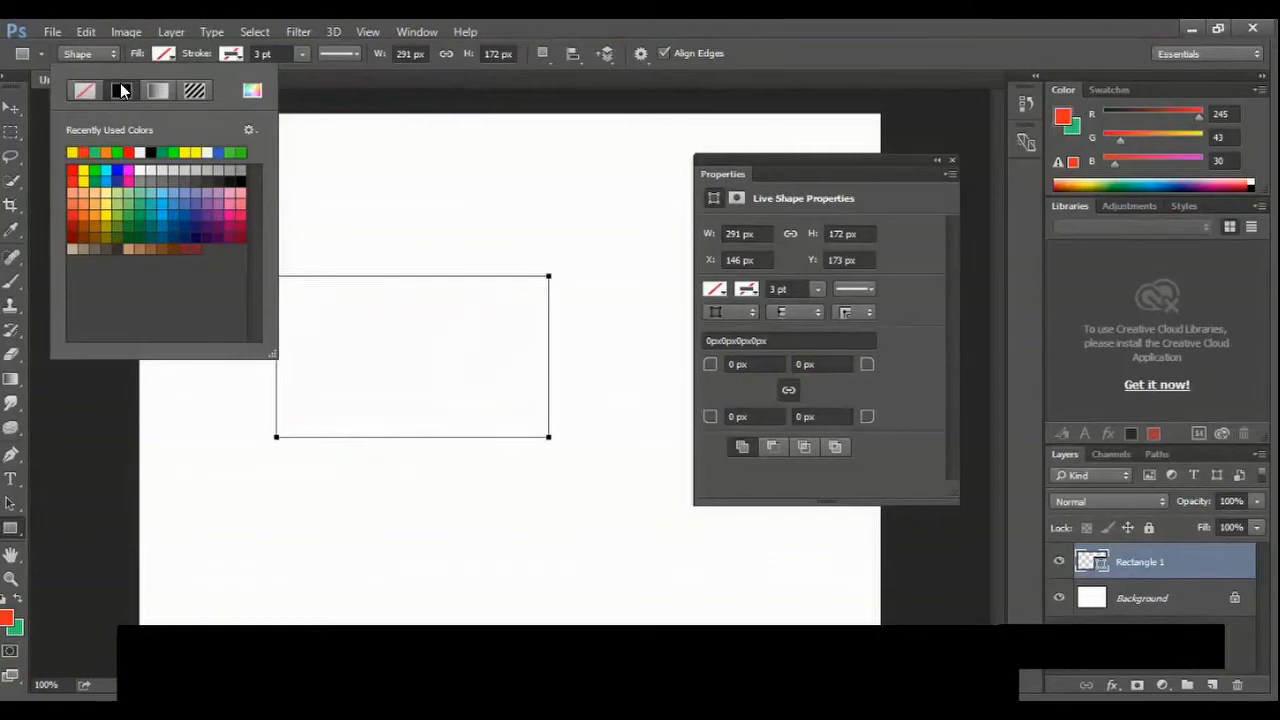
click(88, 153)
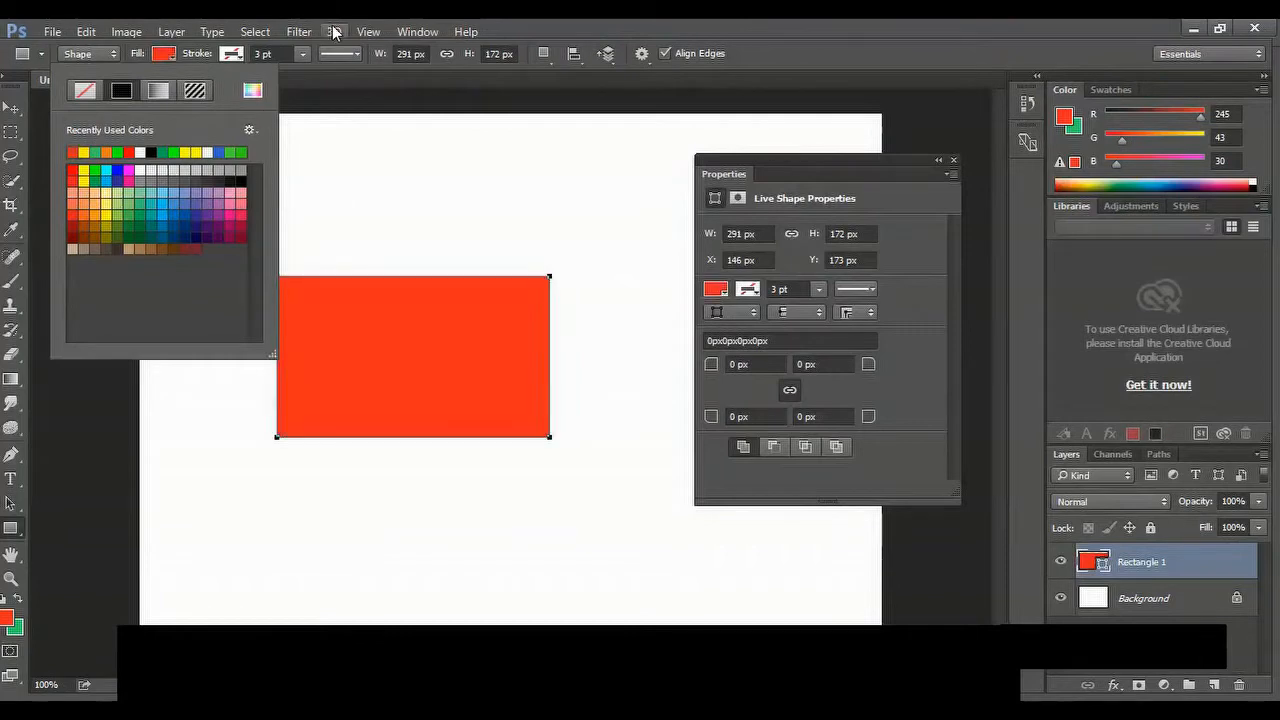
click(846, 40)
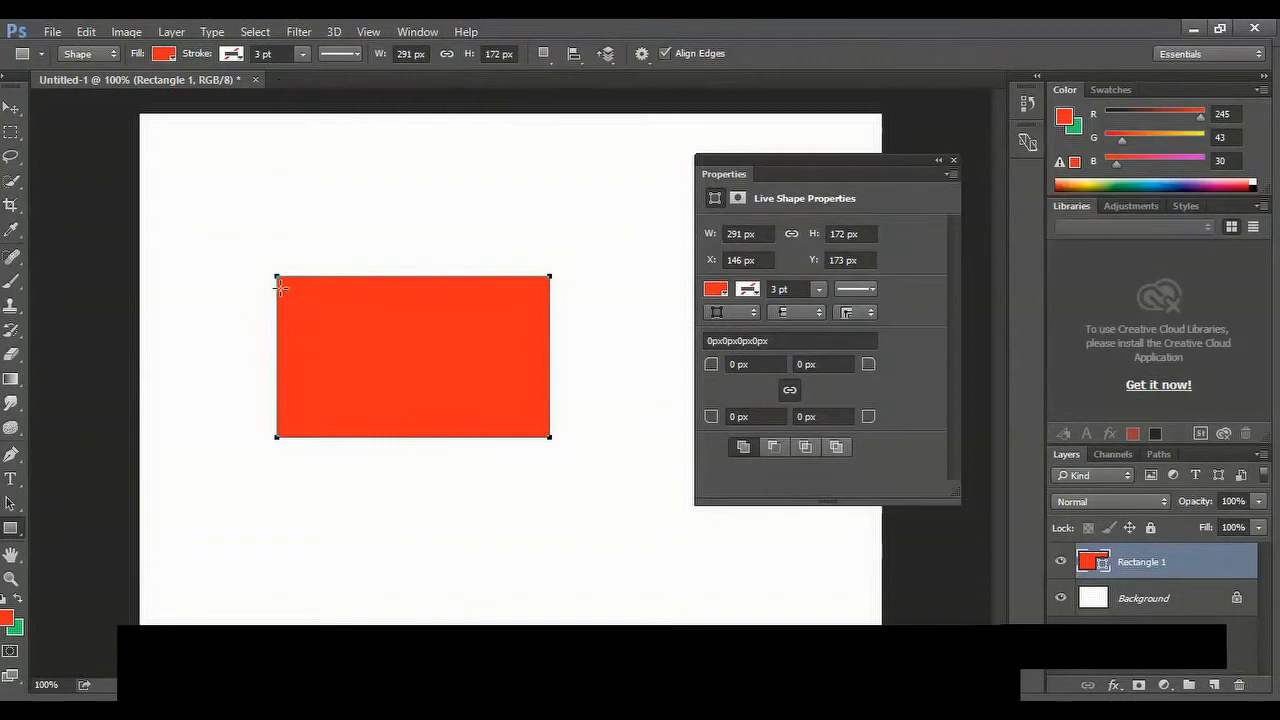
Step: Give the rectangle a solid black stroke with a width of 9 pt
click(229, 55)
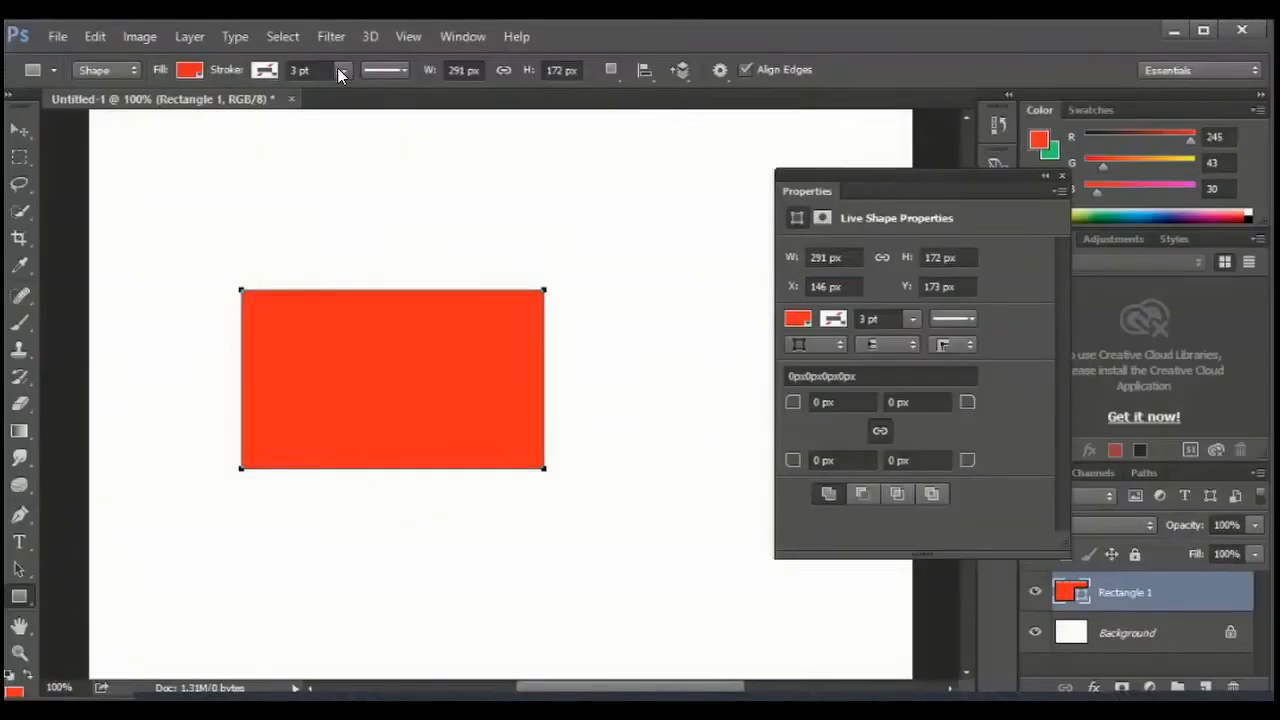
click(341, 70)
mouse_move(347, 92)
mouse_down()
mouse_move(371, 92)
mouse_move(341, 94)
mouse_move(352, 98)
mouse_up()
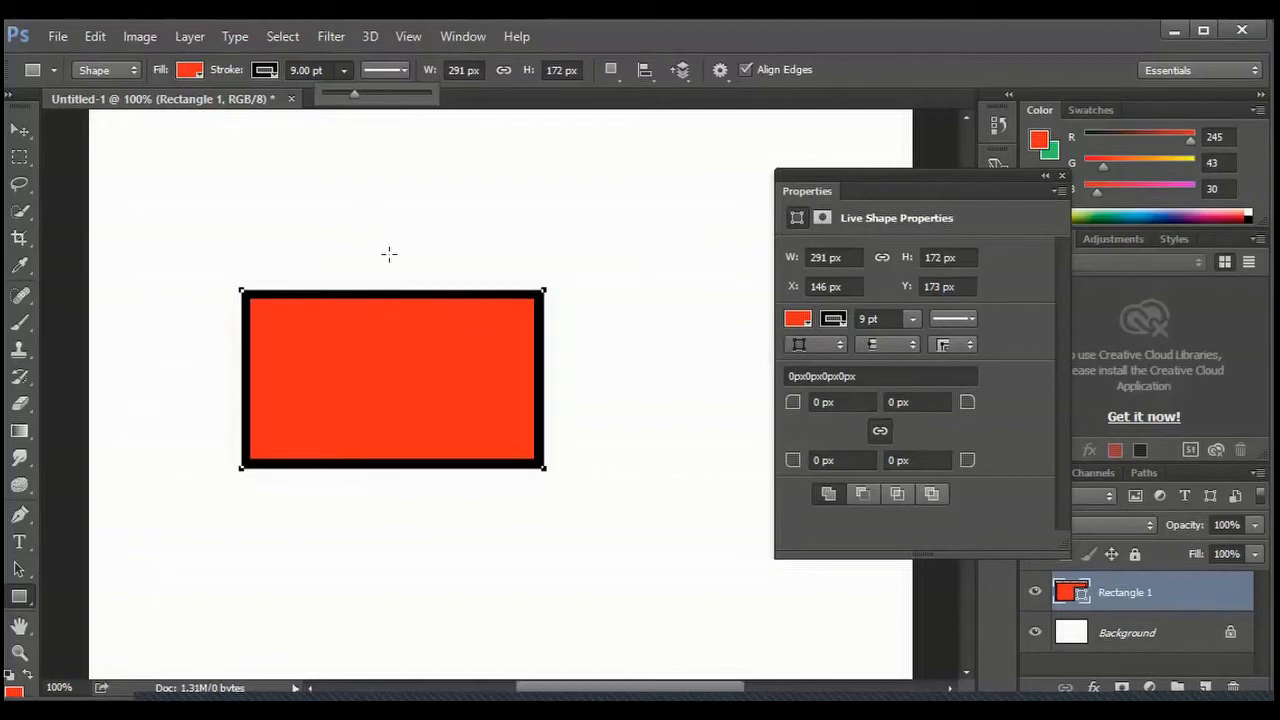
Step: Switch the rectangle's stroke off and back to a solid colour, and set it to green
click(265, 70)
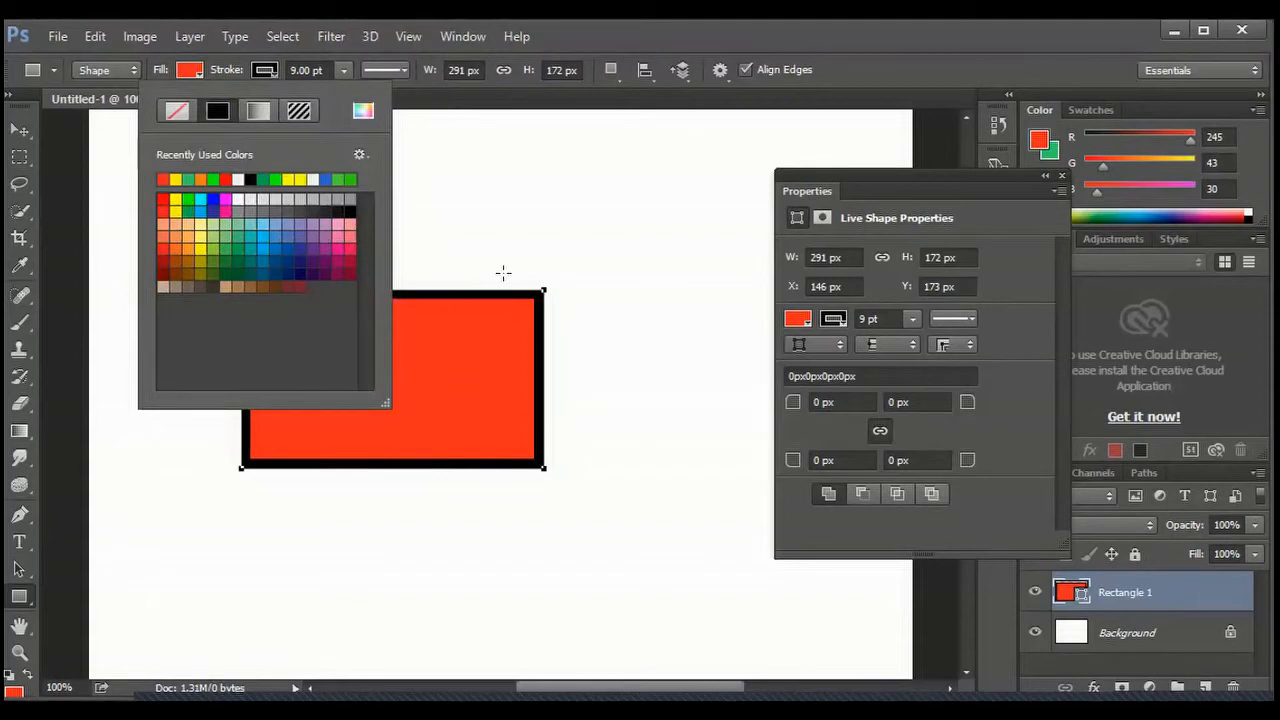
click(175, 112)
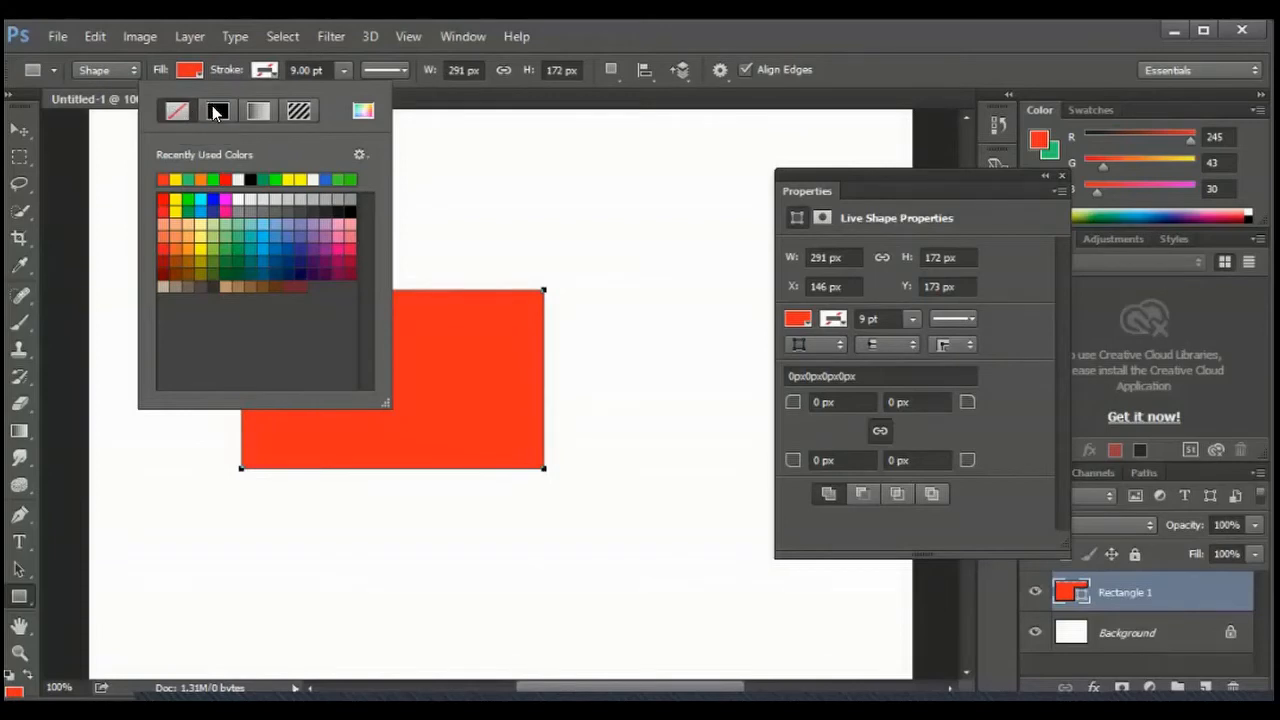
click(216, 112)
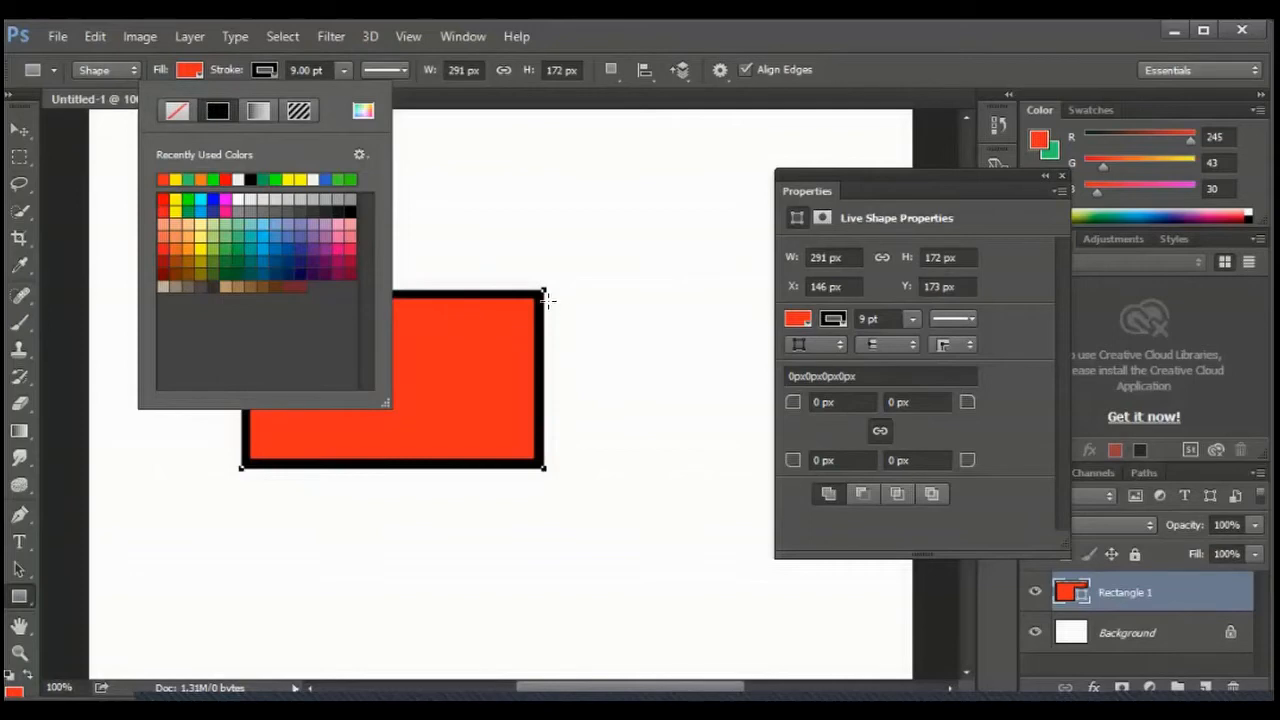
click(188, 178)
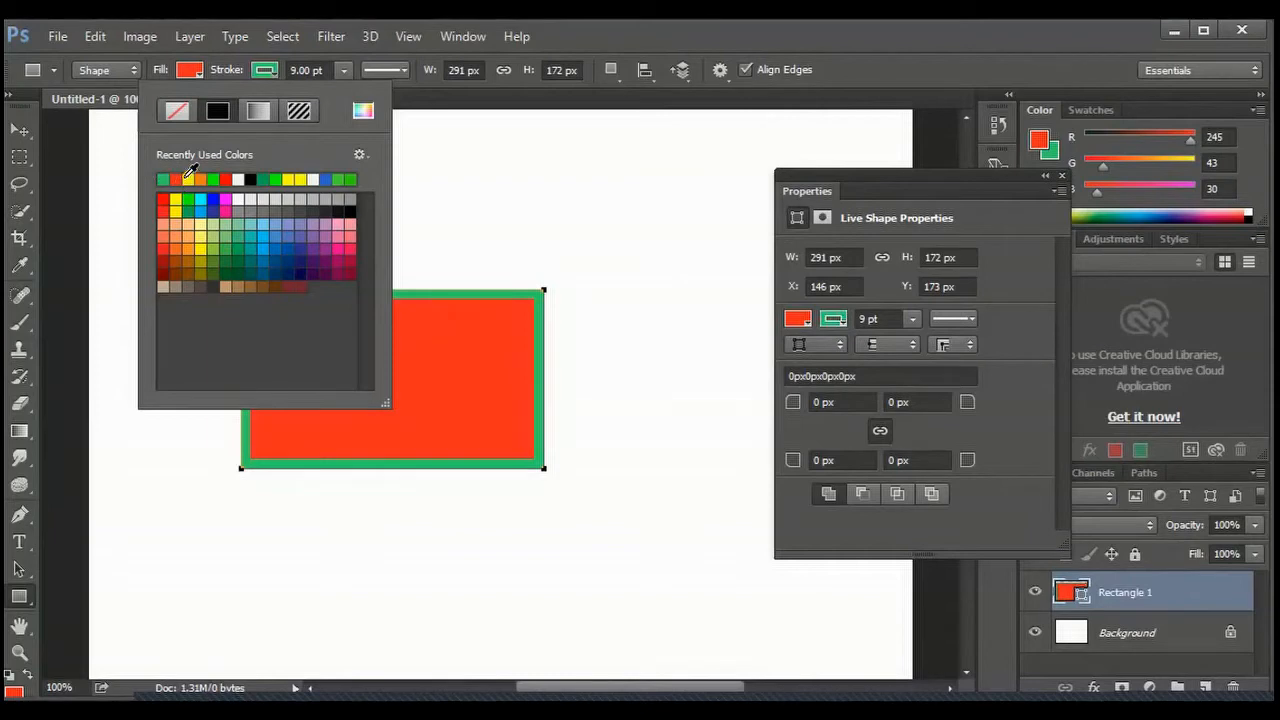
Step: Try a yellow colour, a black-to-white gradient and the reddish rock pattern on the rectangle's stroke
click(189, 178)
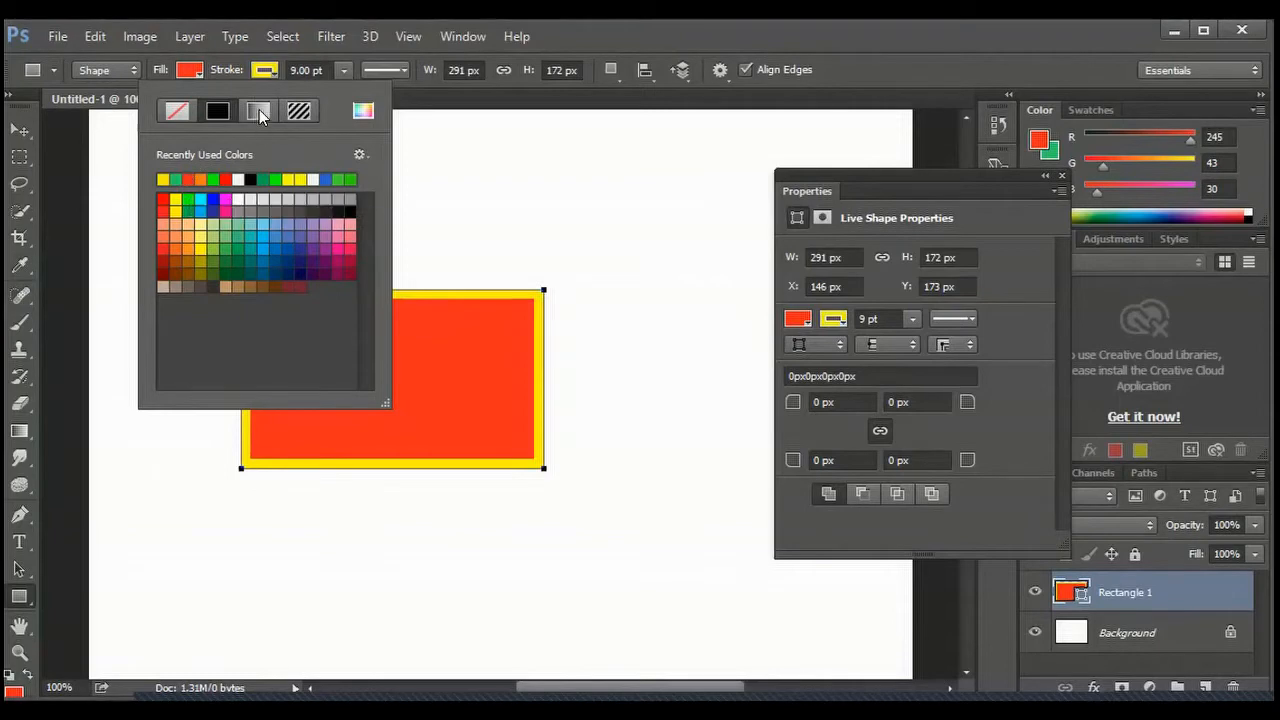
click(259, 110)
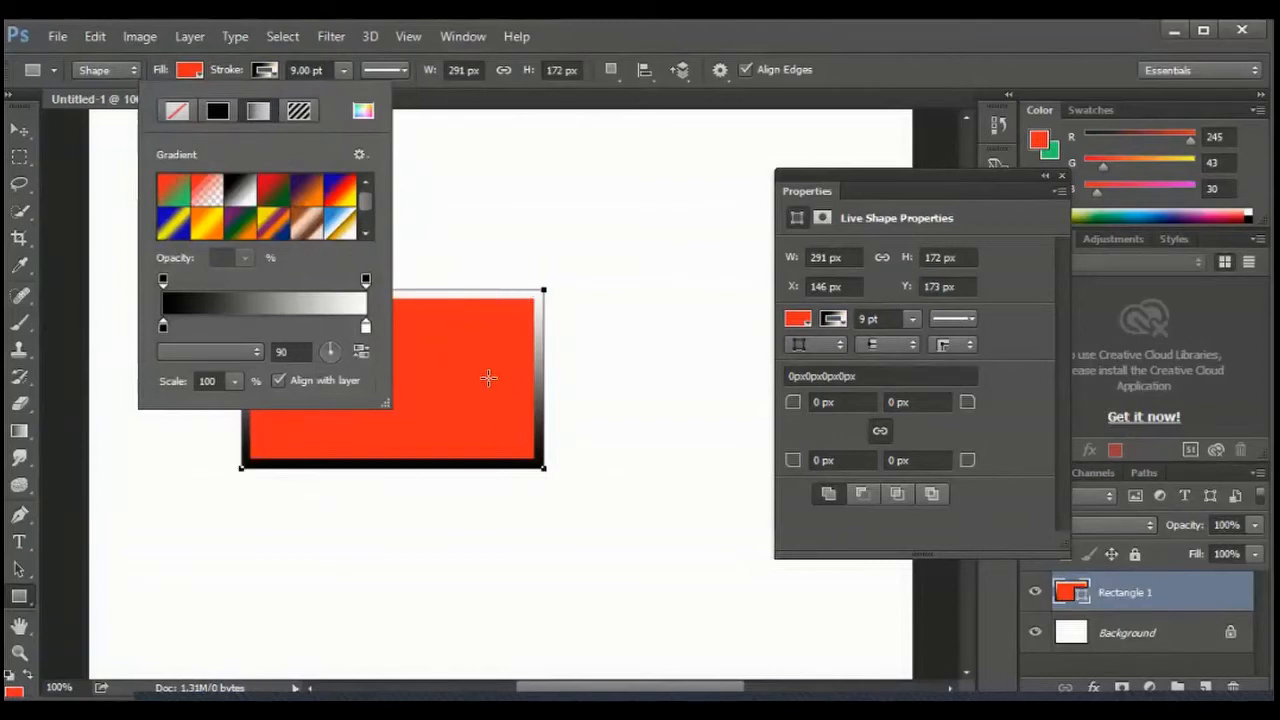
click(297, 112)
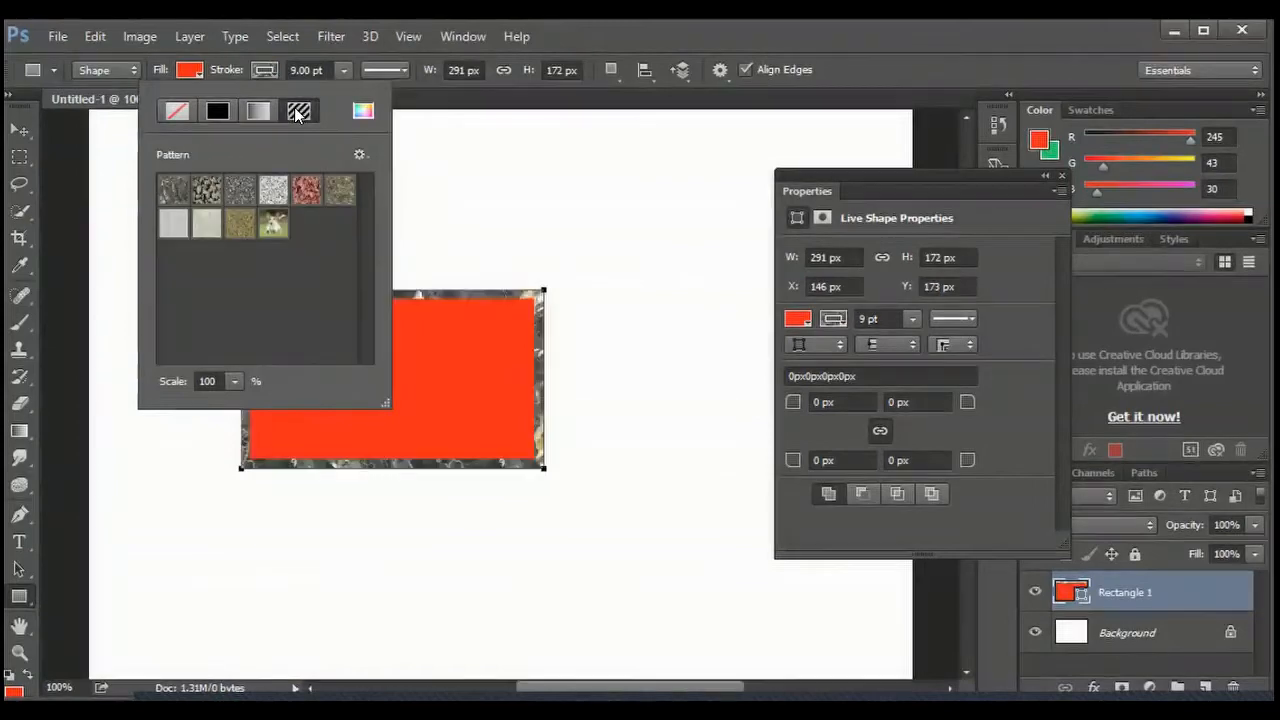
click(306, 191)
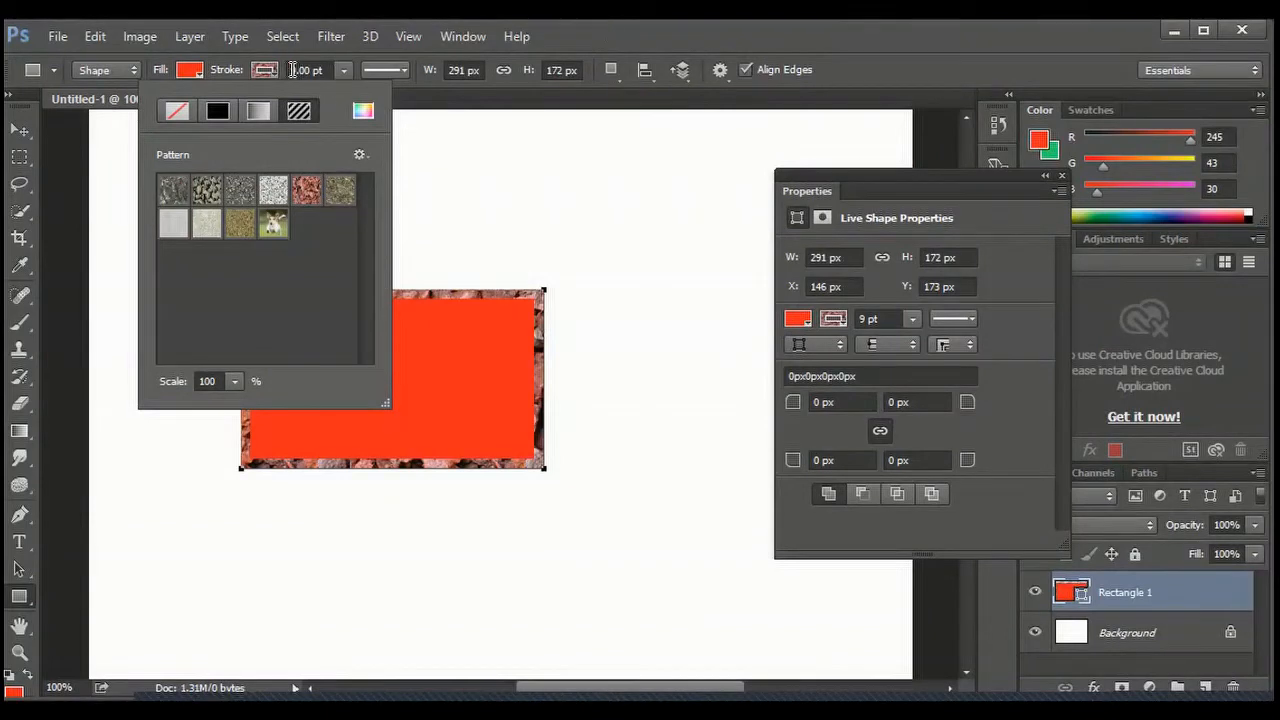
Step: Reduce the rectangle's stroke width to 6.11 pt and make the stroke solid black
click(403, 69)
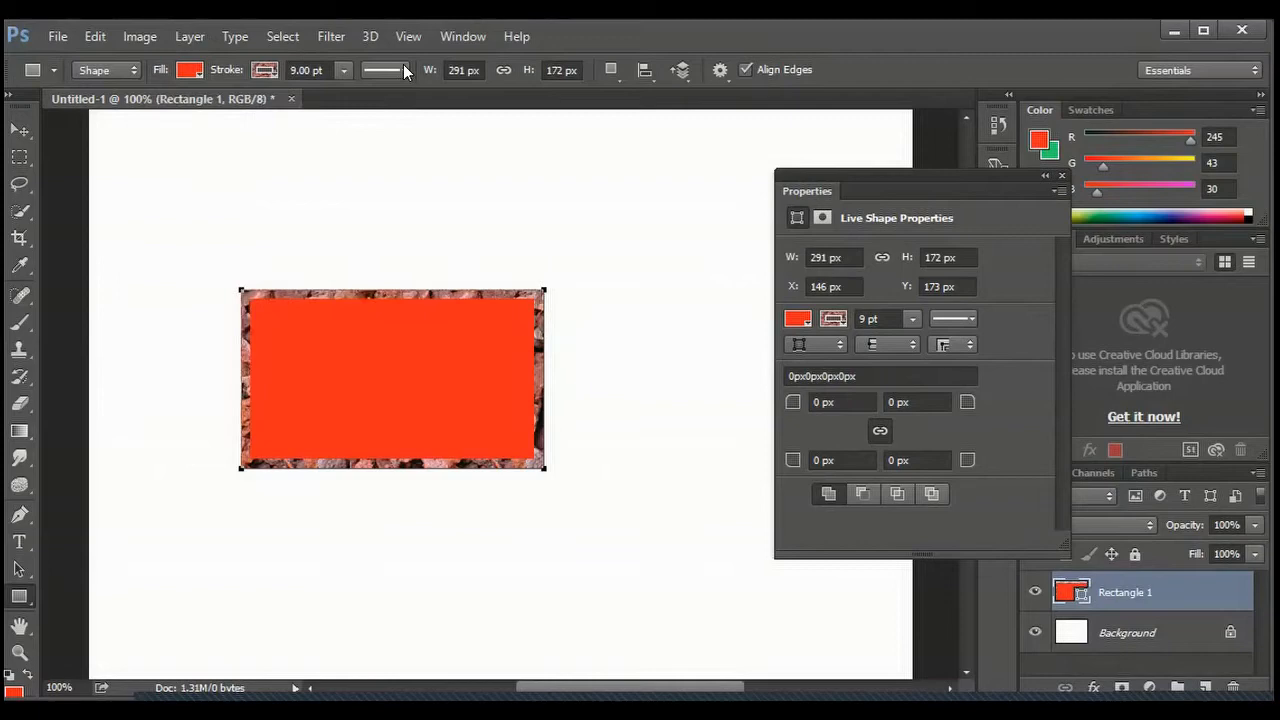
click(339, 71)
mouse_move(339, 88)
mouse_down()
mouse_move(358, 88)
mouse_move(336, 85)
mouse_up()
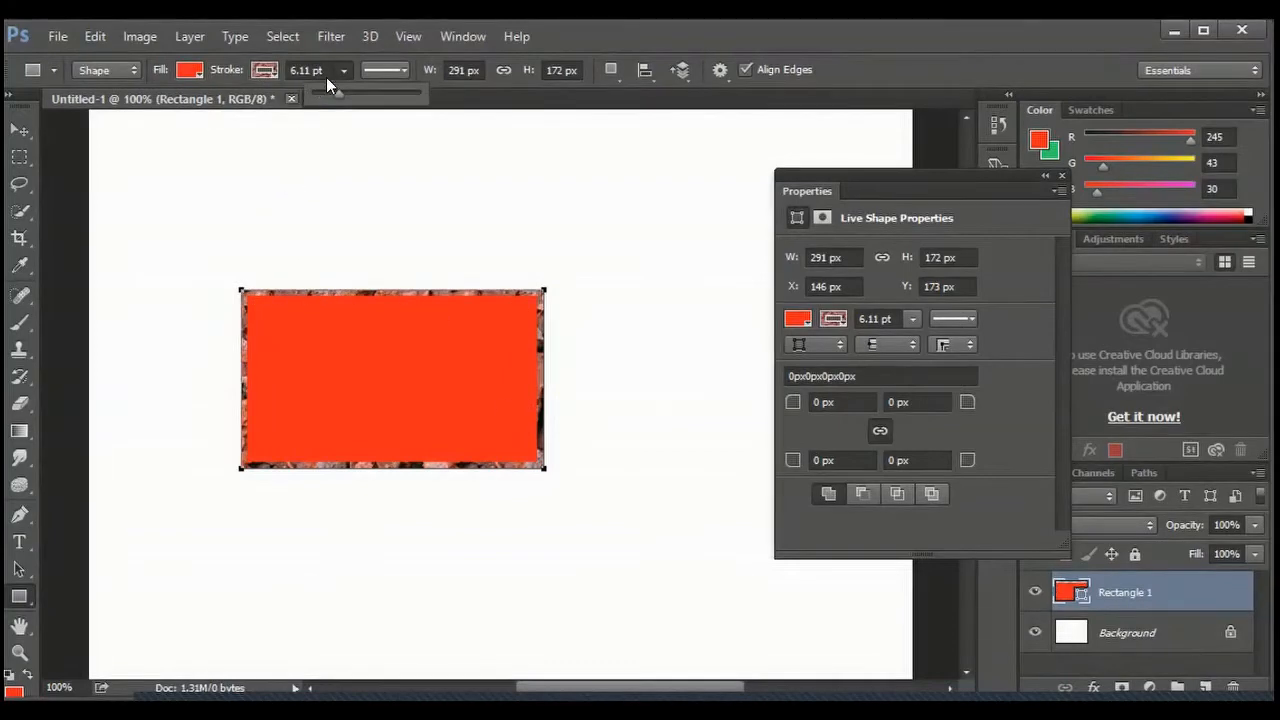
click(262, 71)
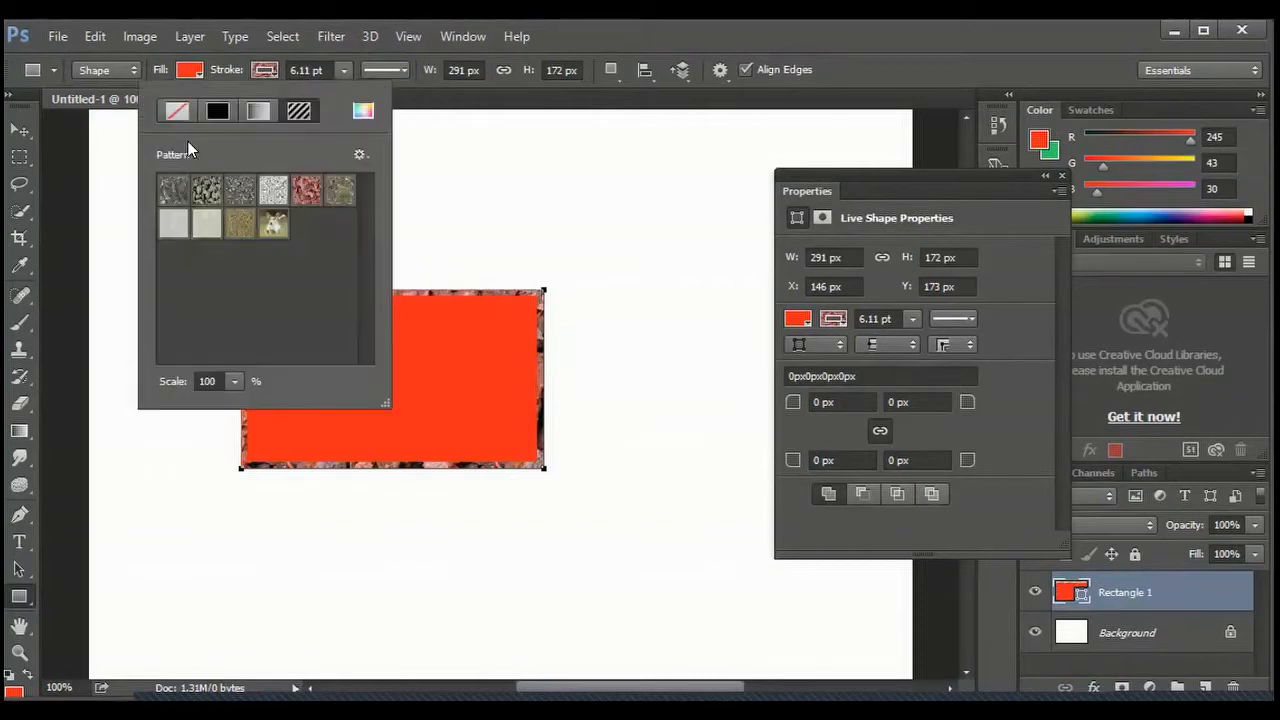
click(208, 107)
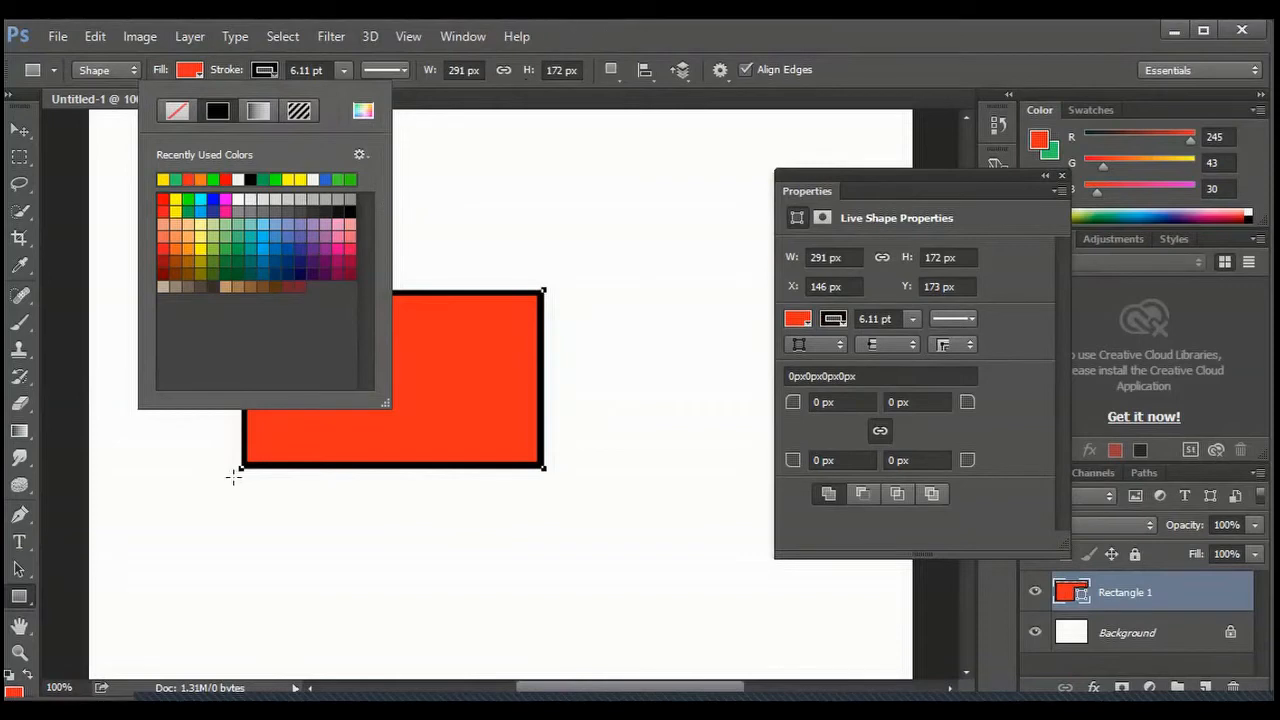
click(237, 300)
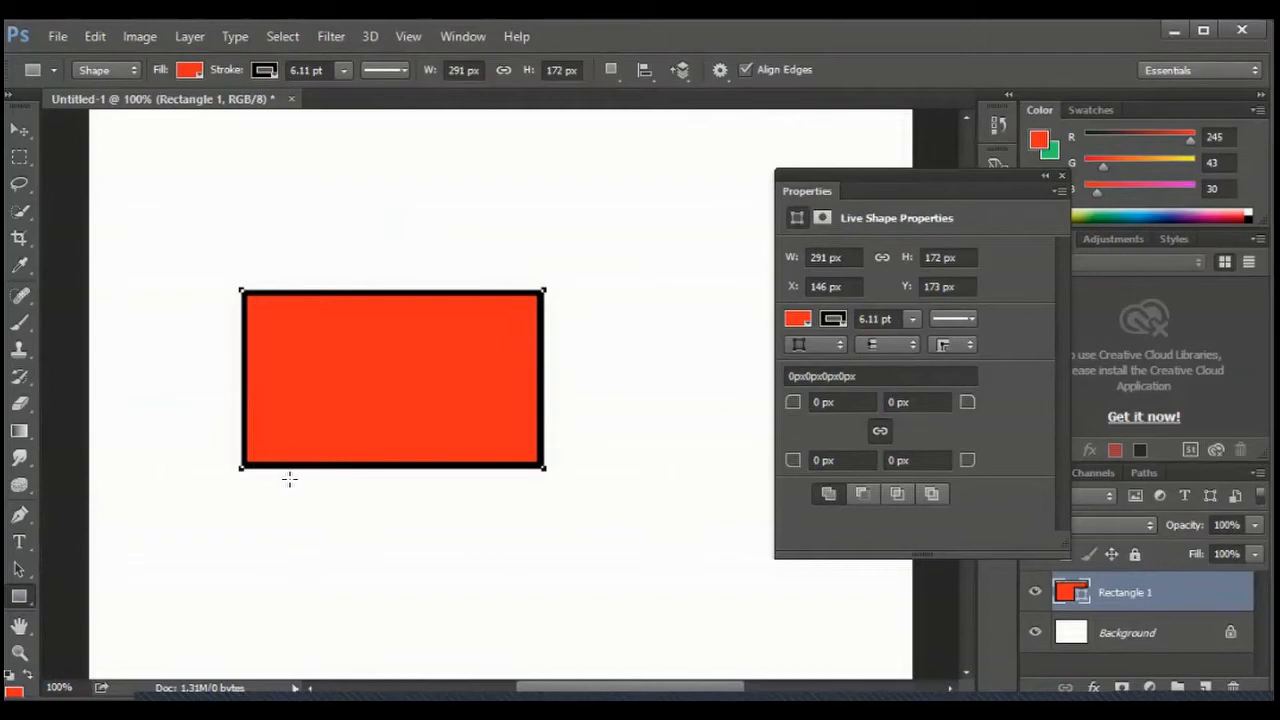
Step: Try the dashed and dotted line styles on the rectangle's stroke and inspect the dots up close at 200%
click(397, 70)
click(340, 168)
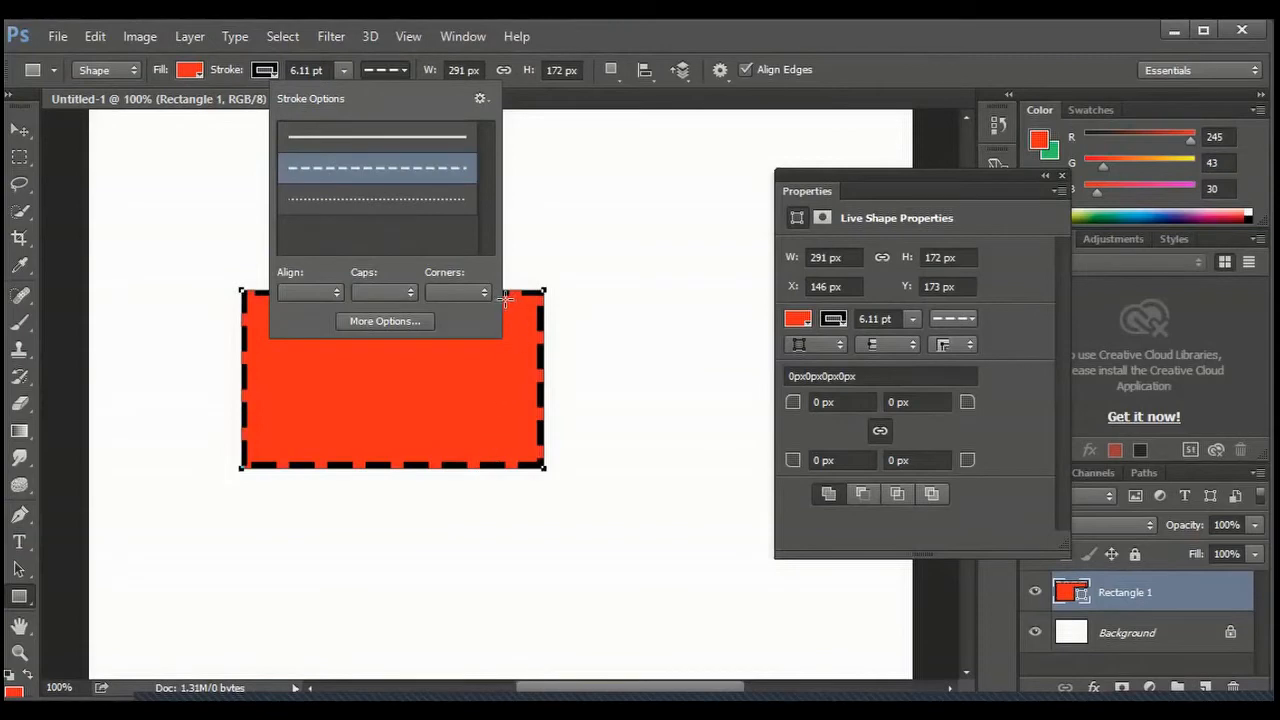
click(355, 198)
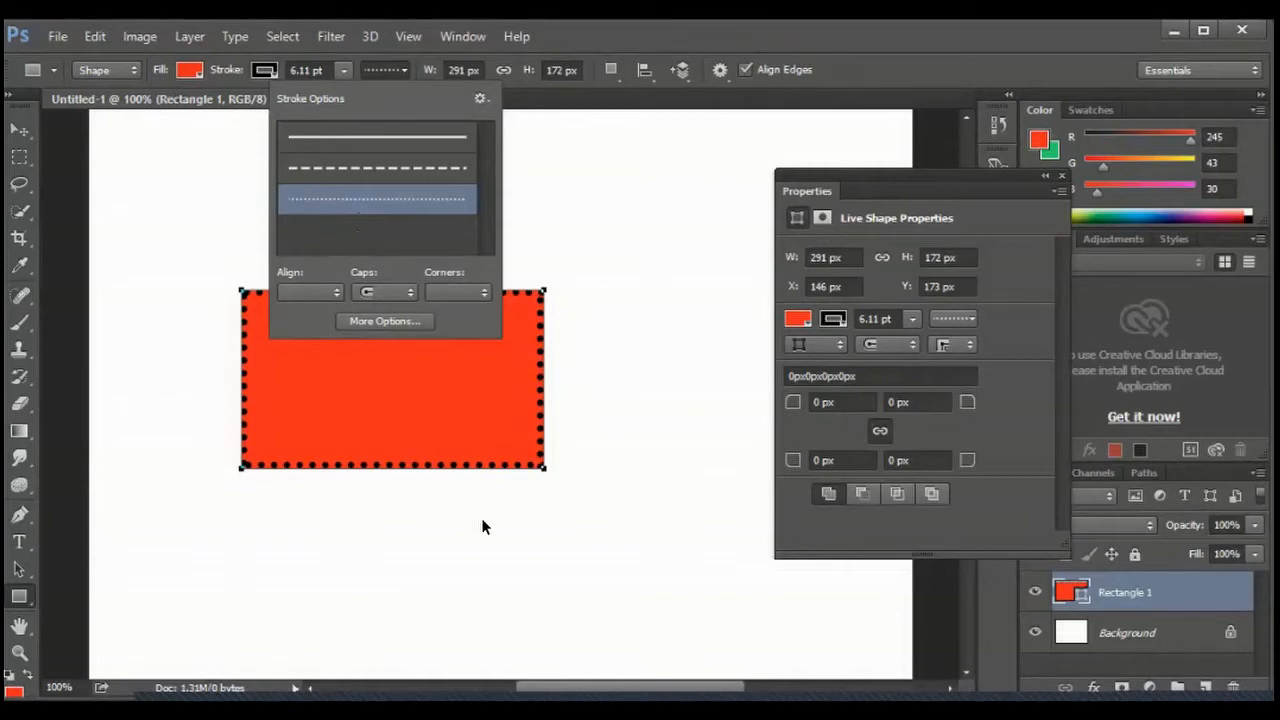
key(ctrl+plus)
key(ctrl+plus)
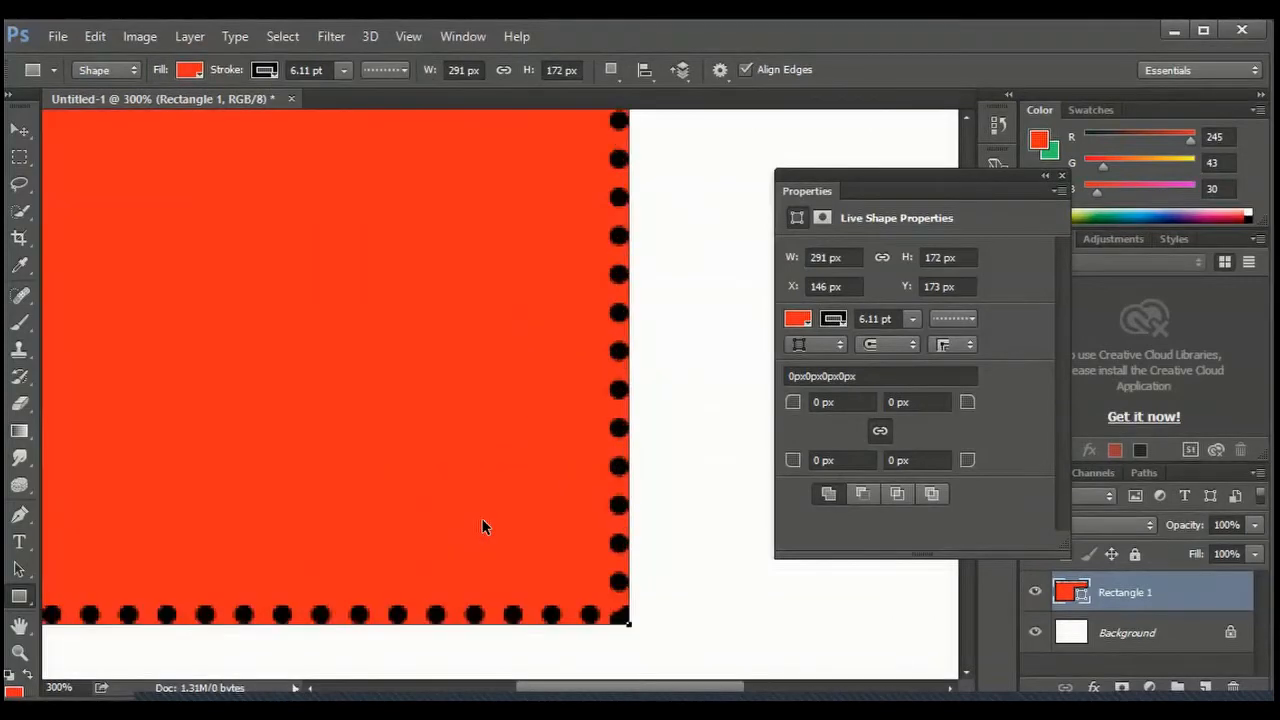
key(ctrl+minus)
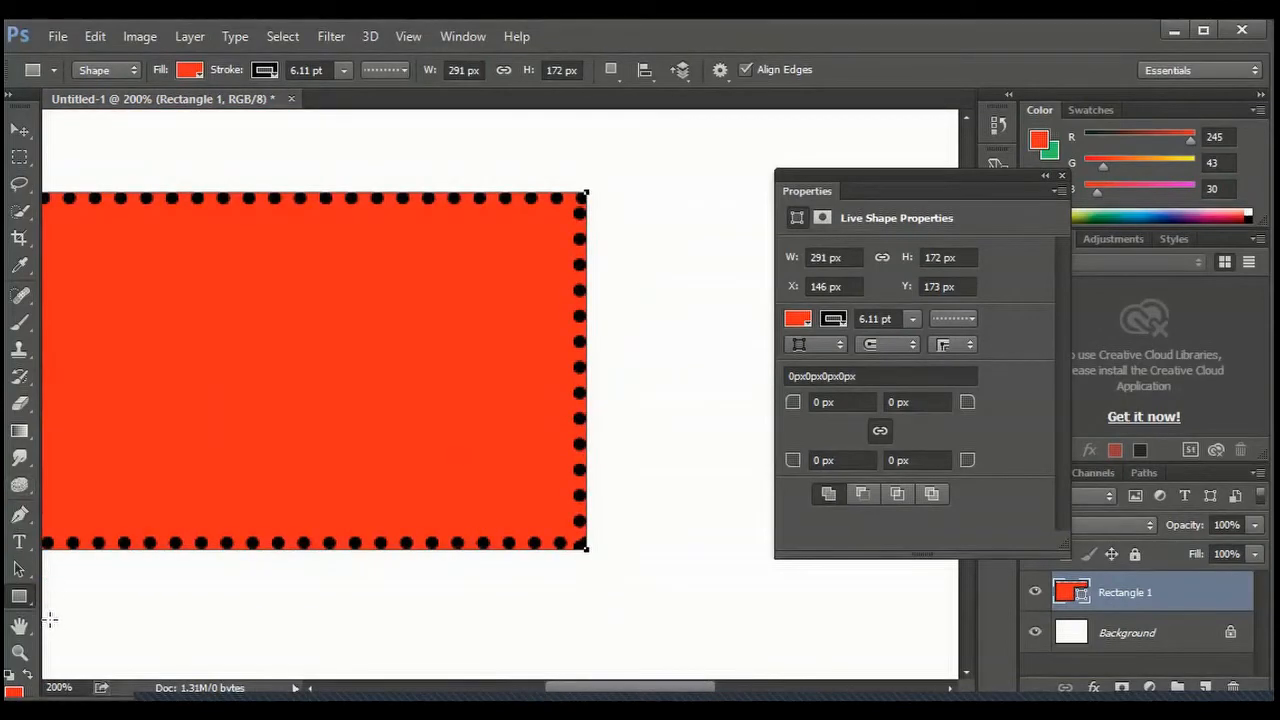
key(h)
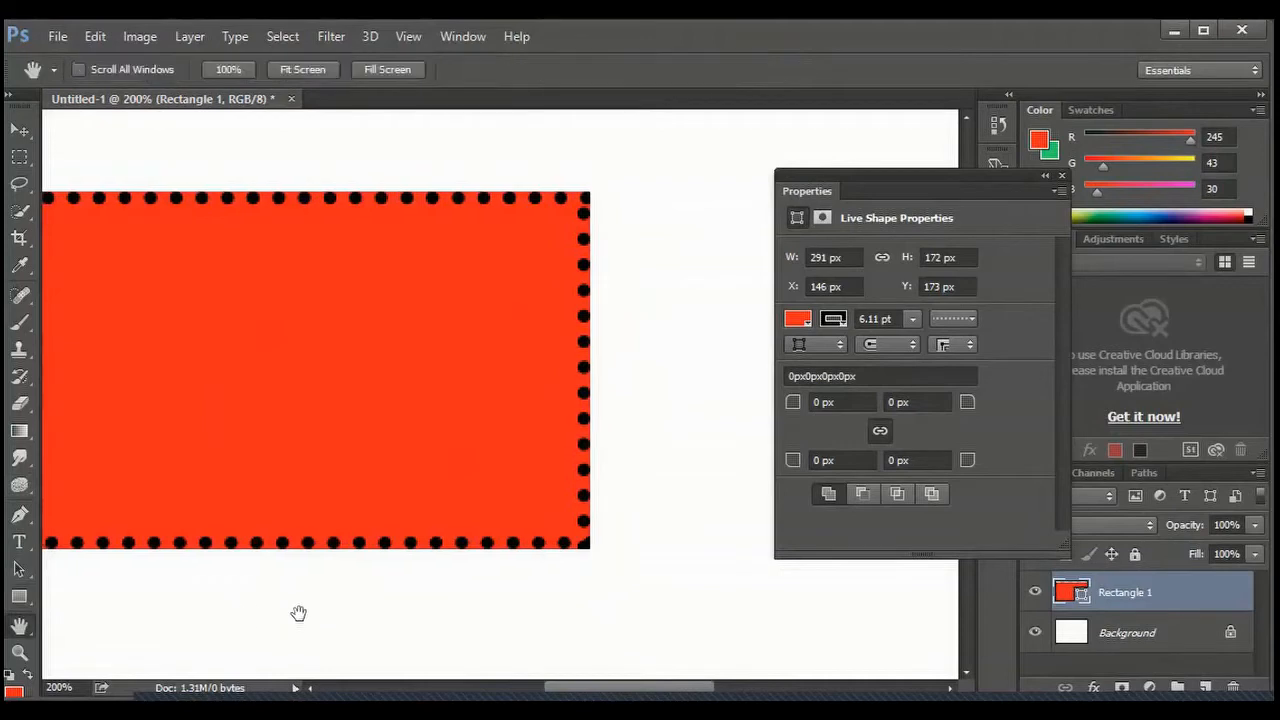
drag(297, 611, 346, 611)
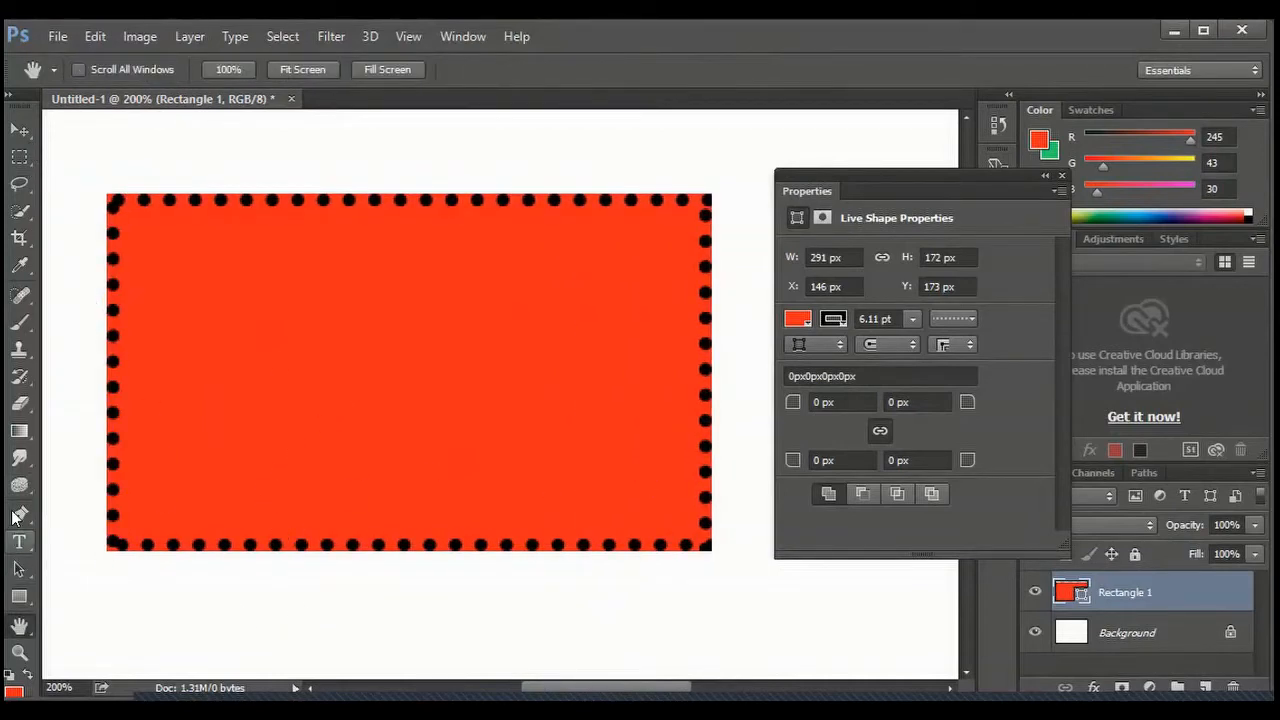
Step: Try the centre and outside alignments on the dotted stroke, and restore the inside alignment and the solid line style
click(20, 430)
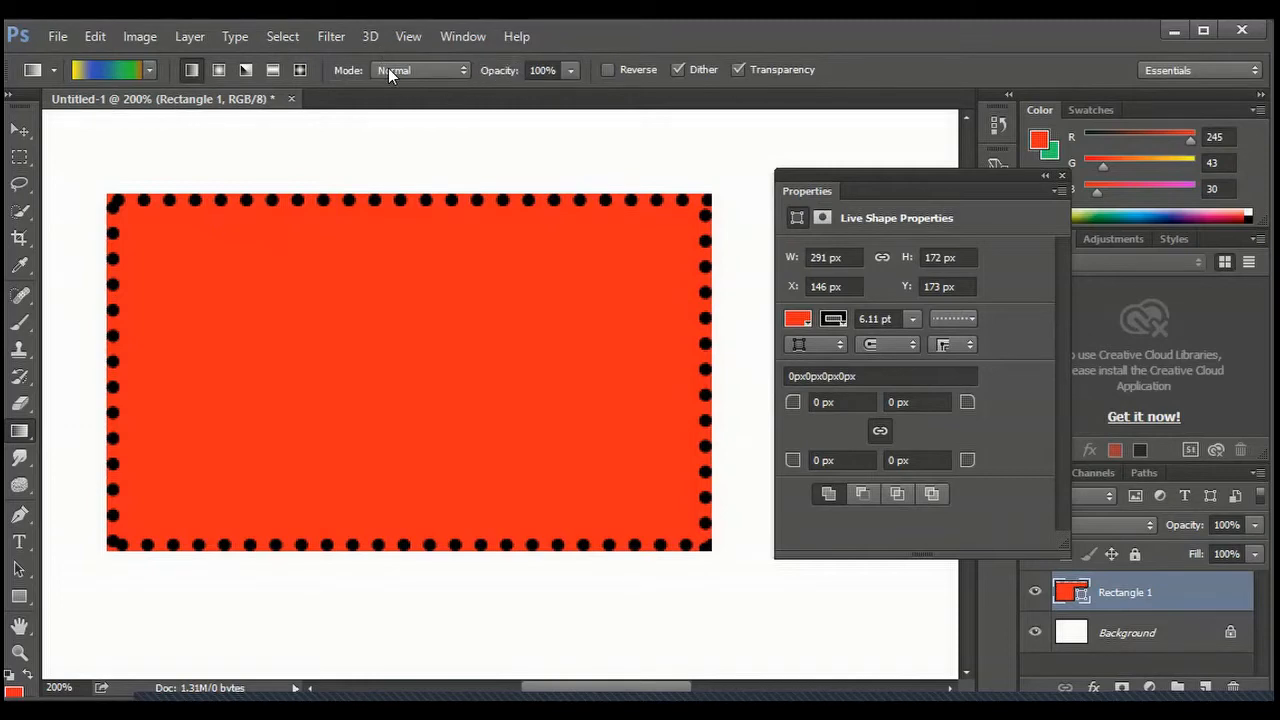
click(19, 597)
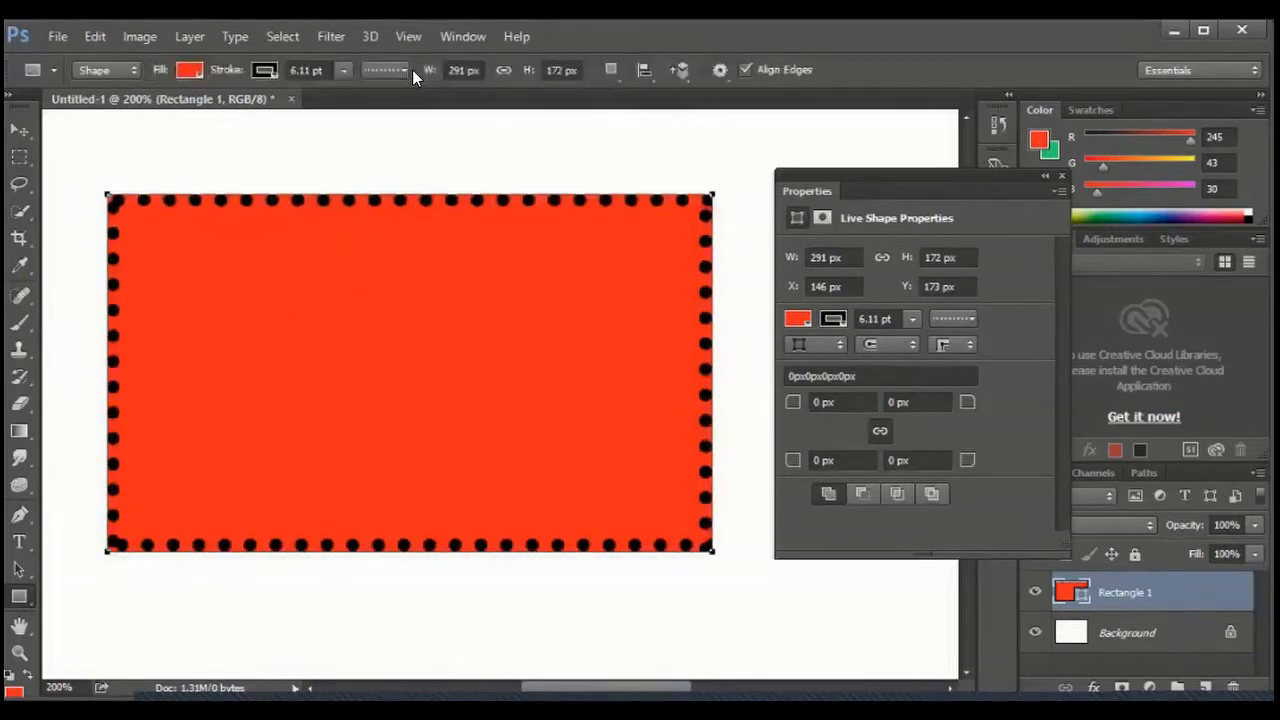
click(401, 68)
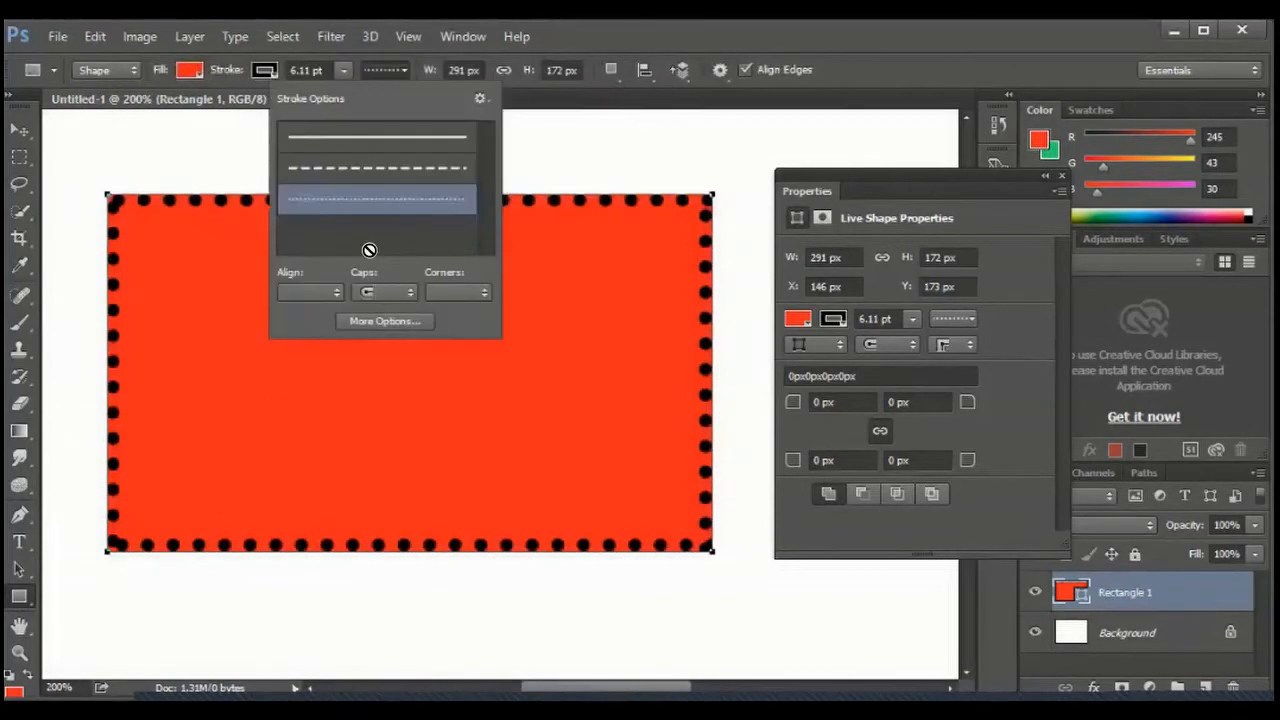
click(312, 293)
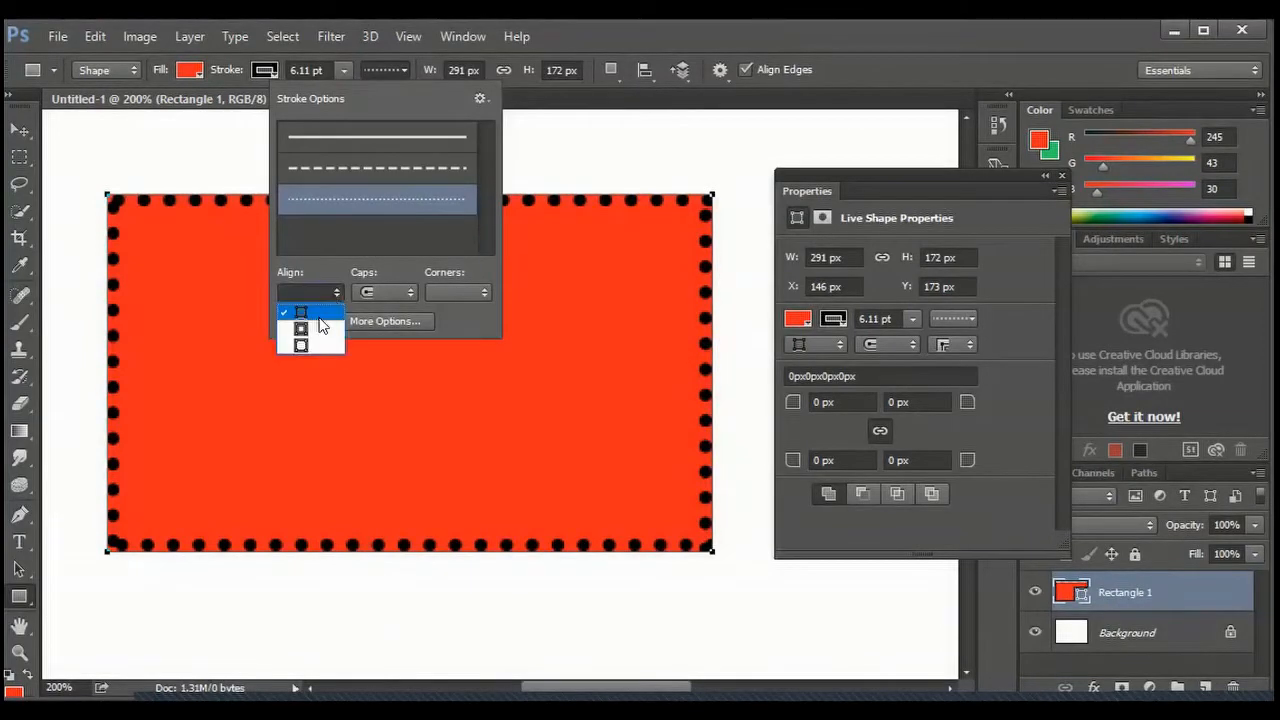
click(315, 324)
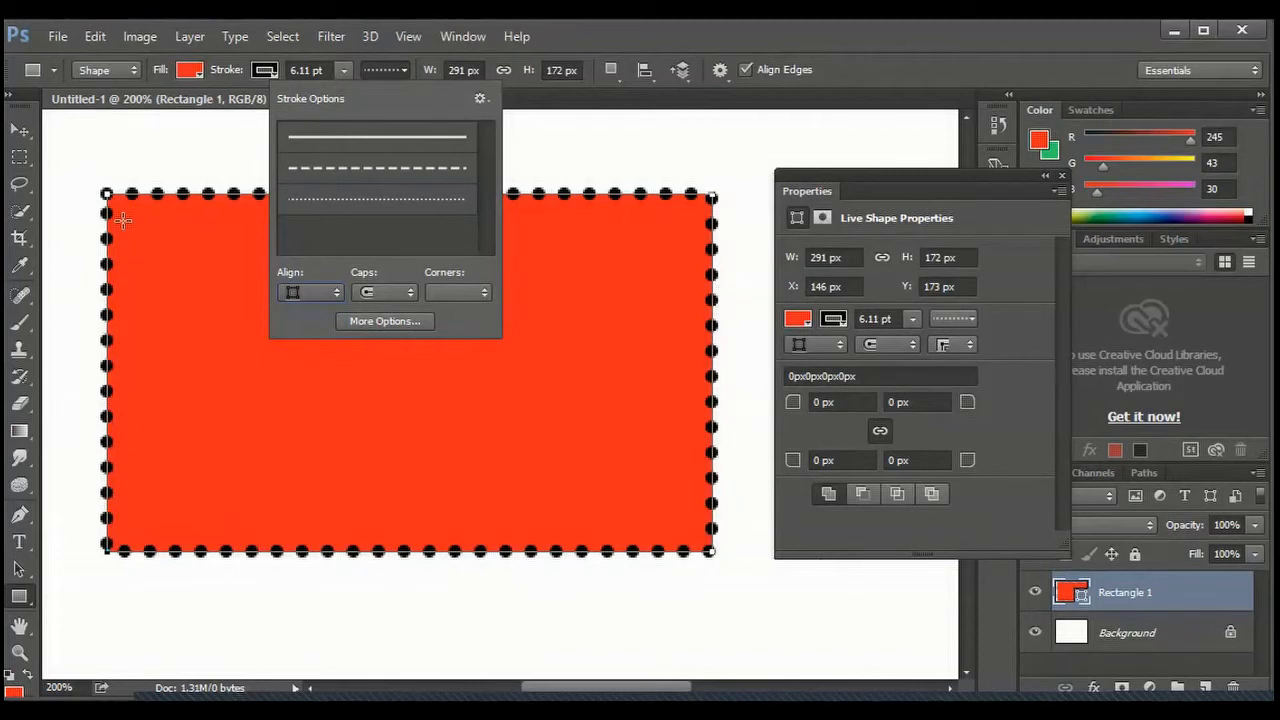
click(333, 296)
click(302, 345)
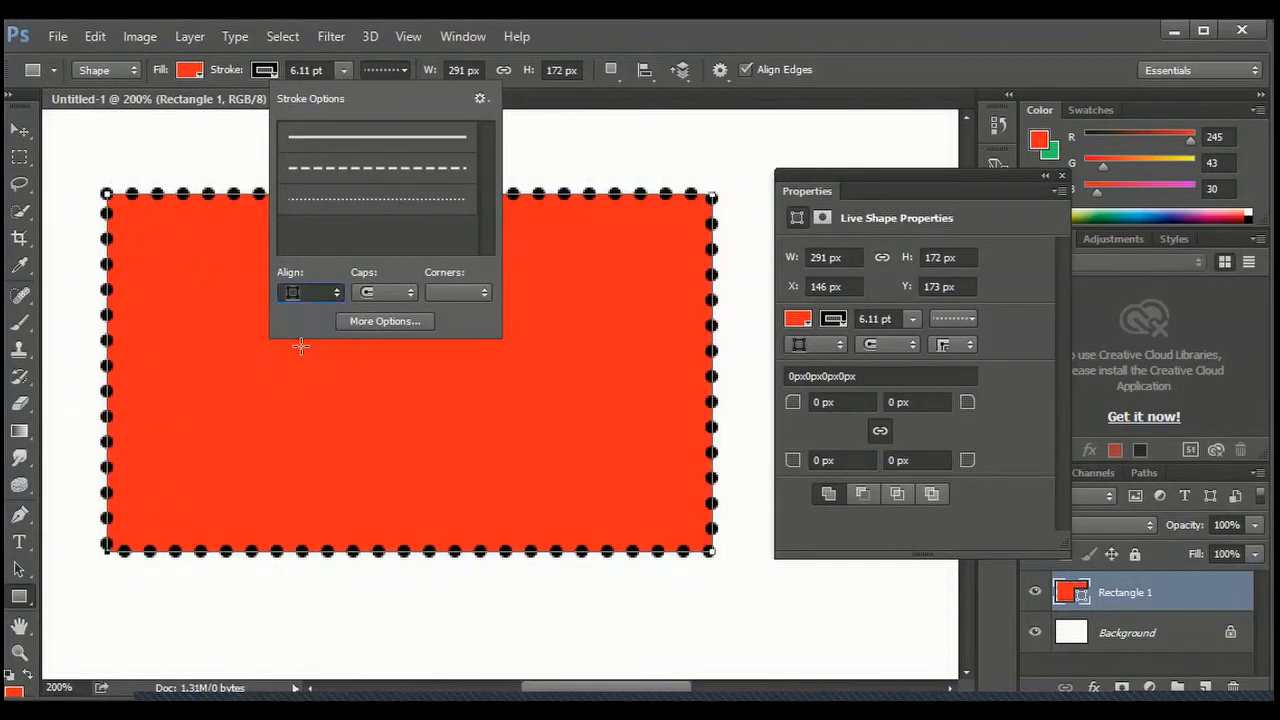
click(345, 297)
click(319, 308)
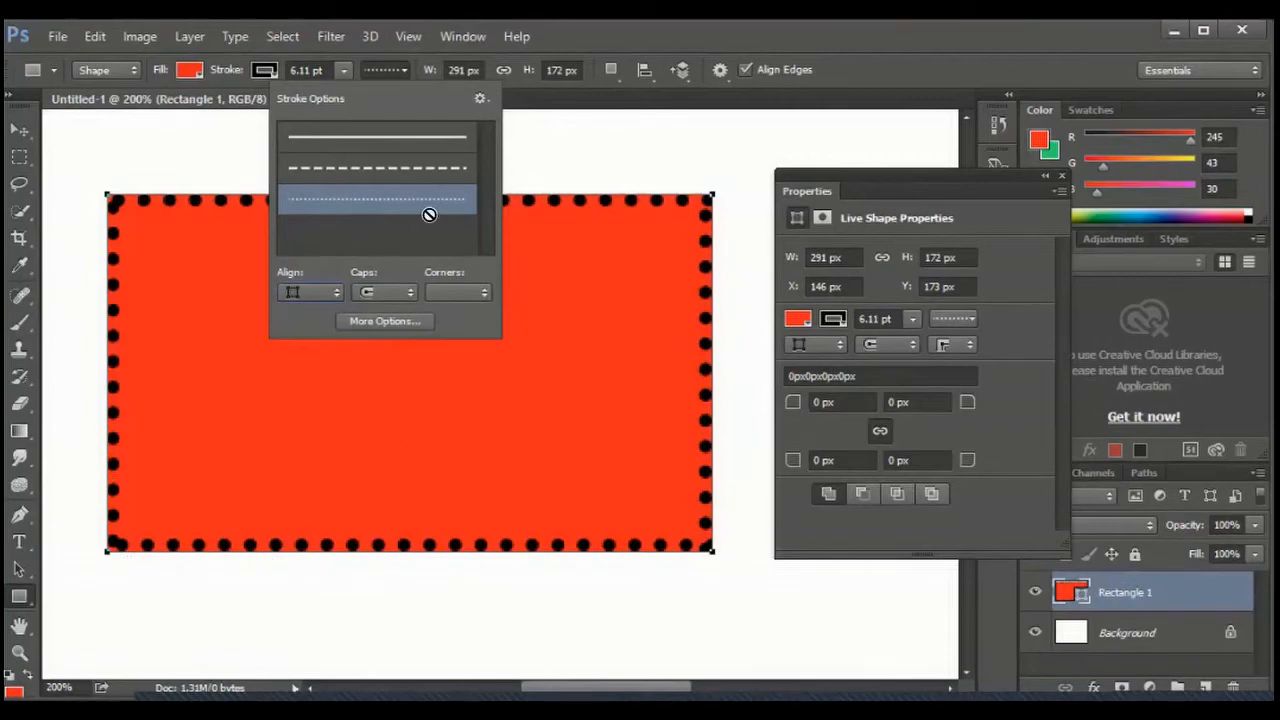
click(363, 137)
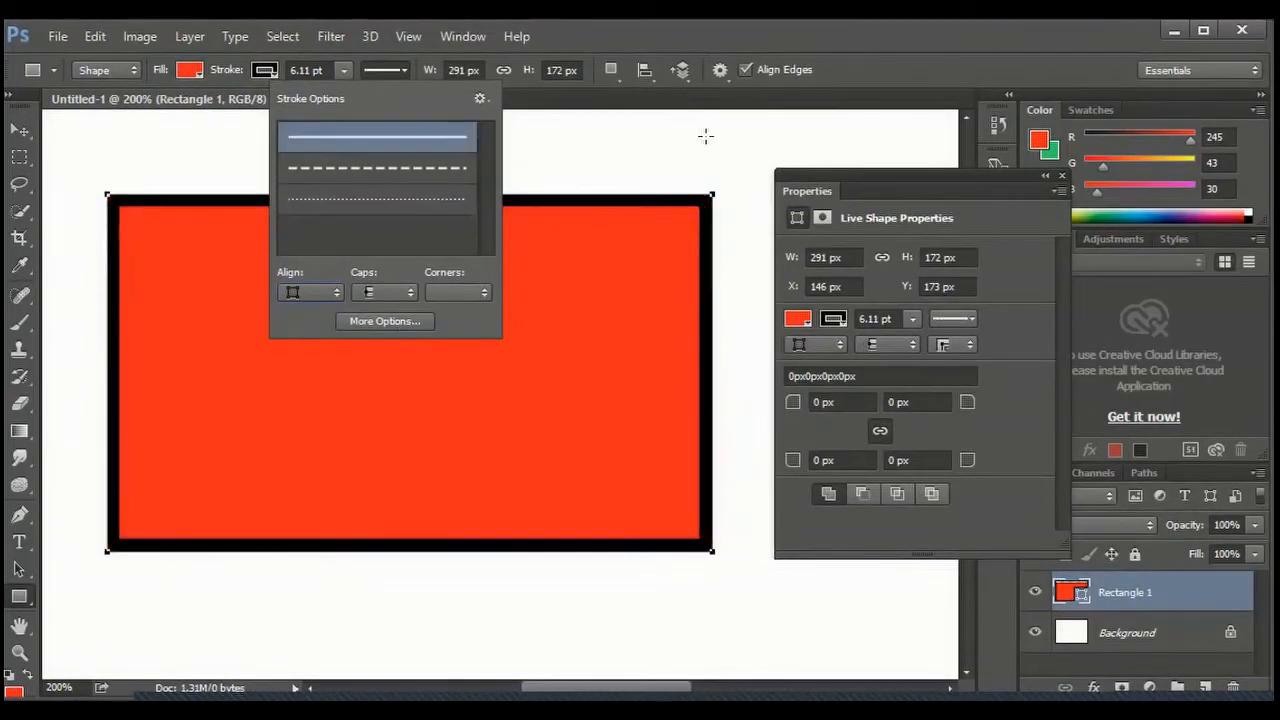
click(291, 440)
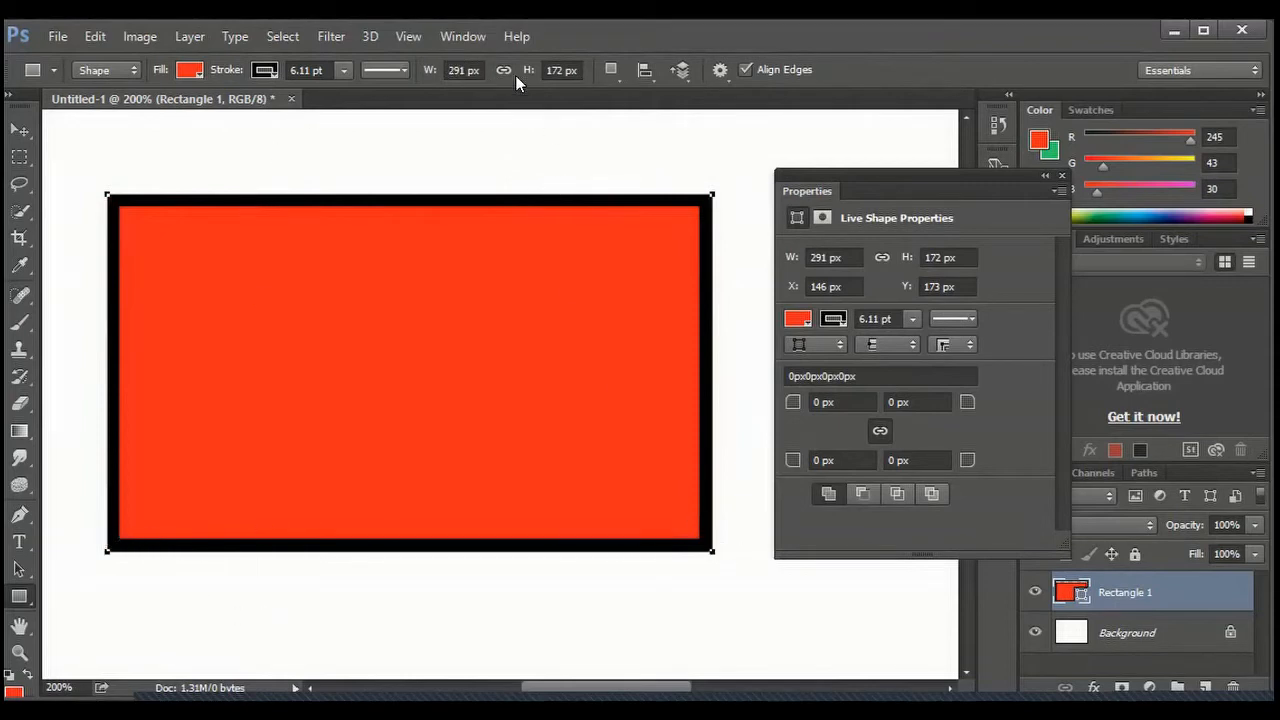
Step: Set the rectangle's width to 200 px and its height to 120 px
click(463, 68)
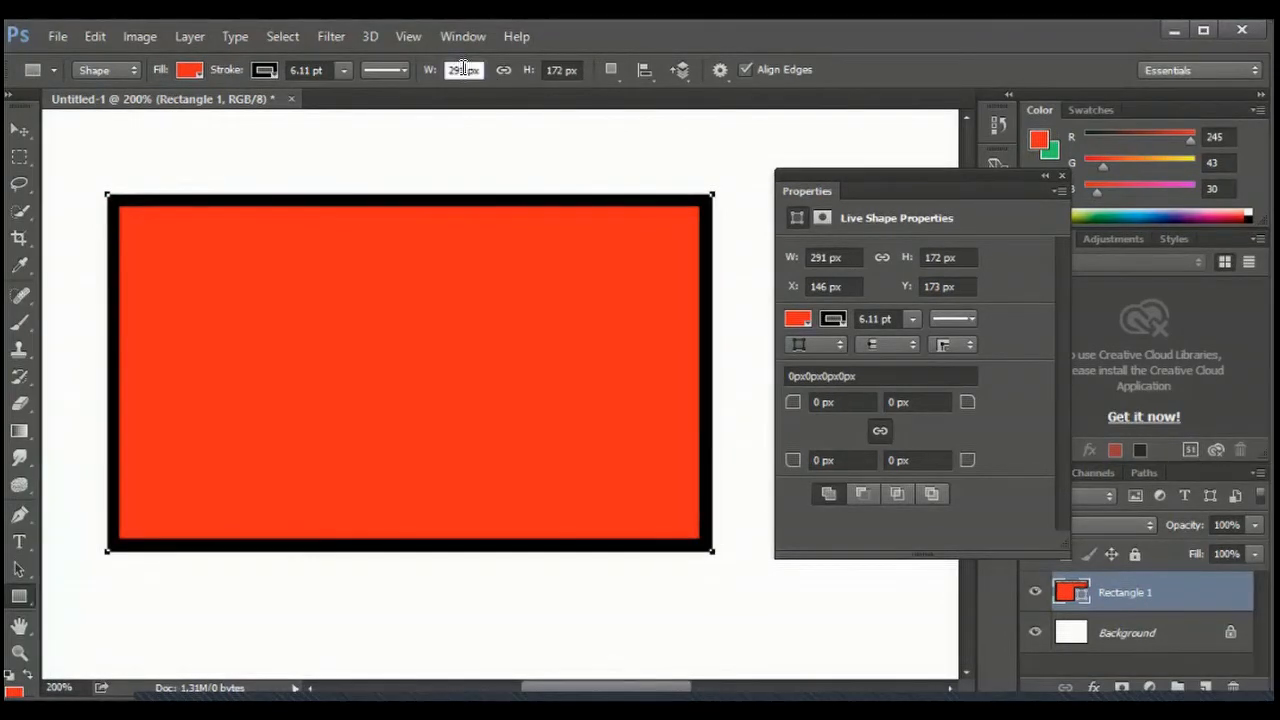
drag(463, 69, 439, 66)
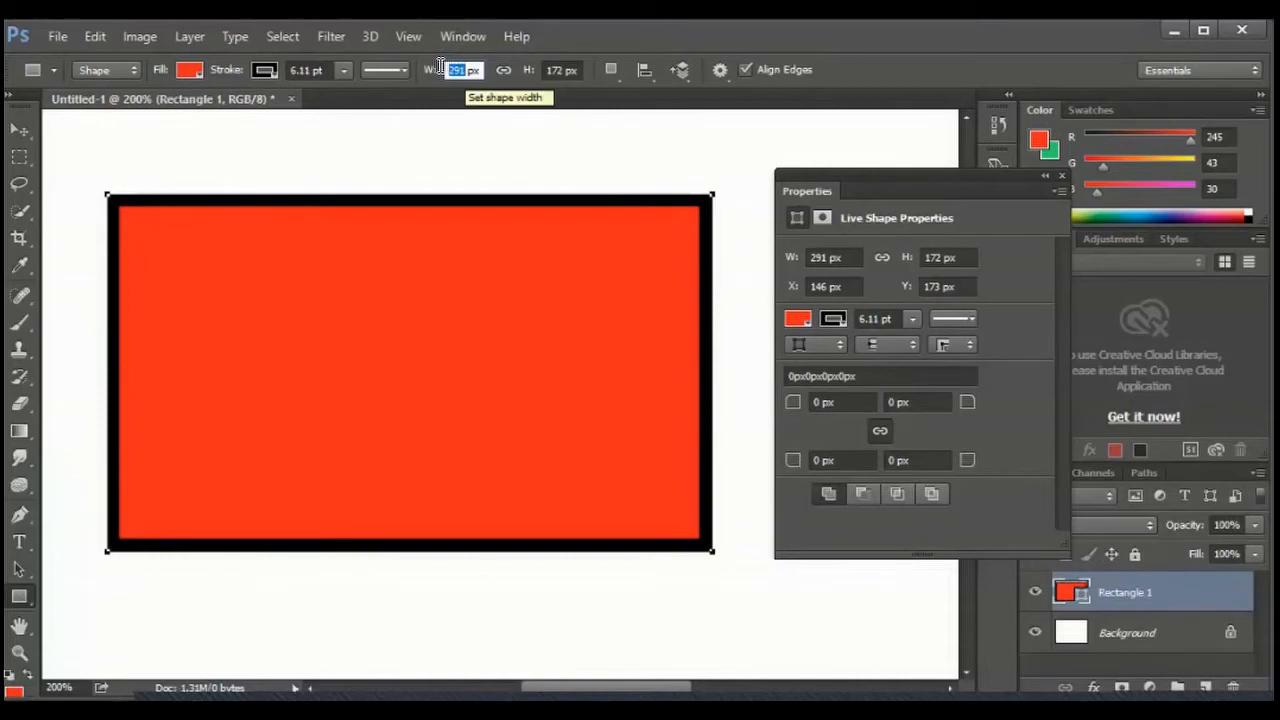
text(200)
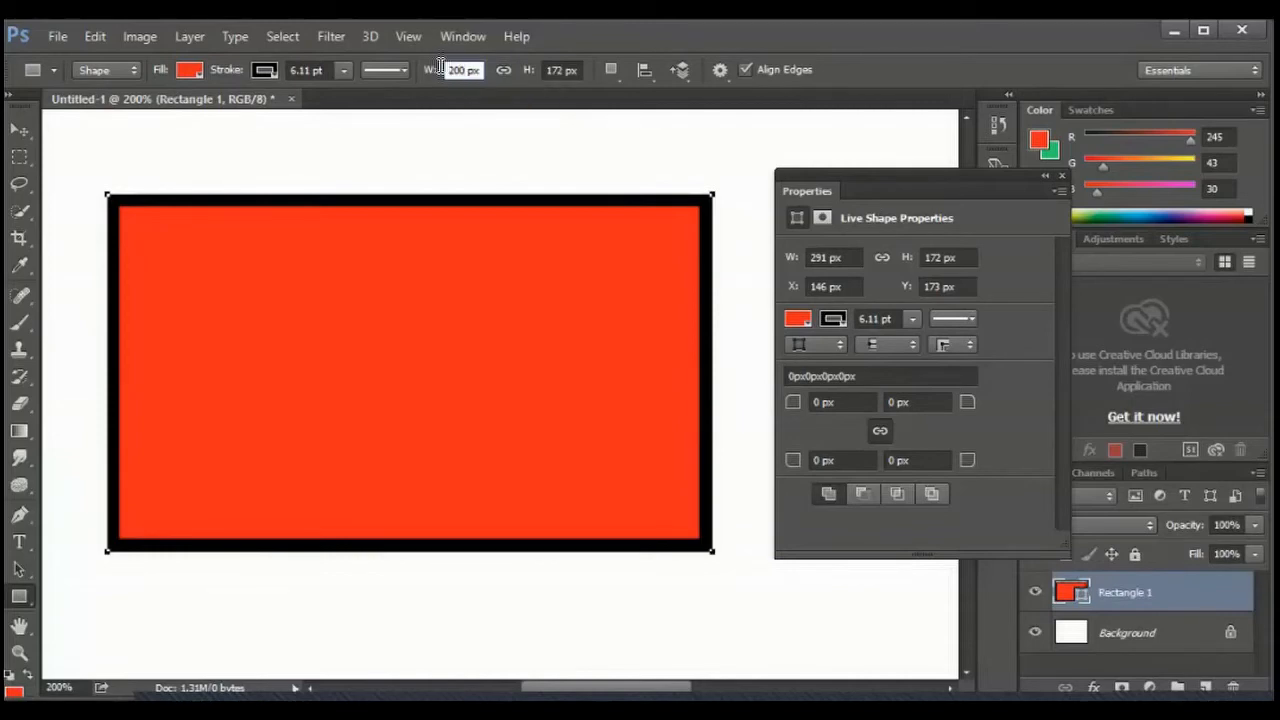
key(Return)
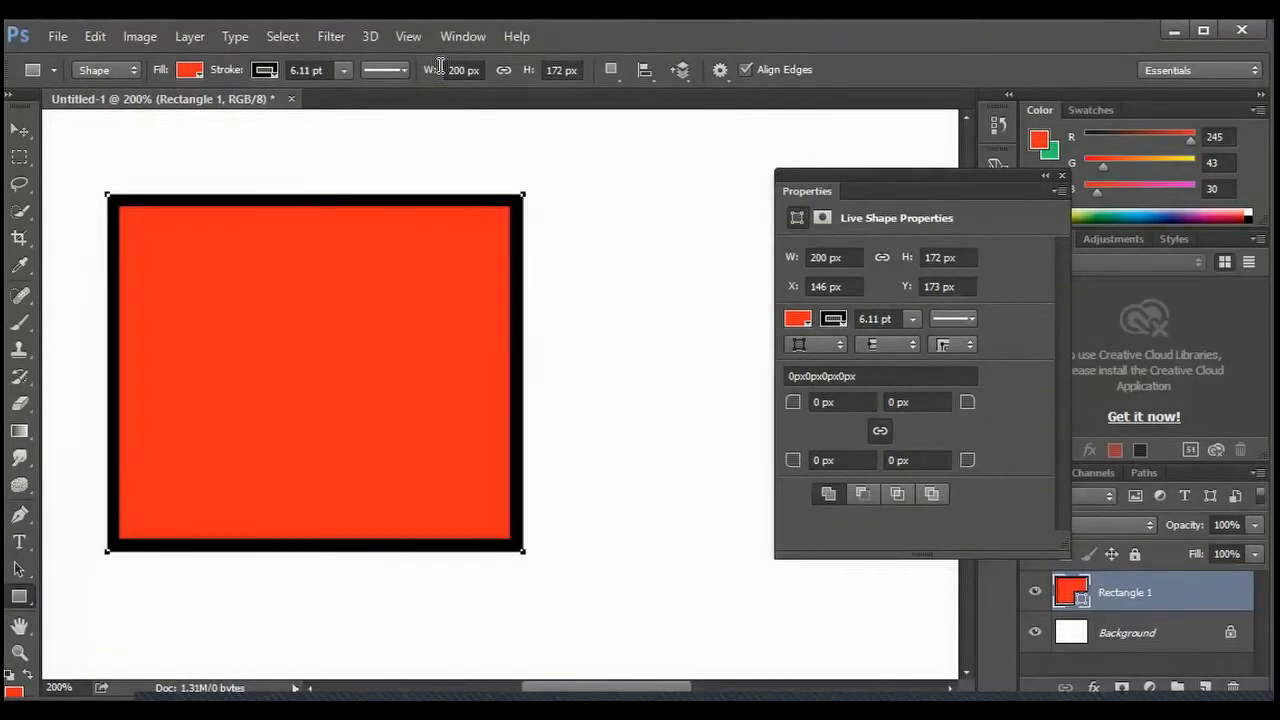
click(561, 68)
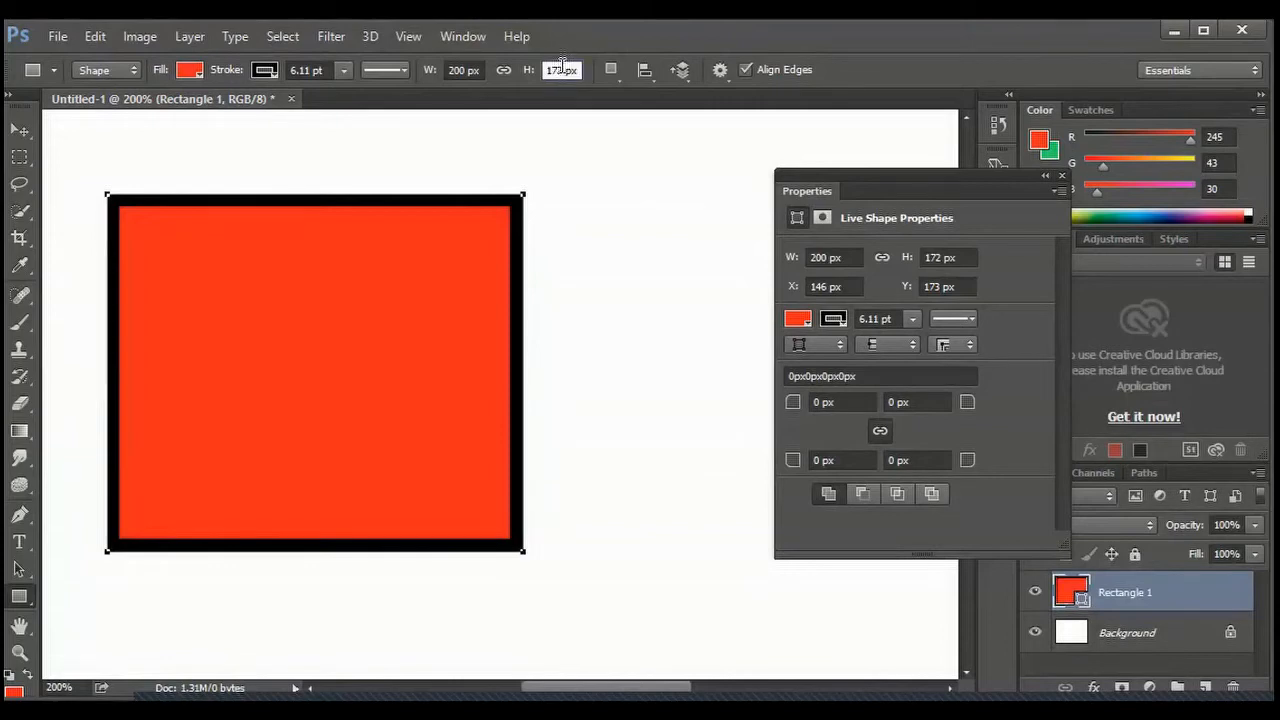
double_click(561, 68)
text(120)
key(Return)
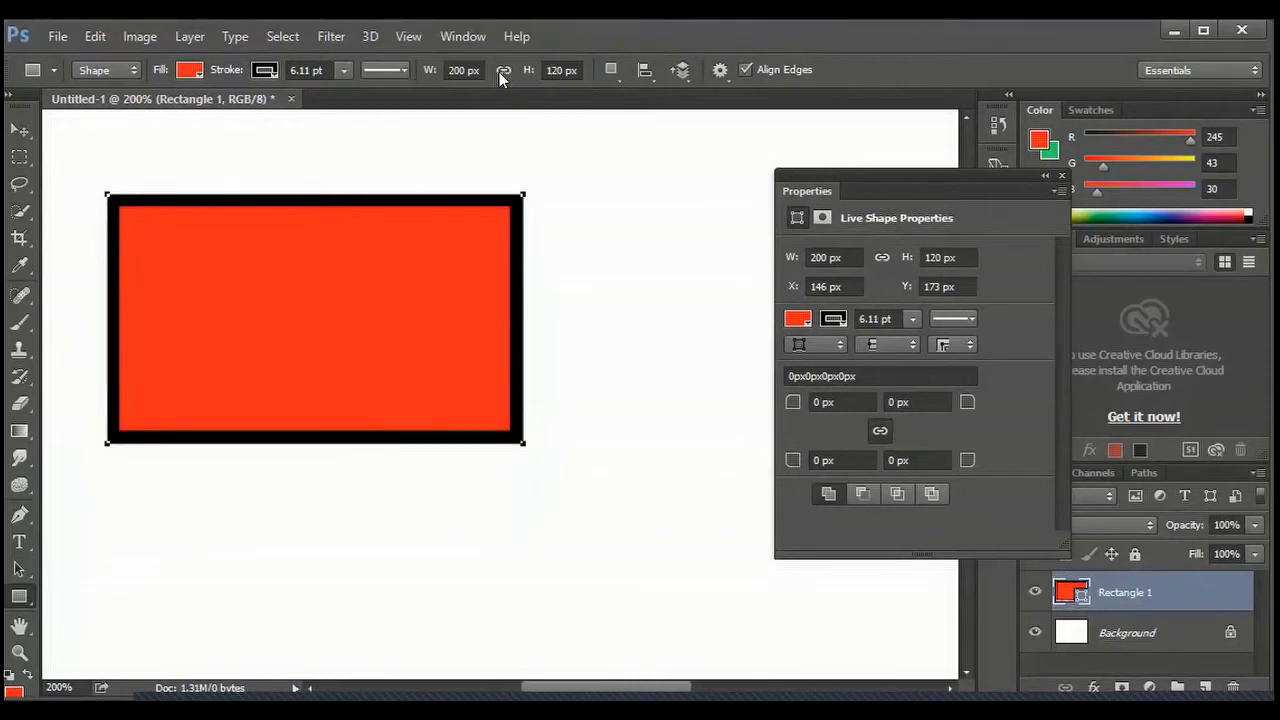
Step: Link the rectangle's width and height, and scale it proportionally to a width of 250 px
click(503, 72)
click(468, 70)
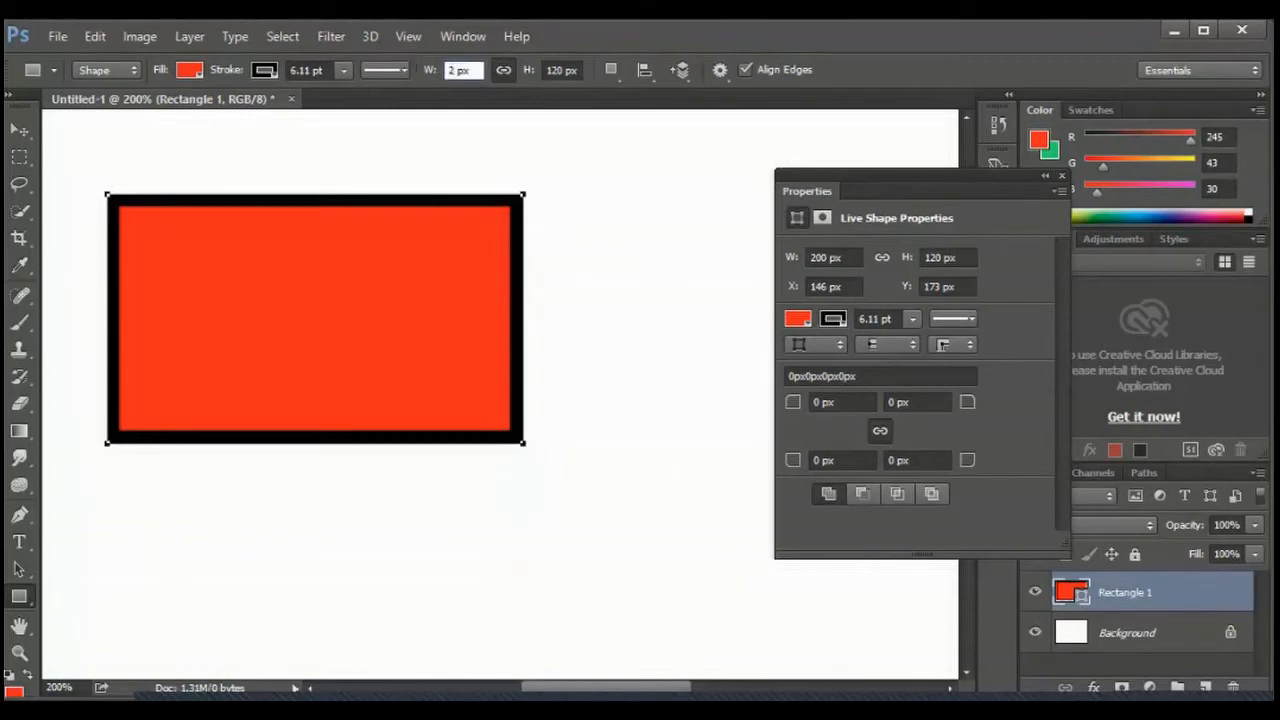
text(250)
key(Return)
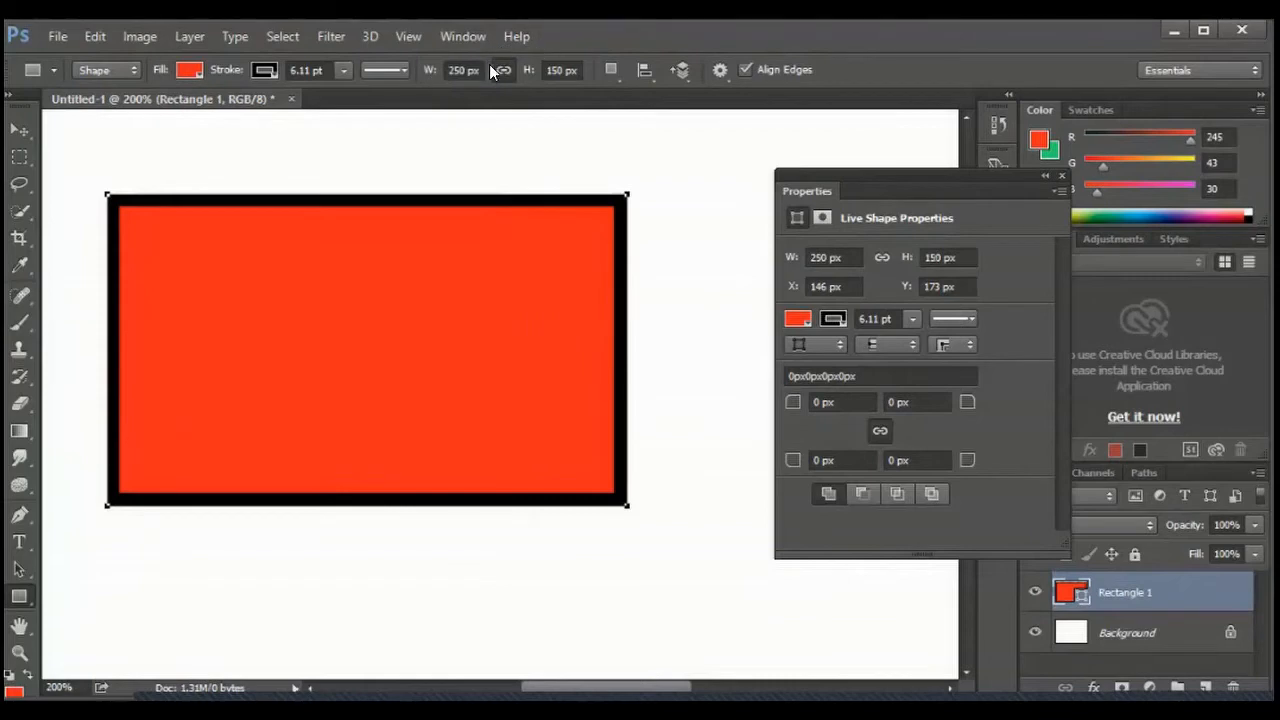
Step: Review the path operations available for drawing further shapes with the Rectangle Tool
click(618, 77)
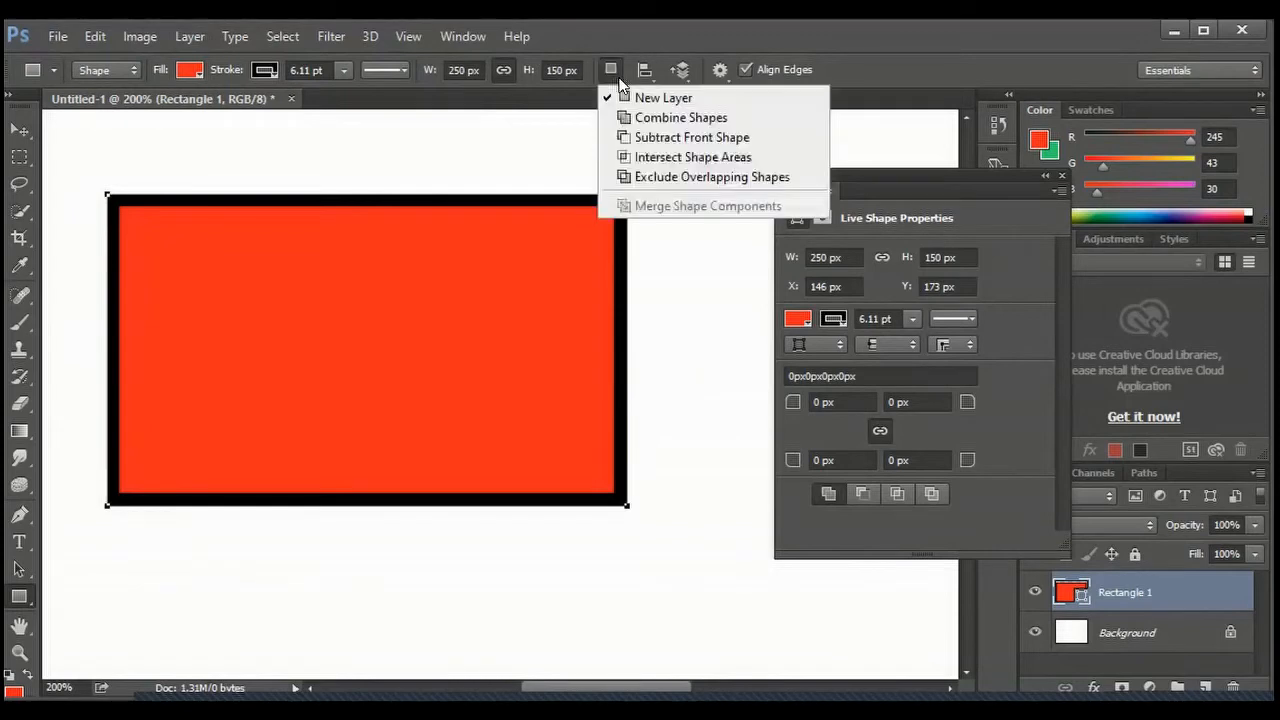
click(619, 79)
scroll(634, 246, down, 1)
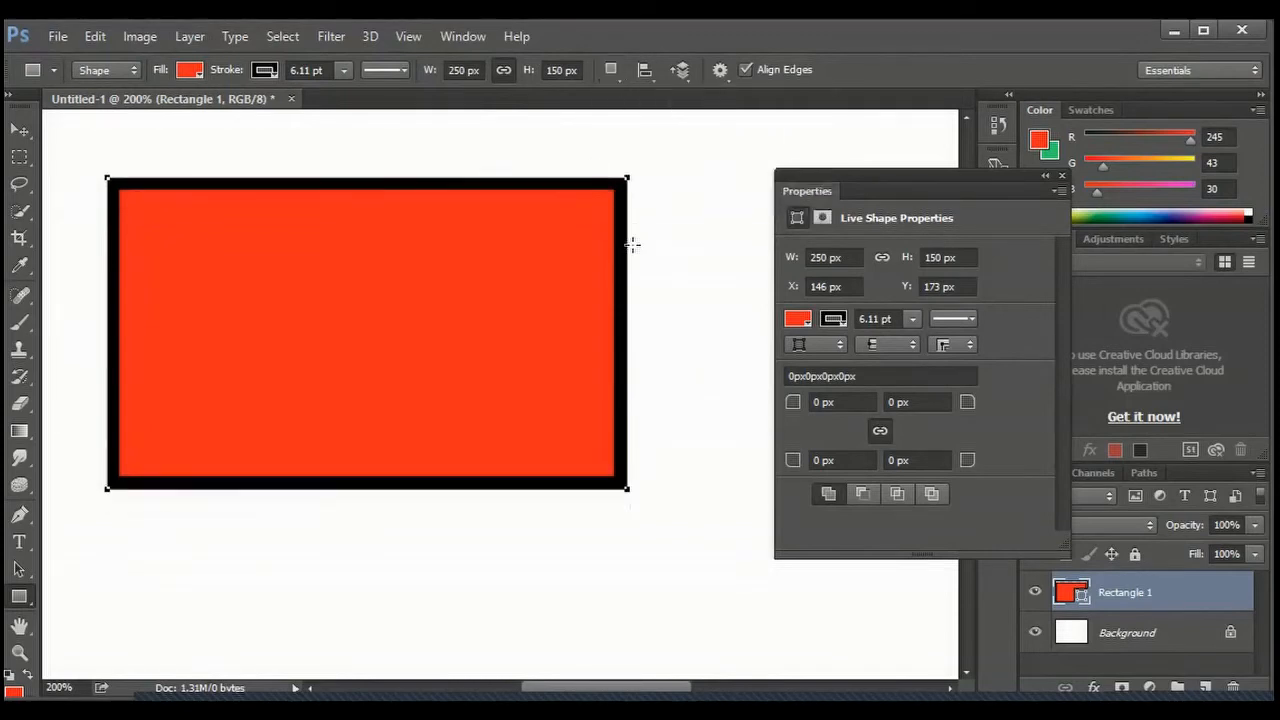
scroll(657, 279, up, 2)
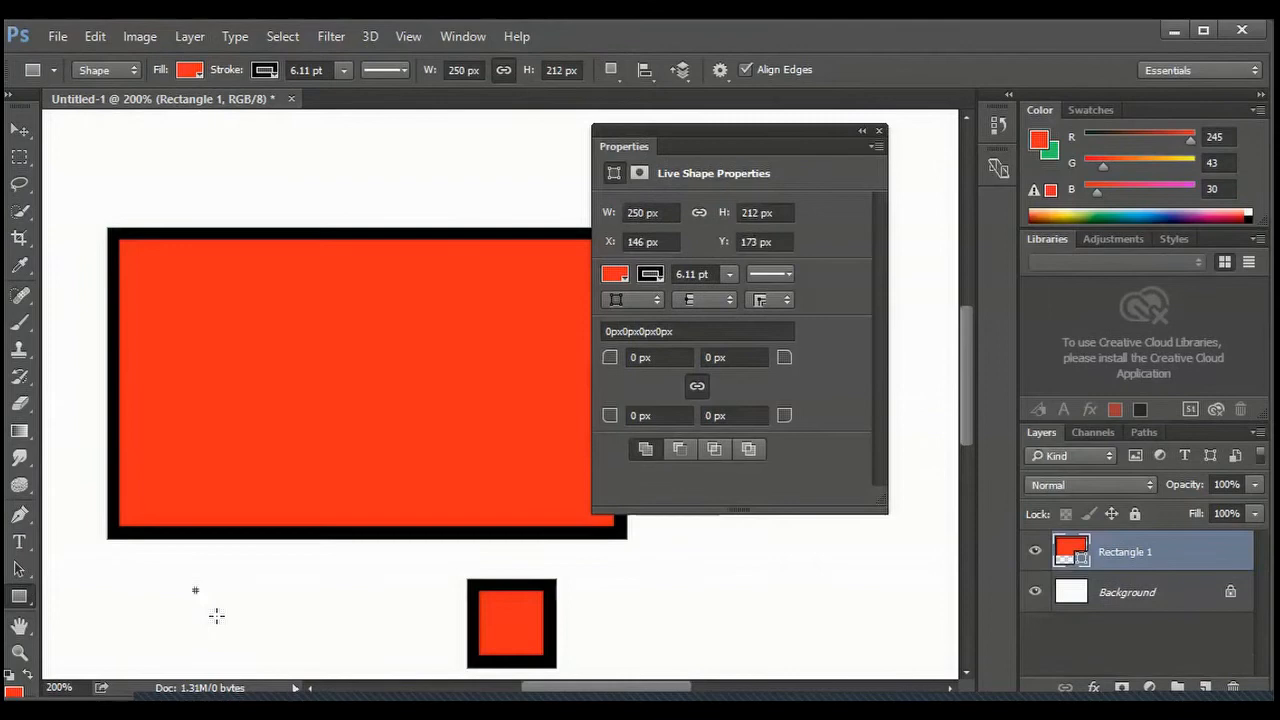
Step: Draw two more rectangles below the large one, about 48 × 29 px and 65 × 32 px, each on a new layer
drag(216, 616, 293, 648)
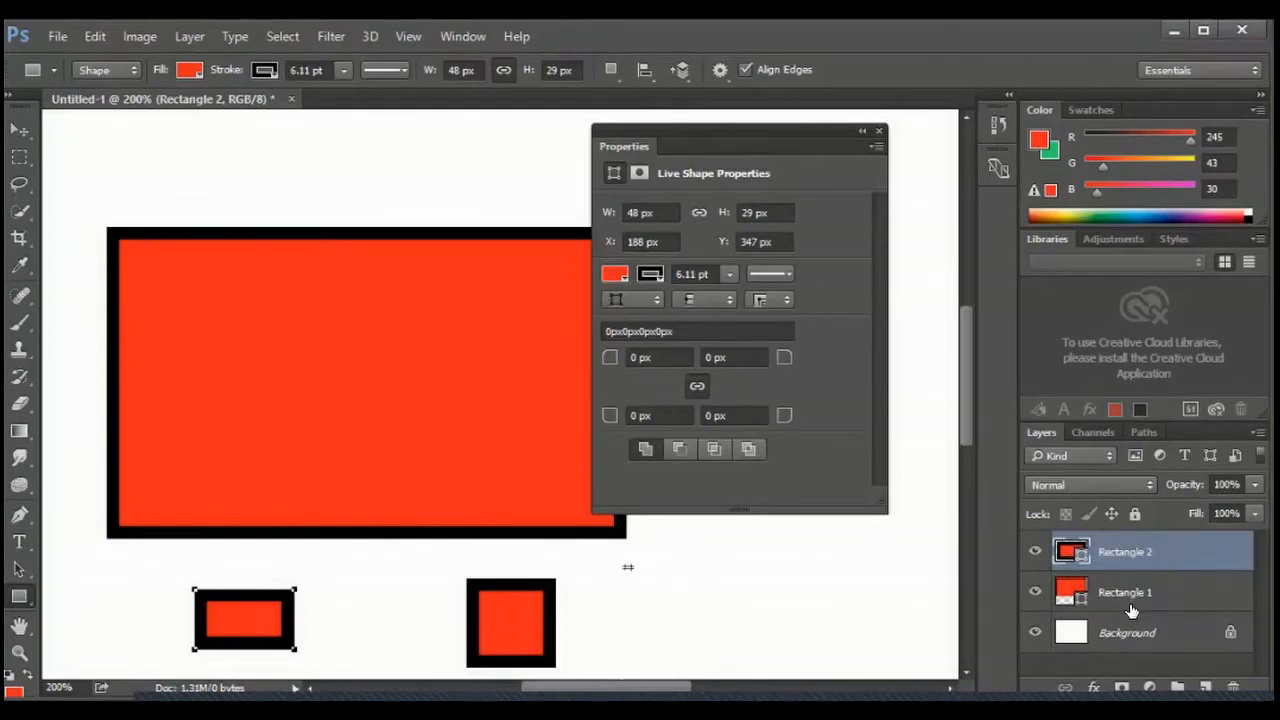
drag(625, 566, 761, 632)
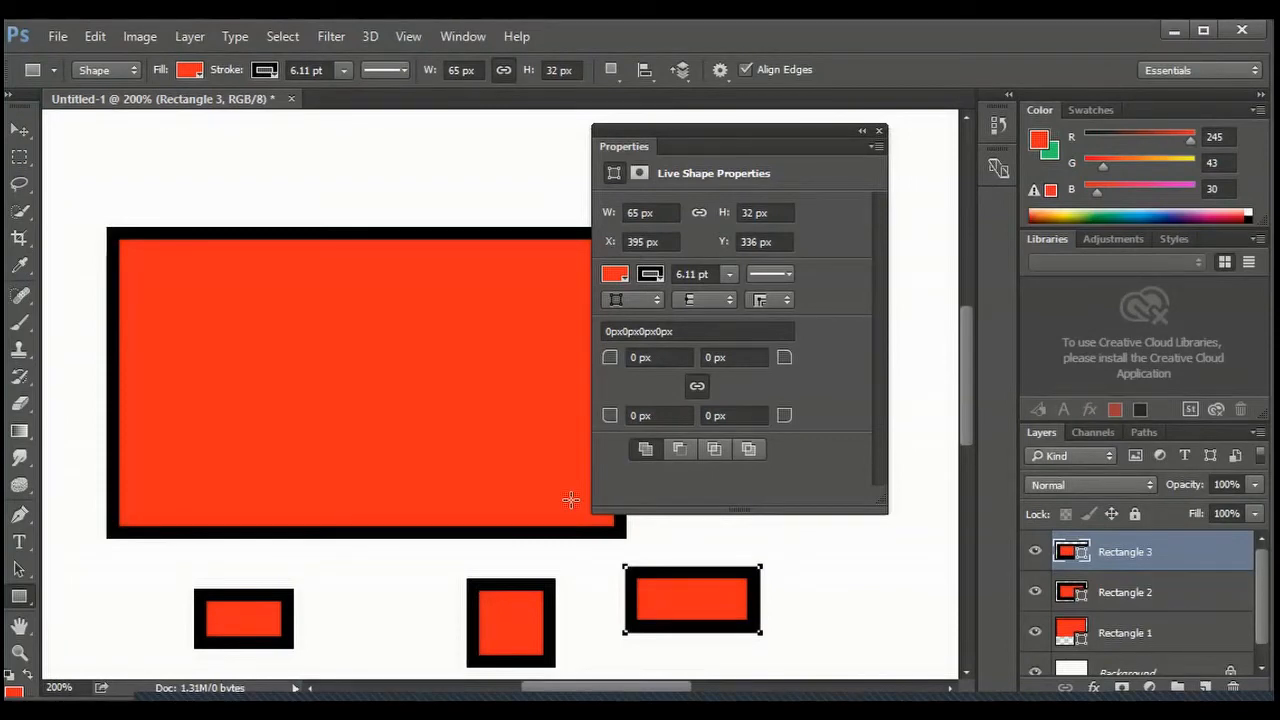
Step: Undo the two extra rectangles and the small square so only the large rectangle is kept
key(ctrl+alt+z)
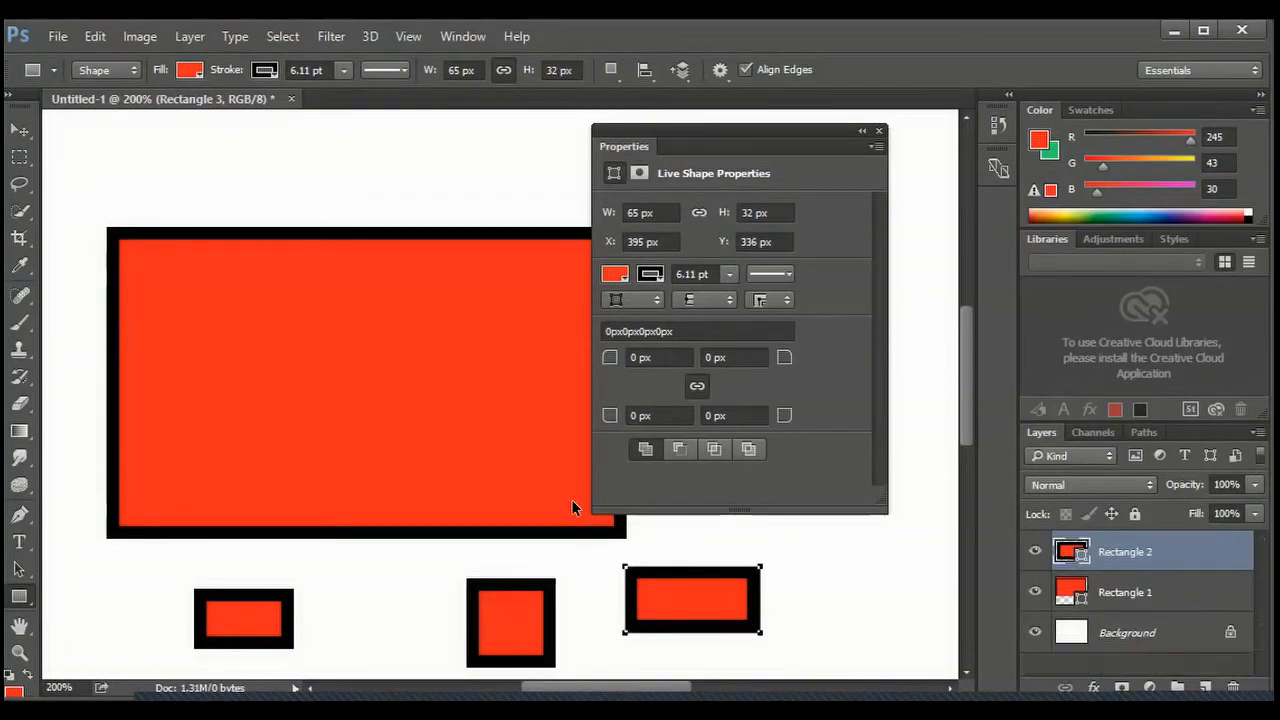
key(ctrl+alt+z)
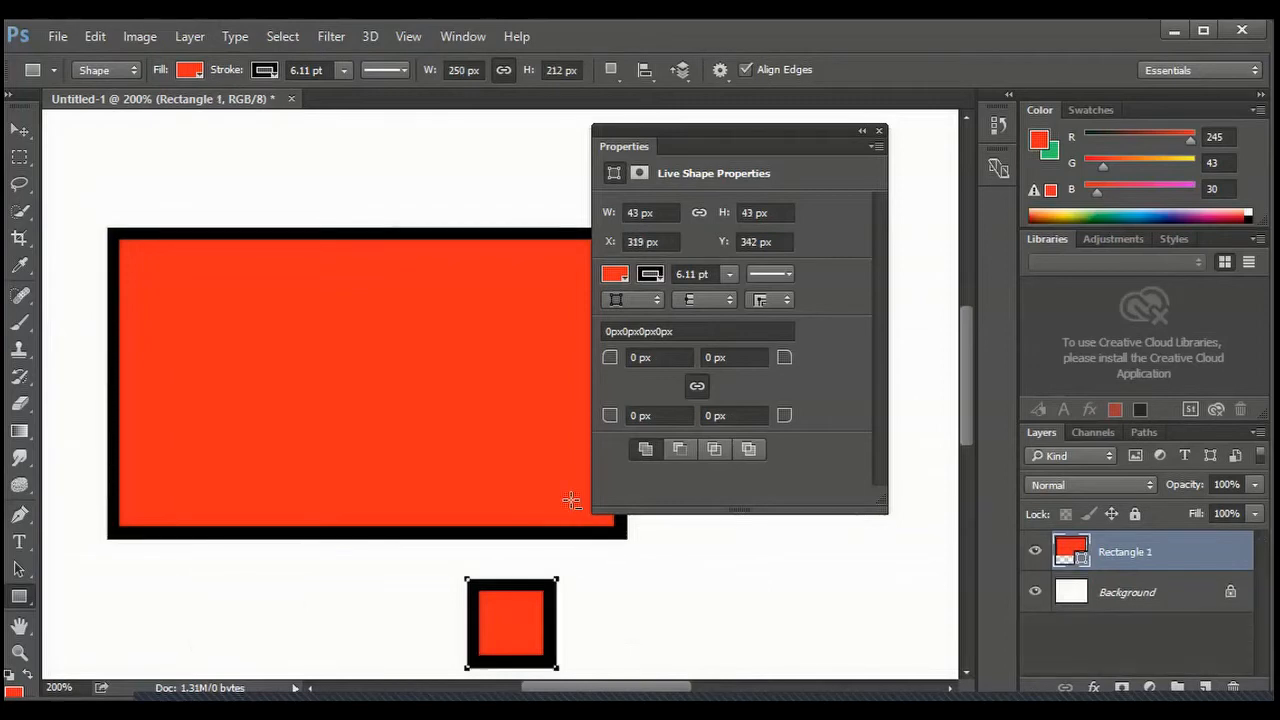
key(ctrl+alt+z)
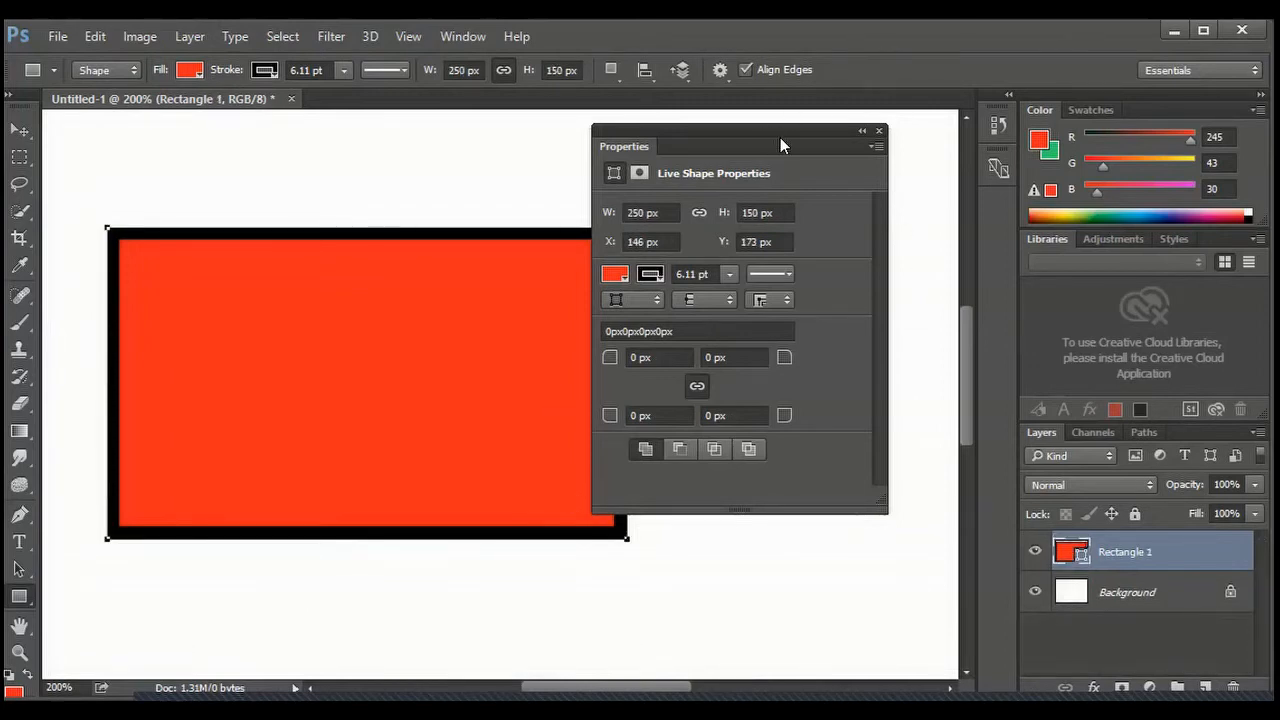
Step: Set the path operation to Combine Shapes and draw a square about 69 px wide to the right of the large rectangle
drag(826, 135, 884, 133)
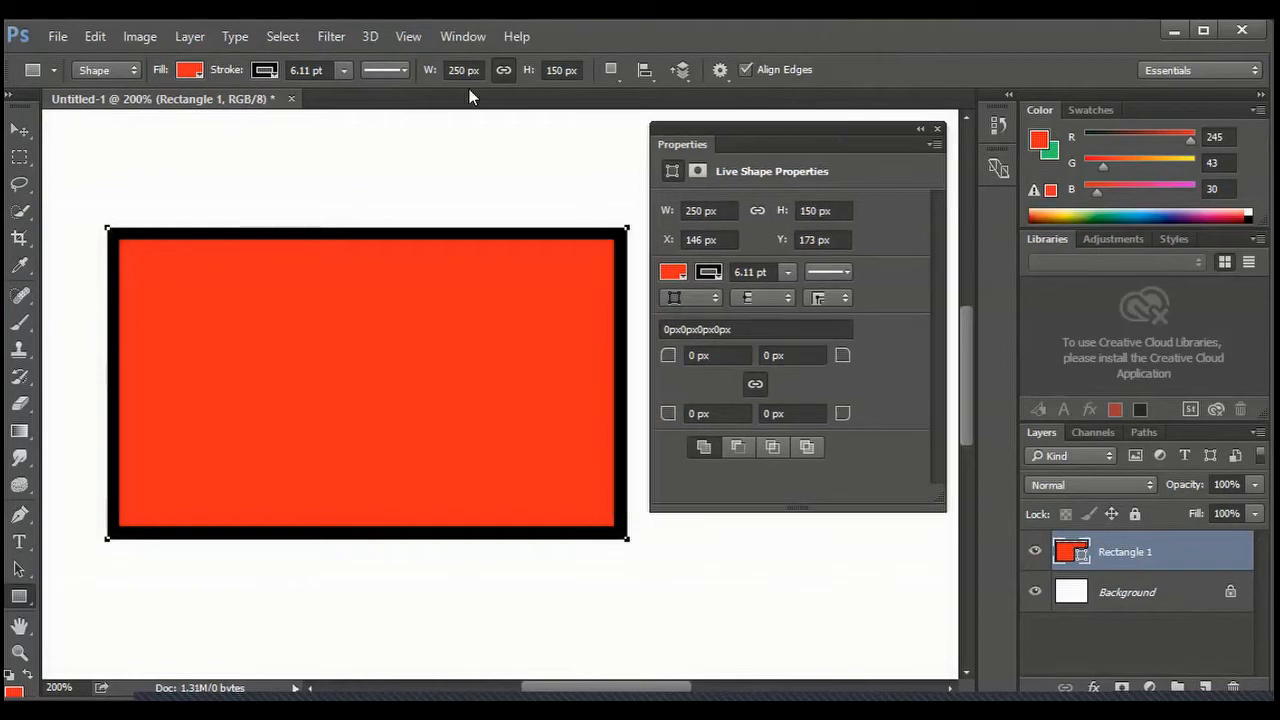
click(611, 70)
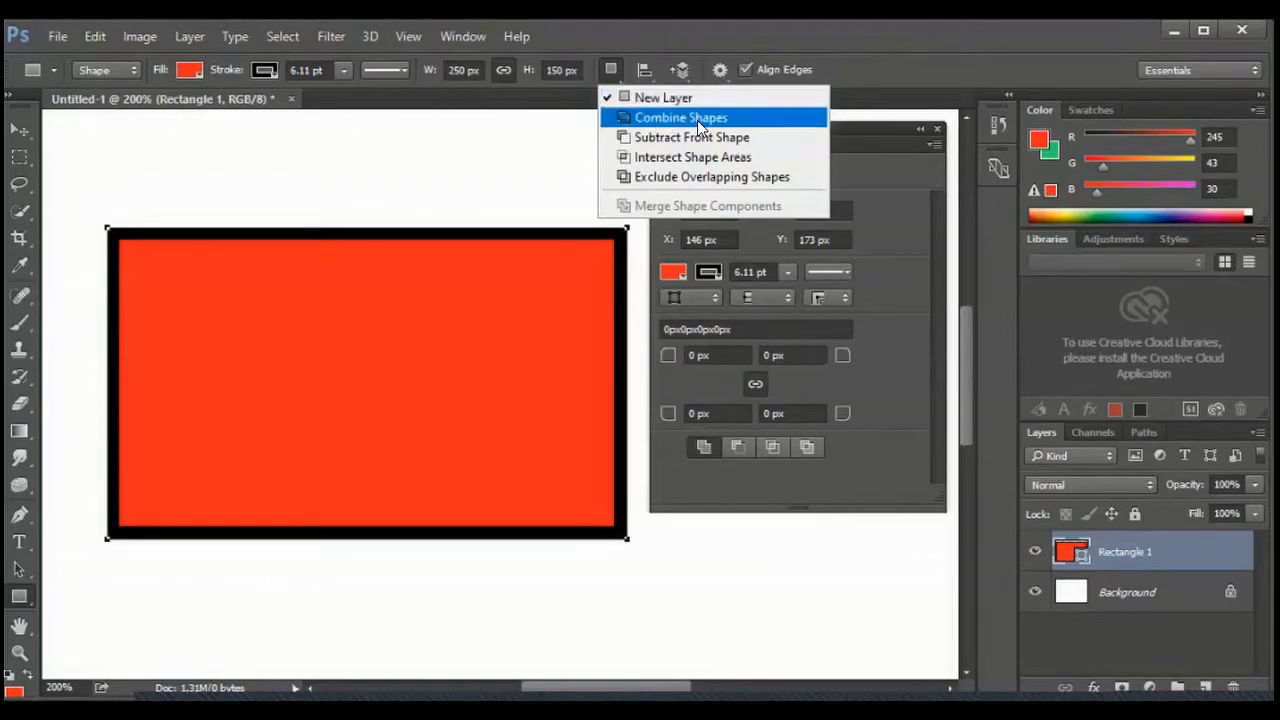
click(699, 121)
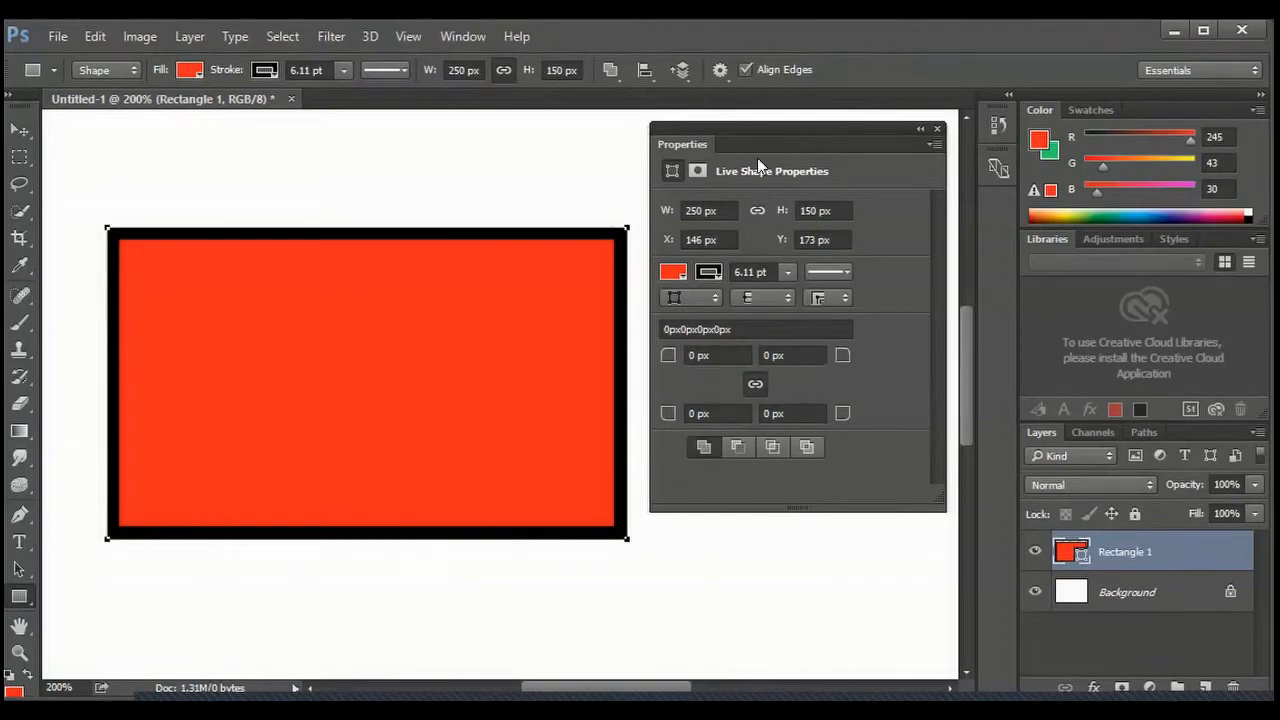
click(938, 129)
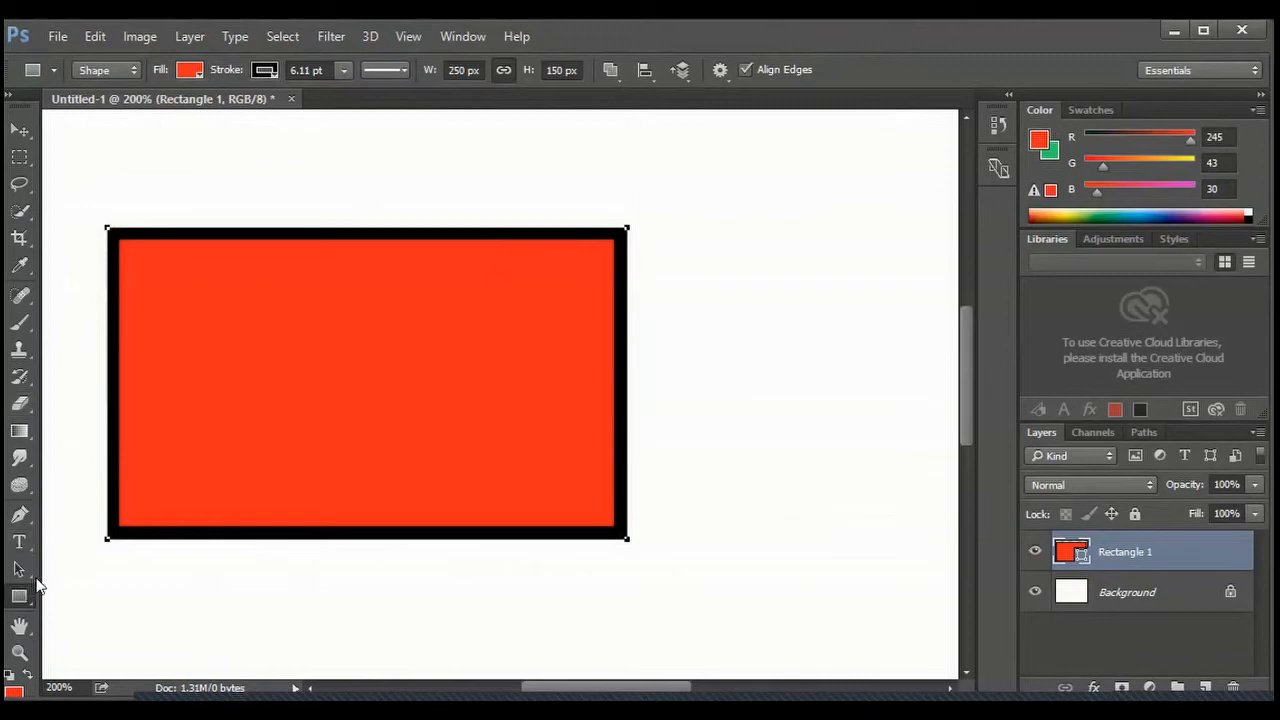
right_click(27, 596)
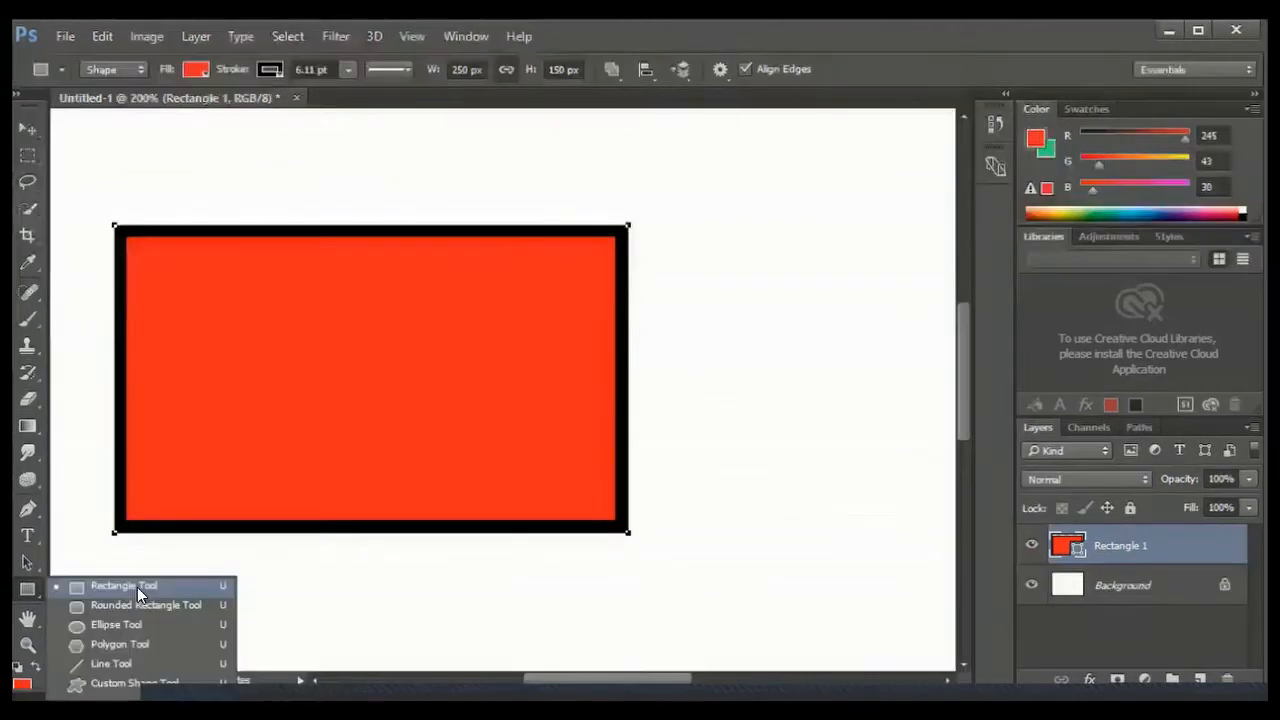
click(144, 594)
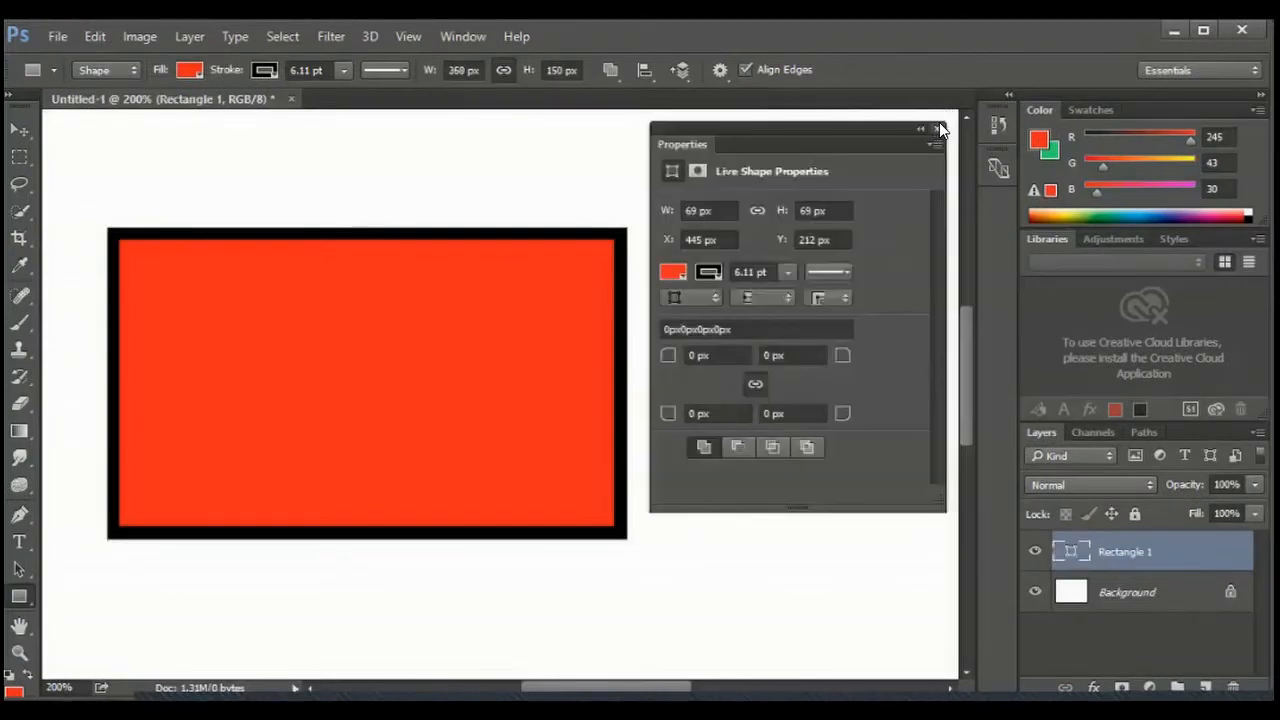
click(939, 122)
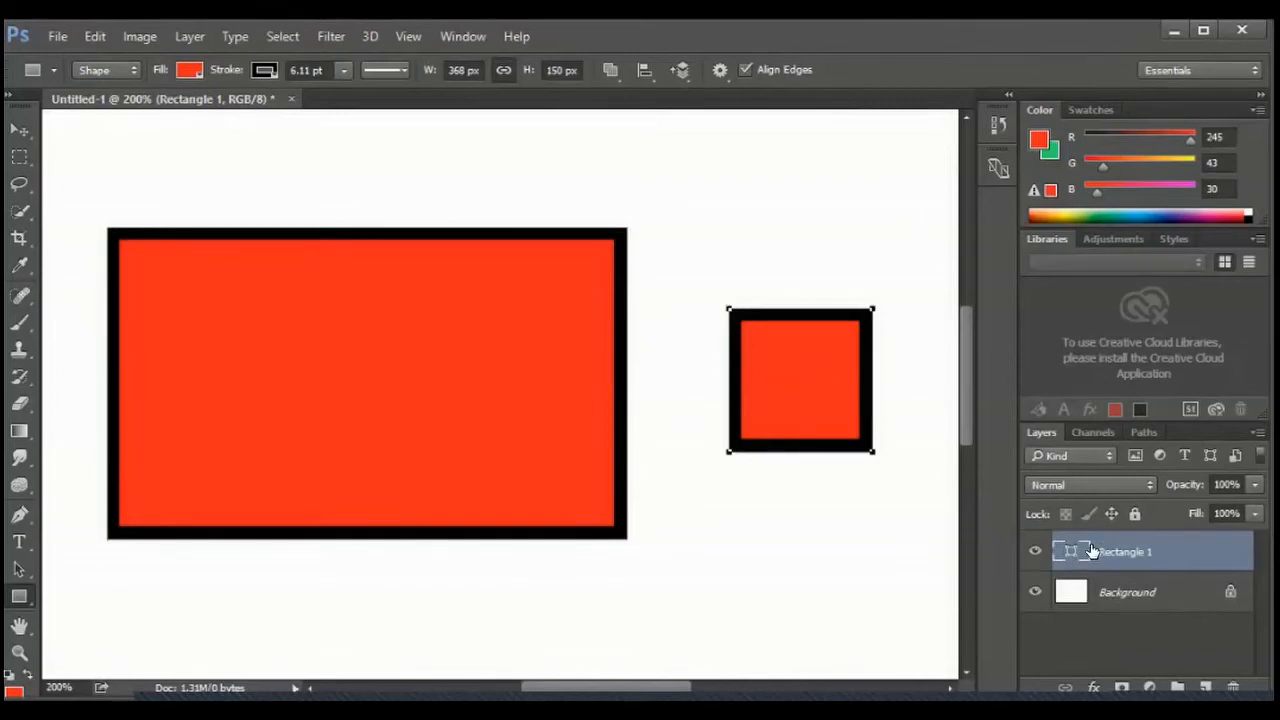
Step: Select the combined shapes with the Move Tool, and move the square alone over the rectangle's right edge with the Path Selection Tool
click(18, 134)
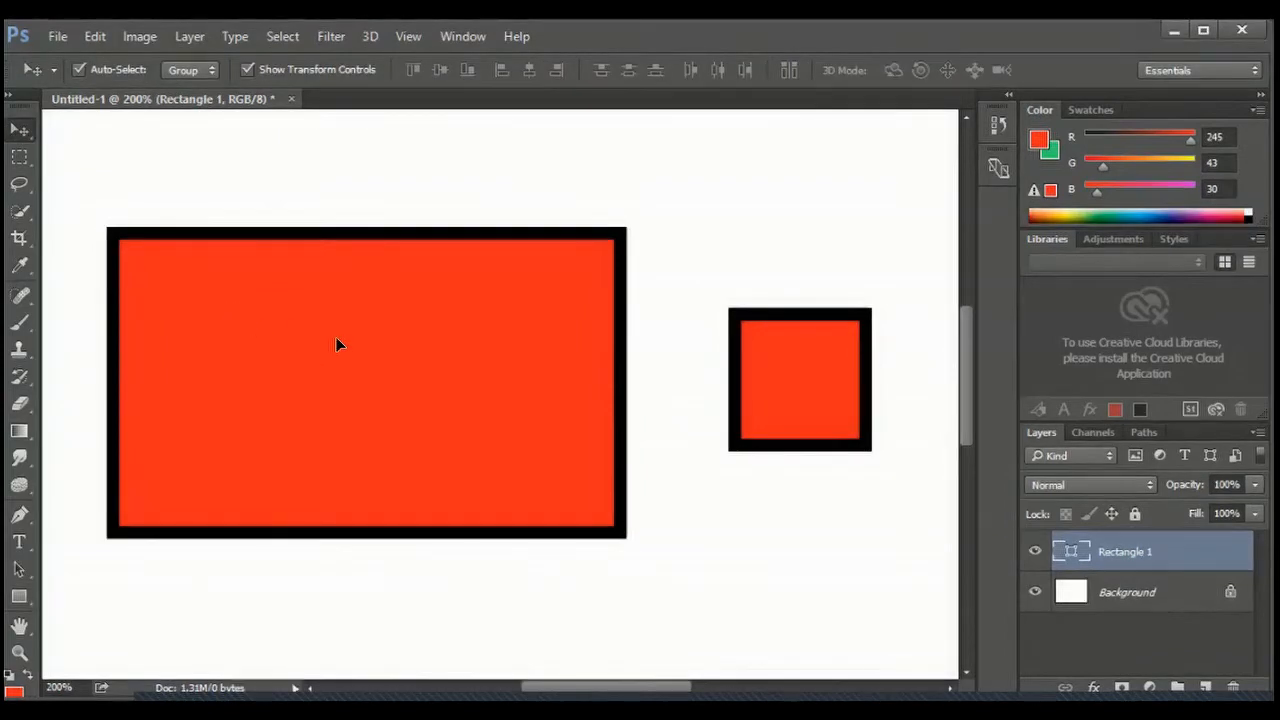
click(801, 362)
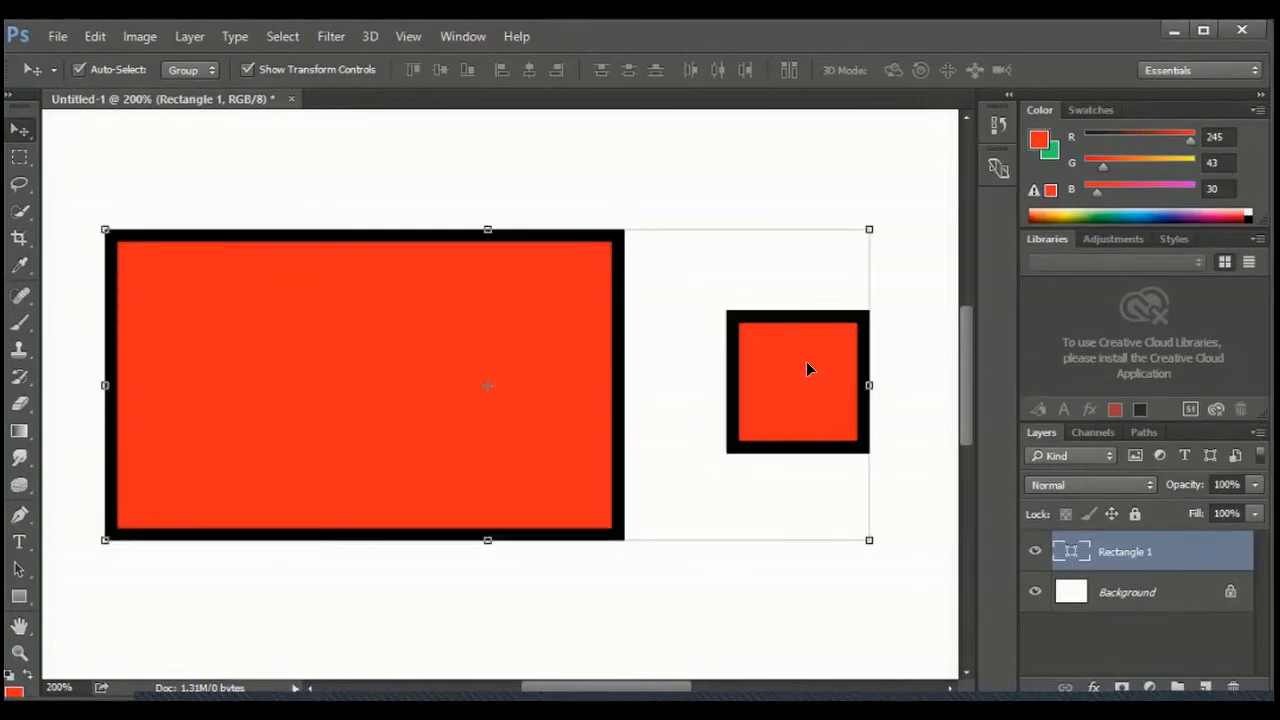
click(22, 518)
click(21, 516)
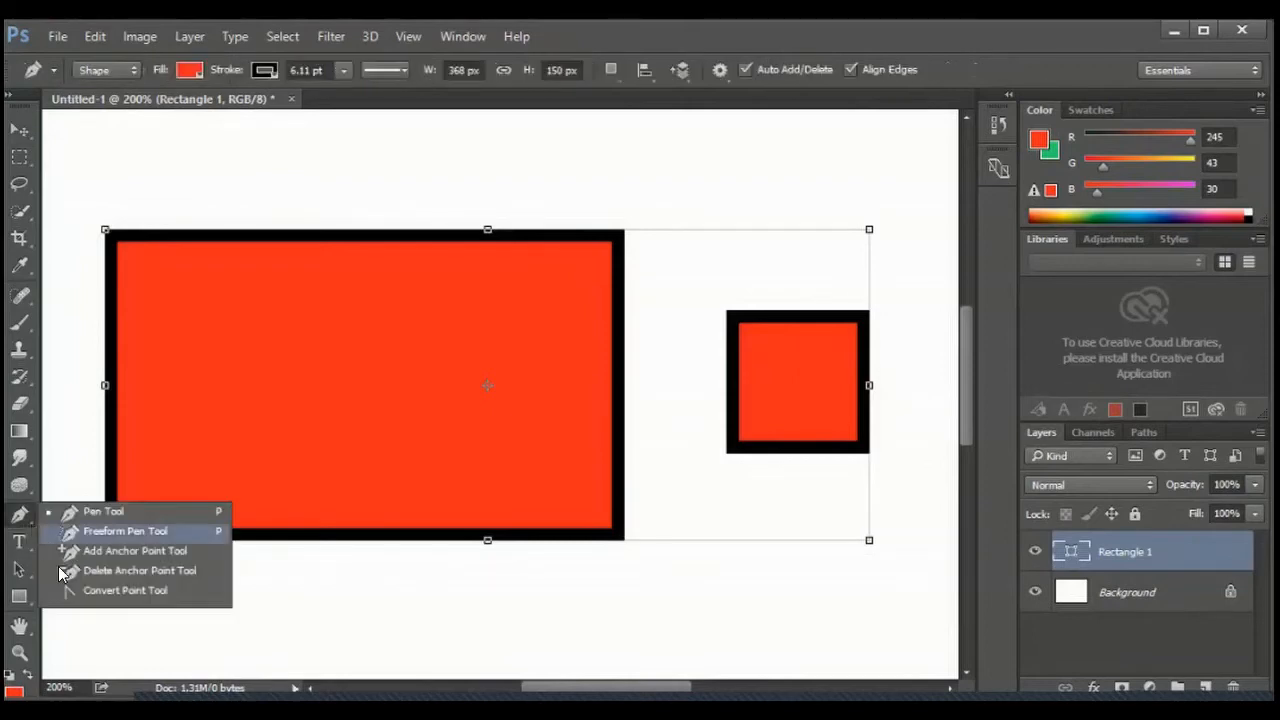
click(58, 551)
click(21, 570)
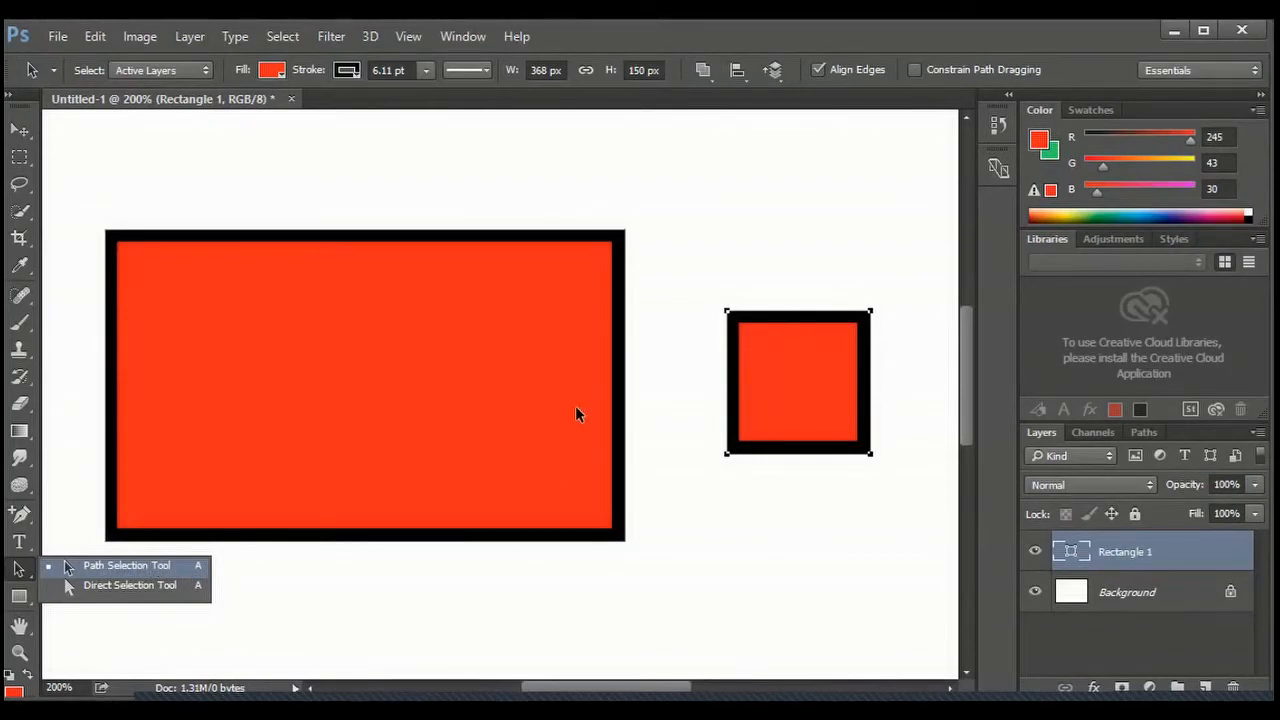
click(821, 379)
drag(821, 379, 787, 467)
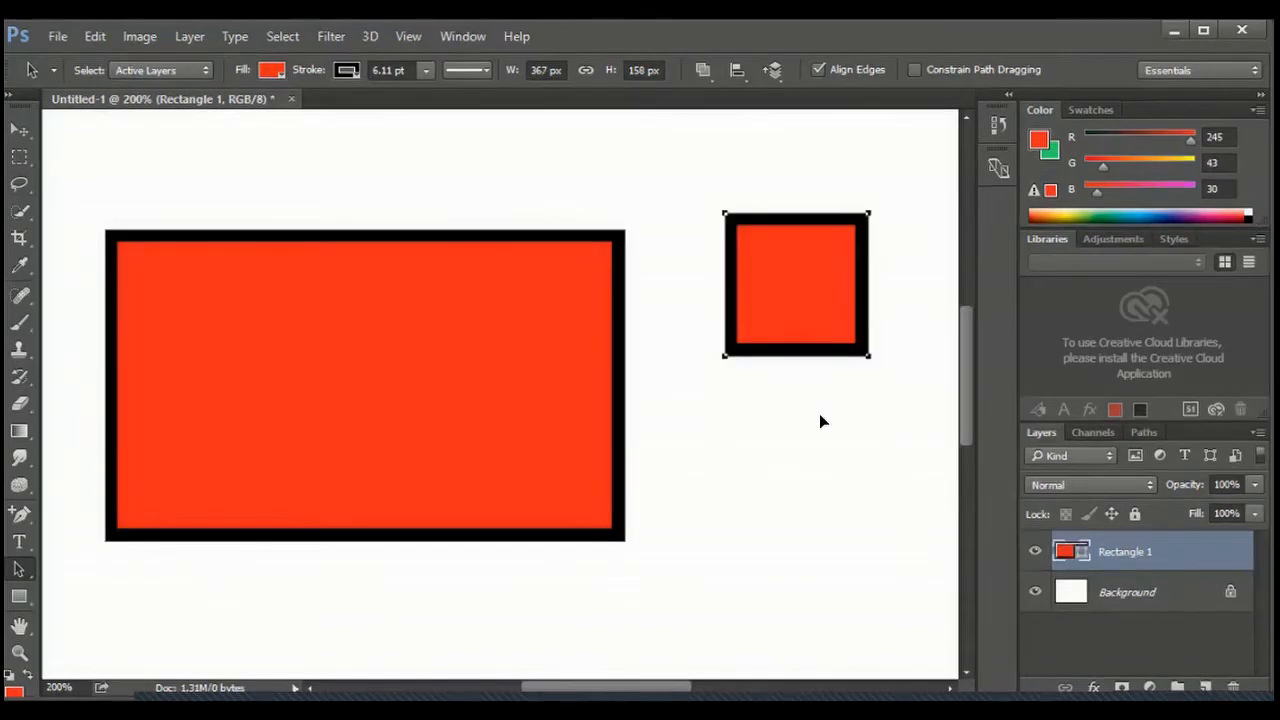
drag(812, 243, 622, 377)
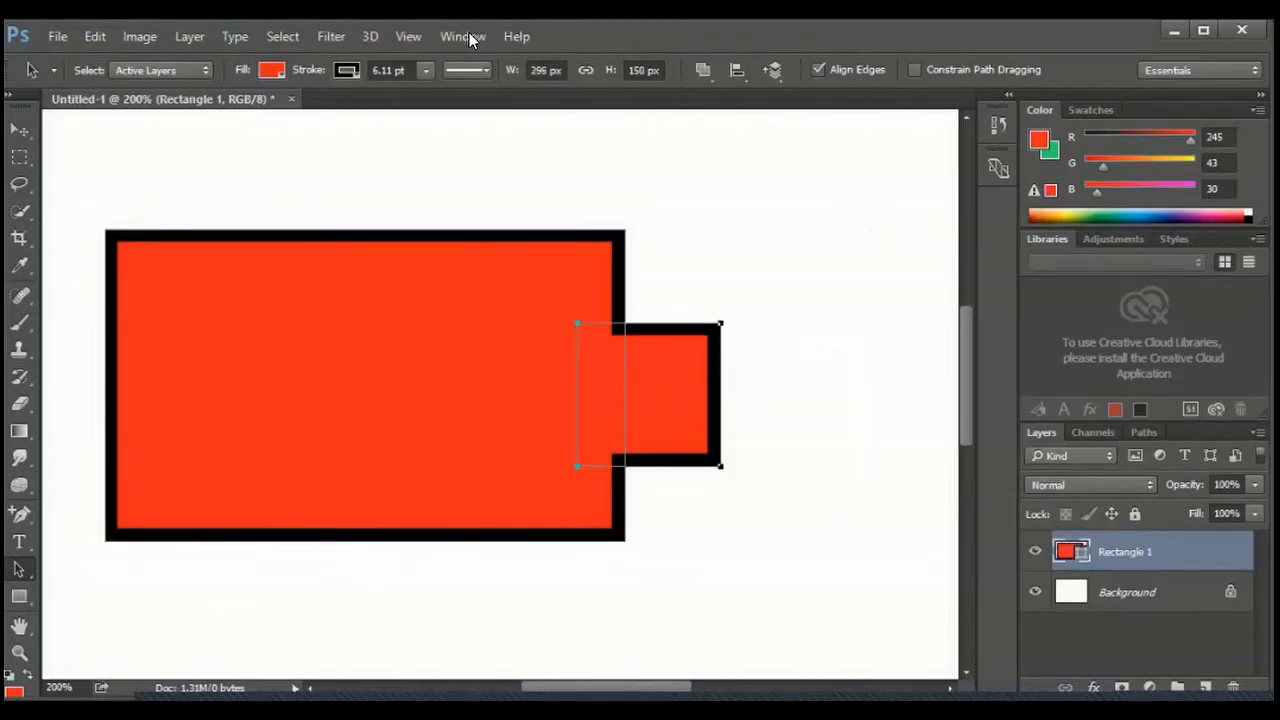
Step: Review the path operations for the combined shapes, and move the square clear of the rectangle's right edge
click(703, 70)
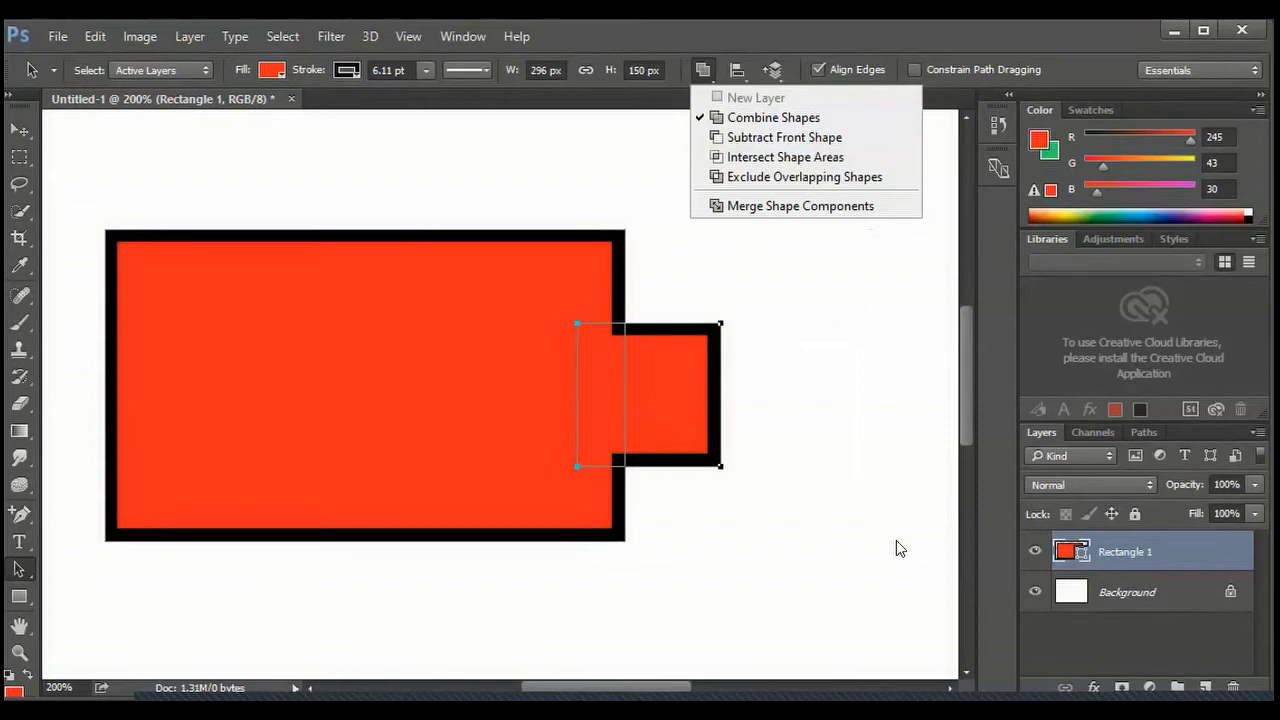
click(671, 375)
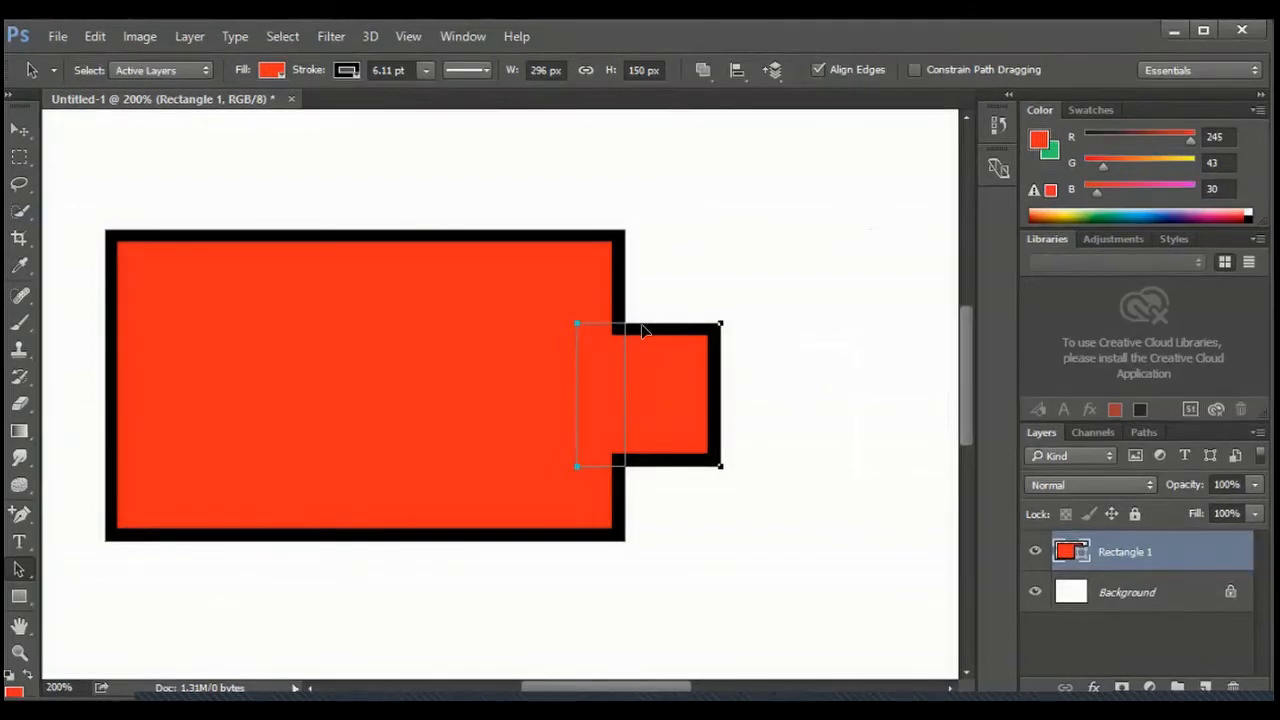
drag(673, 372, 758, 381)
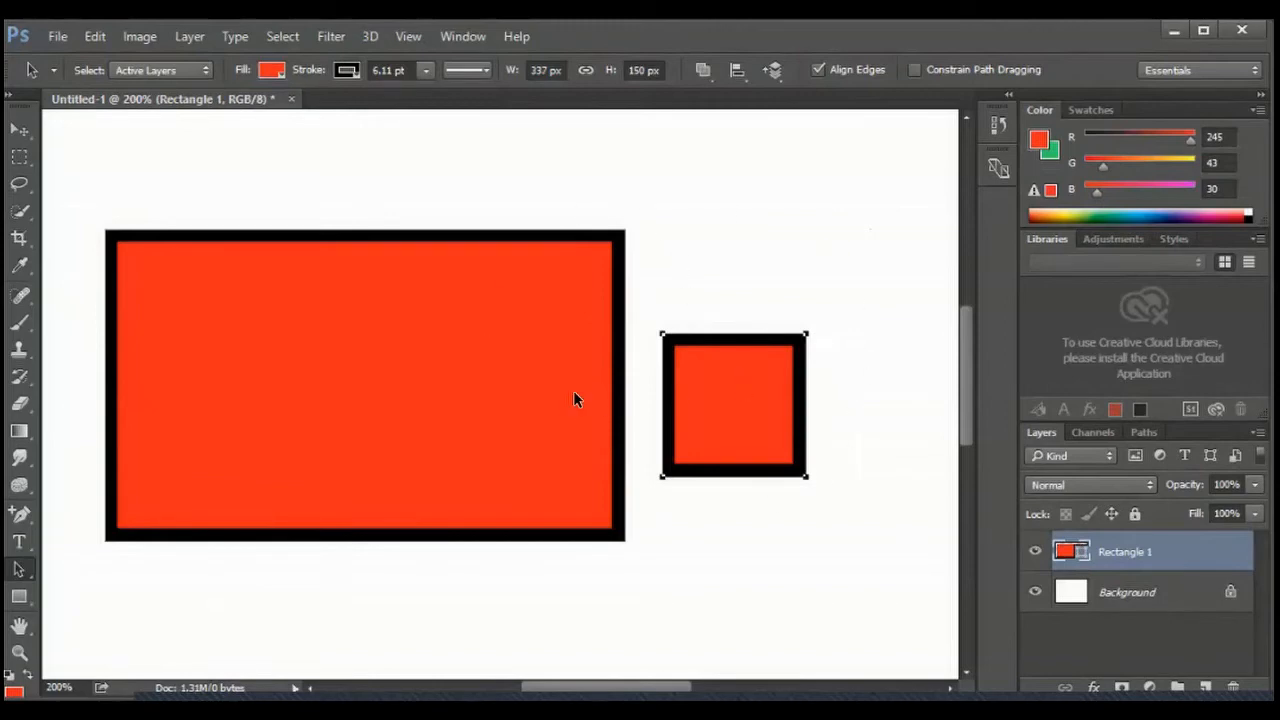
click(707, 70)
click(722, 114)
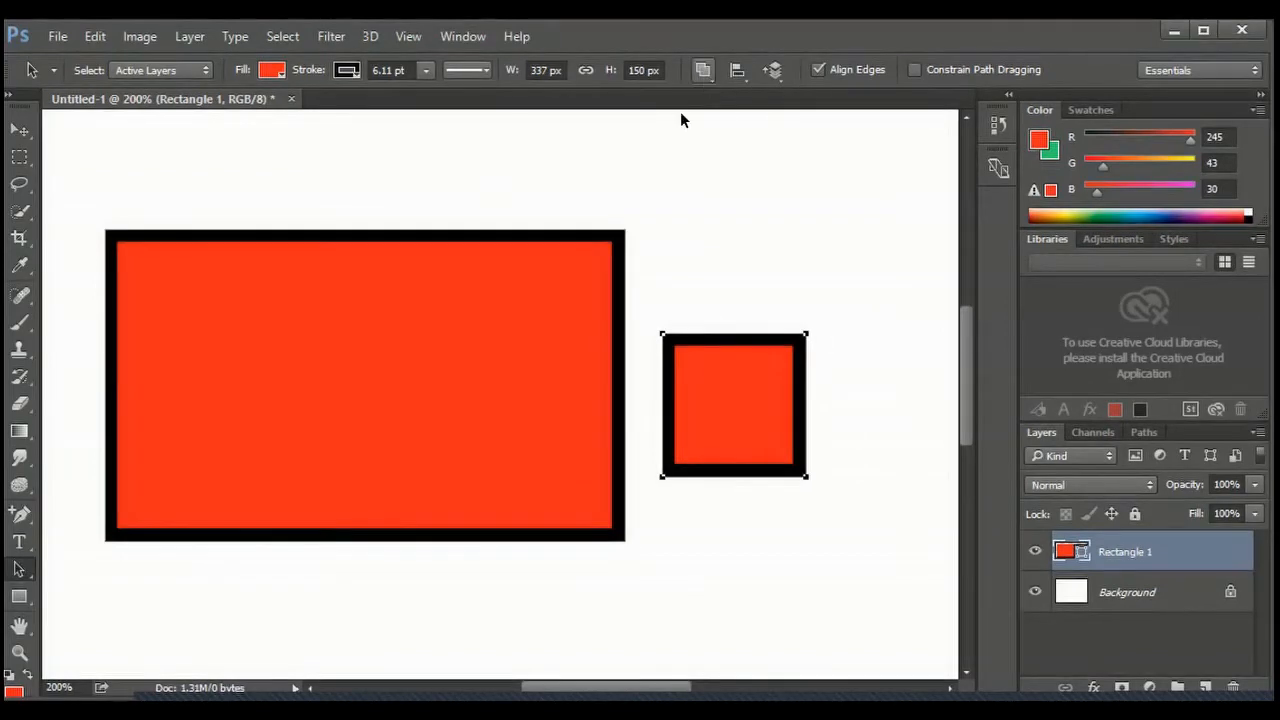
Step: Choose Subtract Front Shape for the Rectangle Tool and cut a rectangular notch into the large rectangle's top edge
click(31, 601)
right_click(31, 601)
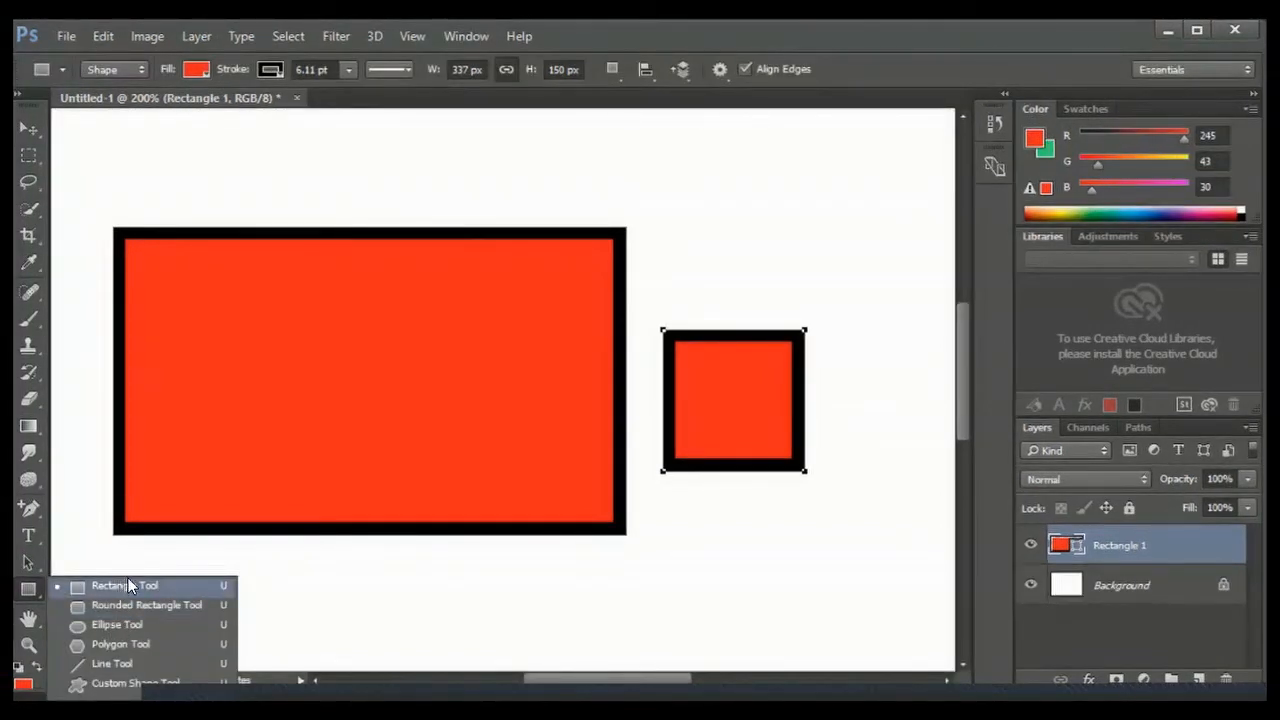
click(128, 585)
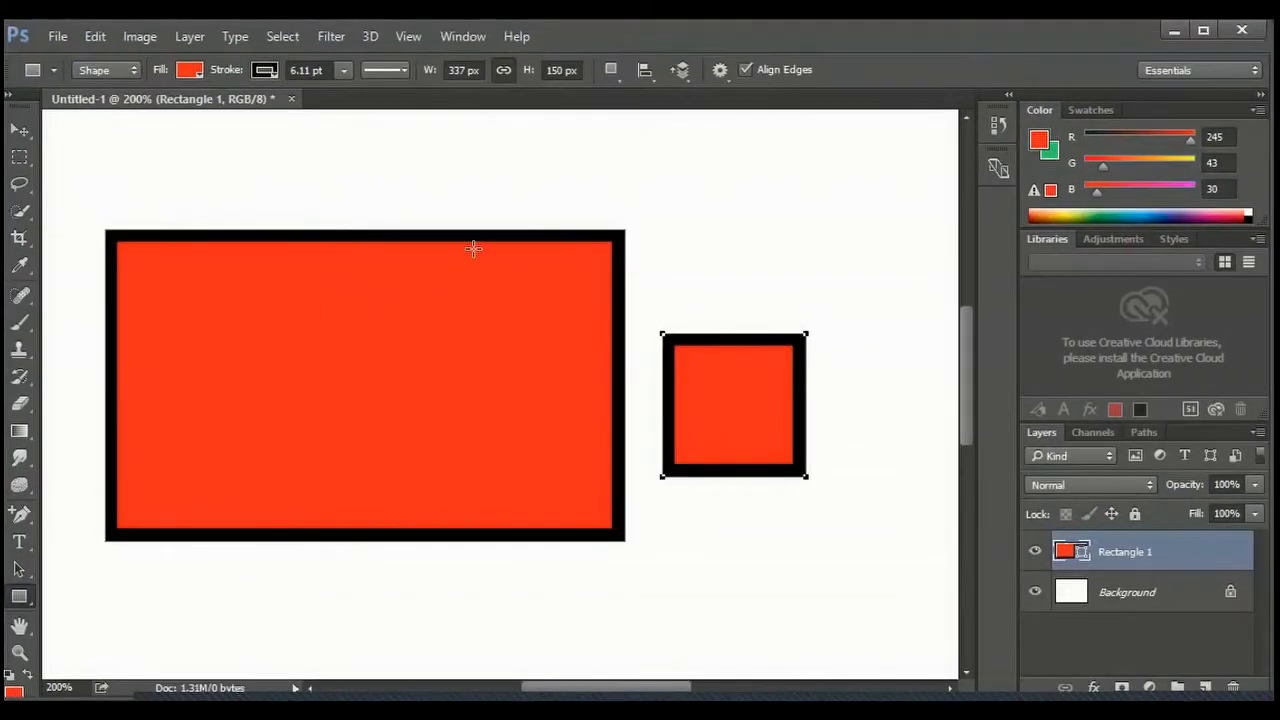
click(613, 75)
click(652, 136)
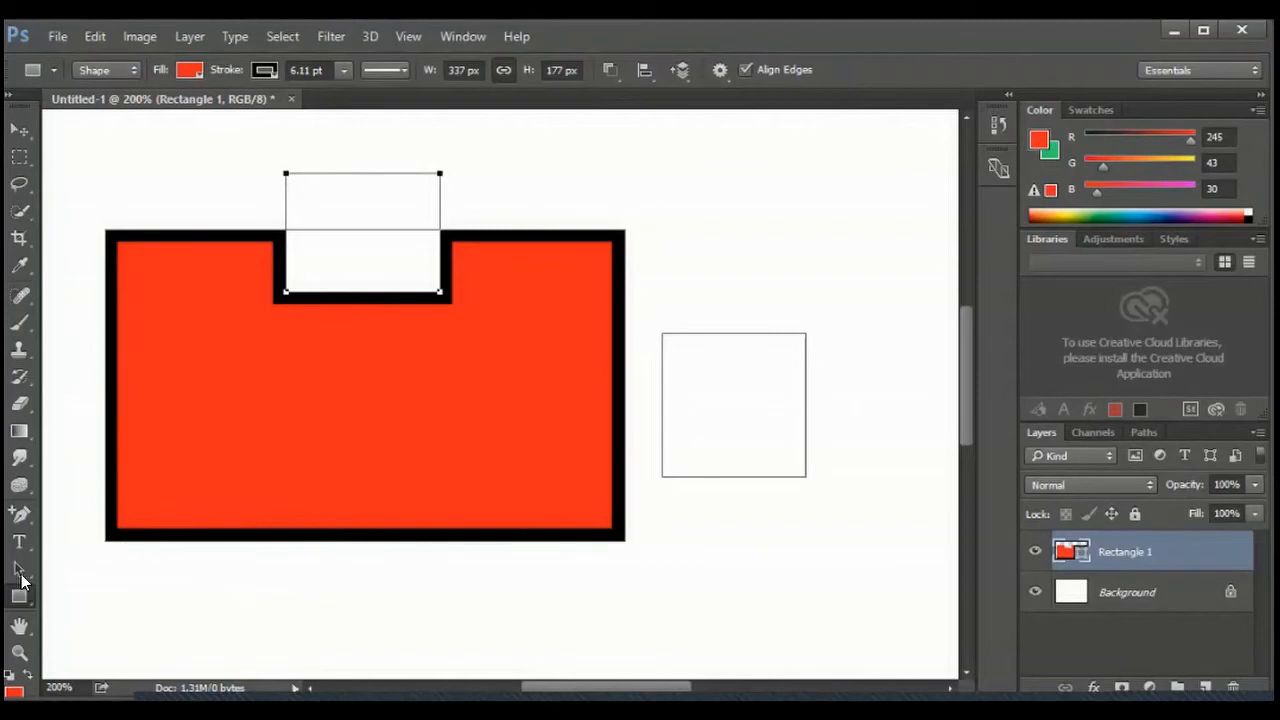
Step: Select the Ellipse Tool, and give the red rectangle a solid black stroke about 2.07 pt wide
click(22, 600)
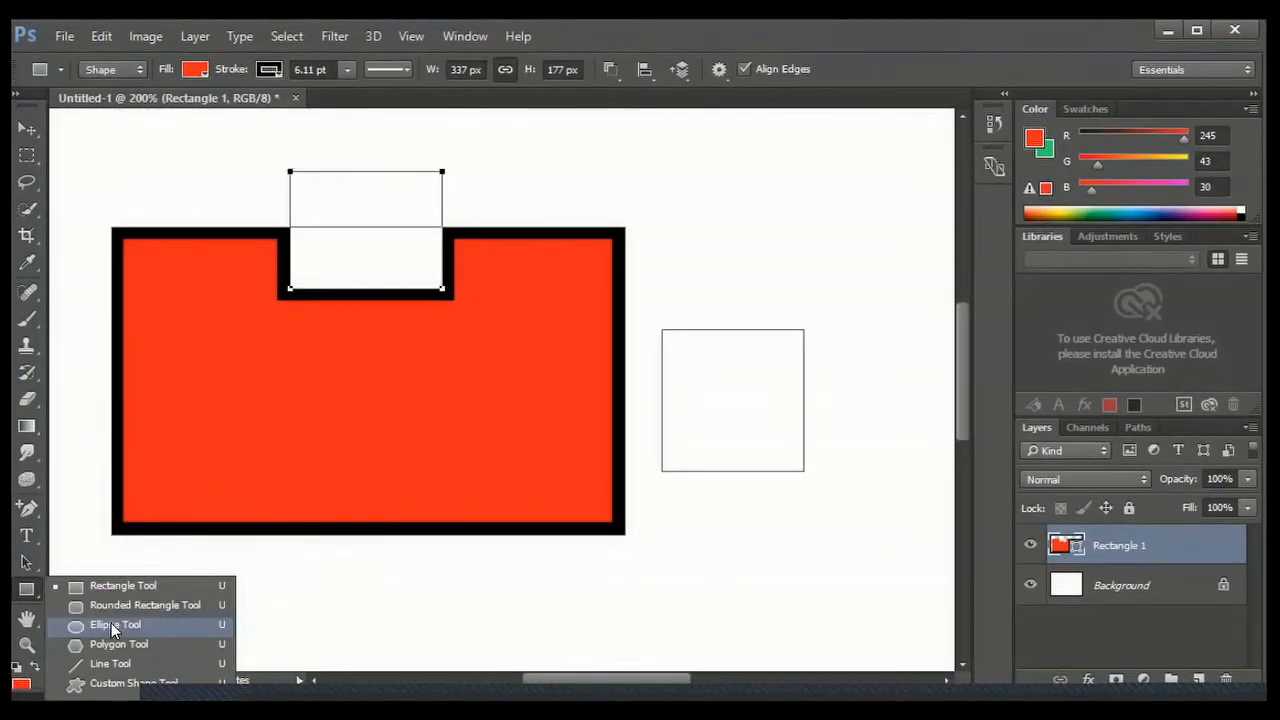
click(111, 623)
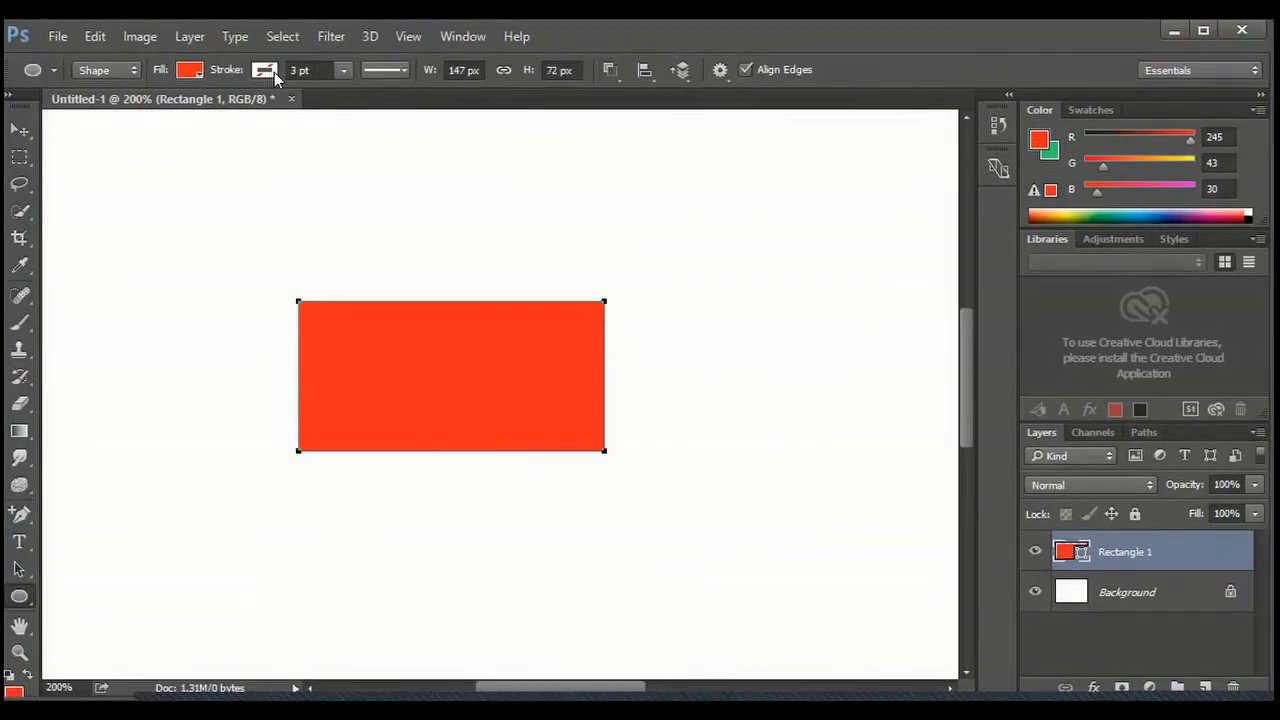
click(274, 72)
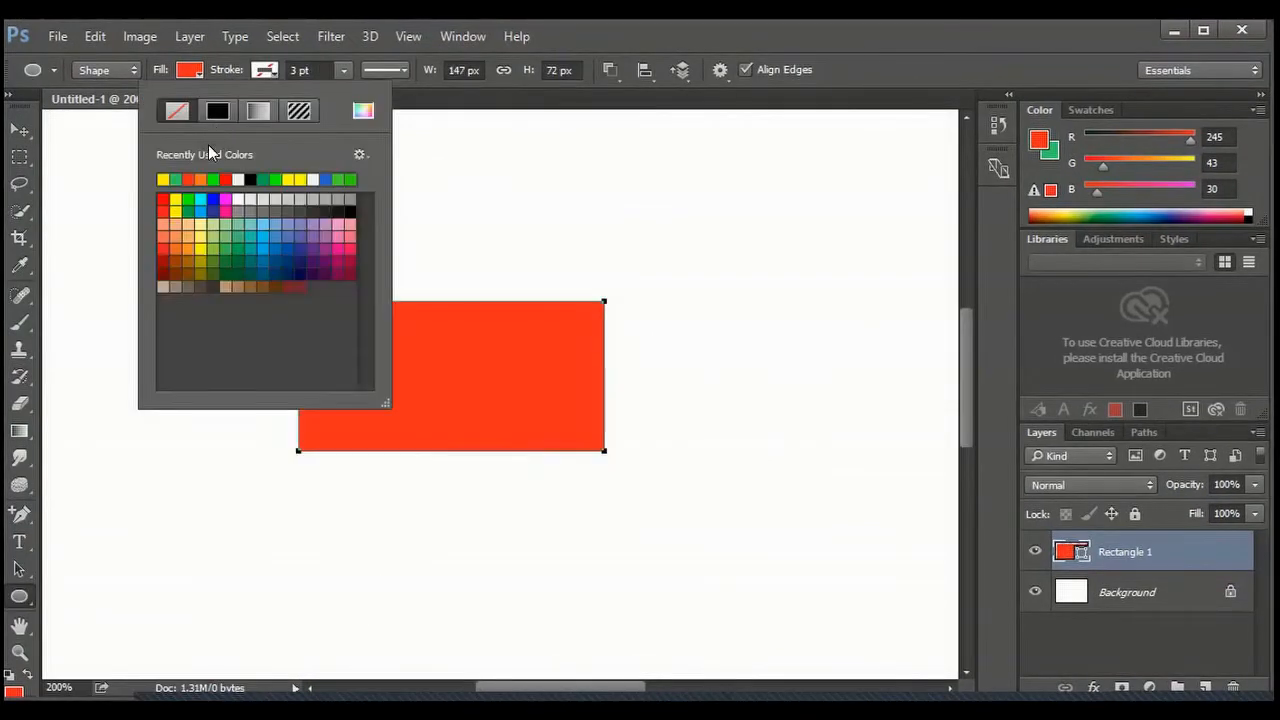
click(585, 30)
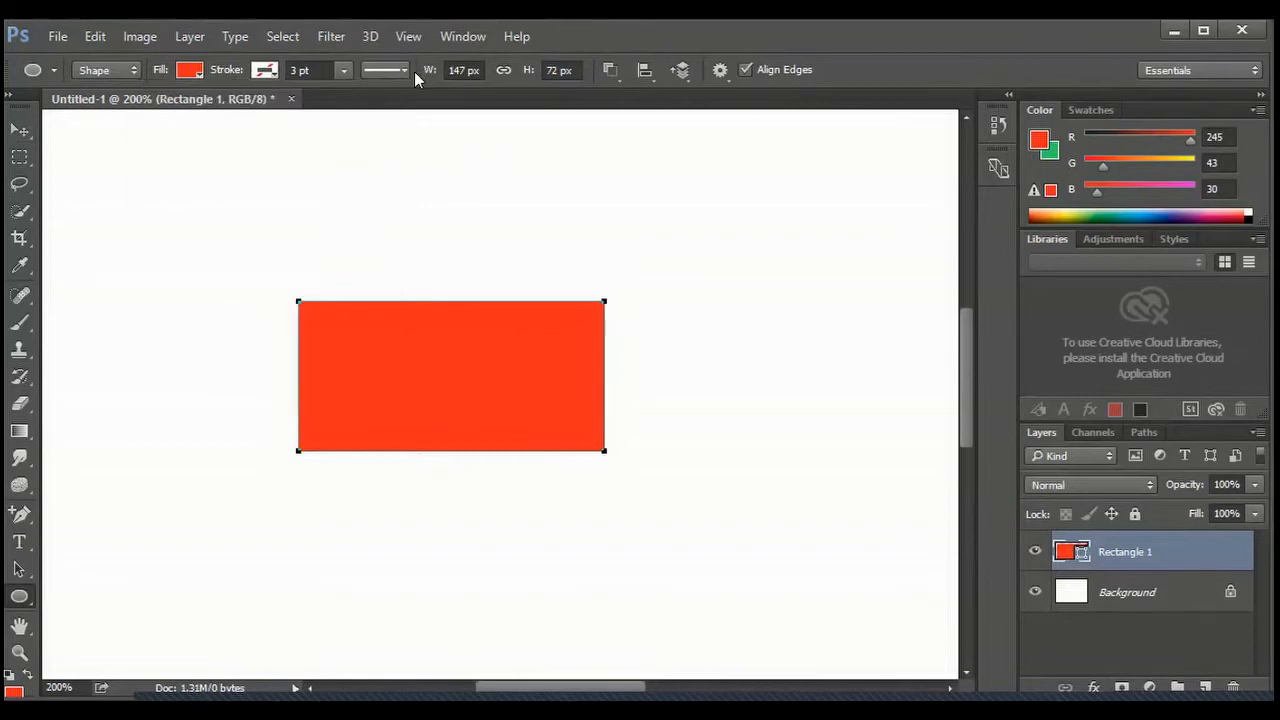
click(341, 71)
mouse_move(345, 90)
mouse_down()
mouse_move(377, 90)
mouse_move(328, 92)
mouse_move(340, 94)
mouse_up()
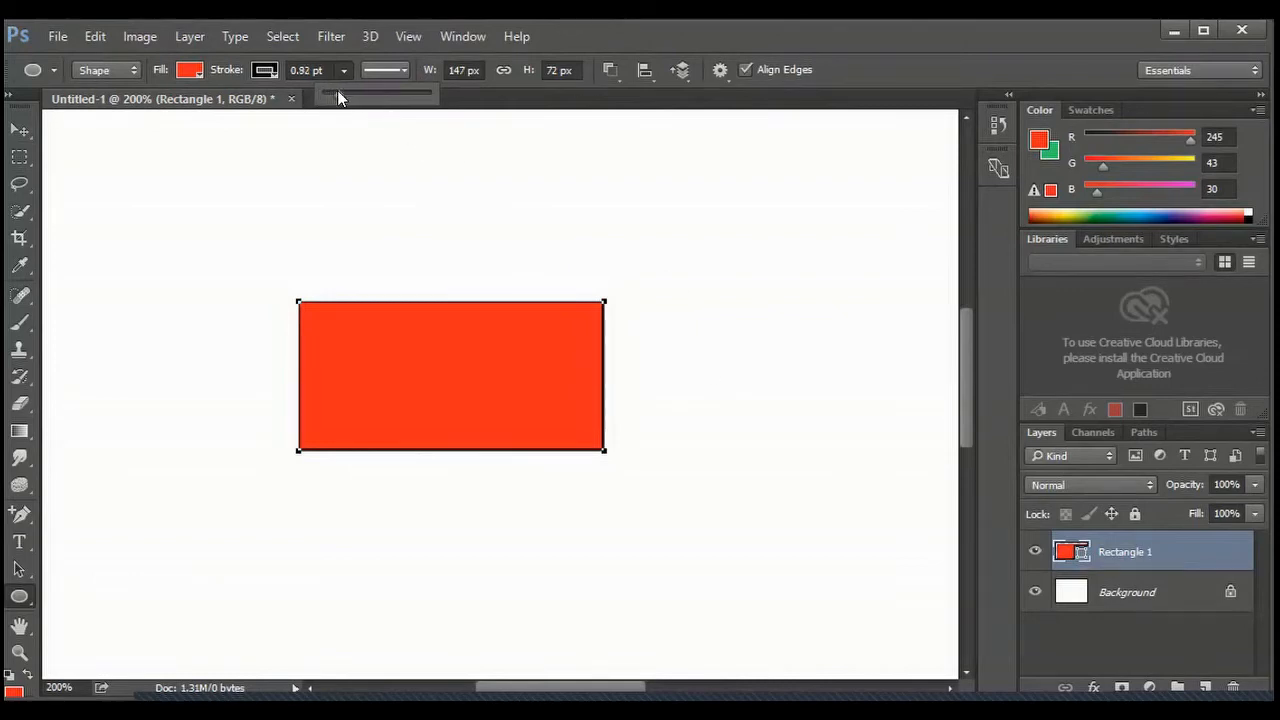
drag(337, 96, 341, 94)
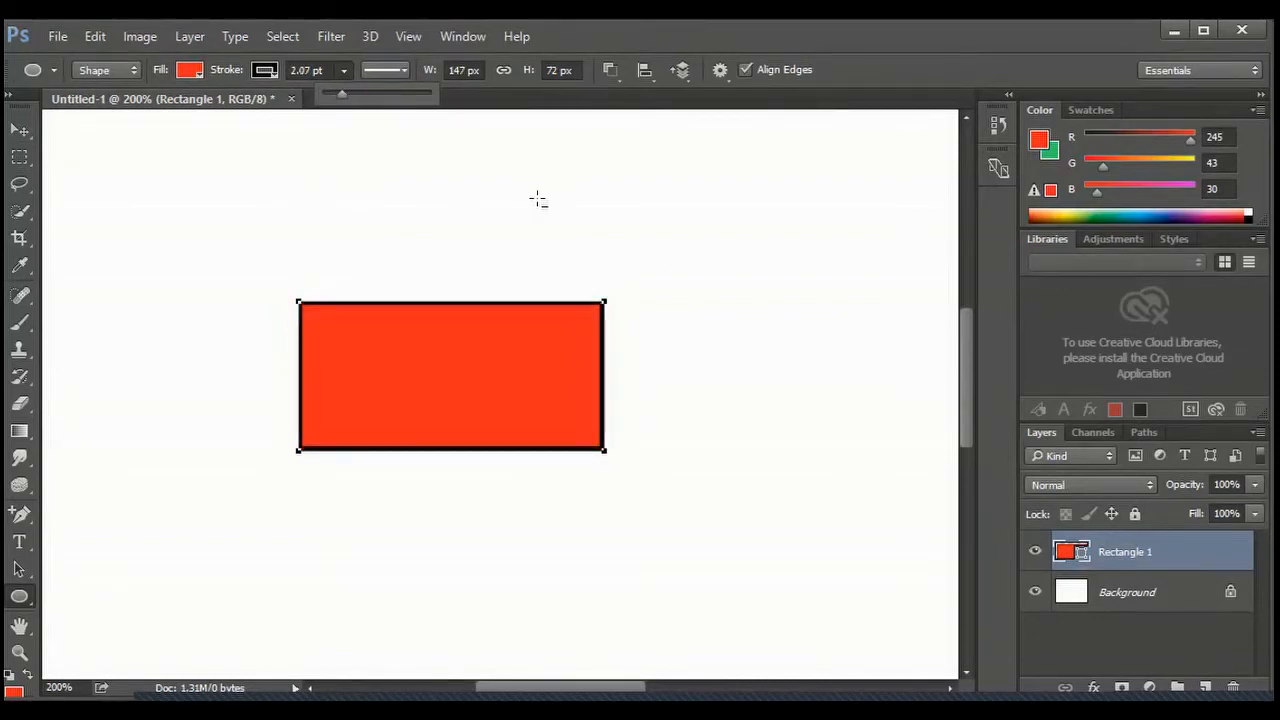
Step: Subtract a rectangle about 47 × 39 px from the middle of the red rectangle's top edge with the Rectangle Tool
right_click(26, 600)
click(98, 585)
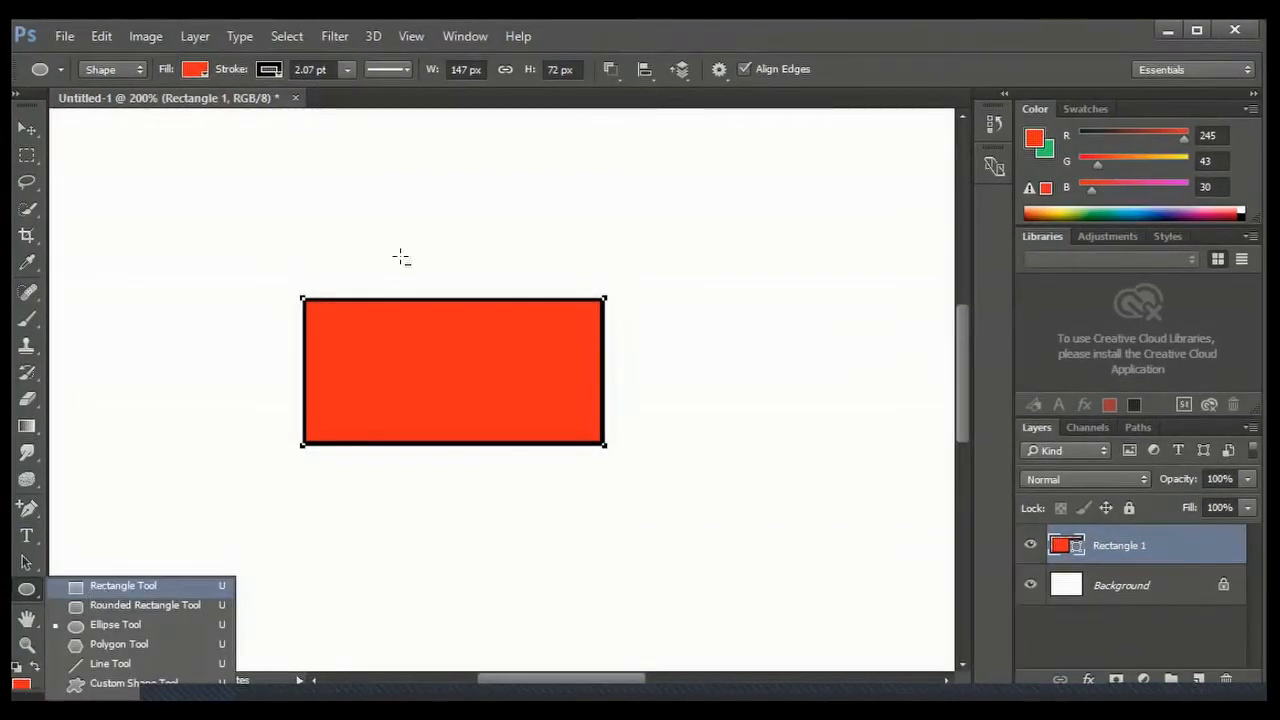
drag(400, 263, 499, 343)
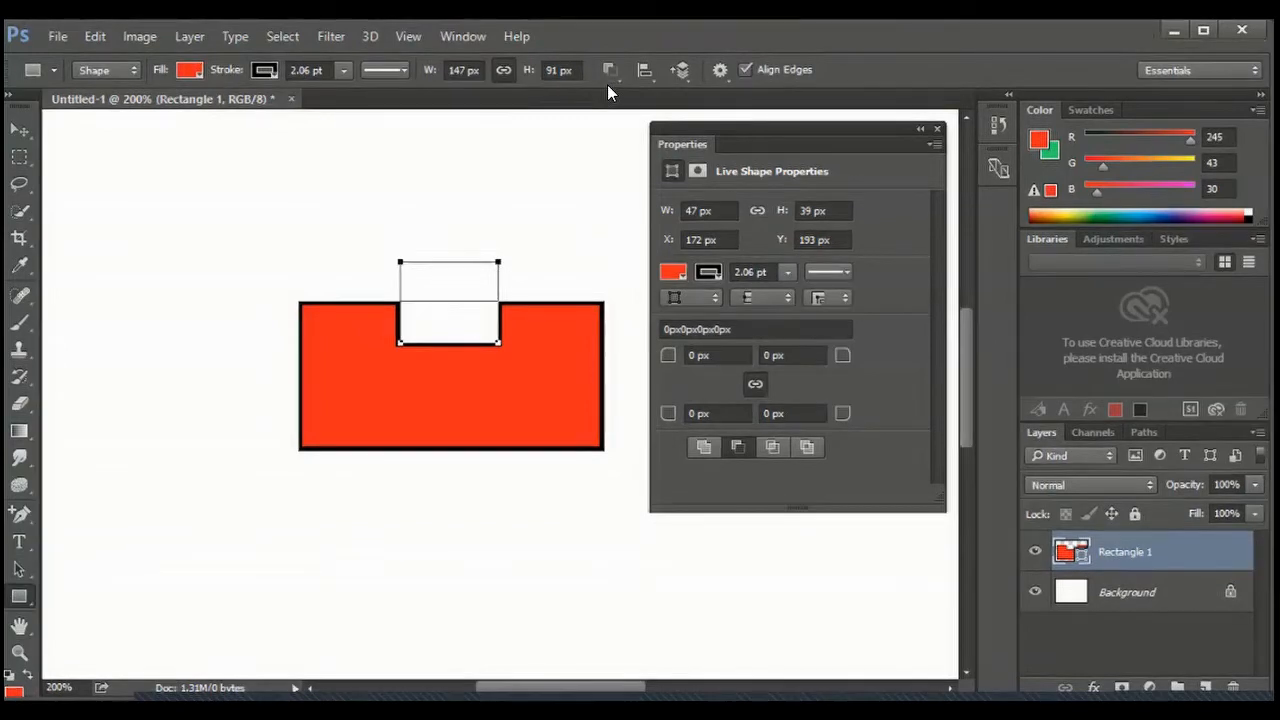
Step: Move the subtracted rectangle fully inside the red rectangle with the Path Selection Tool
click(20, 570)
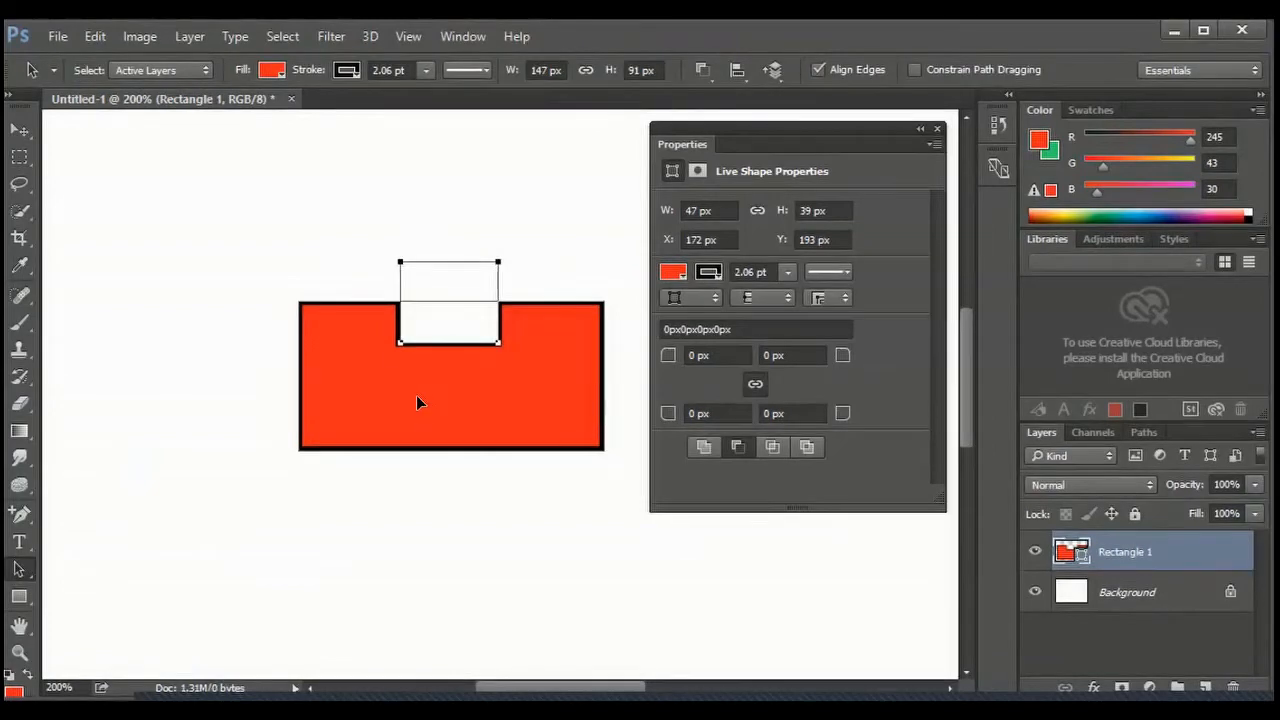
drag(416, 395, 420, 400)
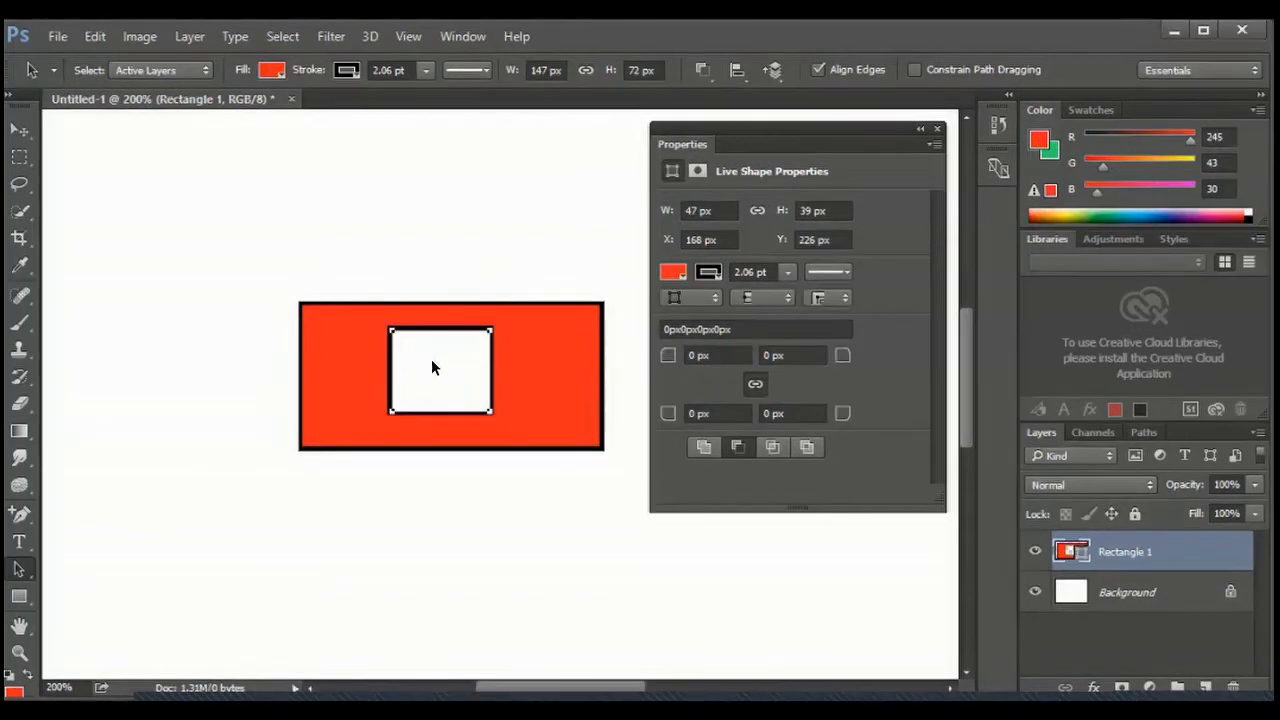
Step: Set the path operation of the small rectangle inside the red rectangle to Intersect Shape Areas
click(712, 75)
click(742, 157)
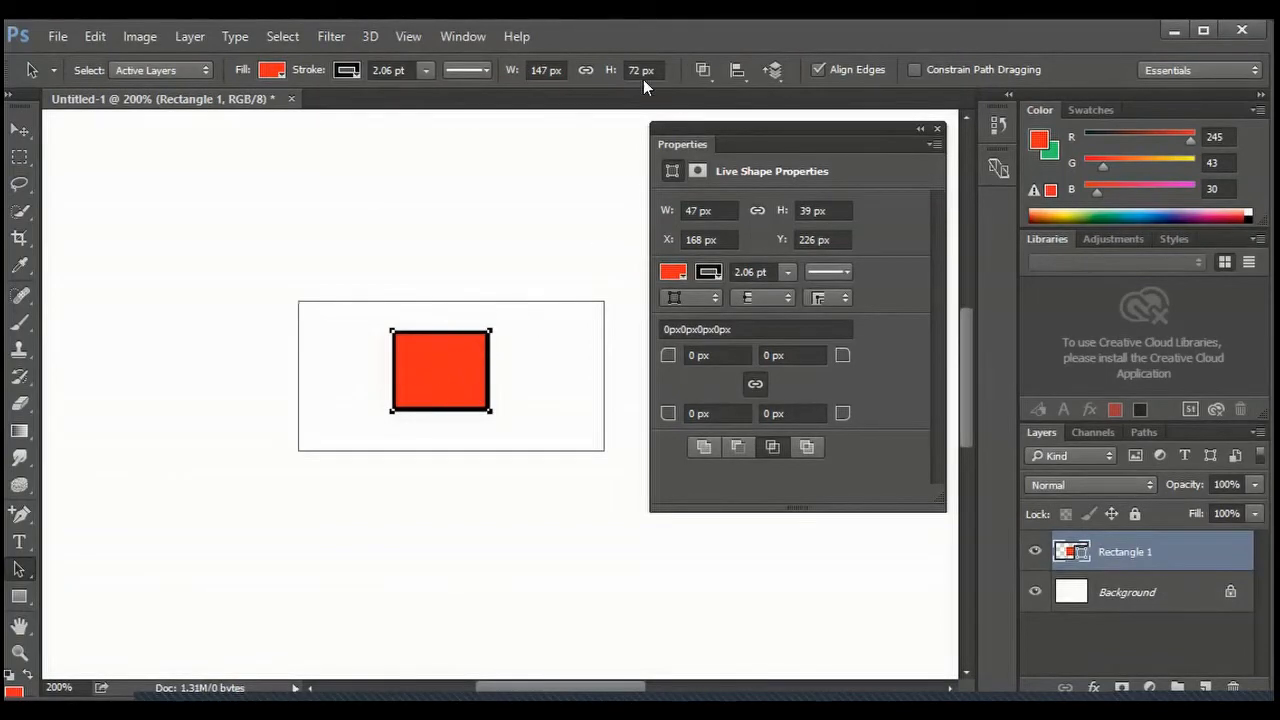
Step: Set the small rectangle to Exclude Overlapping Shapes and move it up so it straddles the red rectangle's top edge
click(704, 70)
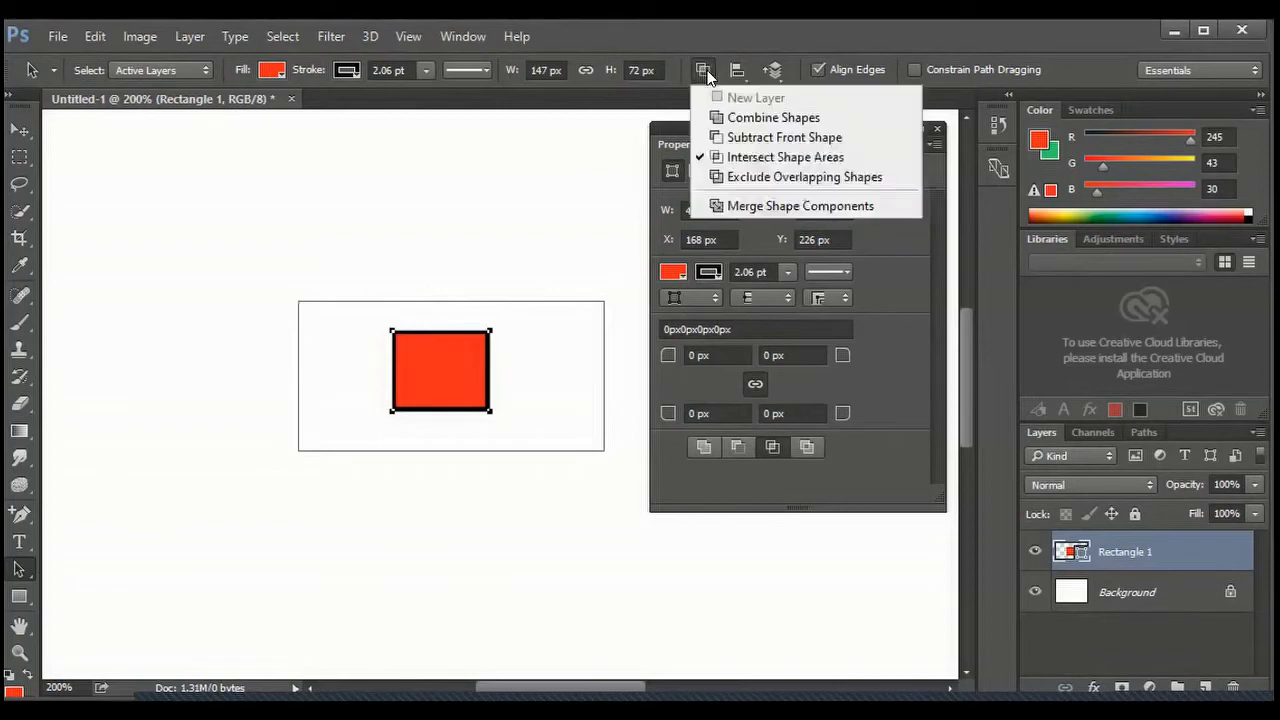
click(742, 176)
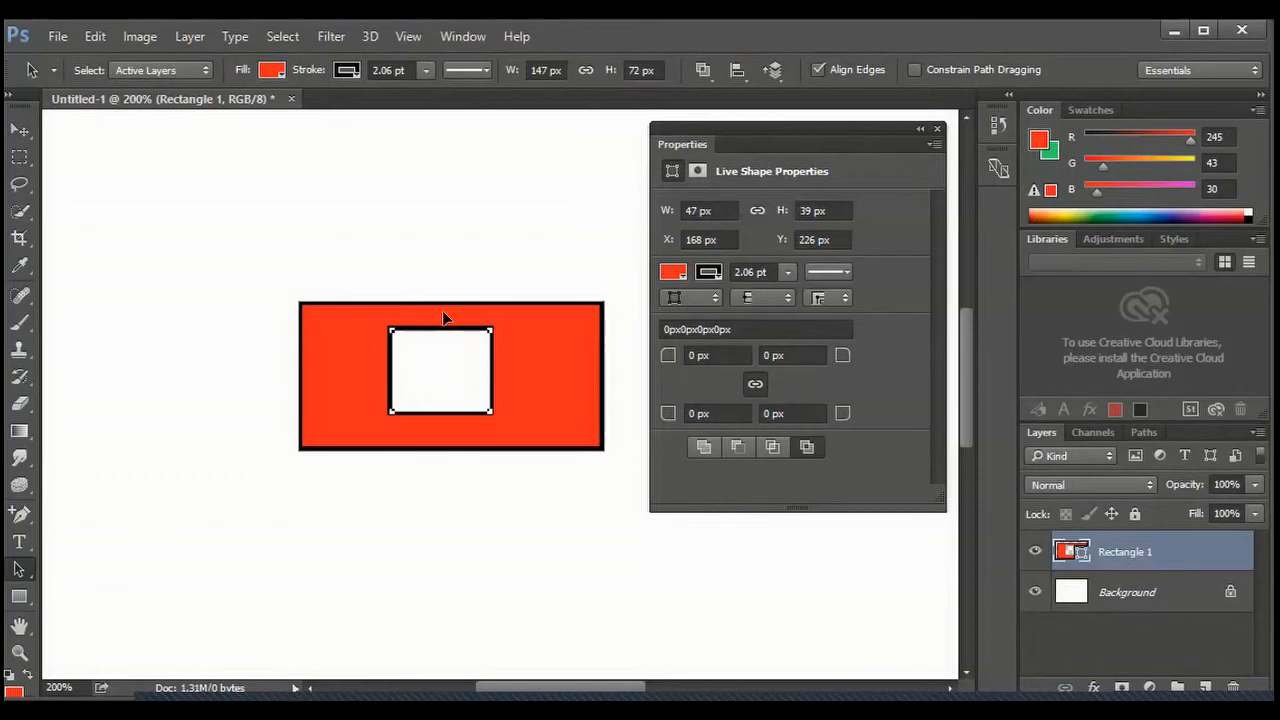
drag(446, 311, 448, 257)
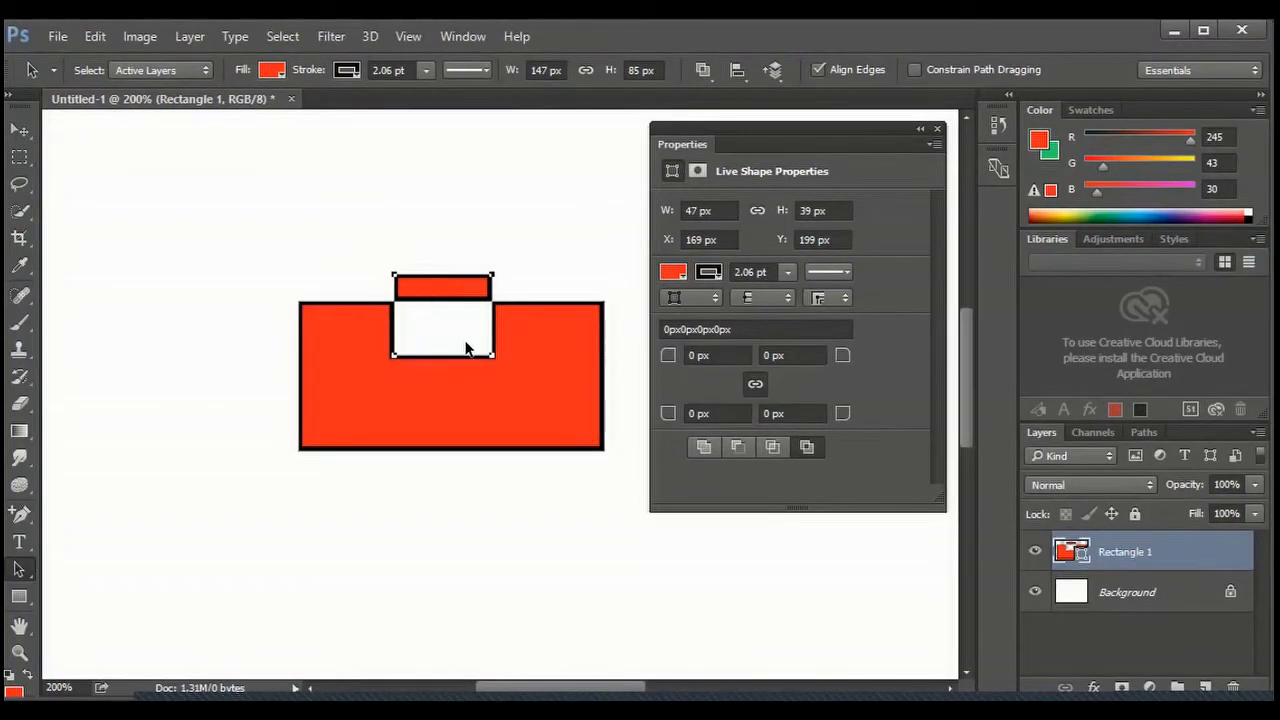
Step: Try Intersect Shape Areas on the small rectangle straddling the top edge, deselect the path, and undo the operation
click(711, 76)
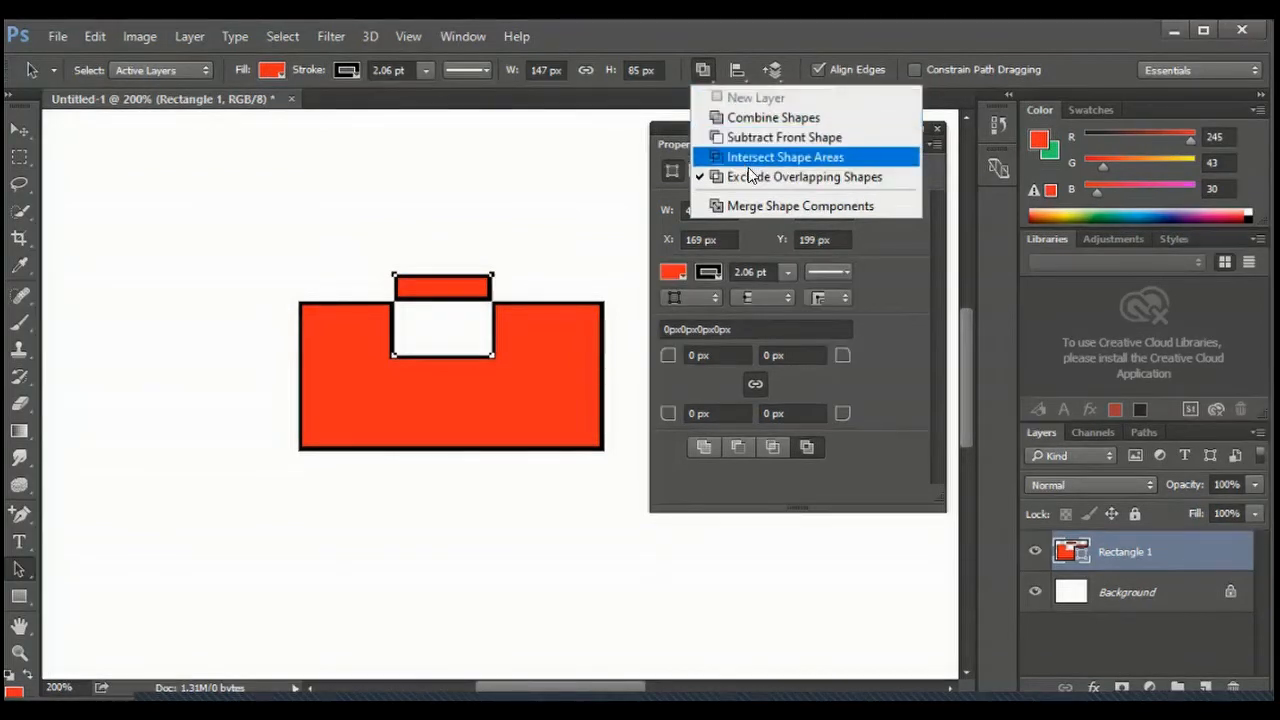
click(802, 156)
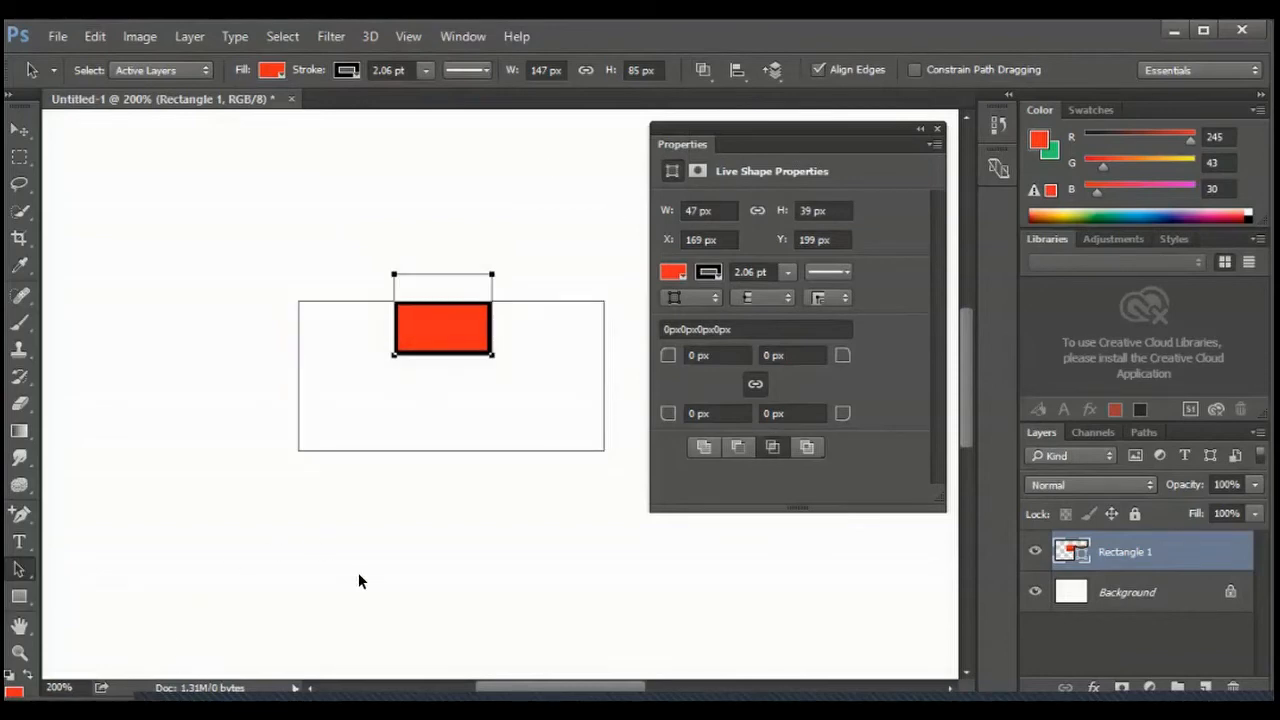
click(577, 241)
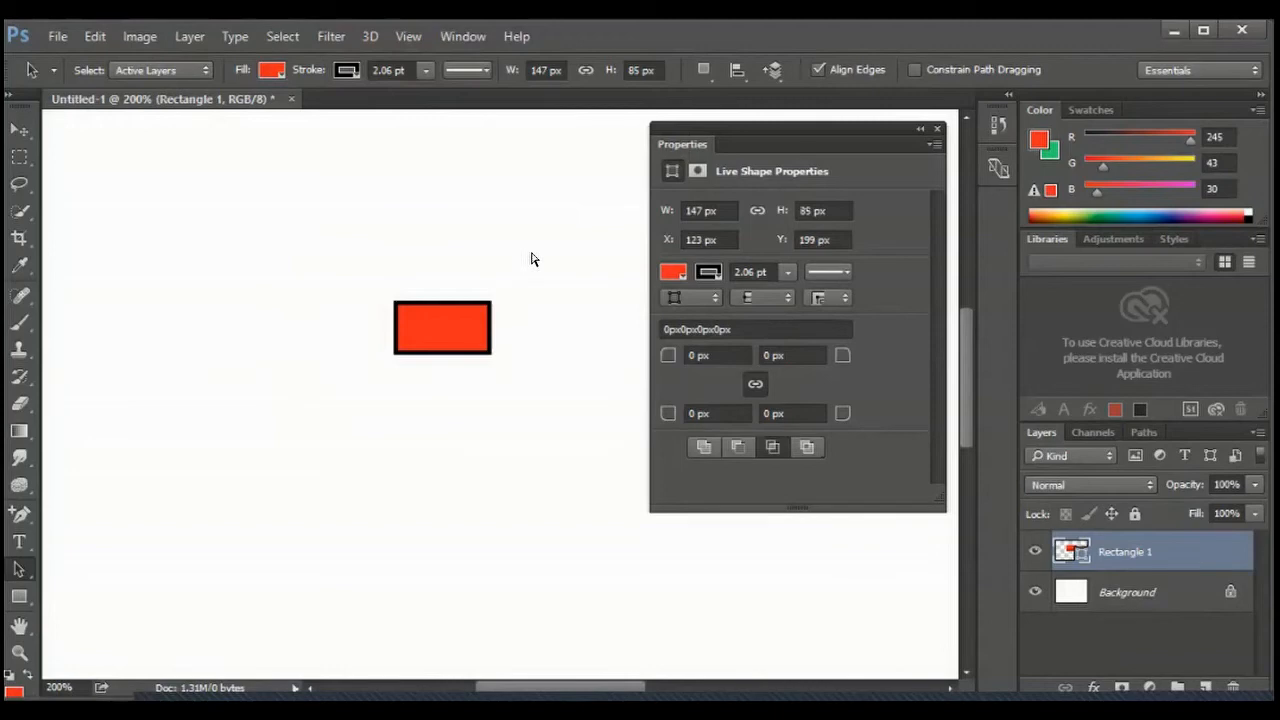
key(ctrl)
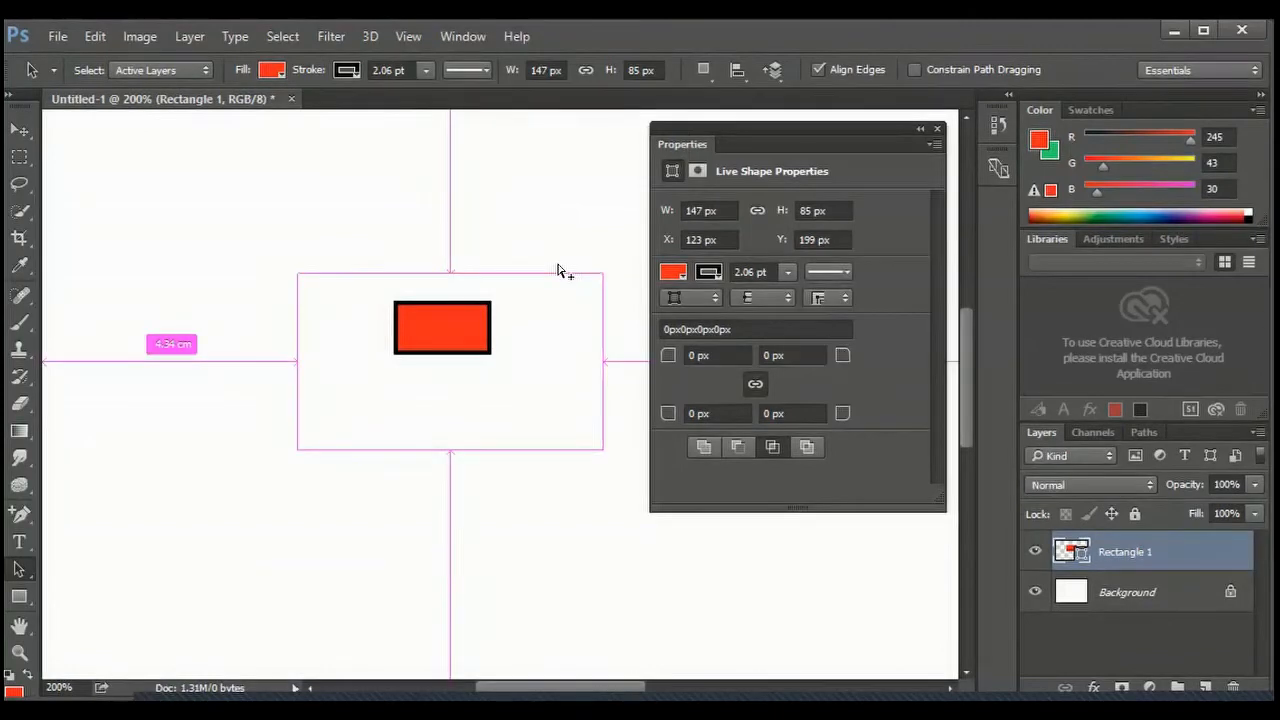
key(ctrl+alt+z)
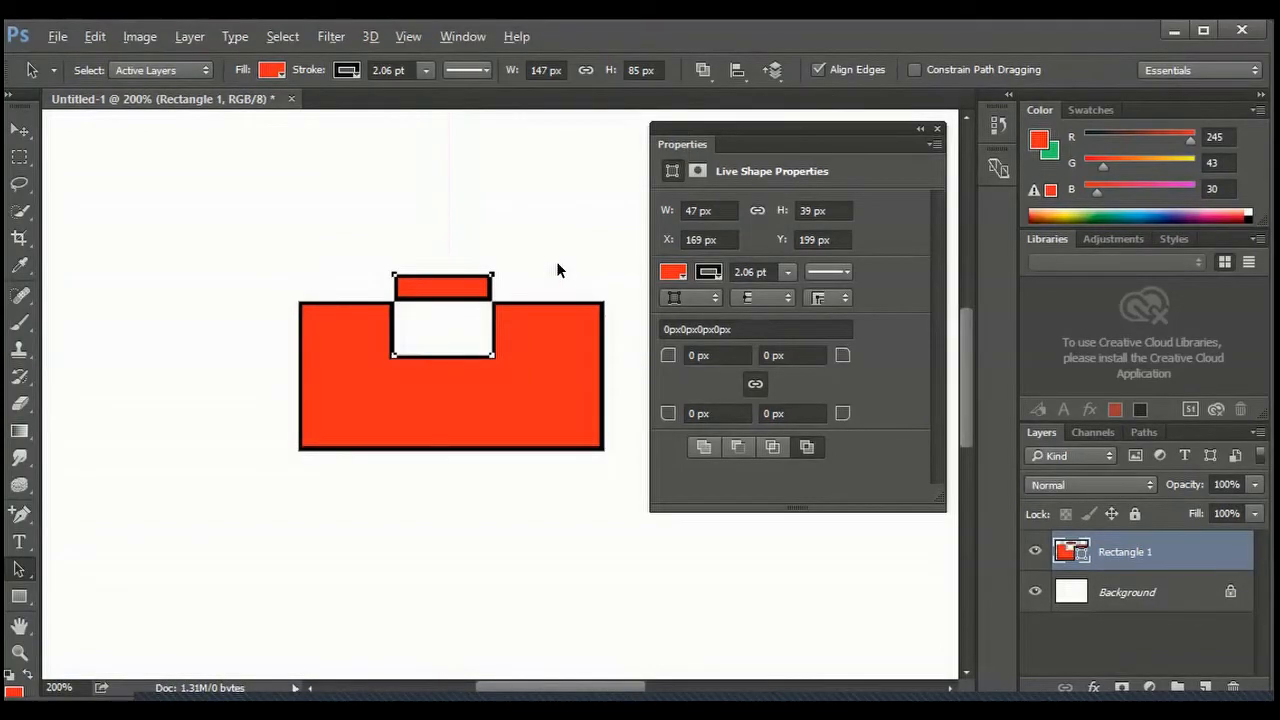
Step: Draw a red rectangle about 133 × 75 px without a stroke on the empty canvas using the Rectangle Tool
click(22, 605)
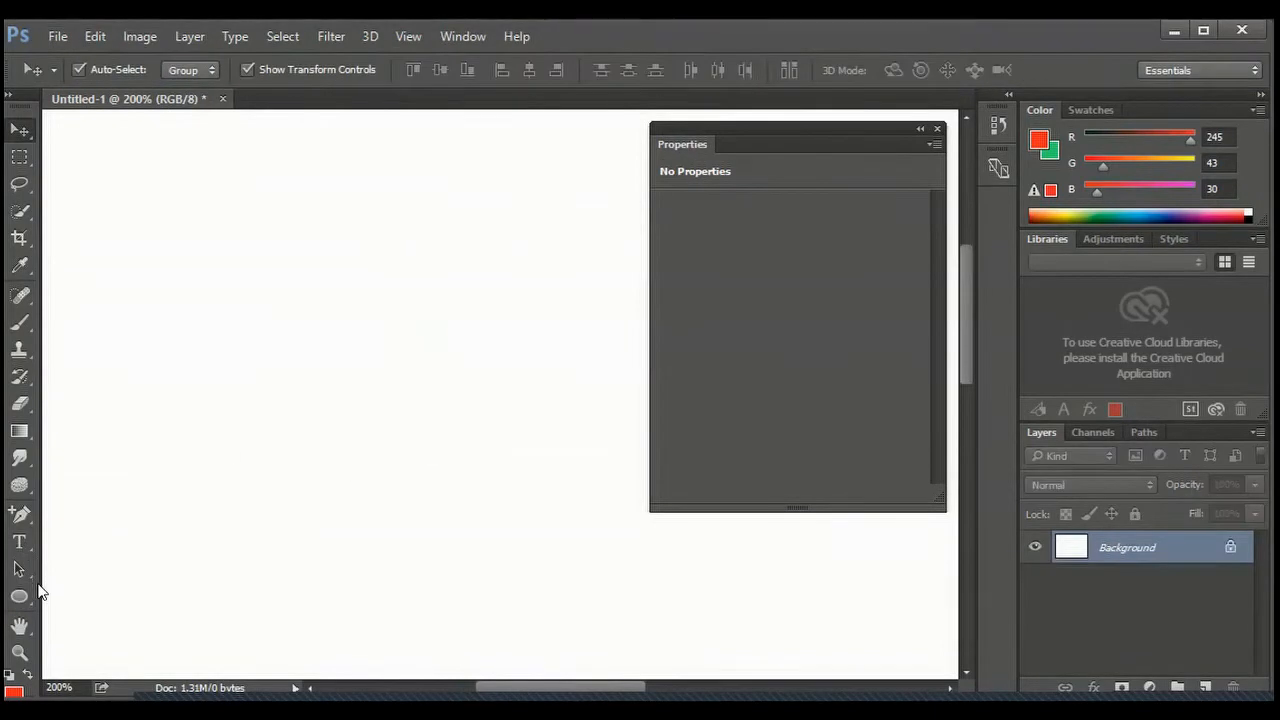
click(22, 572)
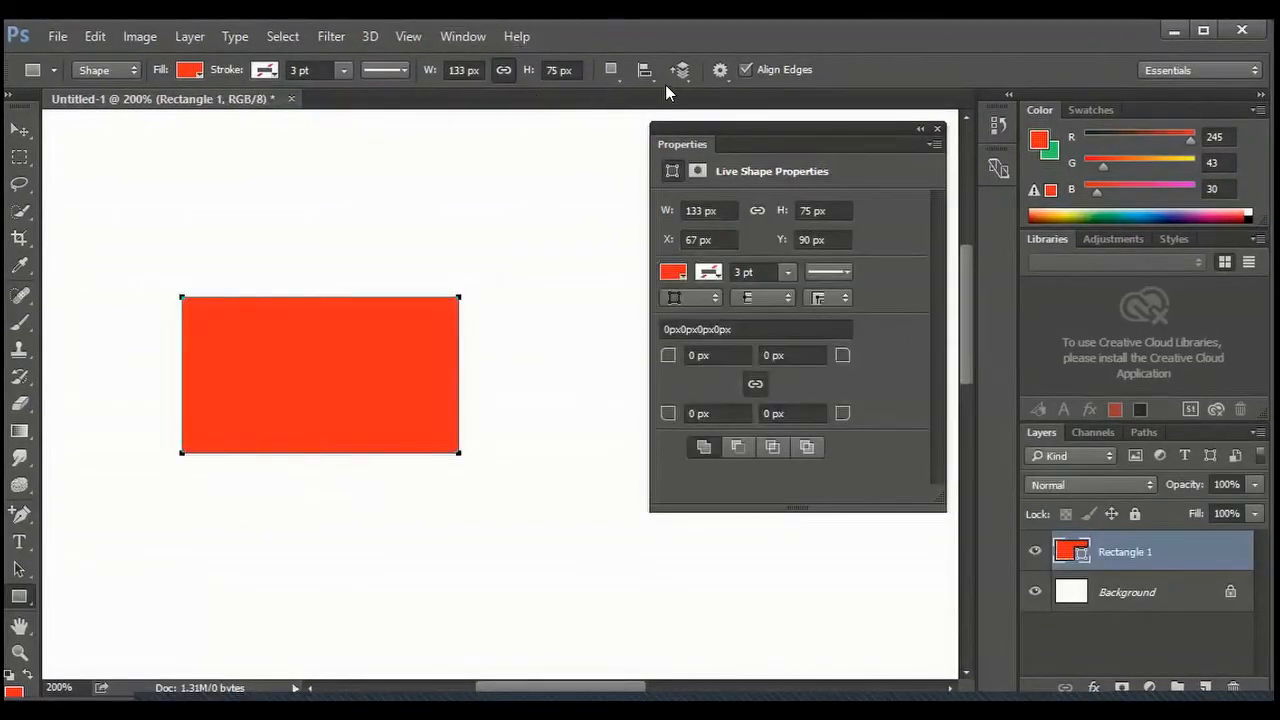
Step: Using Combine Shapes, add rectangles of about 52 × 40 px on the top edge, 32 × 29 px to the right and 51 × 27 px below
click(612, 70)
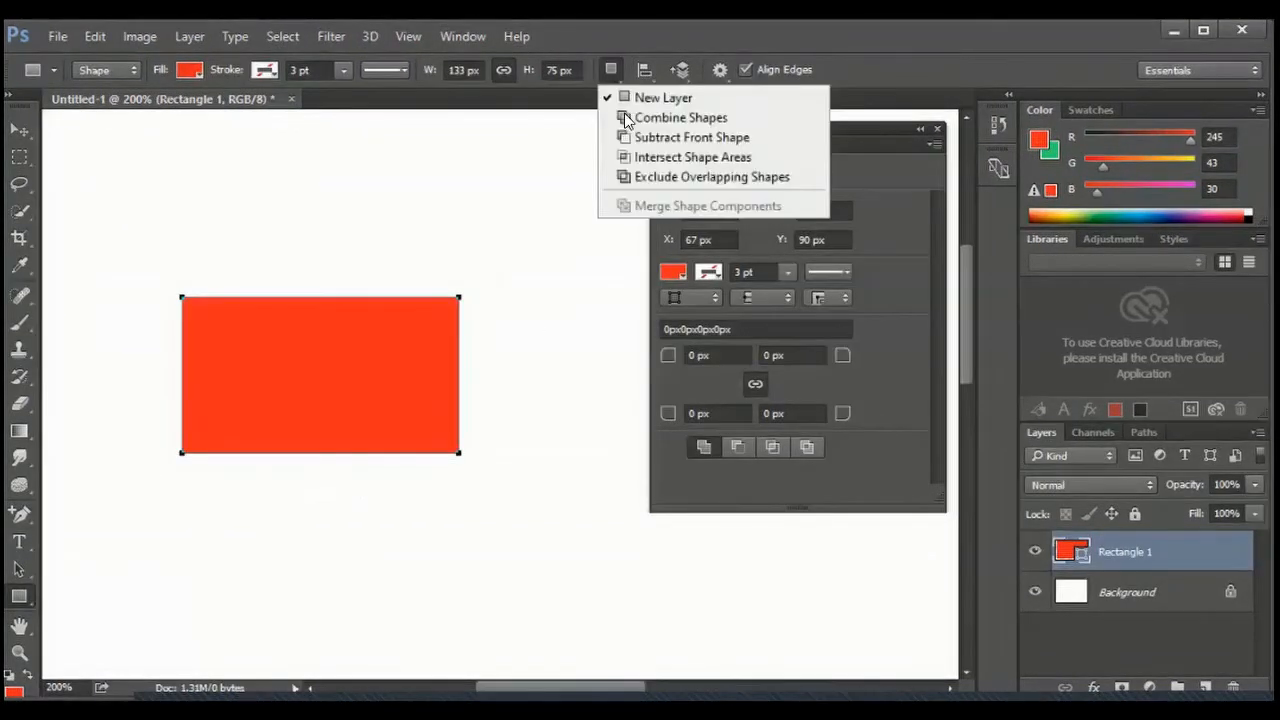
click(668, 133)
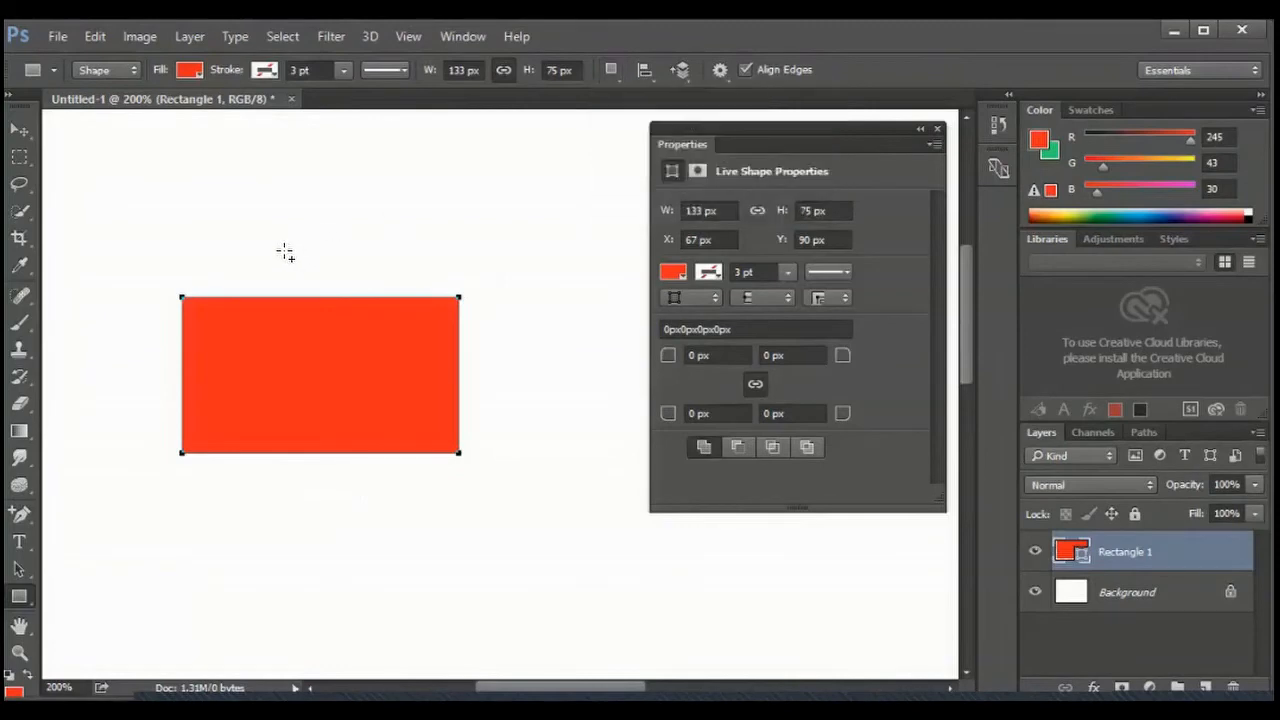
drag(424, 338, 396, 336)
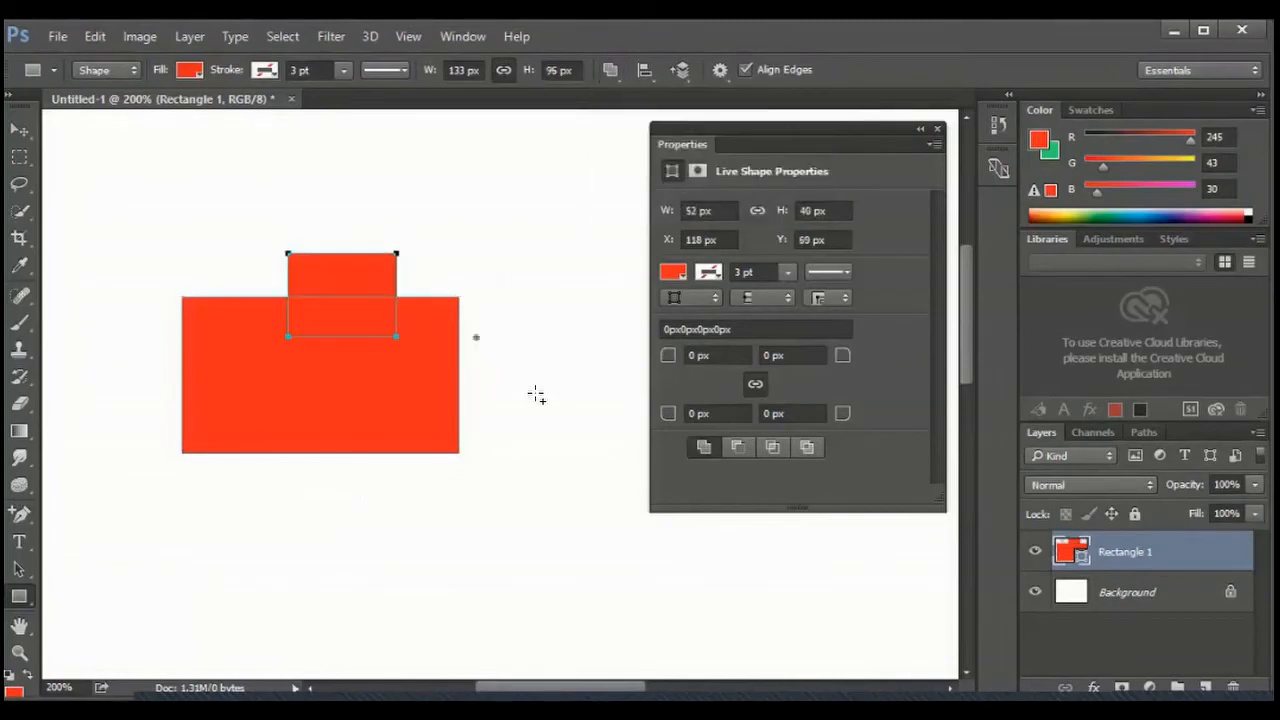
drag(476, 337, 542, 396)
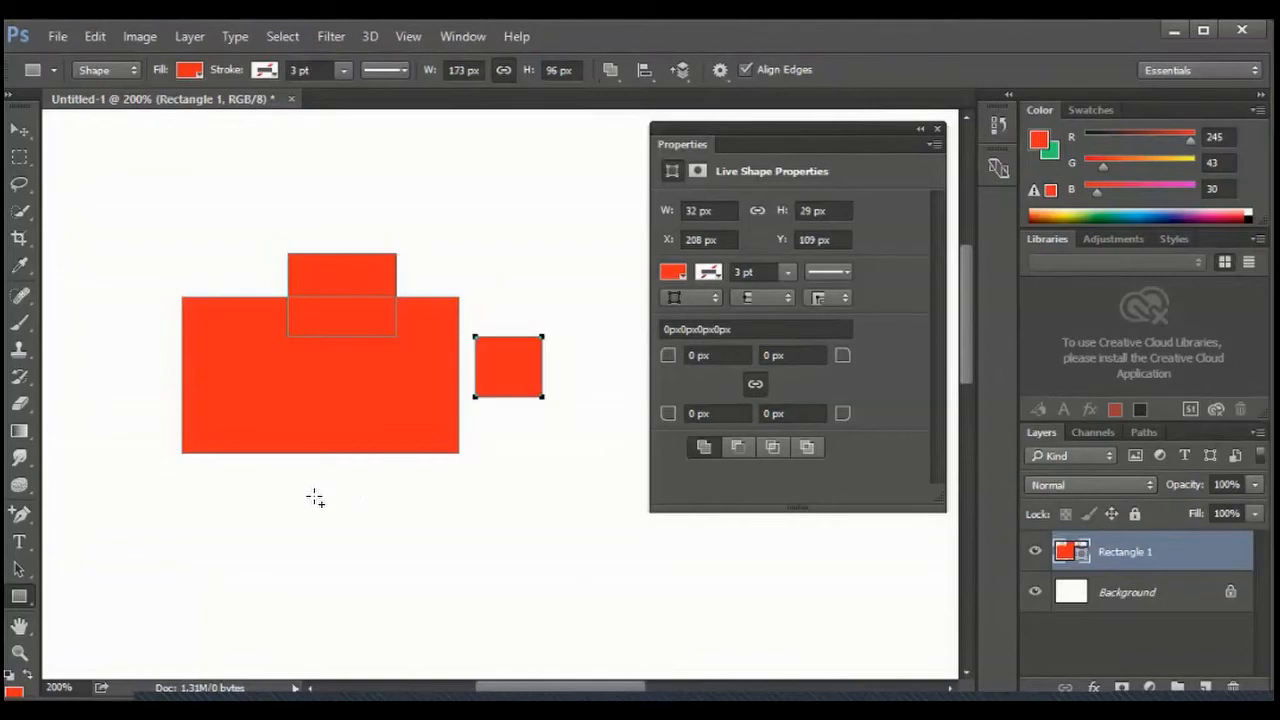
drag(306, 483, 414, 541)
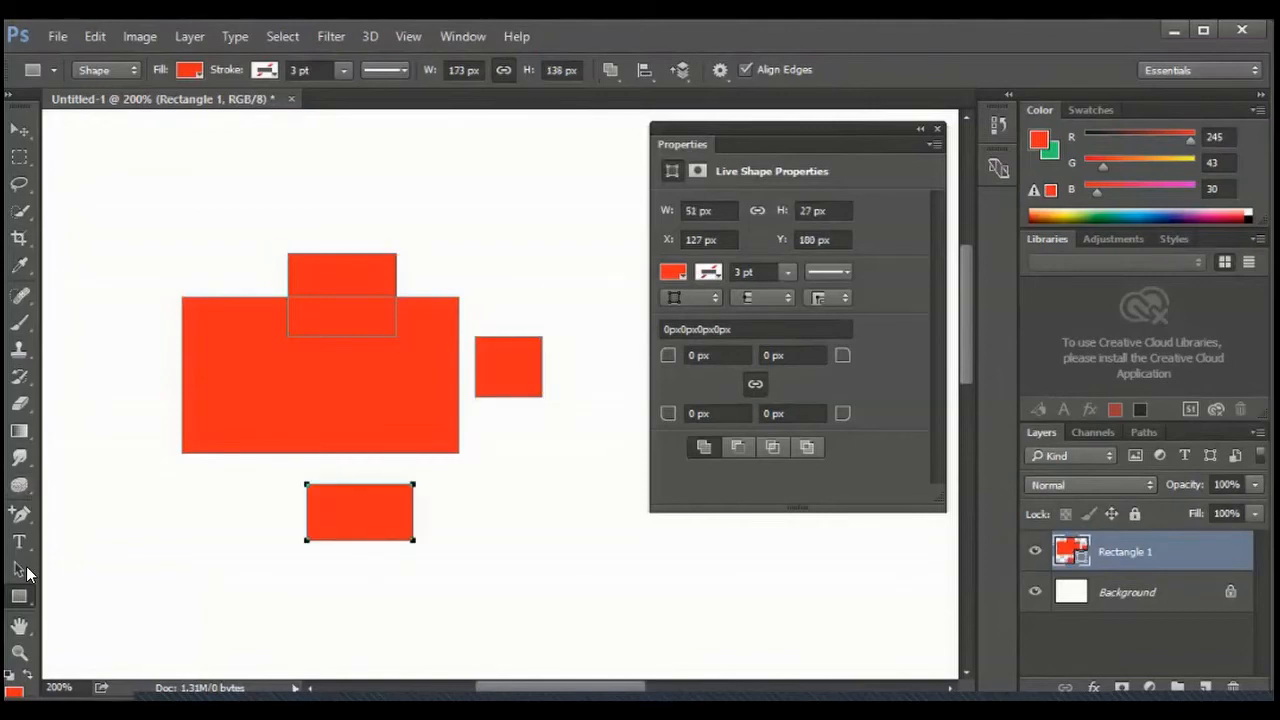
Step: Select all four rectangles with the Path Selection Tool and align their left edges
drag(26, 566, 114, 566)
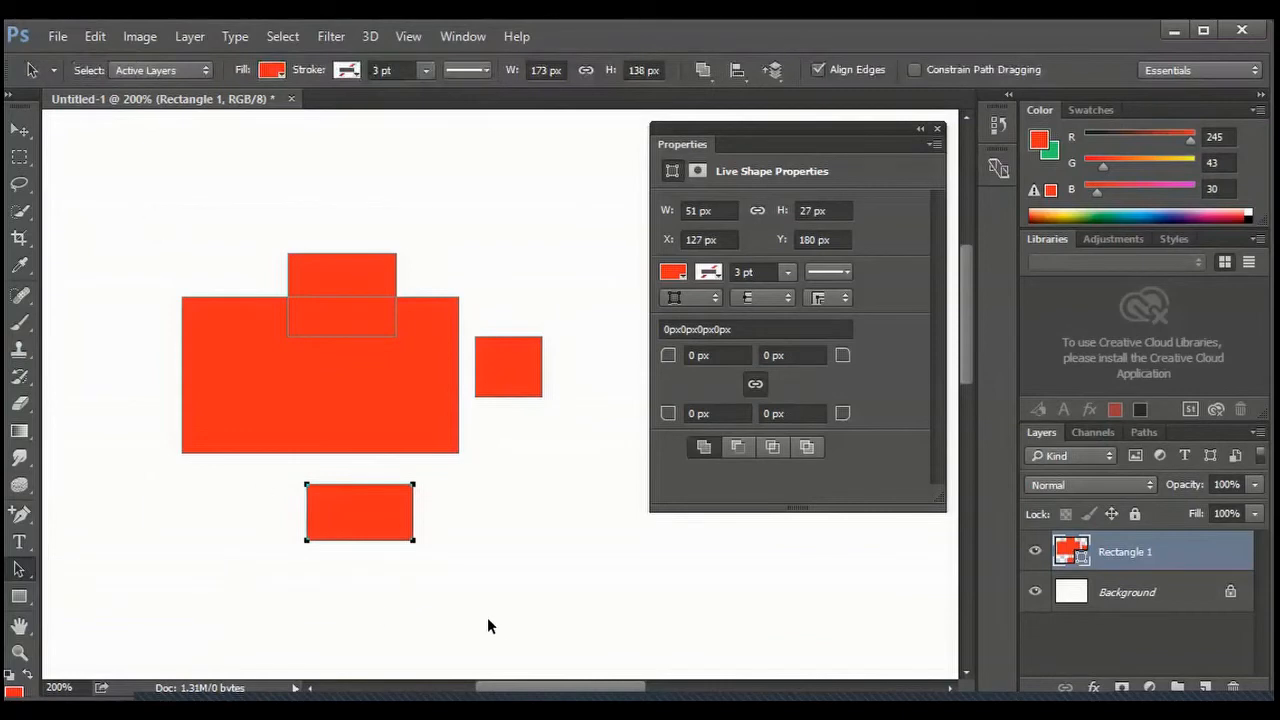
drag(152, 208, 581, 606)
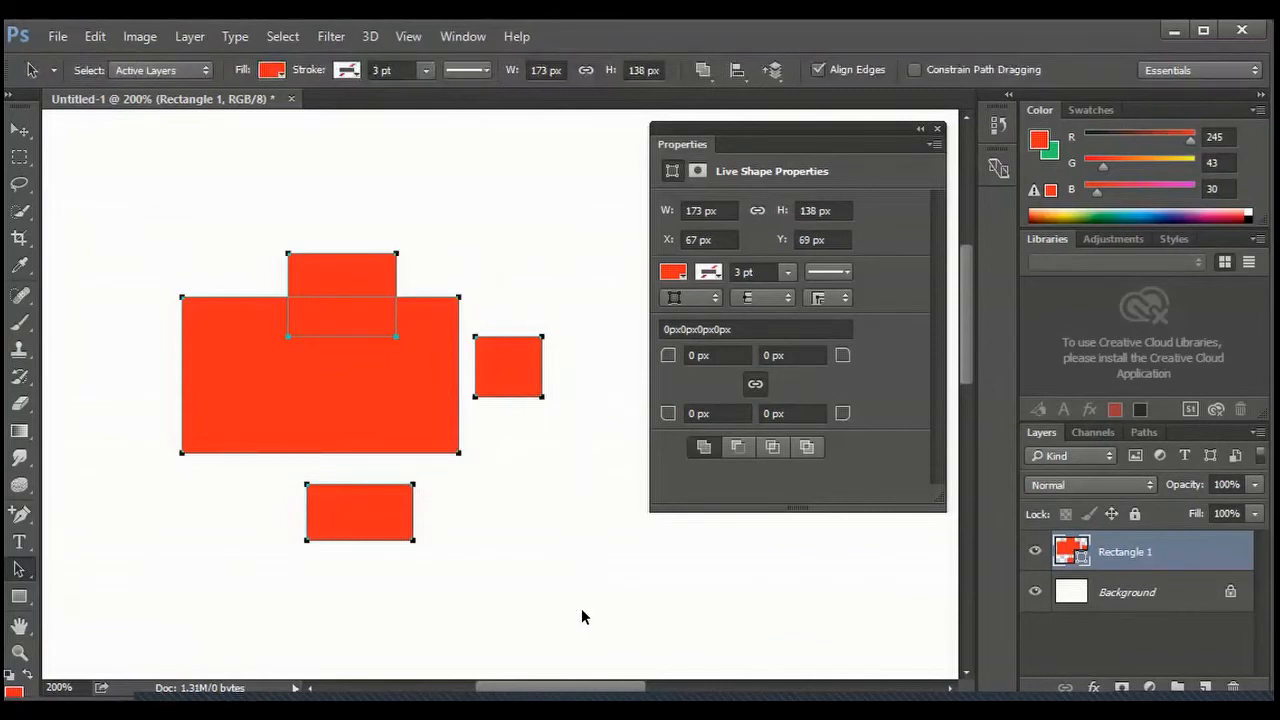
click(740, 76)
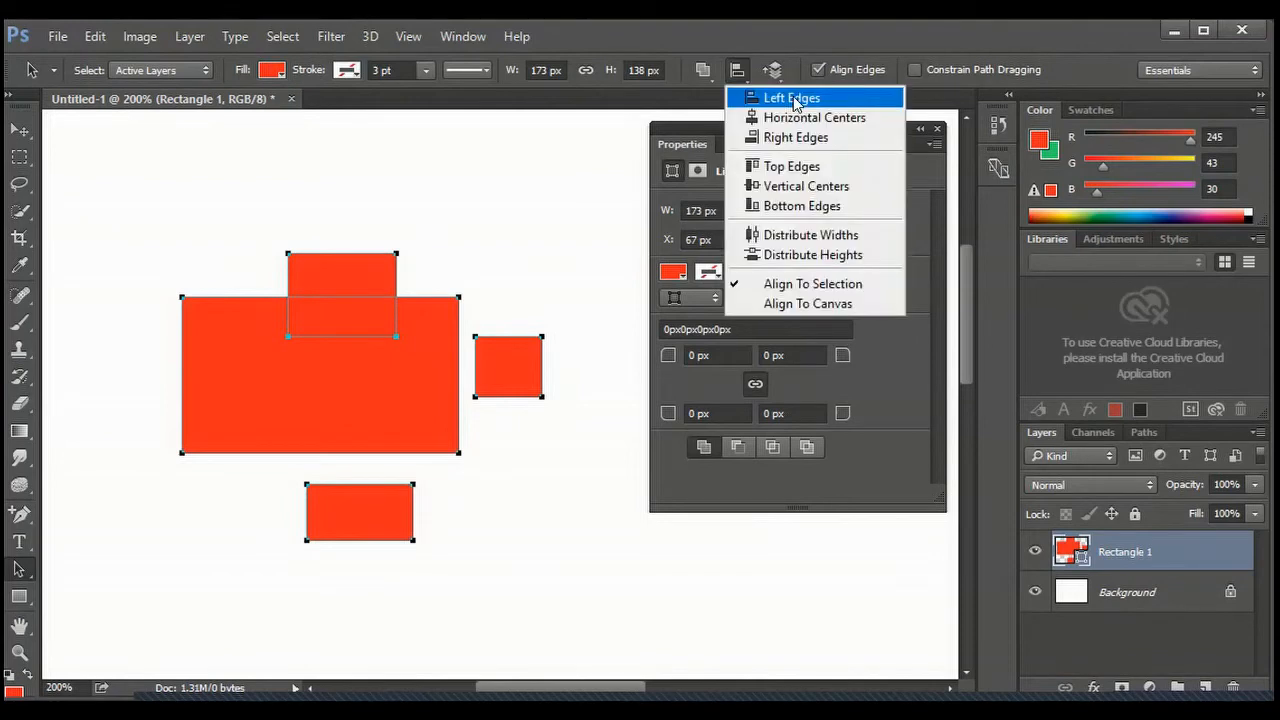
click(795, 98)
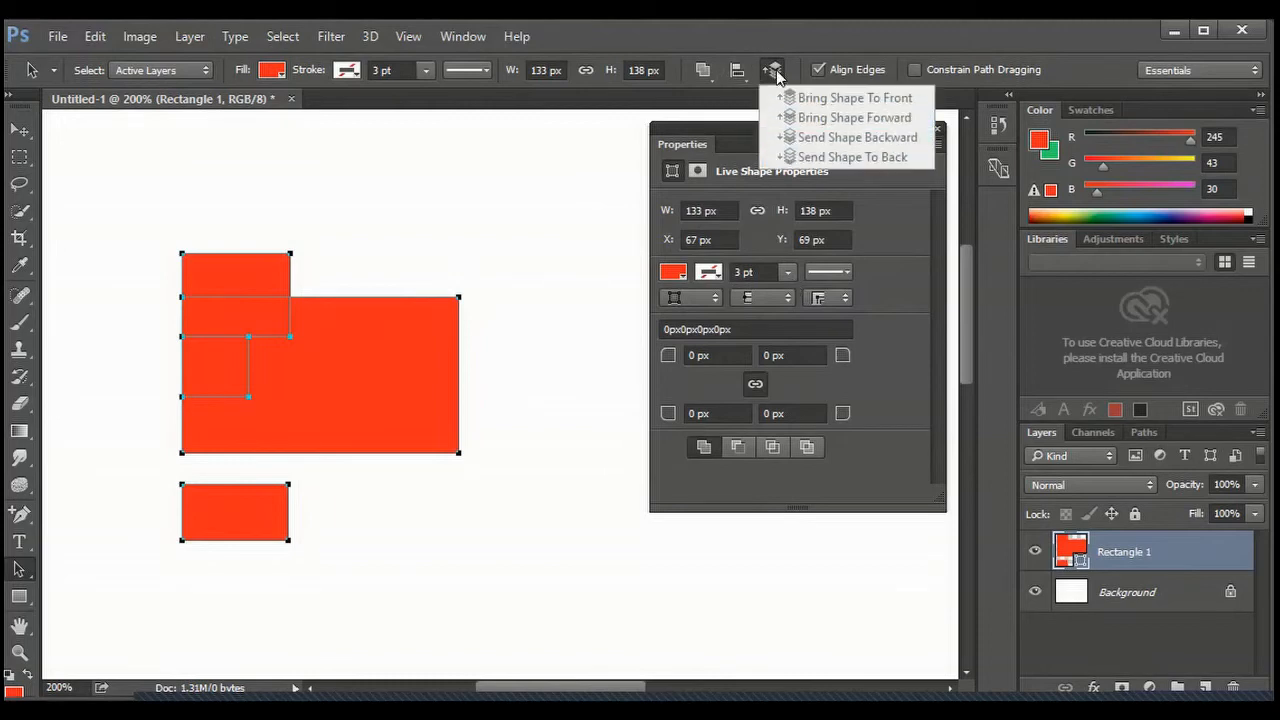
Step: Align the four selected rectangles by their right edges
click(747, 80)
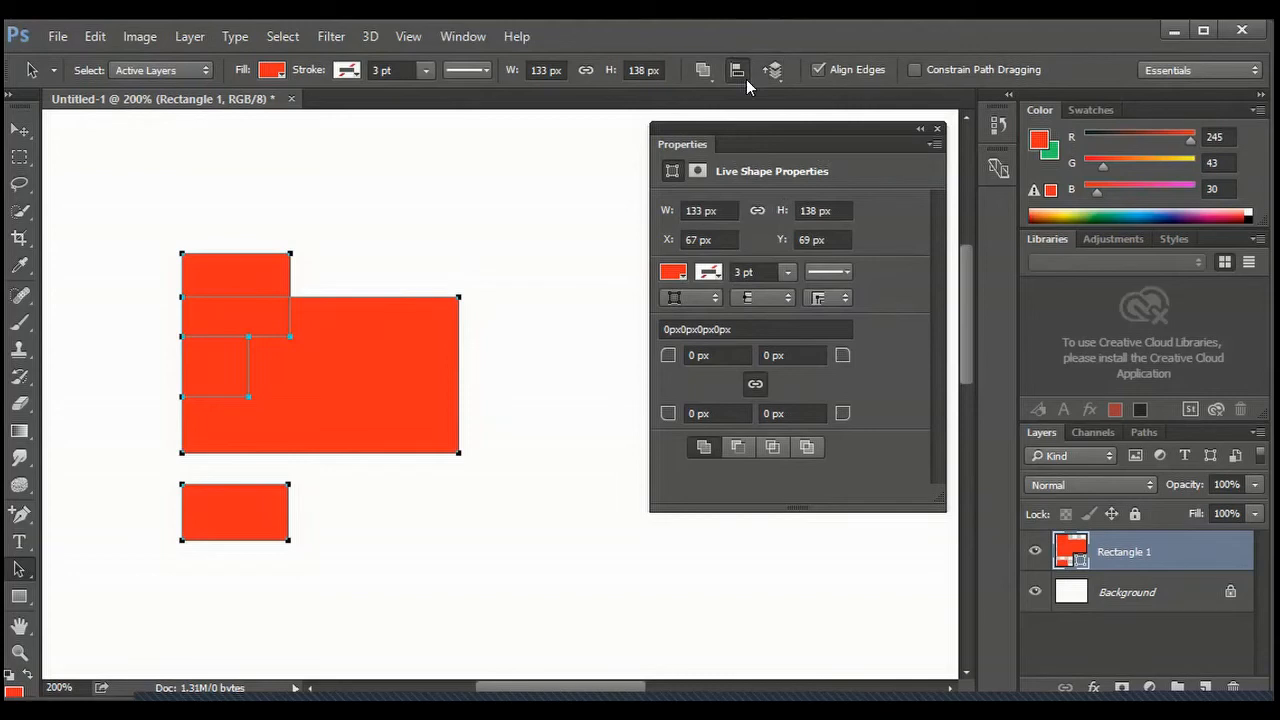
click(744, 81)
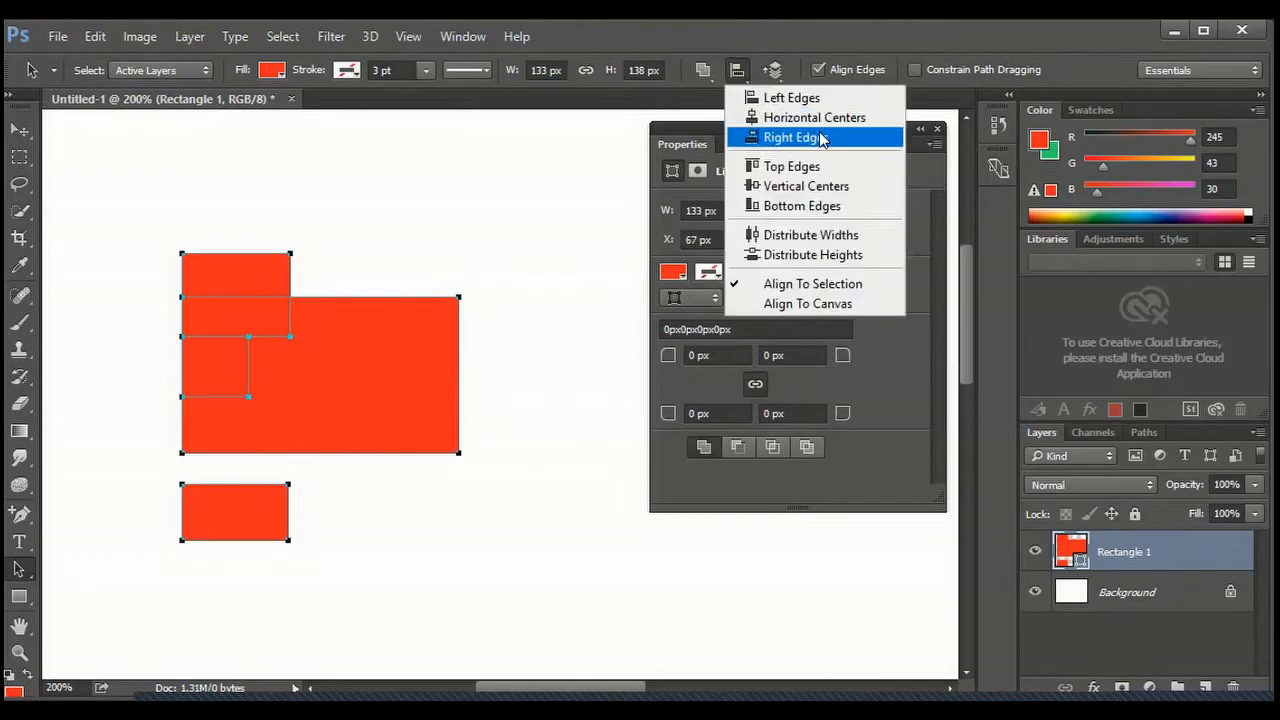
click(822, 138)
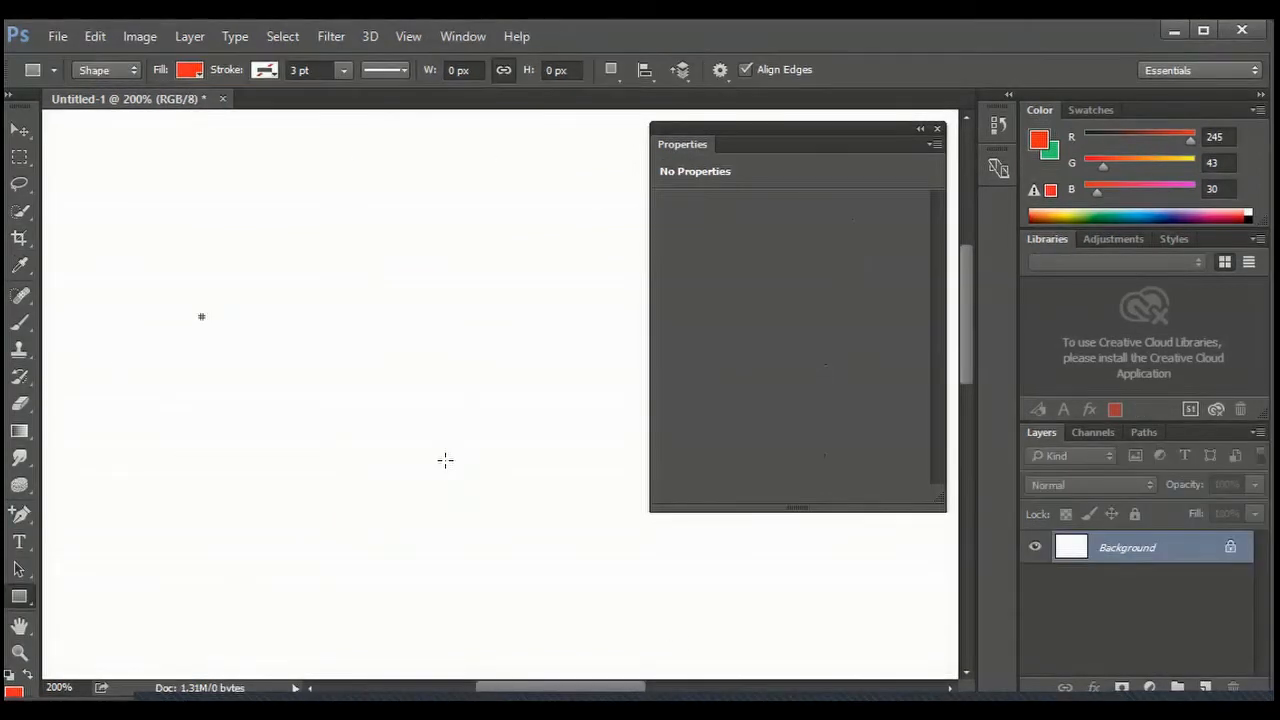
Step: Draw a red rectangle about 120 × 72 px and give it a black stroke about 2.65 pt wide
mouse_move(445, 460)
mouse_down()
mouse_move(461, 361)
mouse_move(450, 465)
mouse_up()
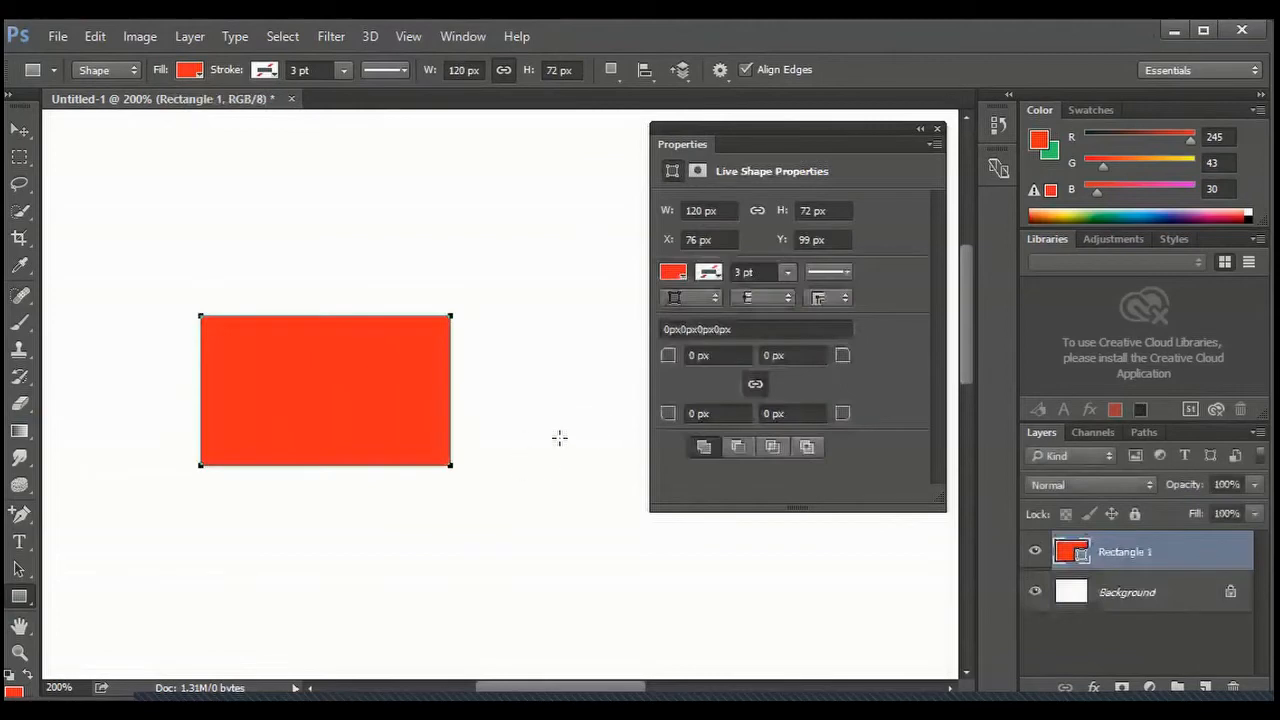
click(339, 69)
drag(341, 88, 336, 89)
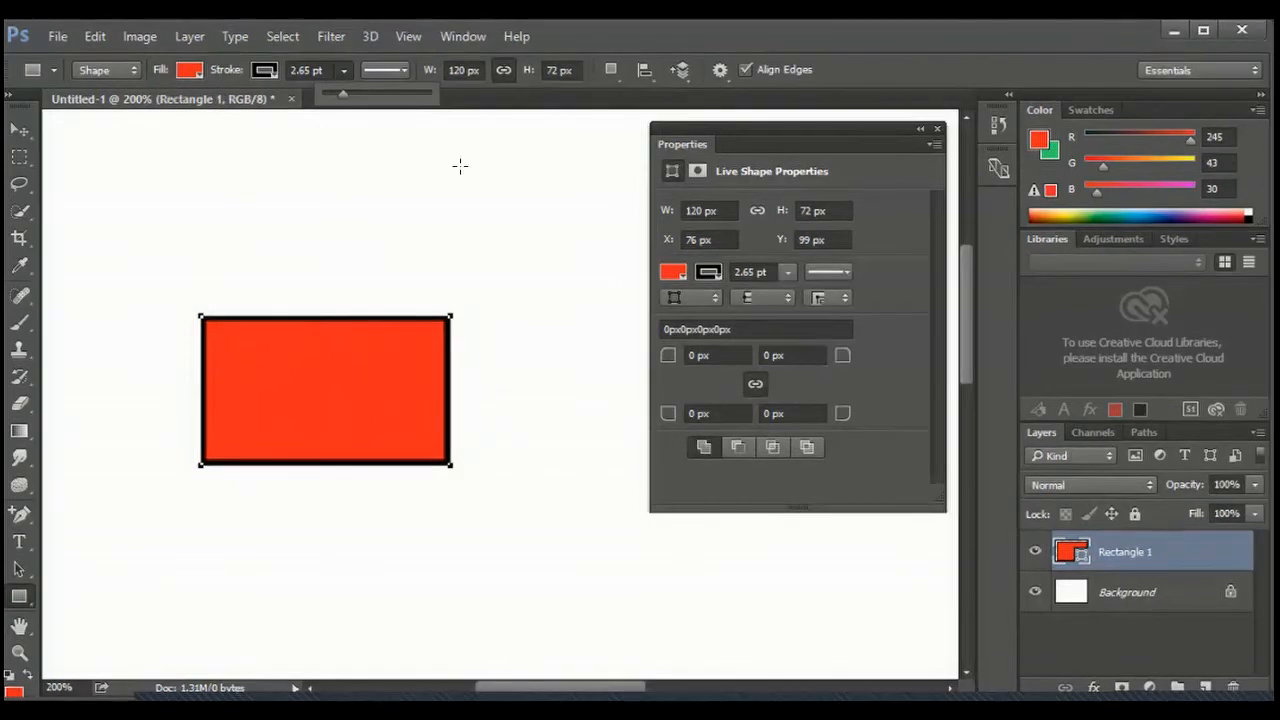
click(667, 272)
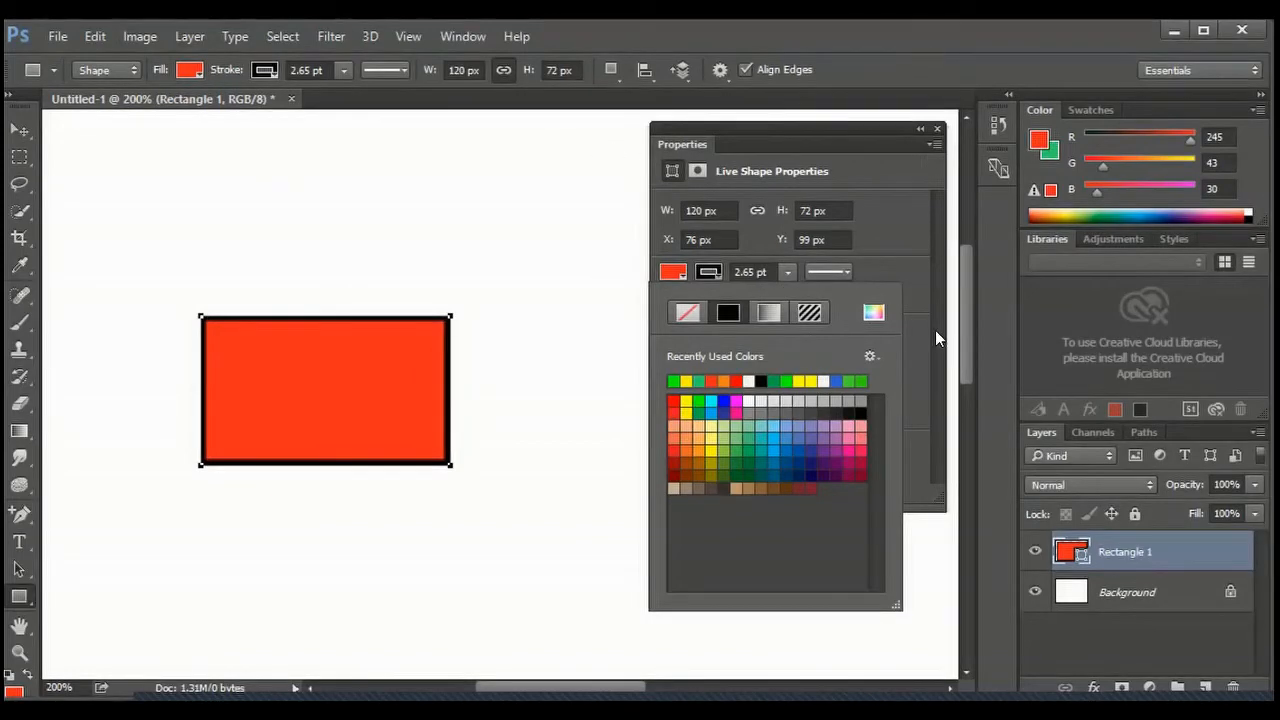
click(206, 371)
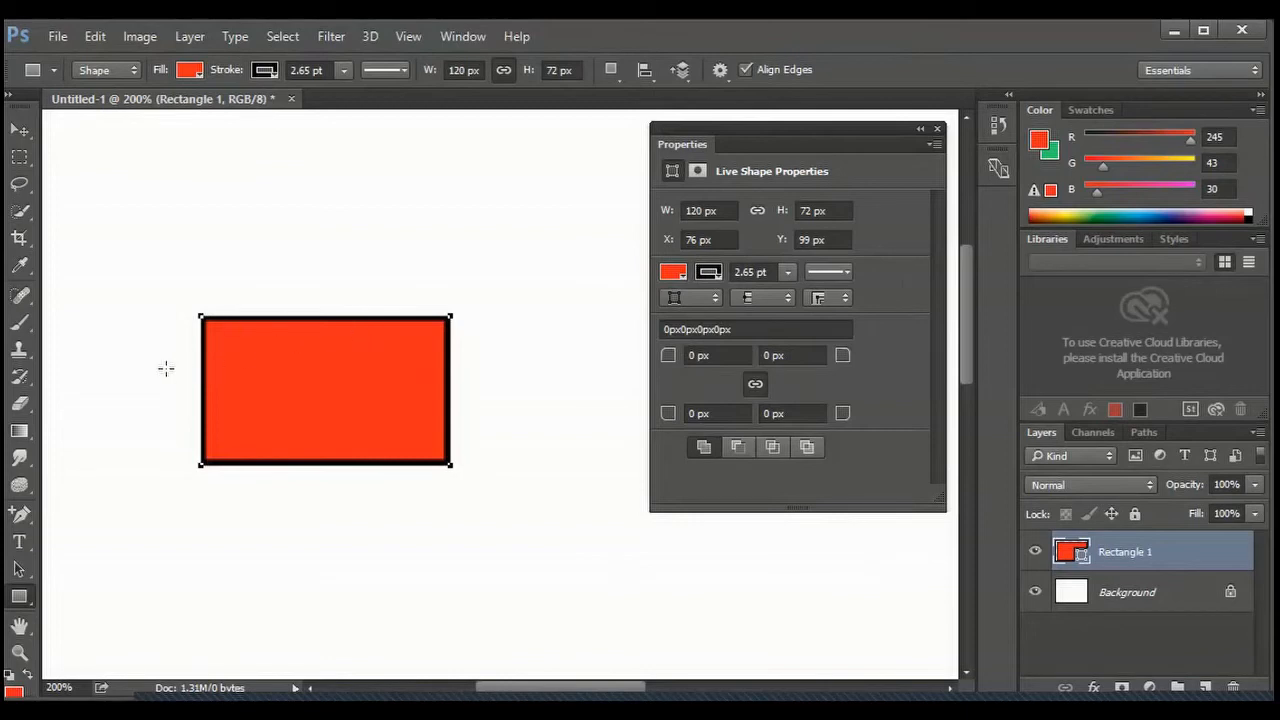
Step: Round all four linked corners of the rectangle with a radius of 27 px
click(692, 356)
double_click(693, 356)
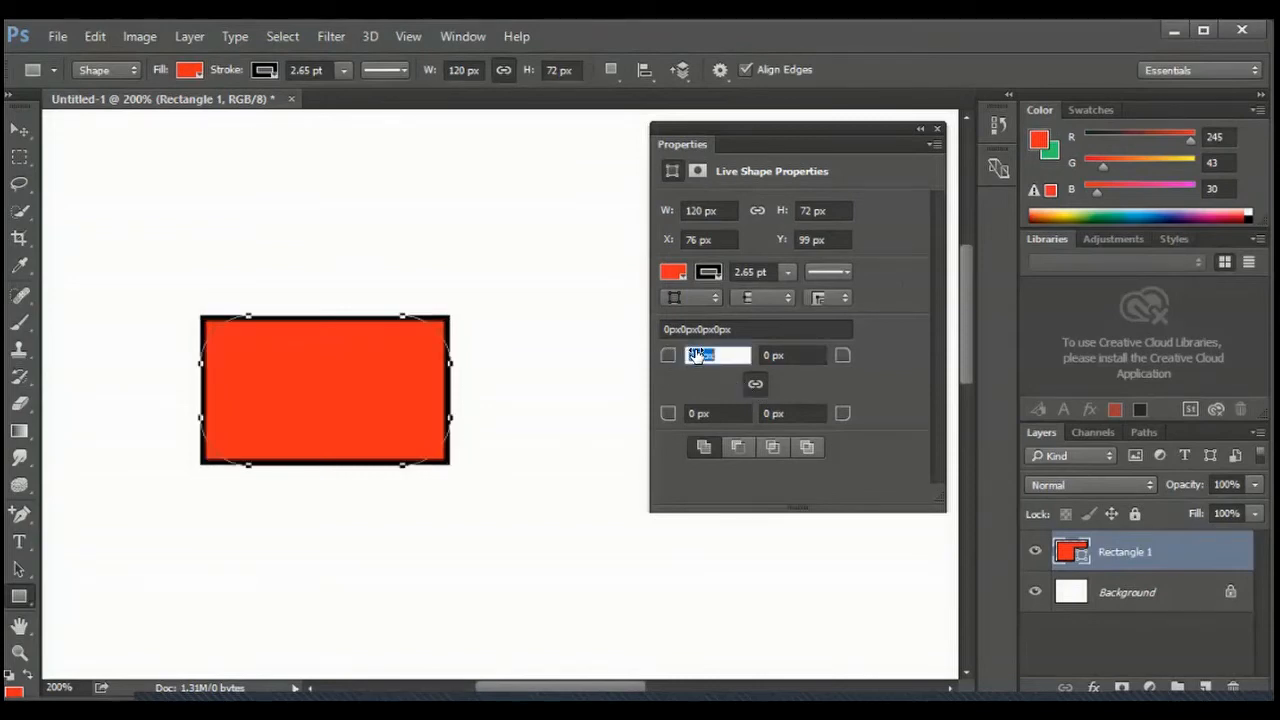
text(27)
key(Return)
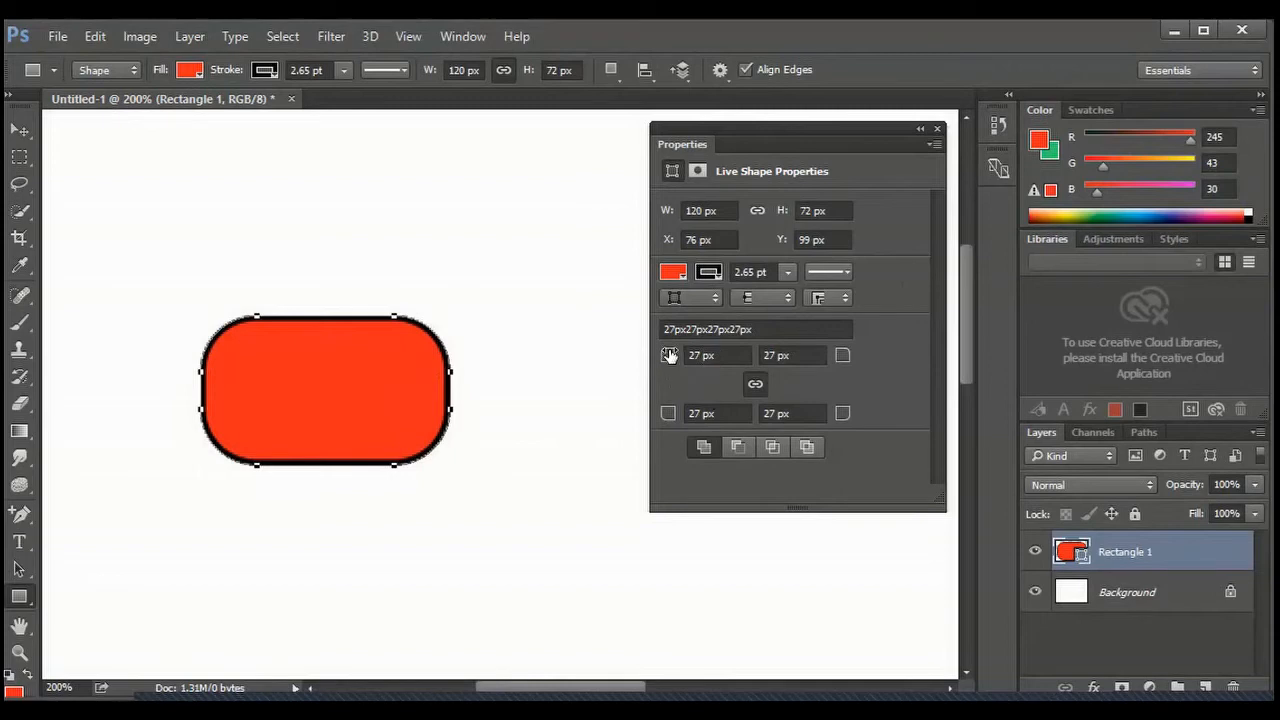
Step: Reduce all corner radii to 3 px, and with the radii unlinked, round only the top-left corner to 19 px
drag(669, 355, 623, 370)
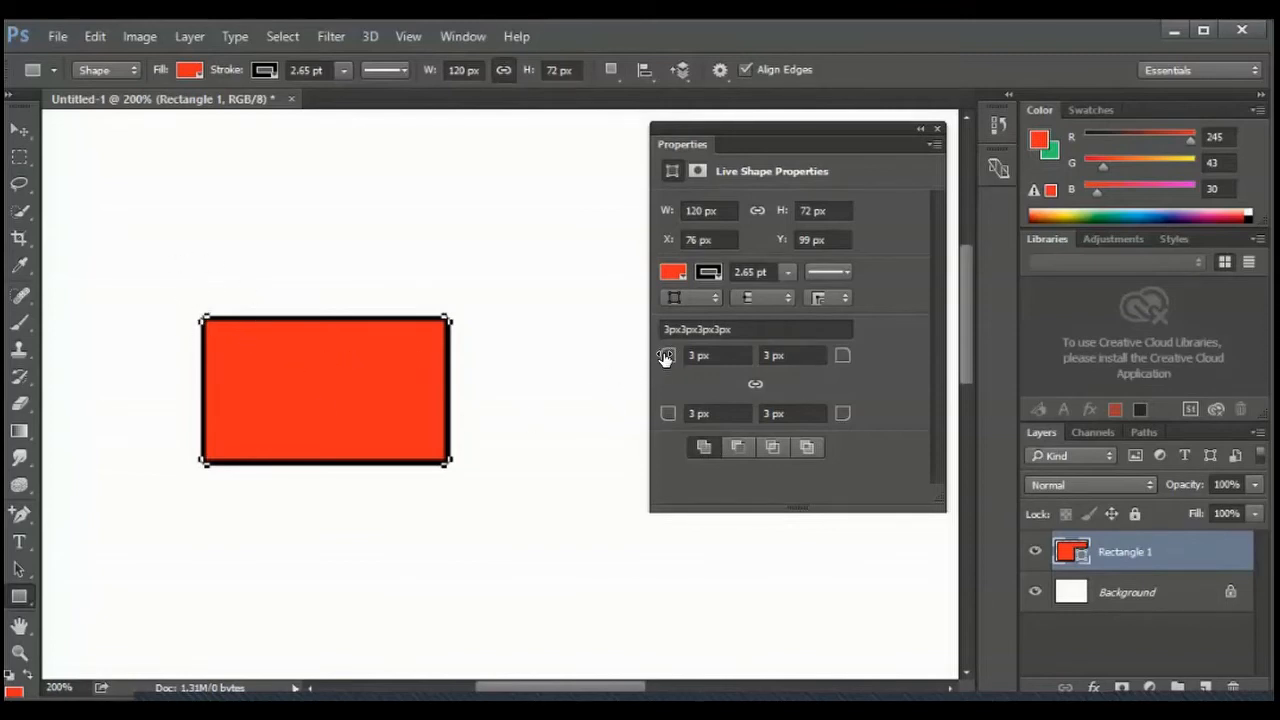
drag(665, 357, 682, 358)
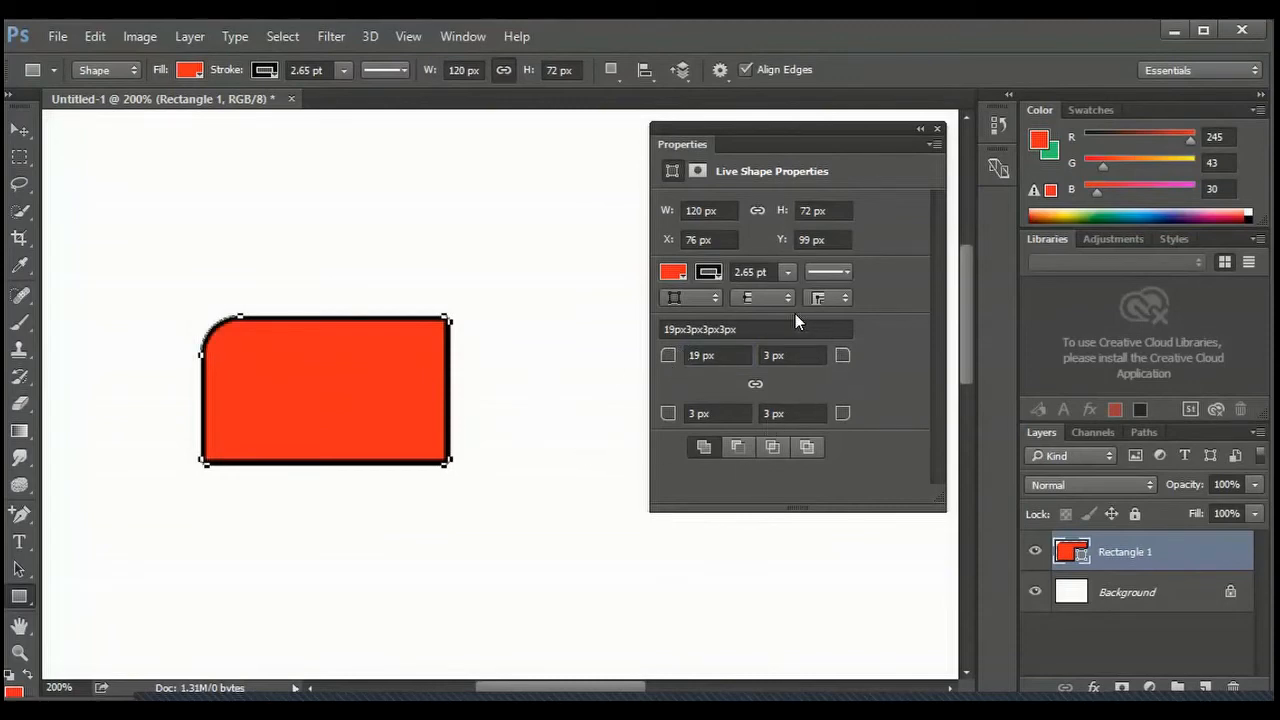
Step: Draw a rounded rectangle about 94 × 46 px with a 10 px radius above the existing shape using the Rounded Rectangle Tool
right_click(22, 598)
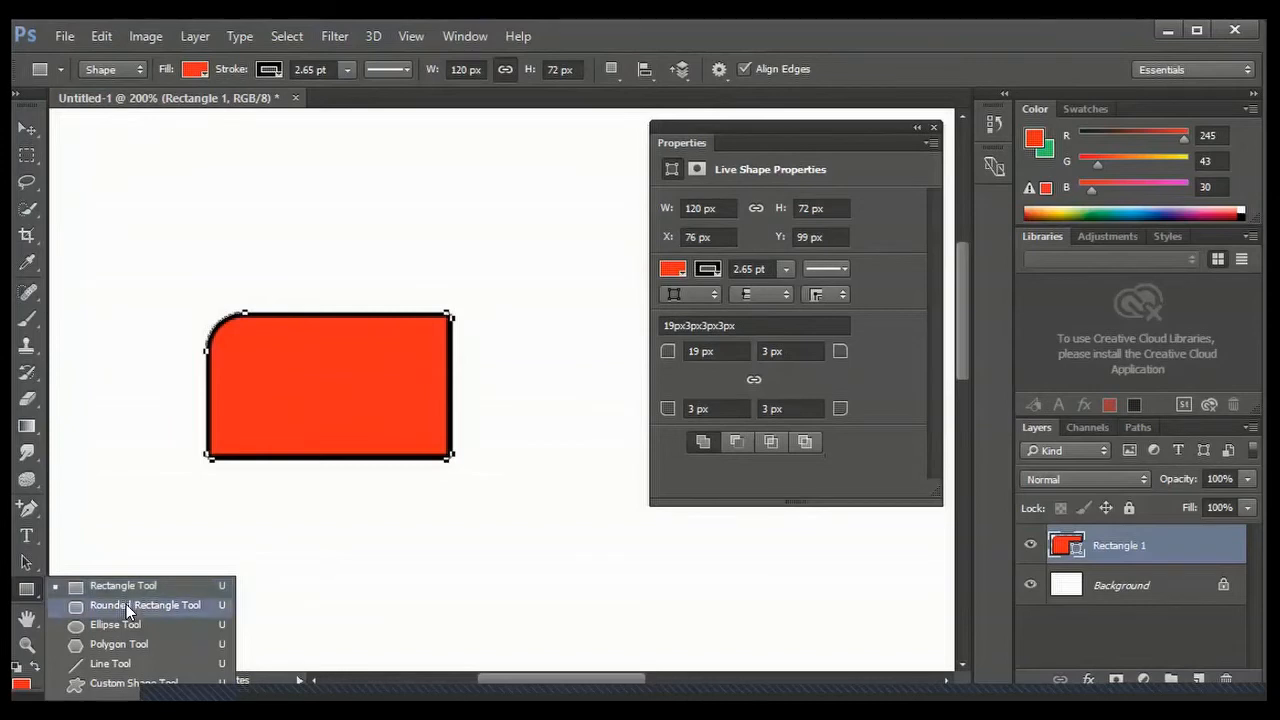
click(126, 604)
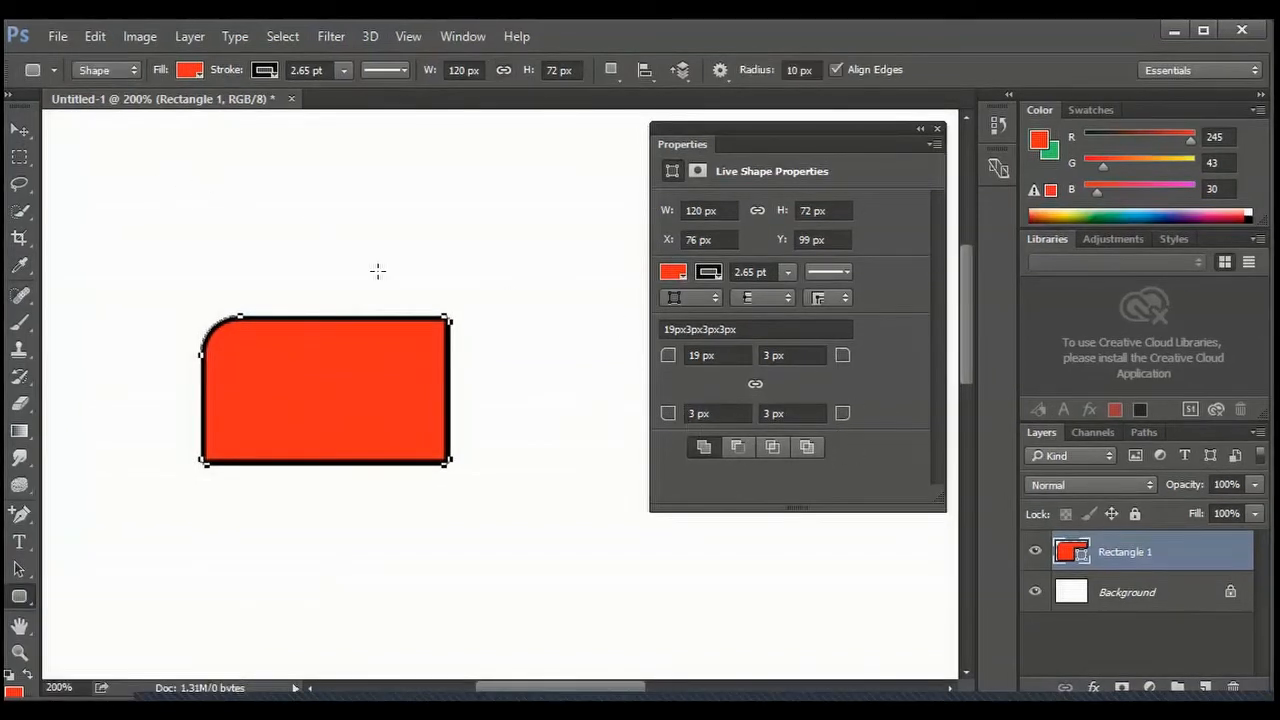
drag(400, 272, 211, 185)
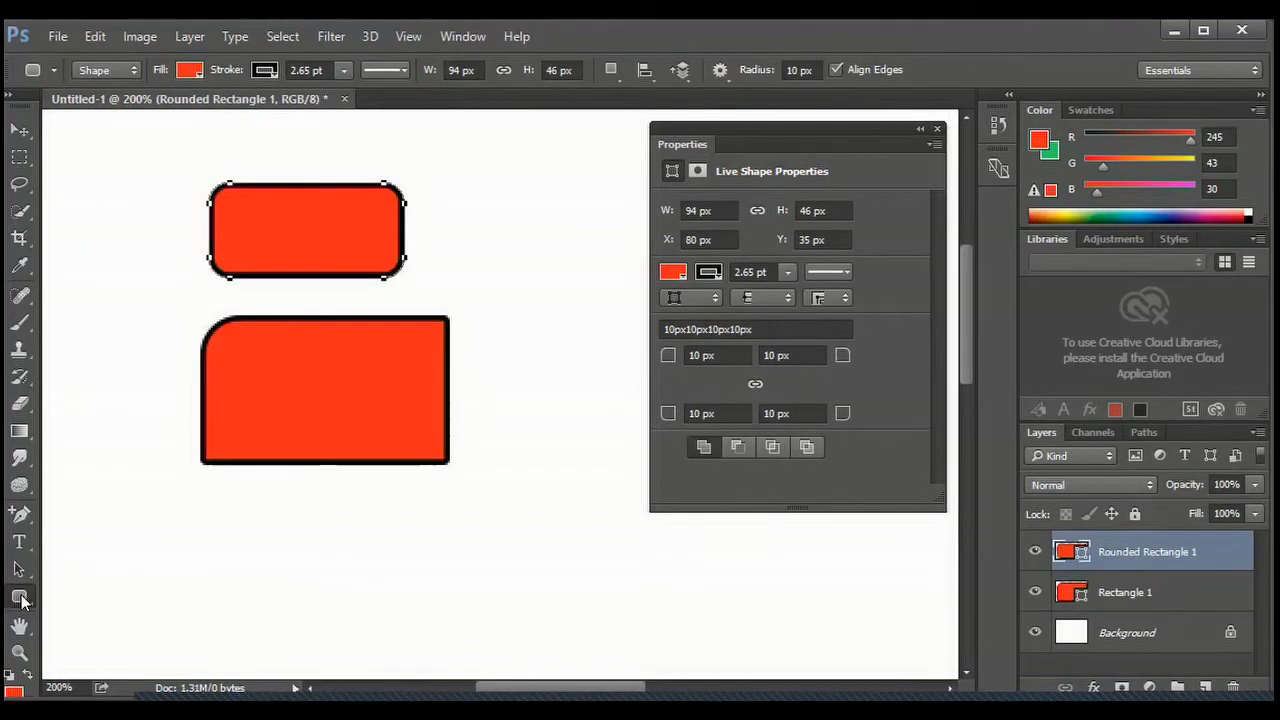
Step: Draw a red ellipse below the rectangles and a circle about 31 px wide beside it with the Ellipse Tool
click(20, 598)
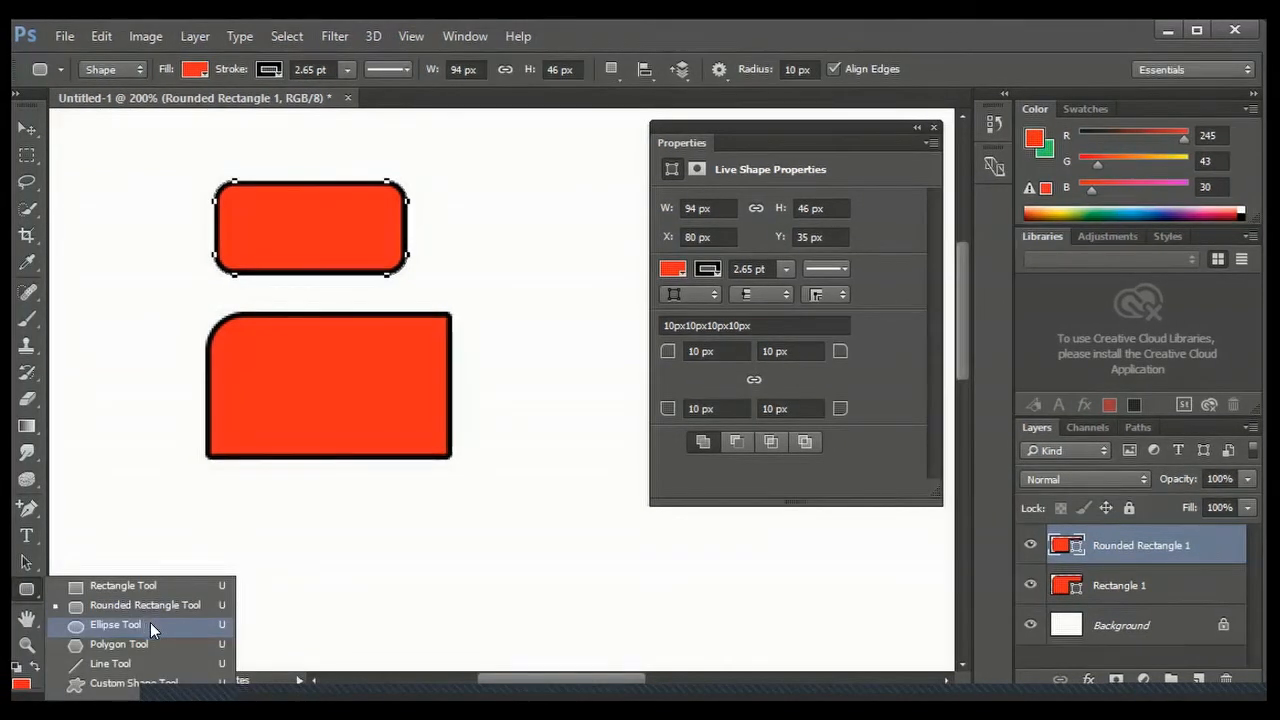
click(152, 625)
drag(219, 504, 383, 568)
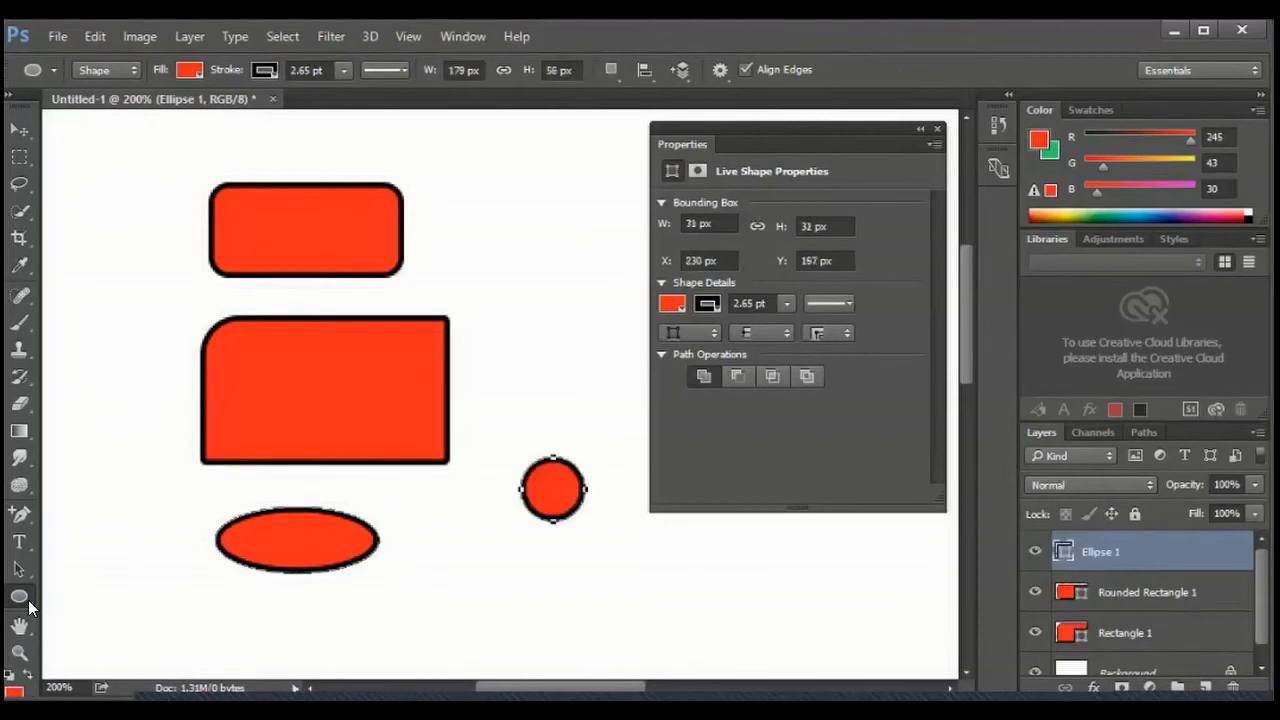
Step: Delete all the rectangle and ellipse shape layers, keeping only the Background layer
right_click(28, 603)
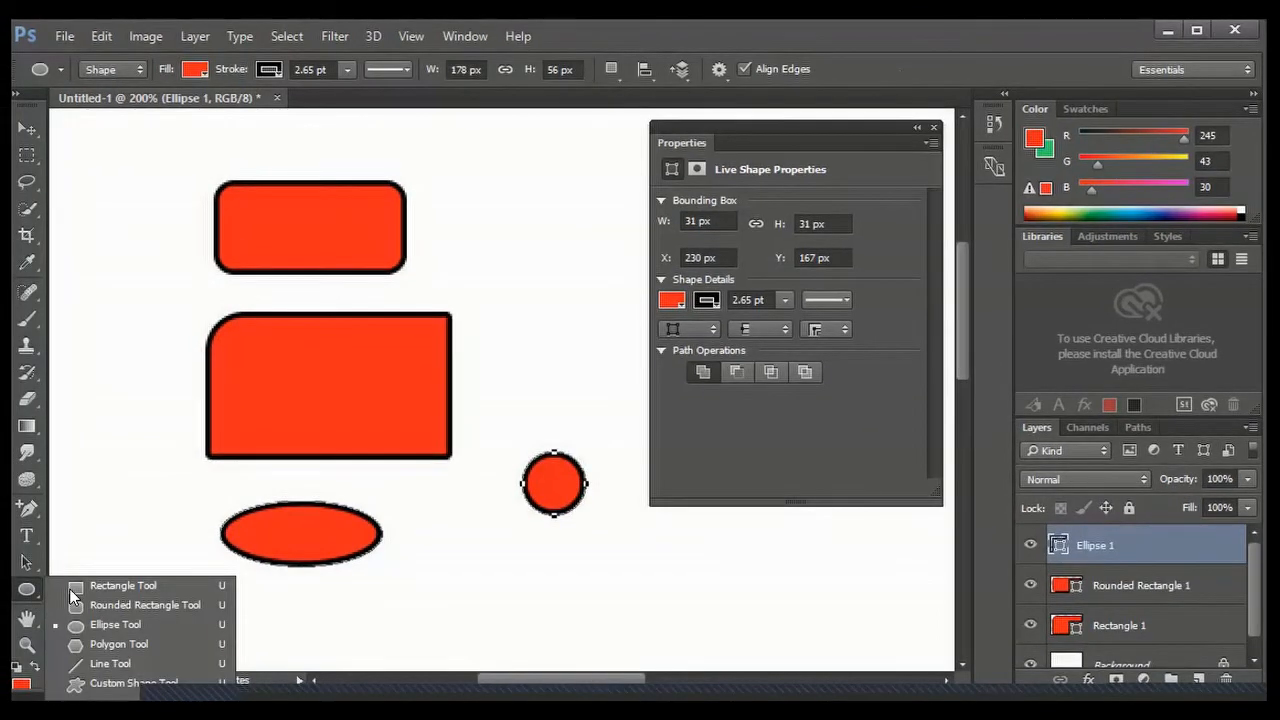
click(70, 588)
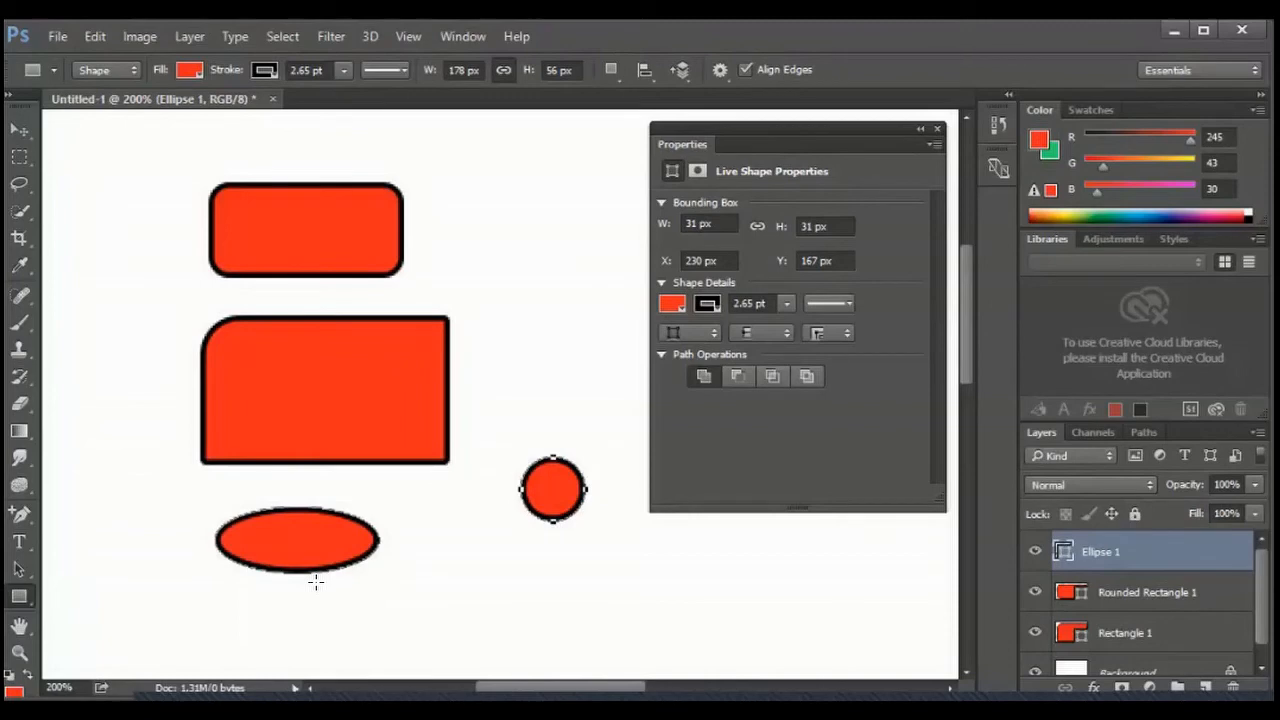
click(20, 130)
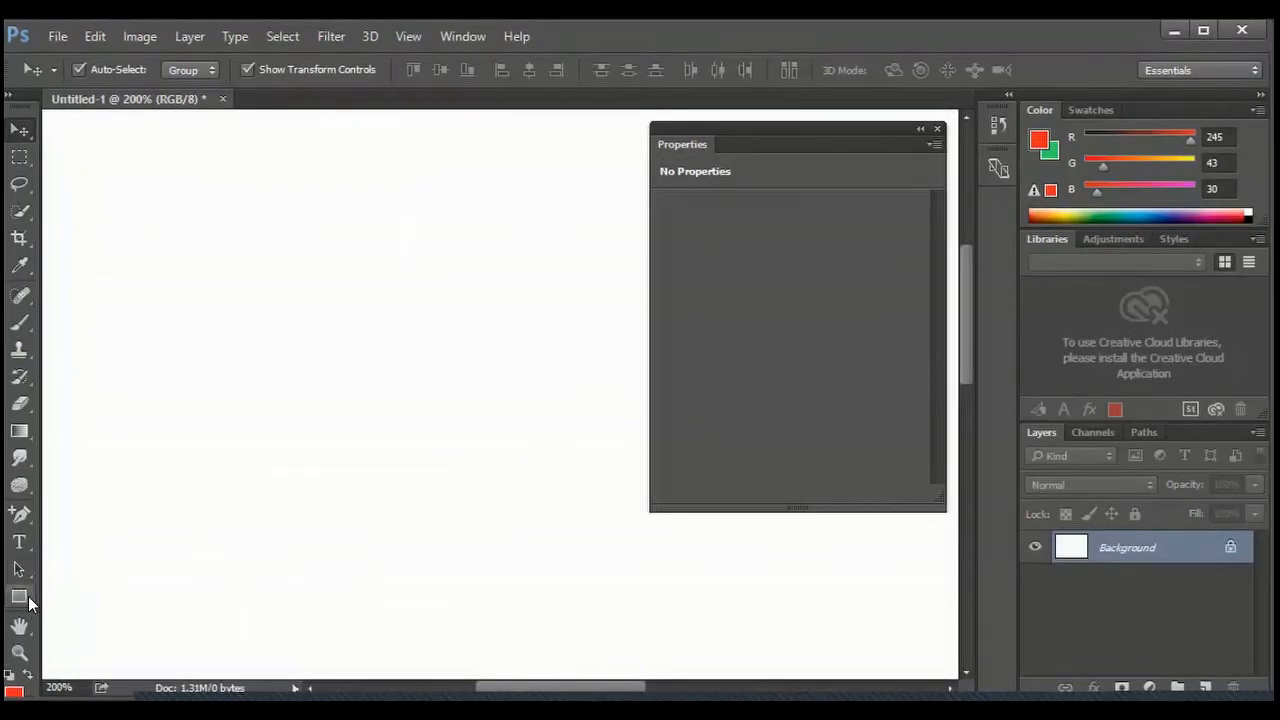
Step: Draw a red eight-pointed star about 59 px wide without a stroke near the canvas's upper-left area using the Polygon Tool
click(28, 599)
right_click(28, 598)
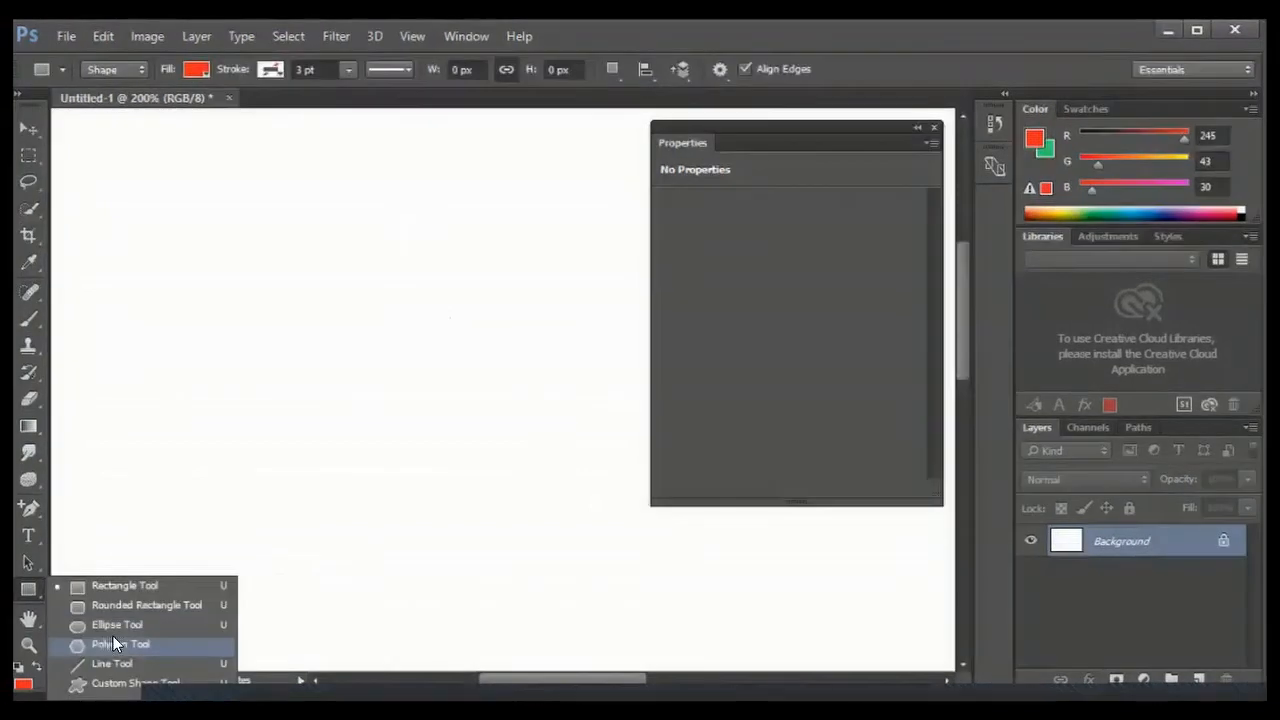
click(113, 640)
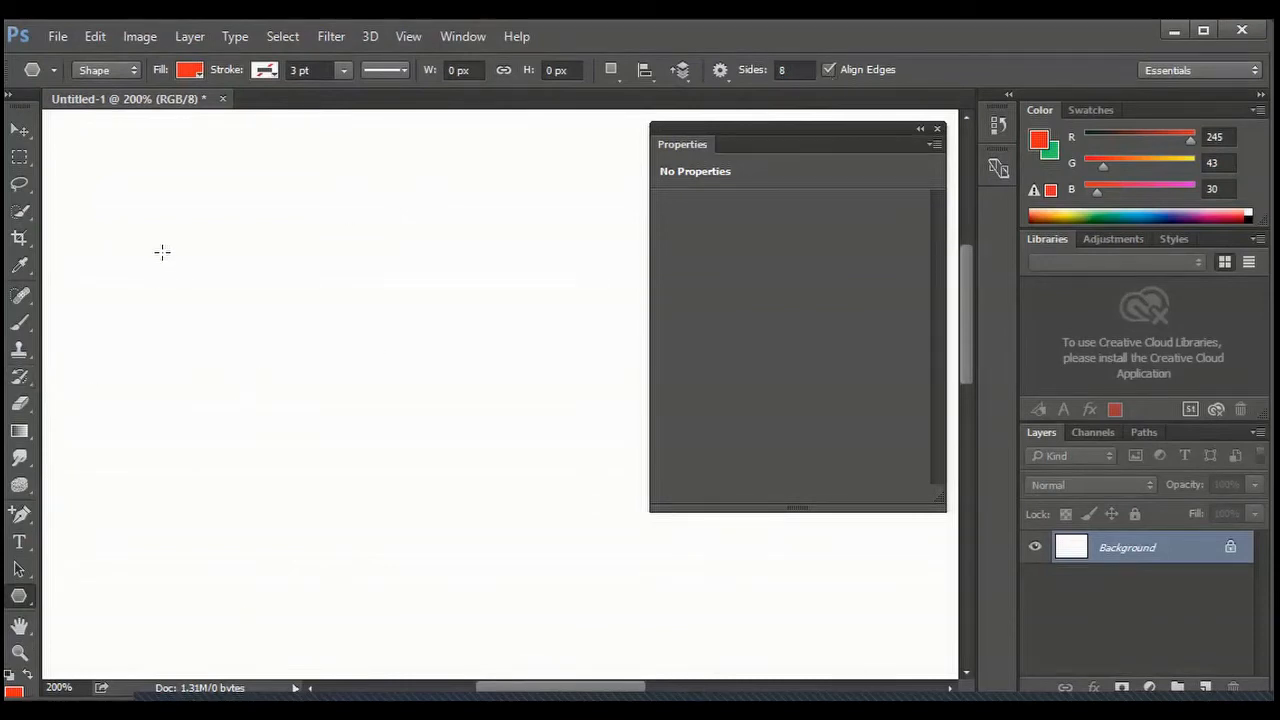
drag(165, 255, 211, 304)
click(781, 69)
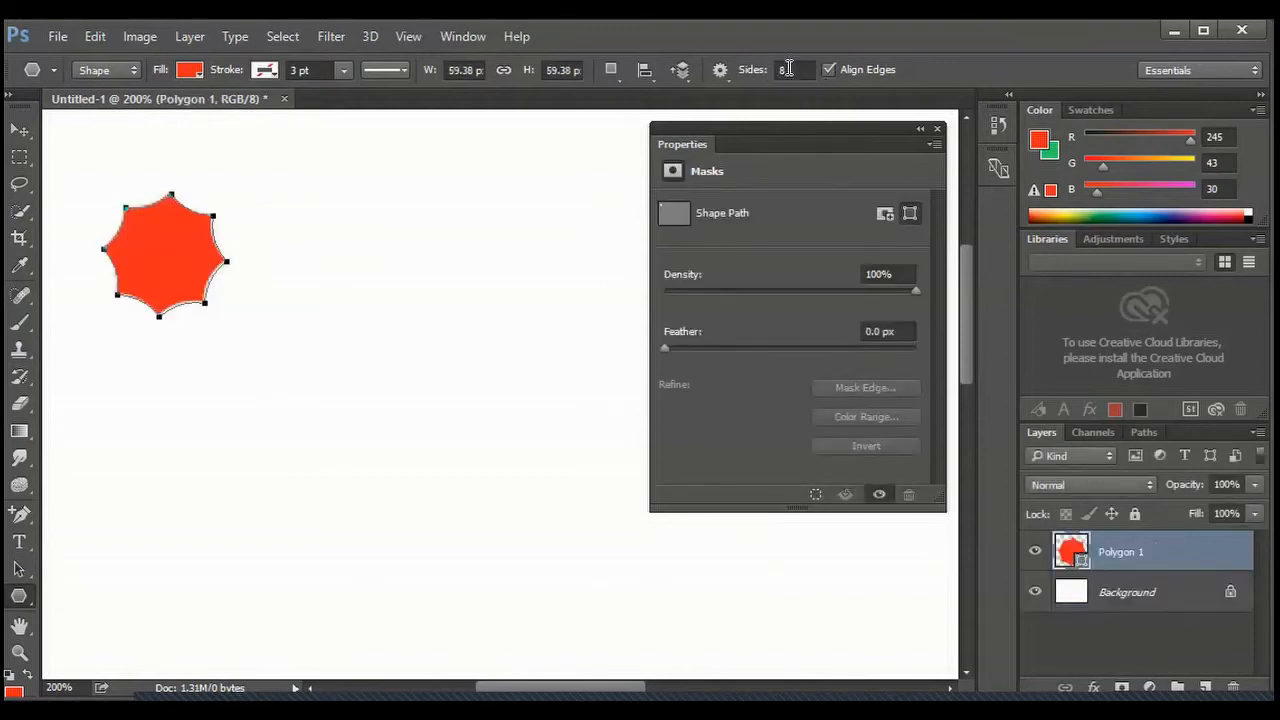
Step: Turn off the Star option for the Polygon Tool and undo the eight-pointed shape
click(720, 70)
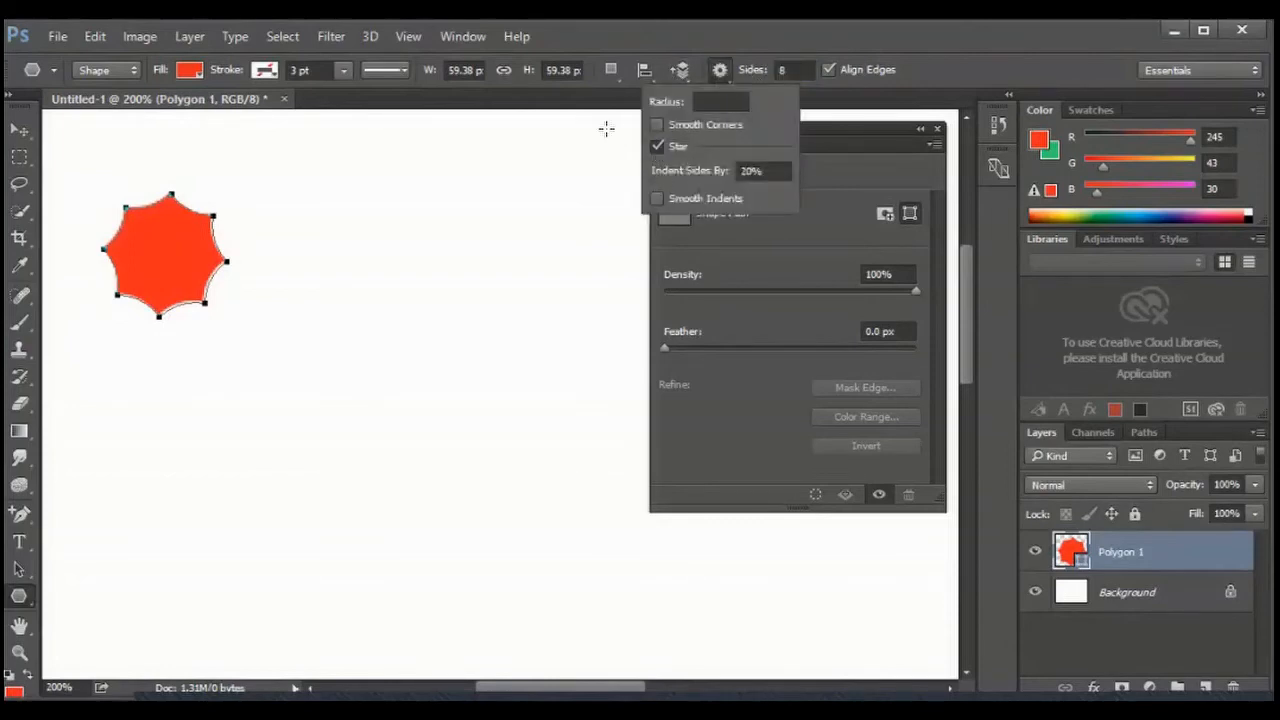
click(657, 147)
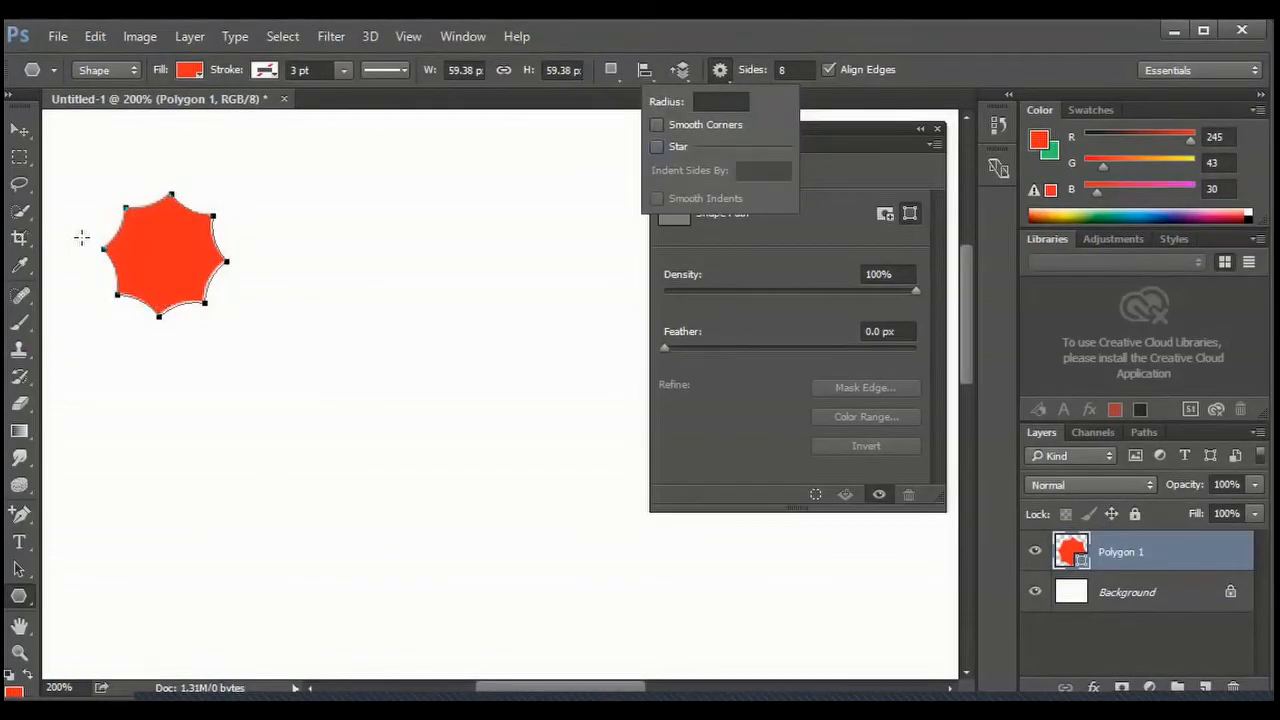
key(ctrl+z)
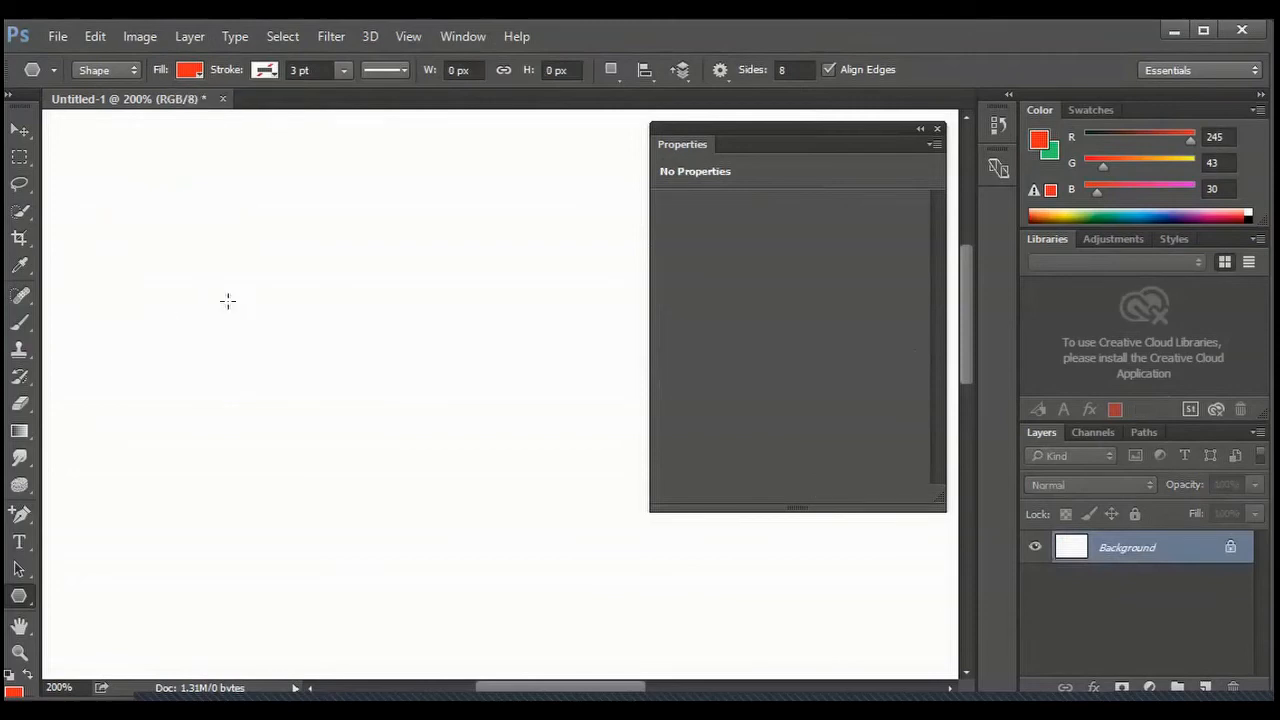
Step: Set the polygon's sides to 5 and draw a pentagon about 52 × 52 px in the upper-left area of the canvas
click(725, 75)
click(787, 69)
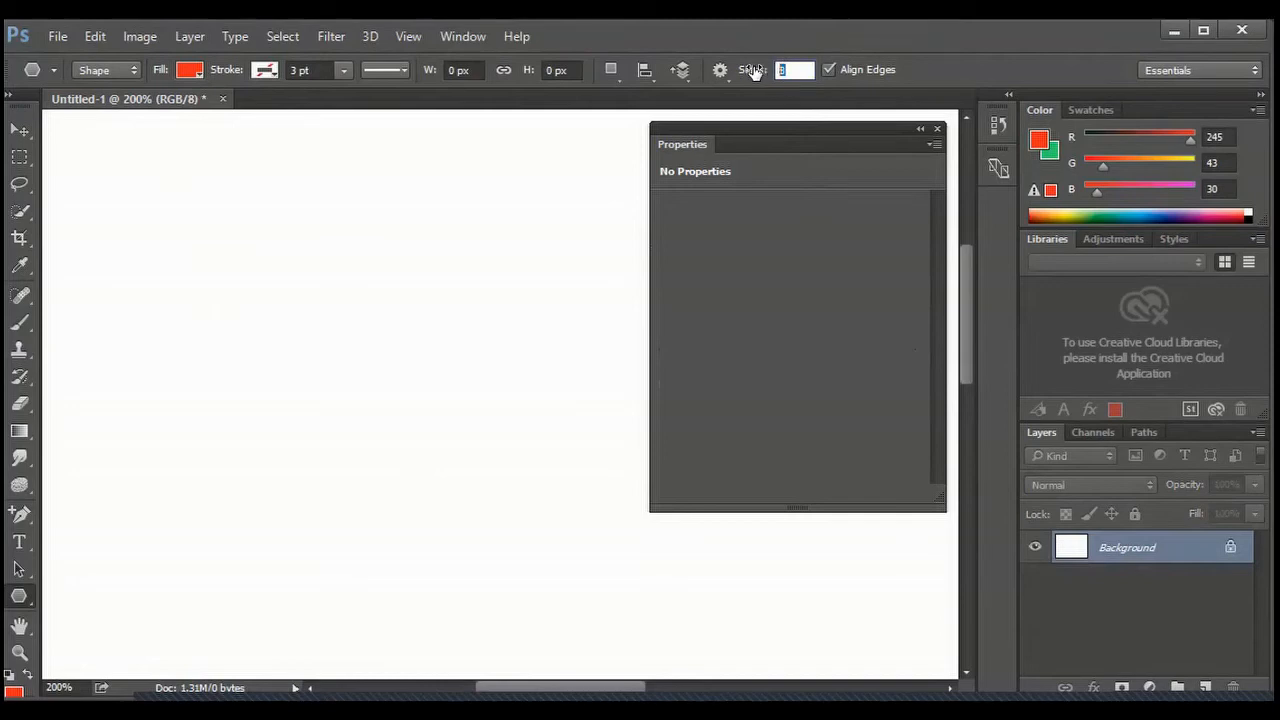
text(5)
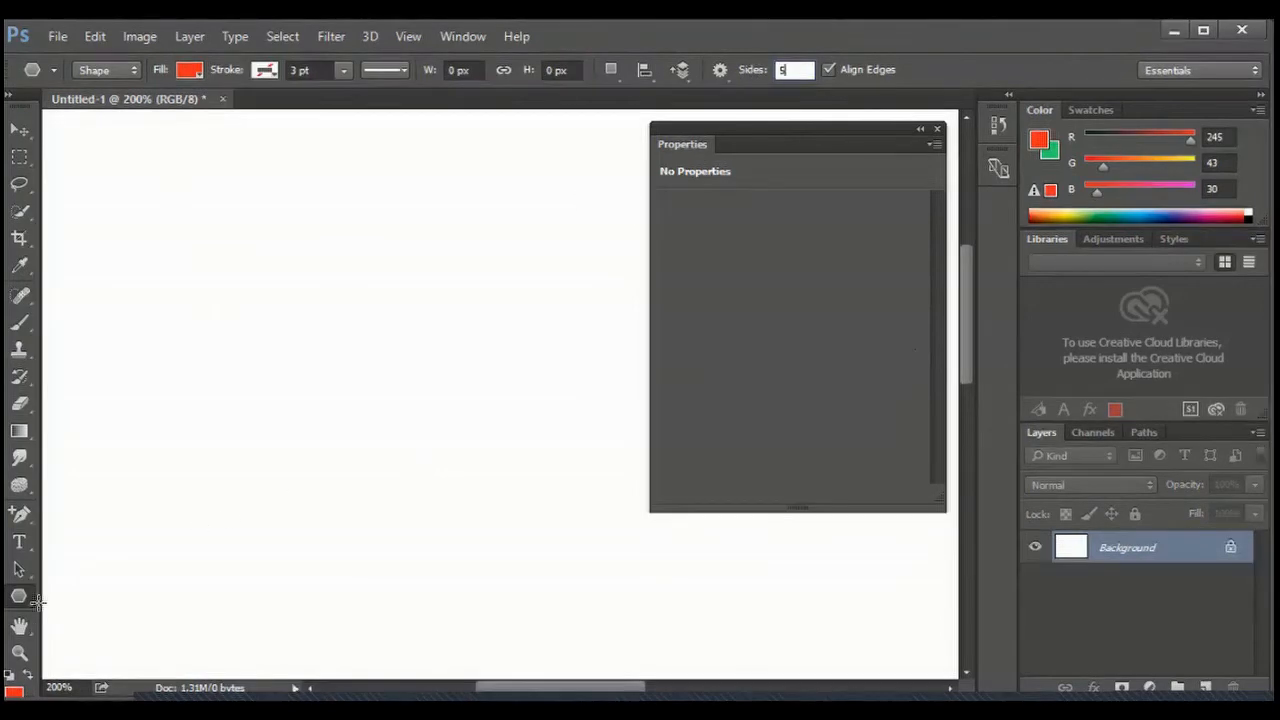
key(Return)
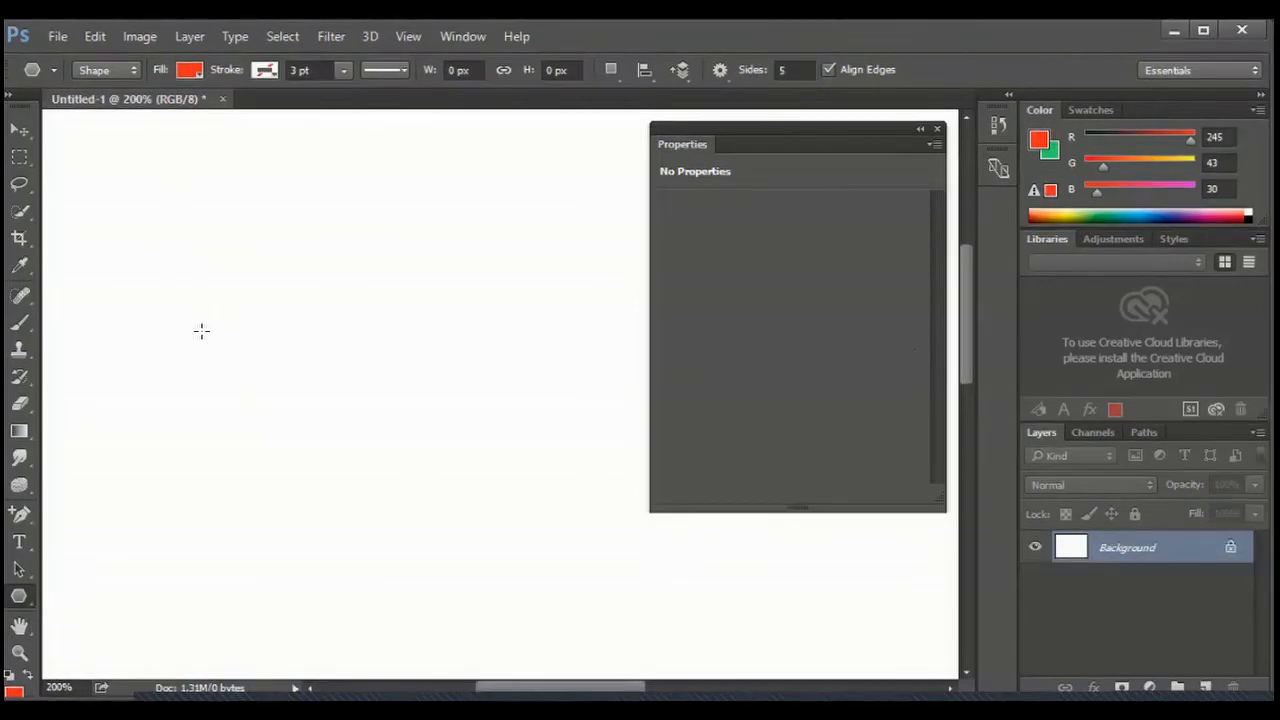
drag(143, 253, 183, 295)
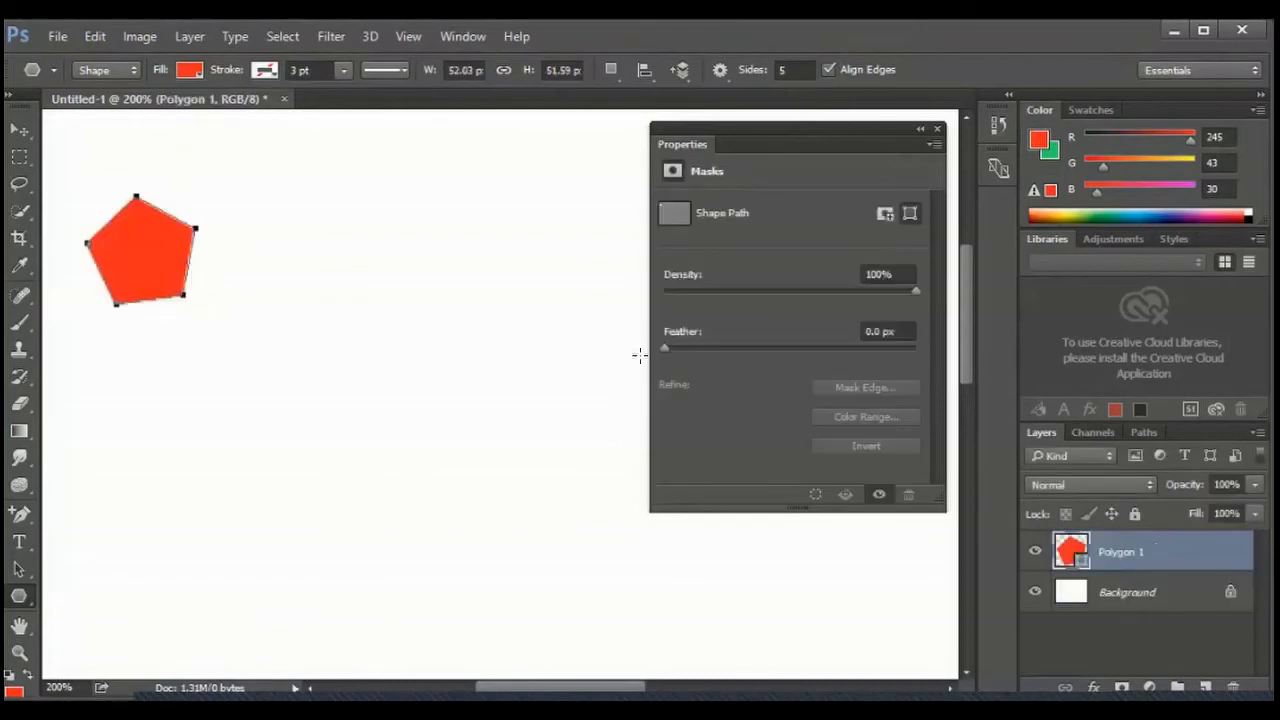
Step: Set the polygon's sides to 8 and draw an octagon about 41 × 41 px above and to the right of the pentagon
click(780, 69)
text(8)
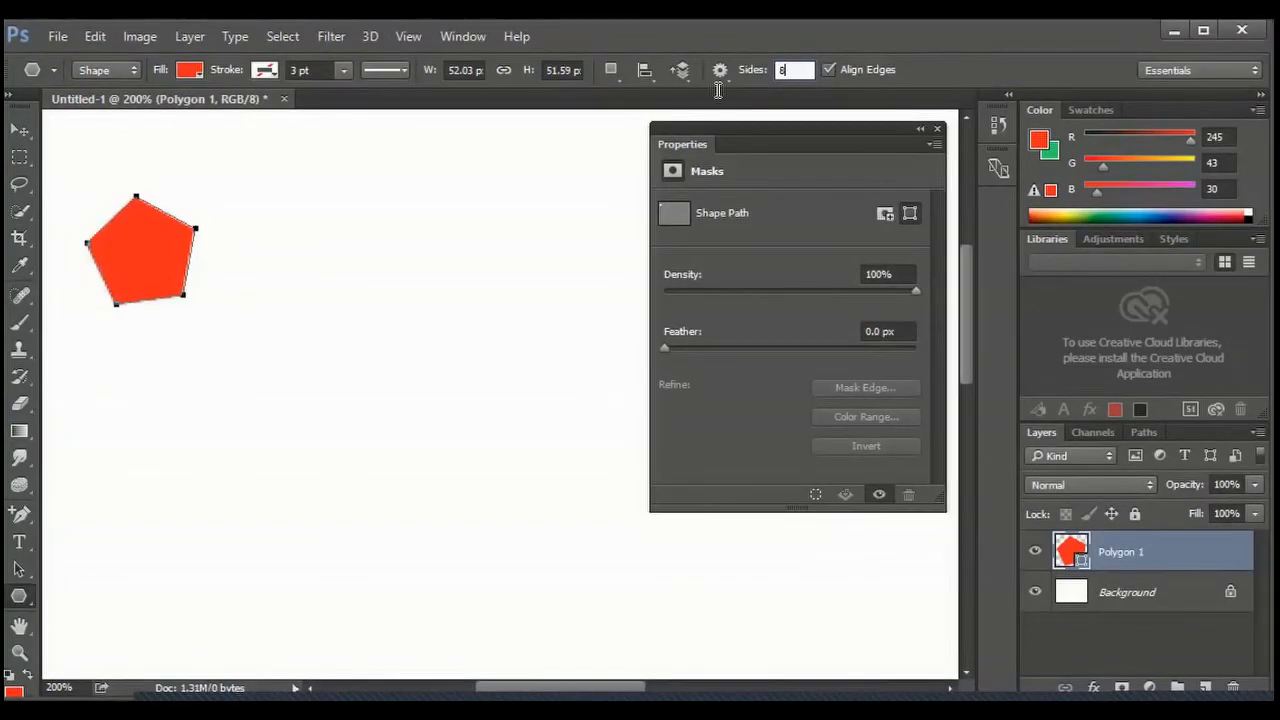
drag(258, 173, 285, 214)
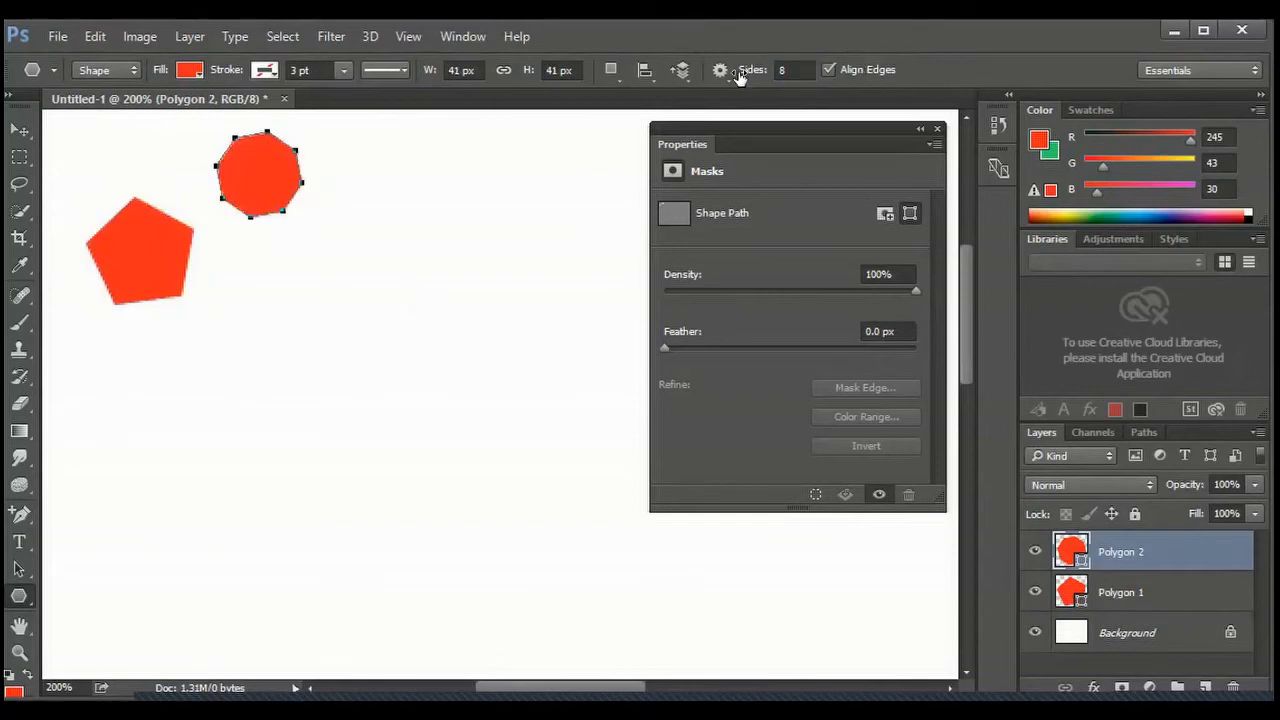
Step: Set the polygon's sides to 3 and draw a triangle about 32 × 32 px to the right of the octagon
click(806, 71)
key(BackSpace)
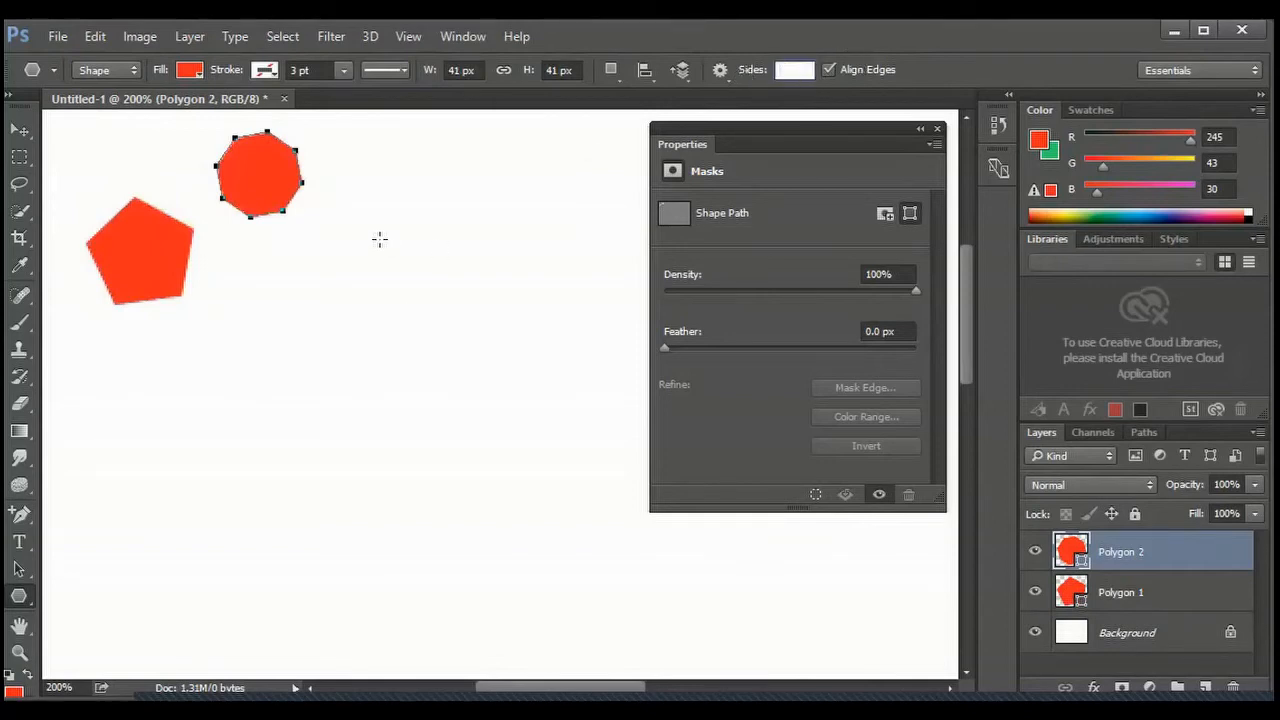
text(3)
drag(366, 152, 375, 190)
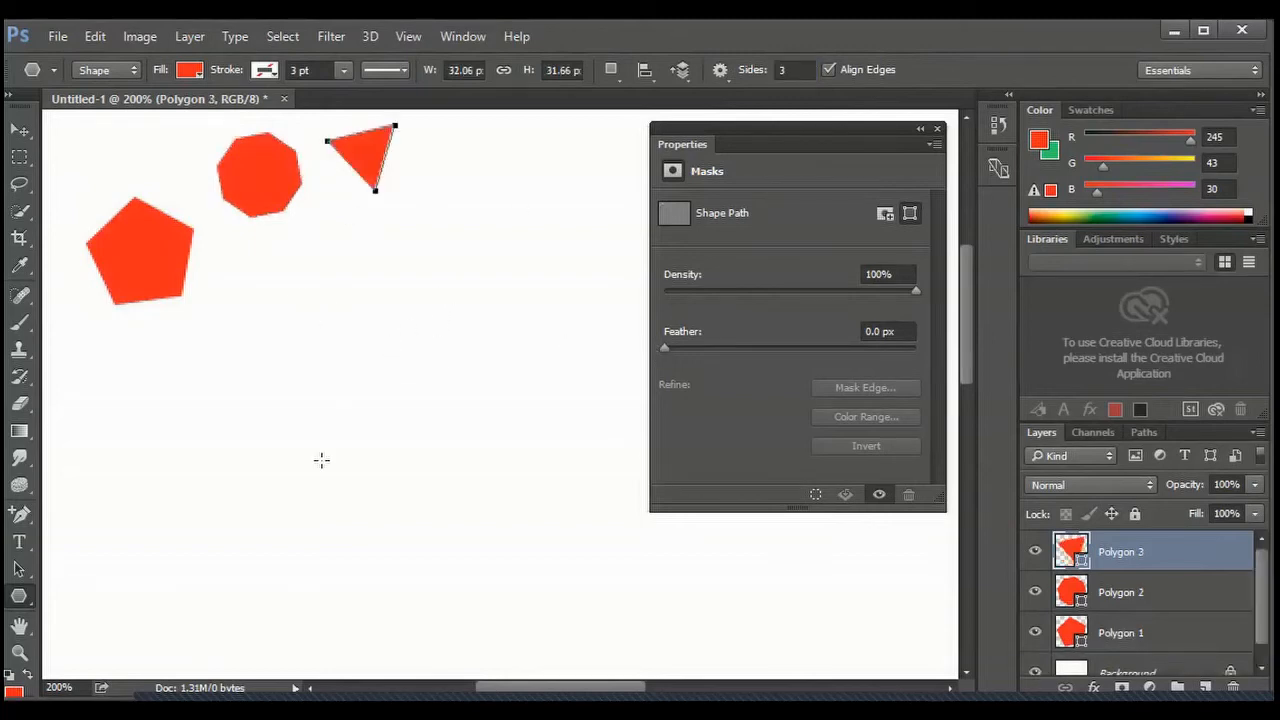
Step: Set 5 sides with the Star option enabled and draw two five-pointed stars, about 62 × 60 px and 44 × 45 px
click(798, 68)
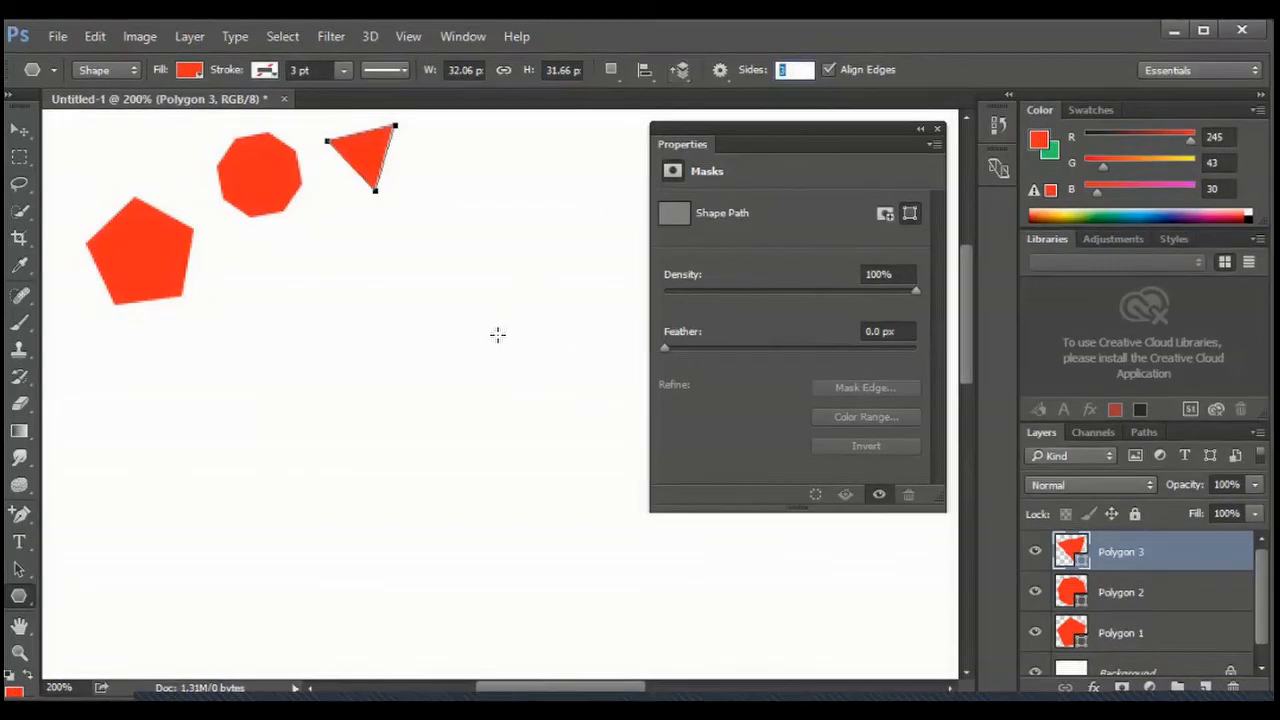
text(5)
click(725, 77)
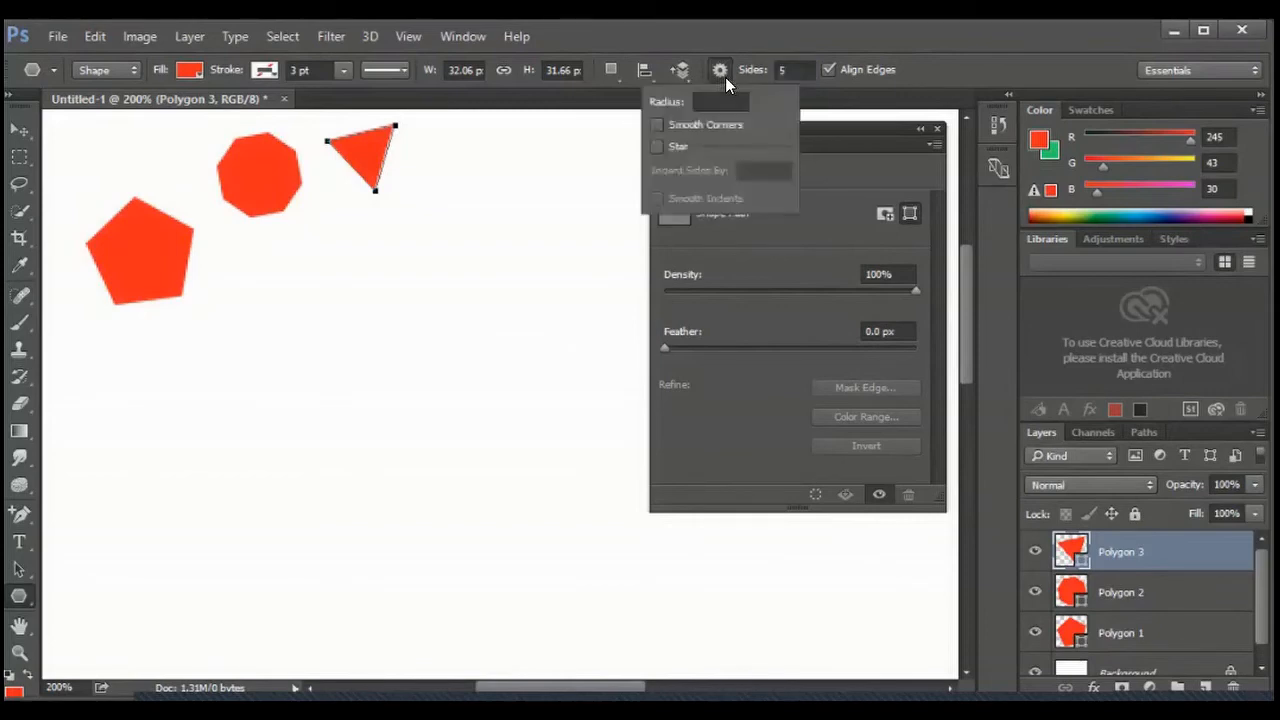
click(656, 146)
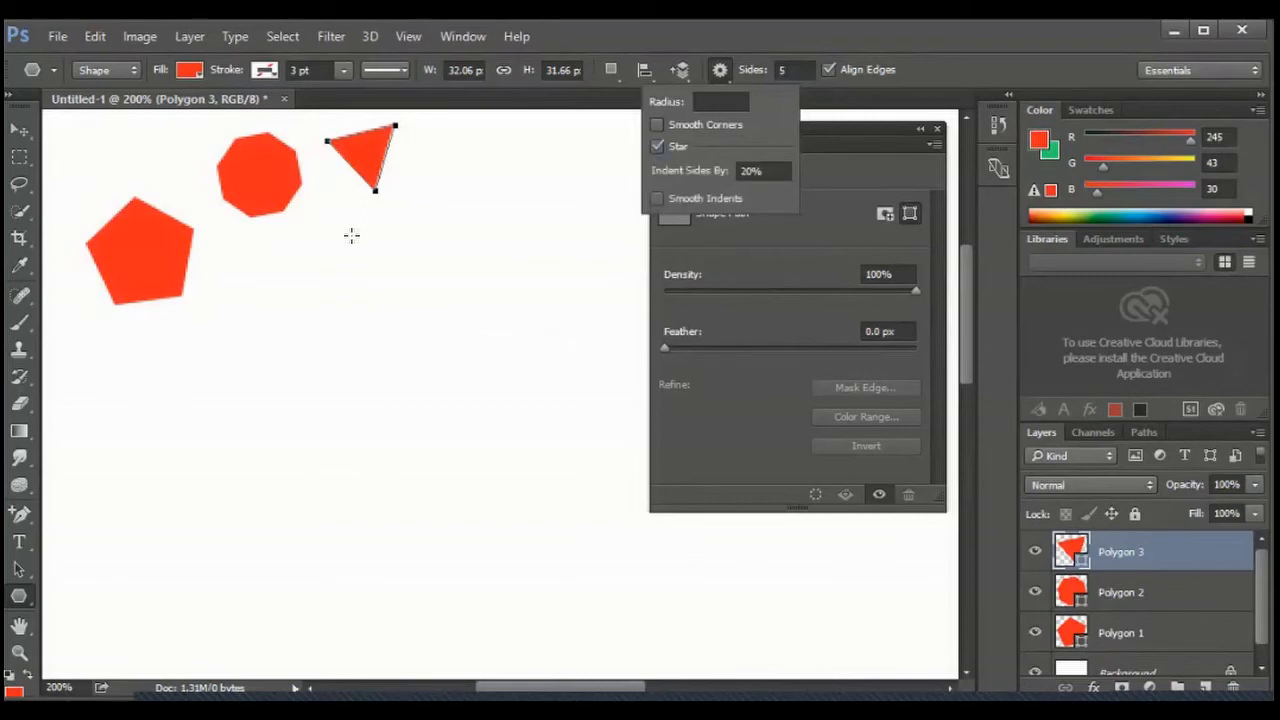
drag(287, 304, 326, 349)
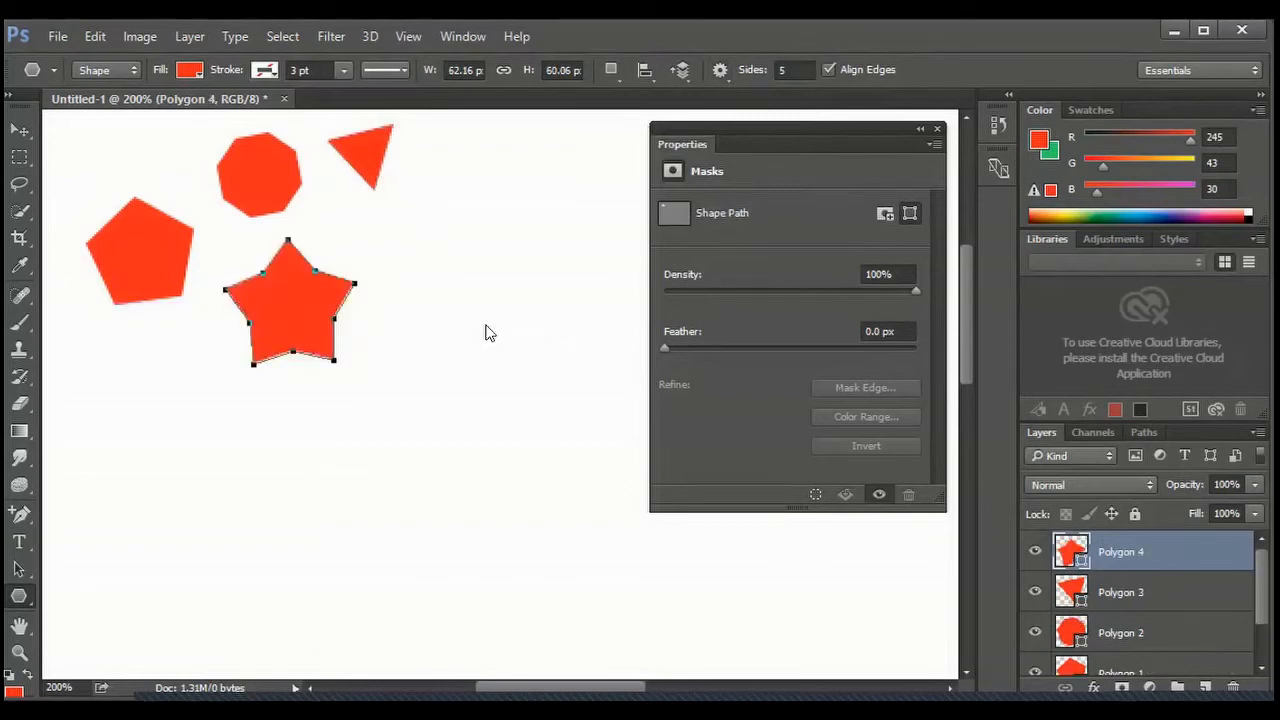
drag(429, 222, 445, 262)
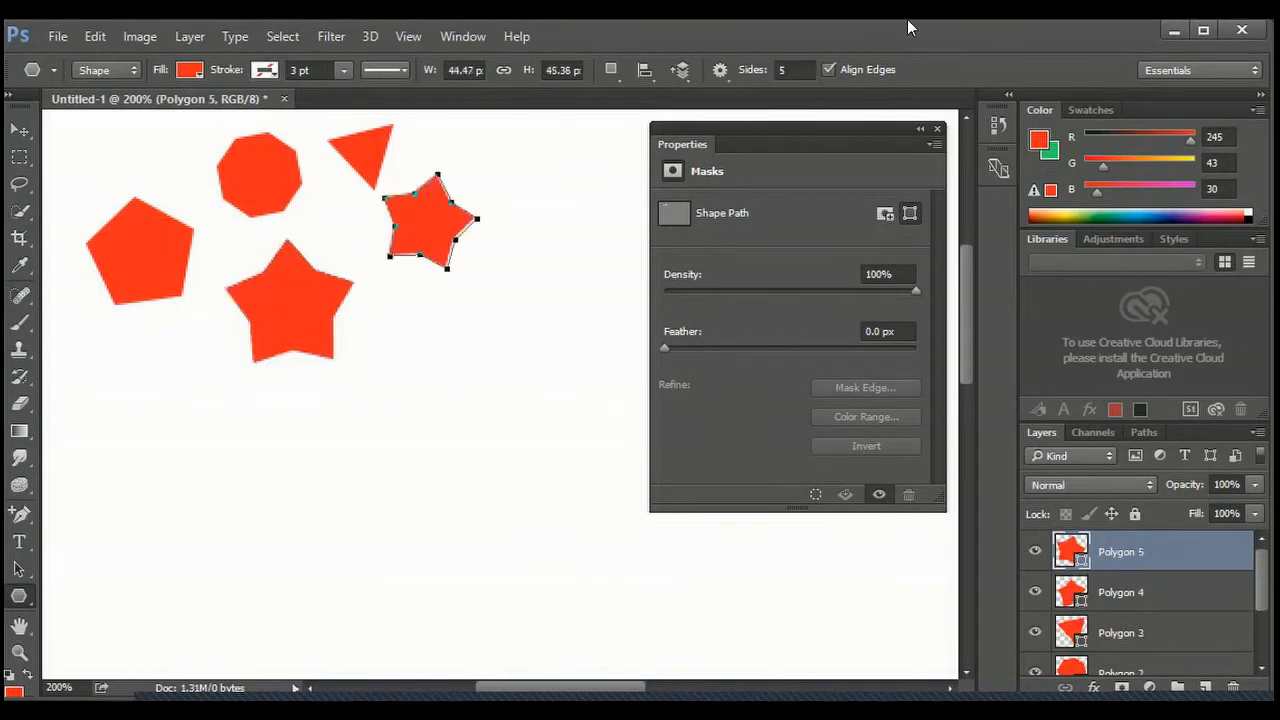
Step: Set the sides to 9 and draw two nine-pointed stars, about 70 × 69 px and 48 × 48 px
click(787, 69)
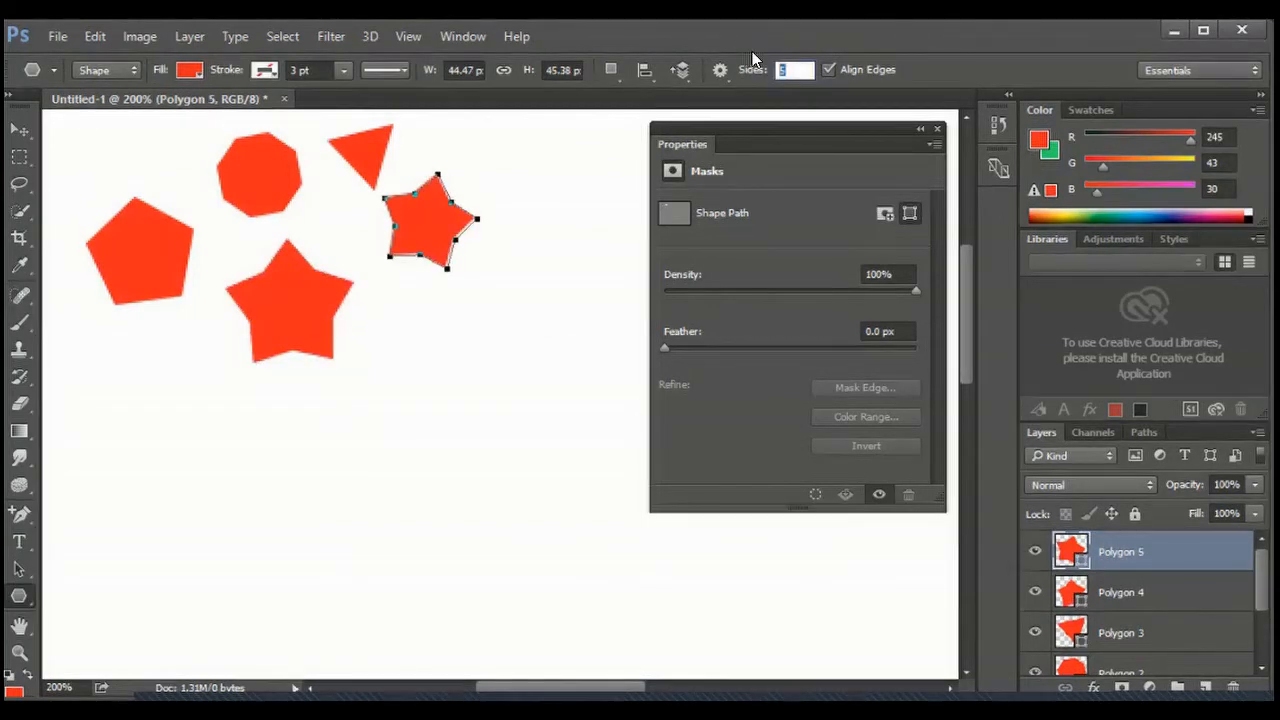
text(9)
key(Return)
drag(185, 430, 246, 470)
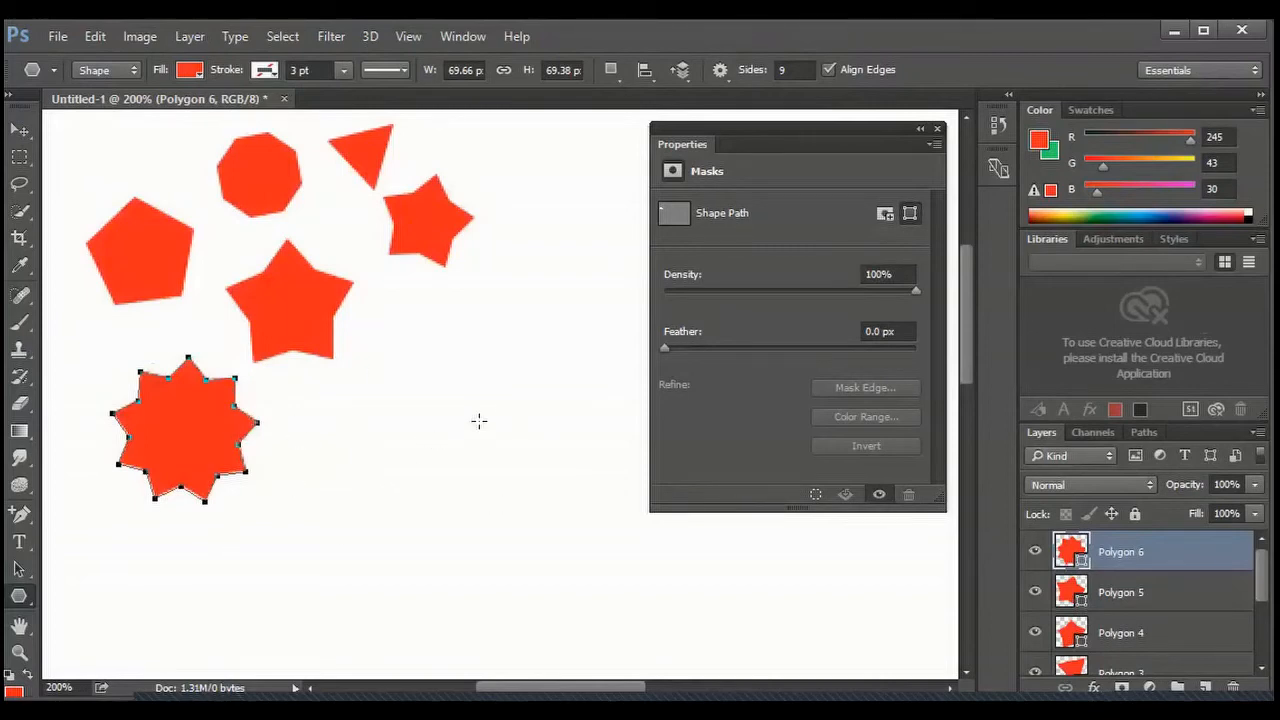
drag(481, 374, 481, 323)
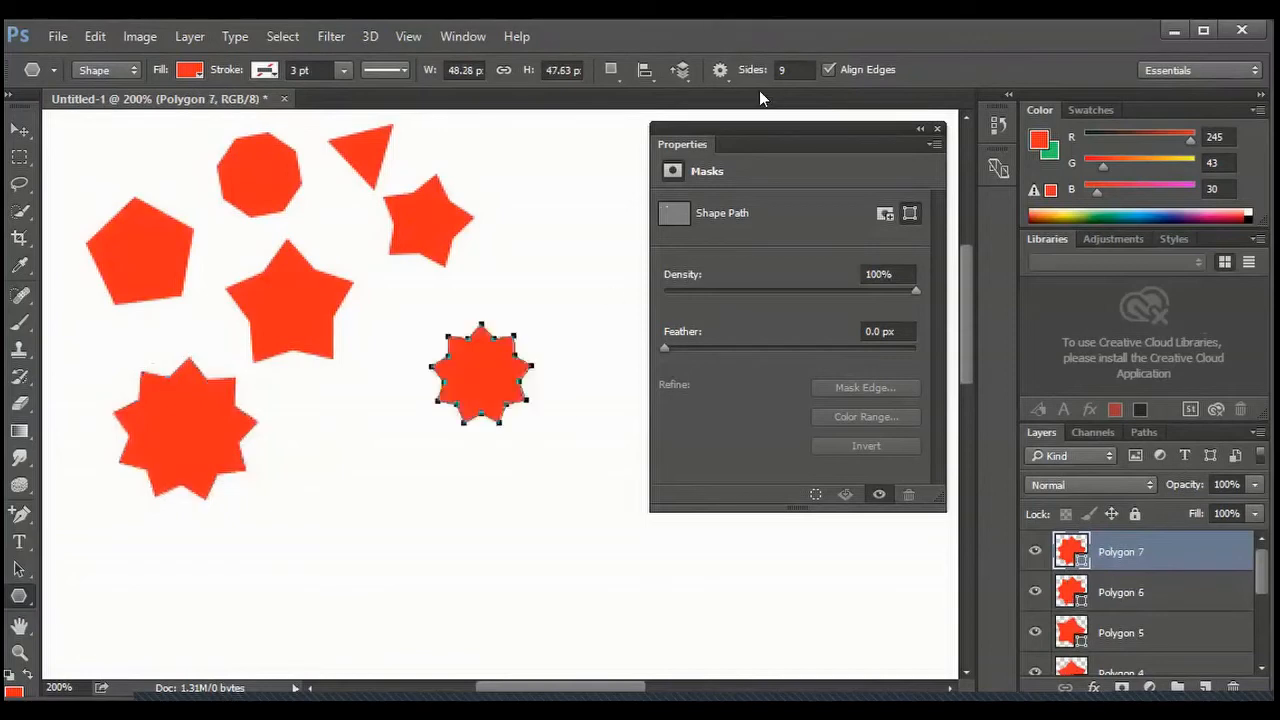
Step: Enable Smooth Corners and draw two nine-lobed rounded stars, about 54 × 54 px and 42 × 42 px, below the existing stars
click(720, 70)
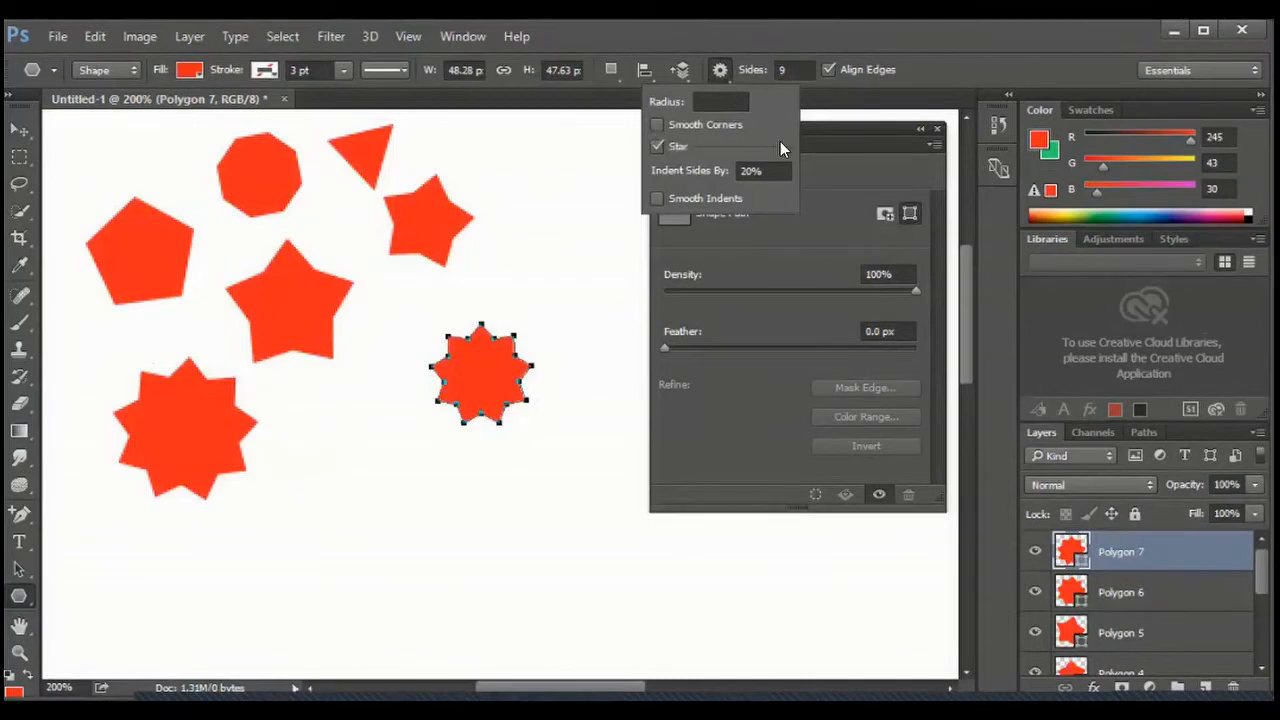
click(655, 125)
drag(385, 505, 435, 459)
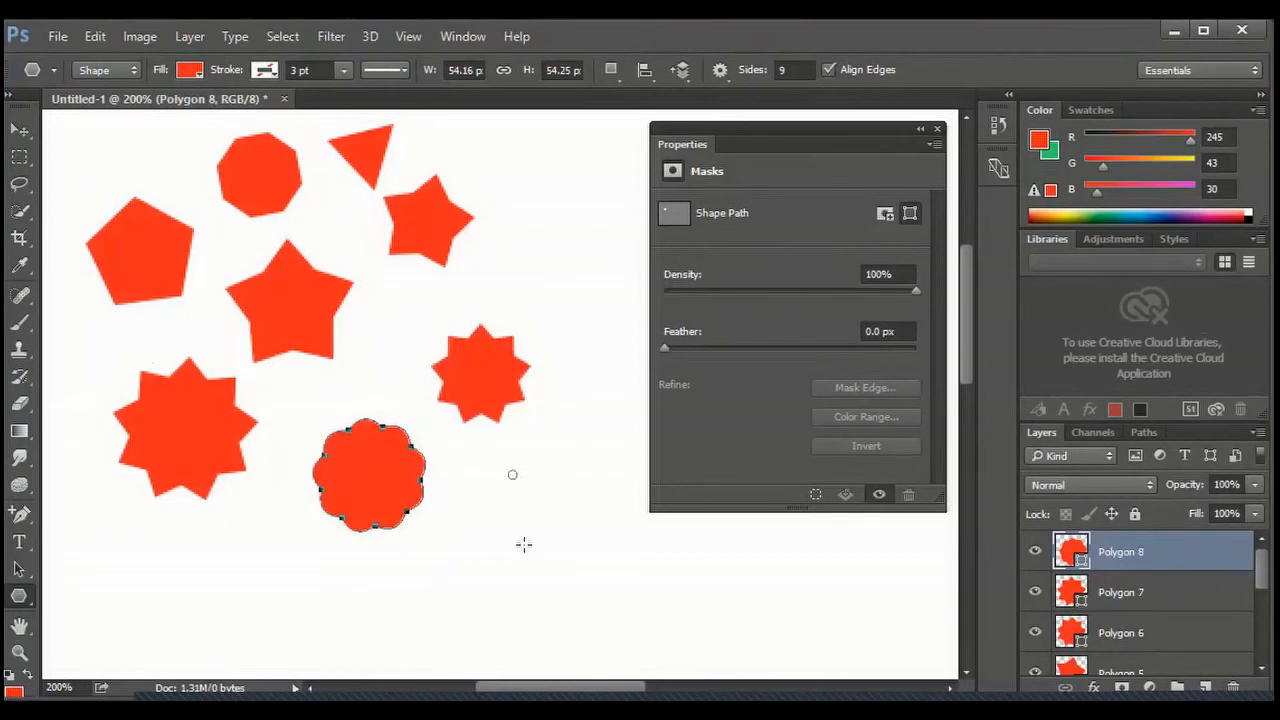
drag(512, 475, 524, 545)
Step: Set the sides to 5 and draw a smooth-cornered five-lobed star about 42 × 41 px below the large nine-pointed star
click(722, 77)
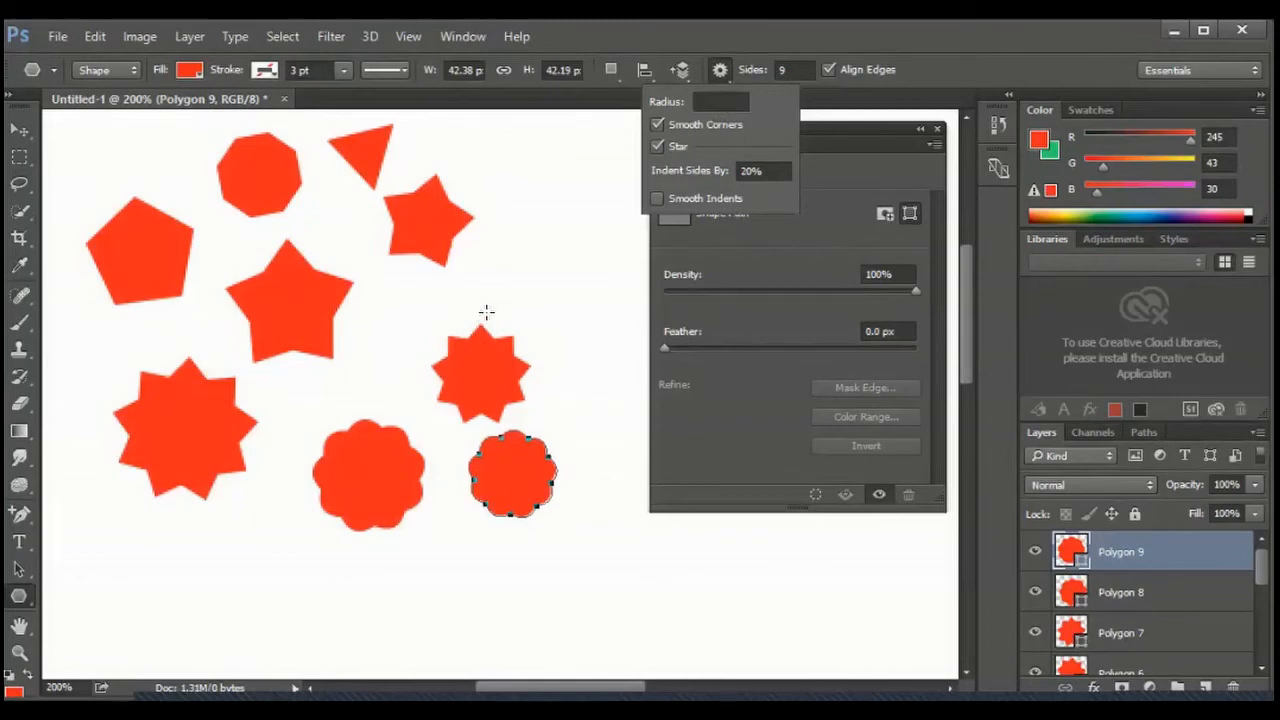
click(806, 63)
text(5)
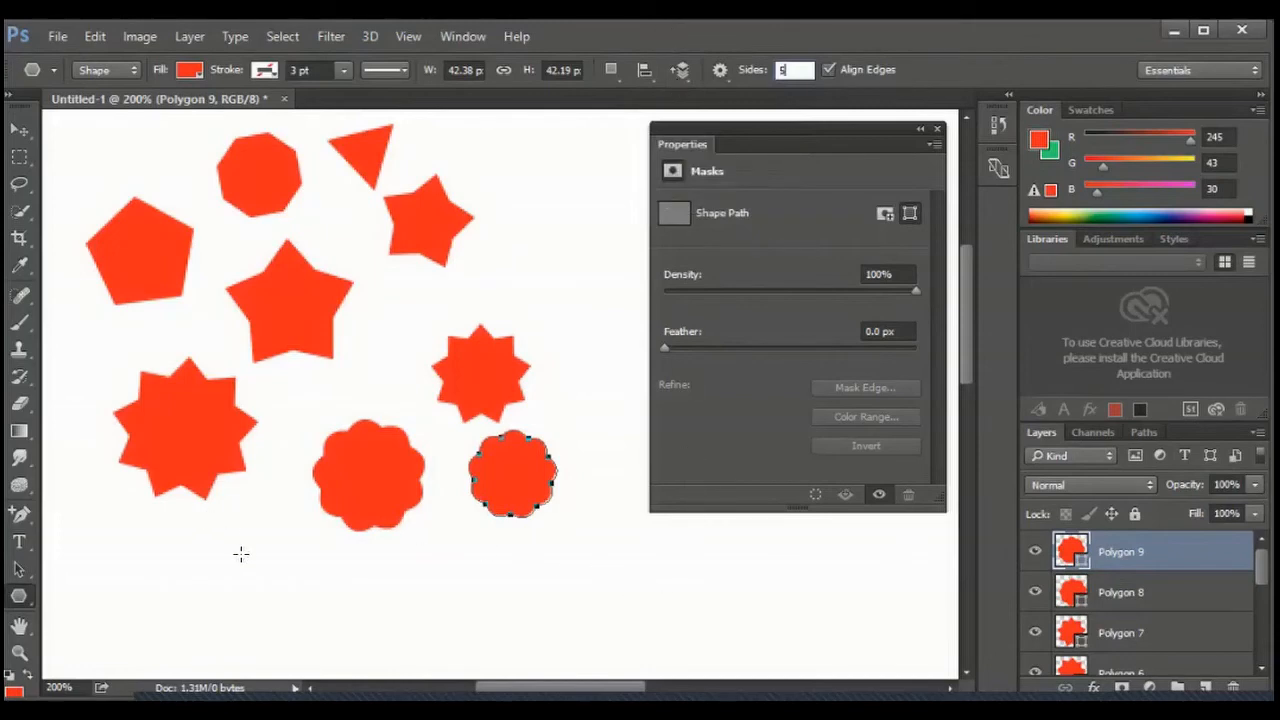
key(Return)
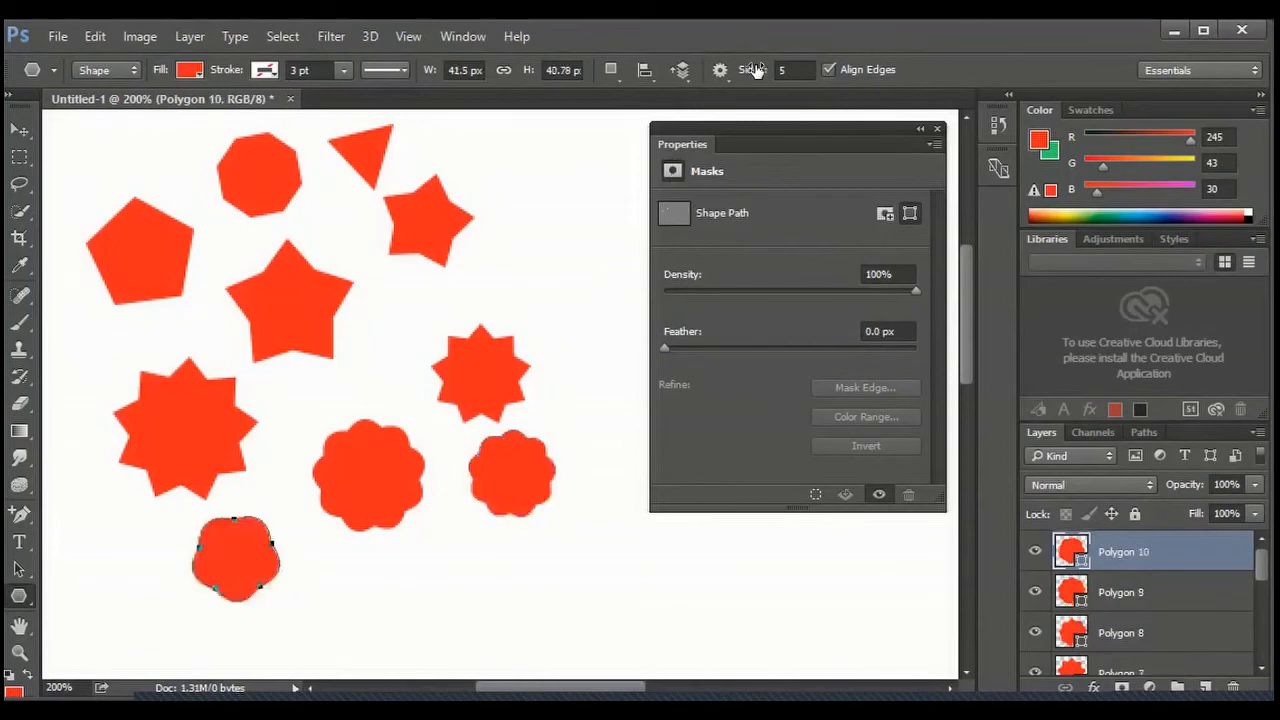
Step: Turn off Smooth Corners and draw a sharp five-pointed star about 50 × 53 px to the right of the small five-pointed star
click(727, 72)
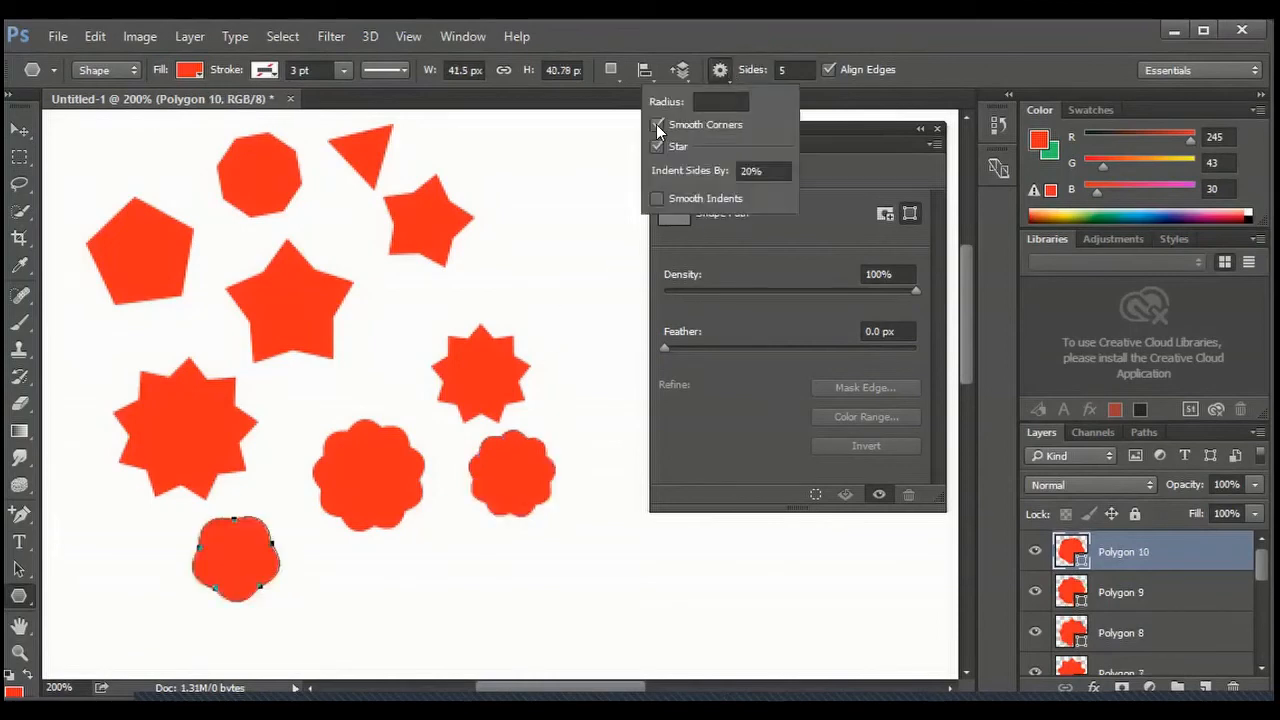
click(658, 125)
drag(546, 226, 599, 226)
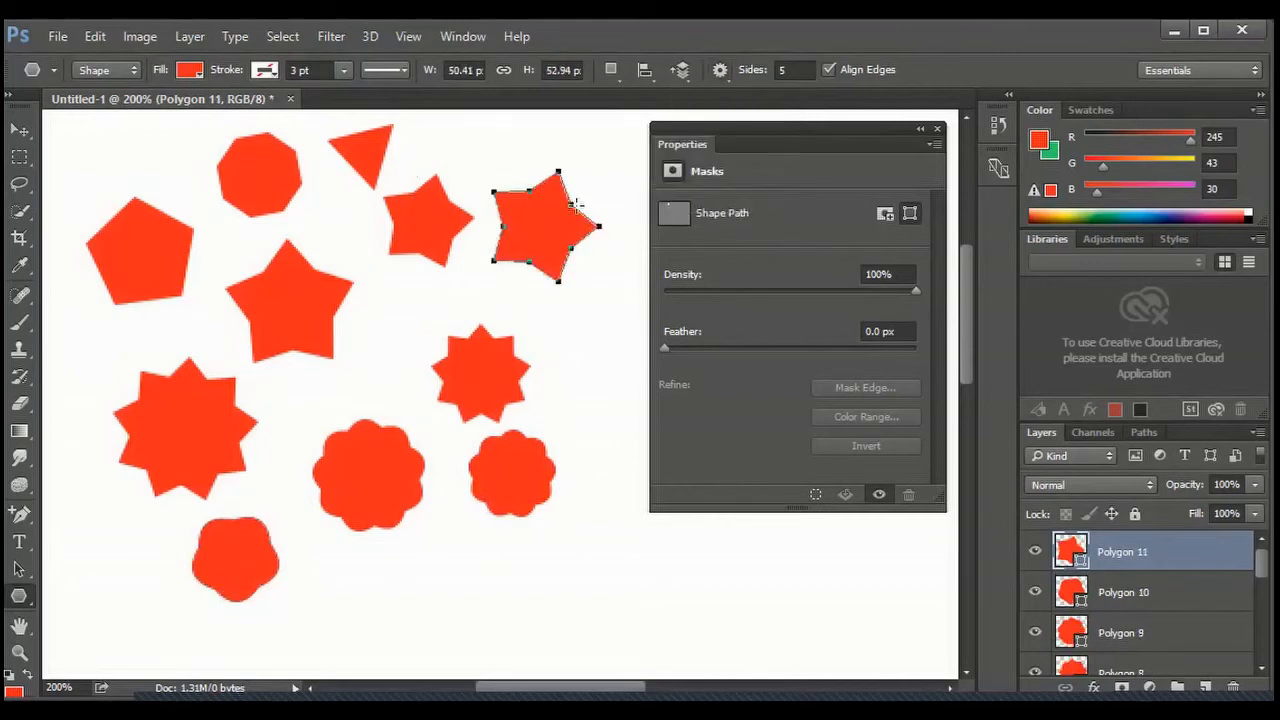
Step: Try to set the star's side indent to 0%
click(720, 70)
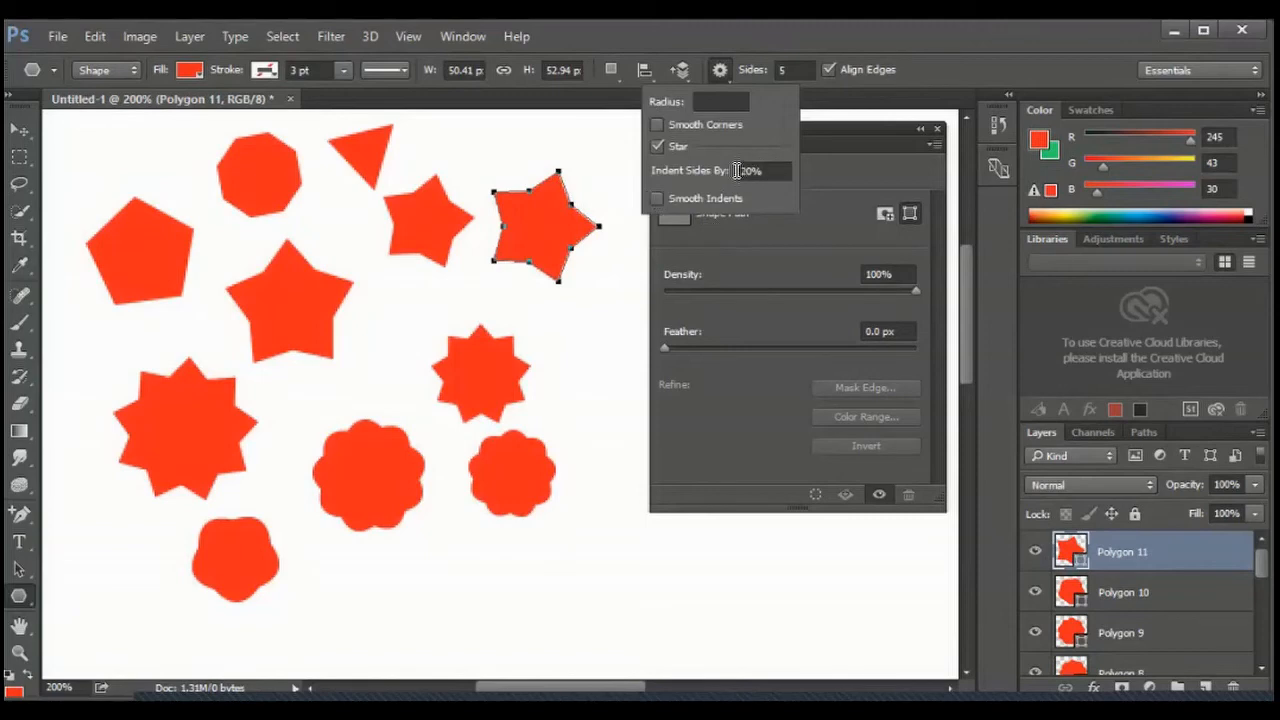
drag(765, 171, 673, 166)
text(0)
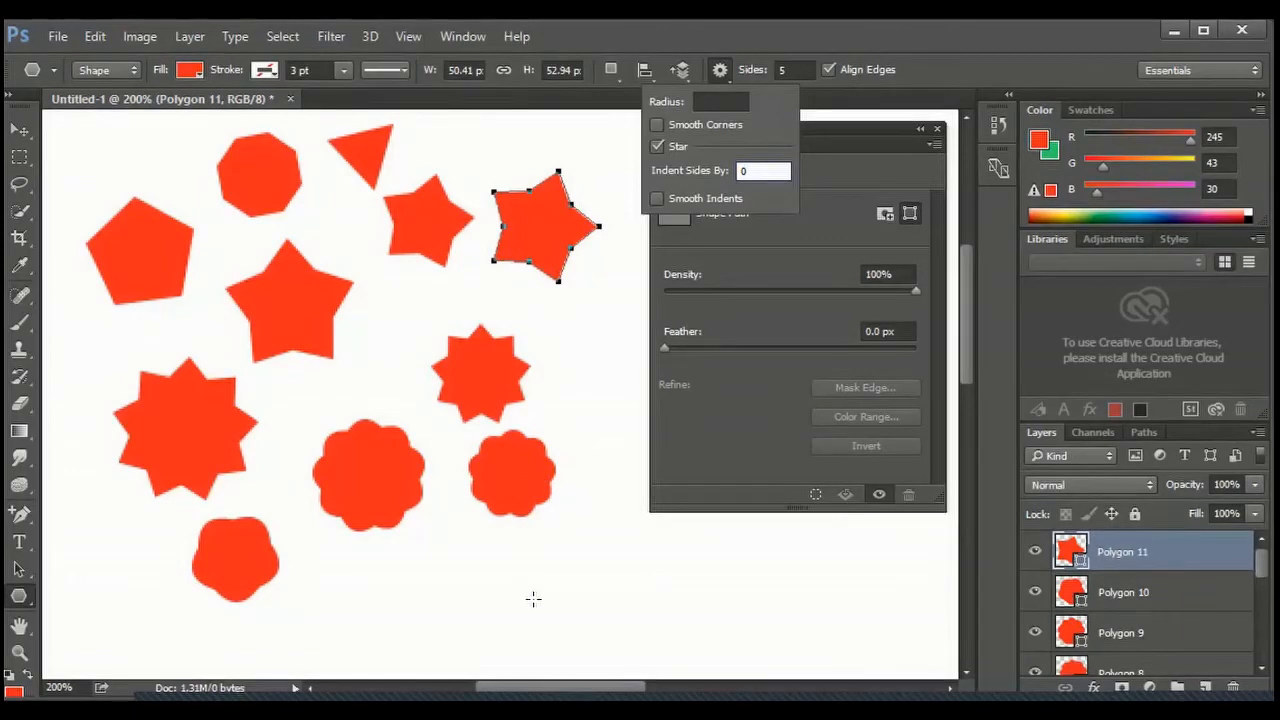
click(561, 568)
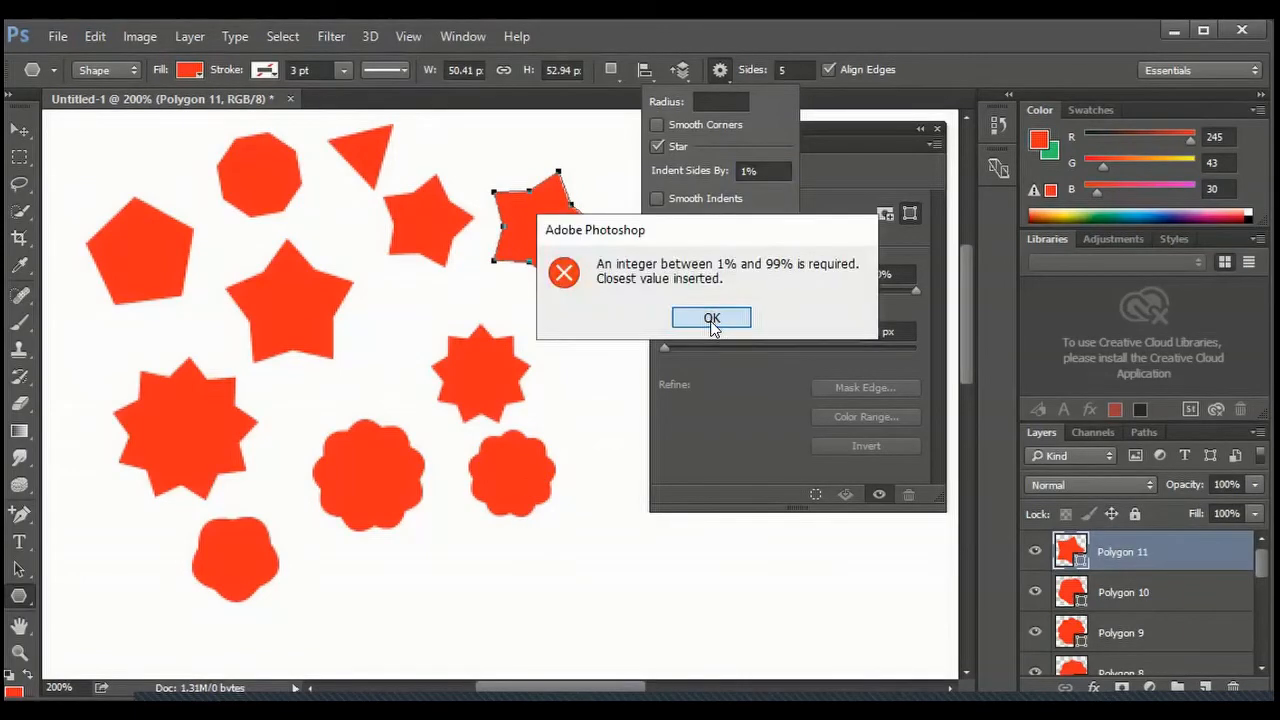
key(Return)
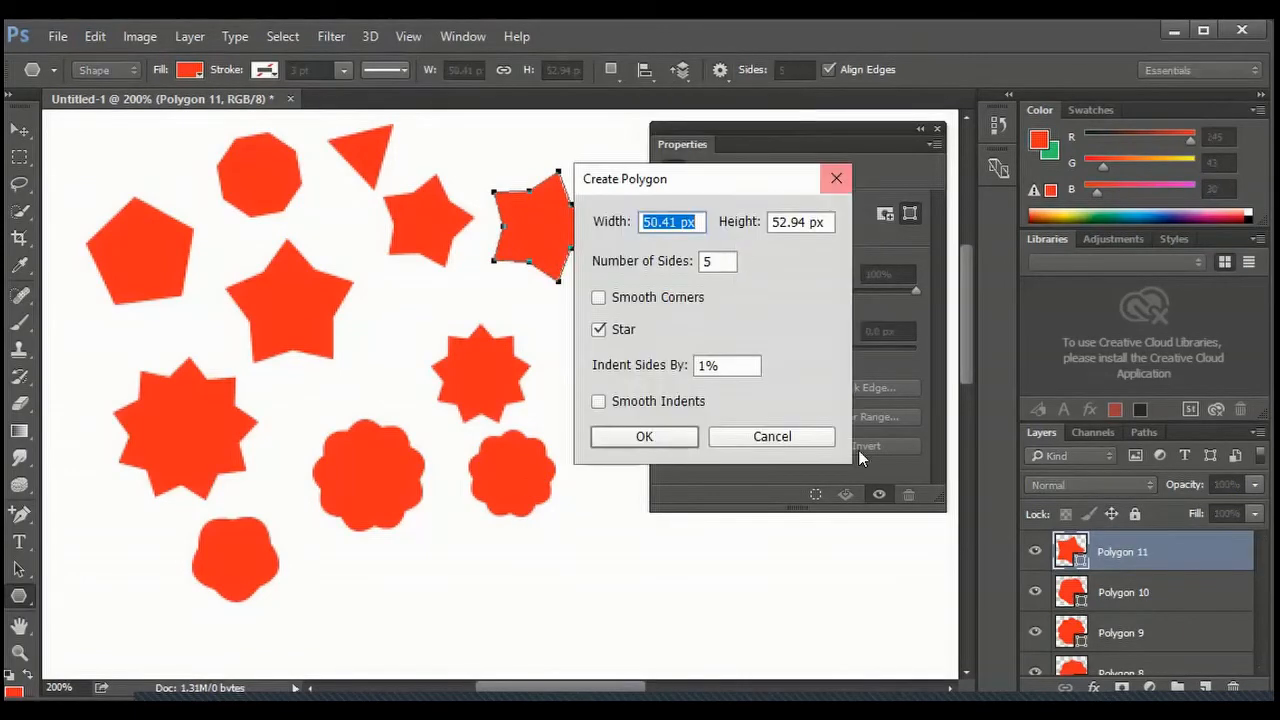
click(808, 436)
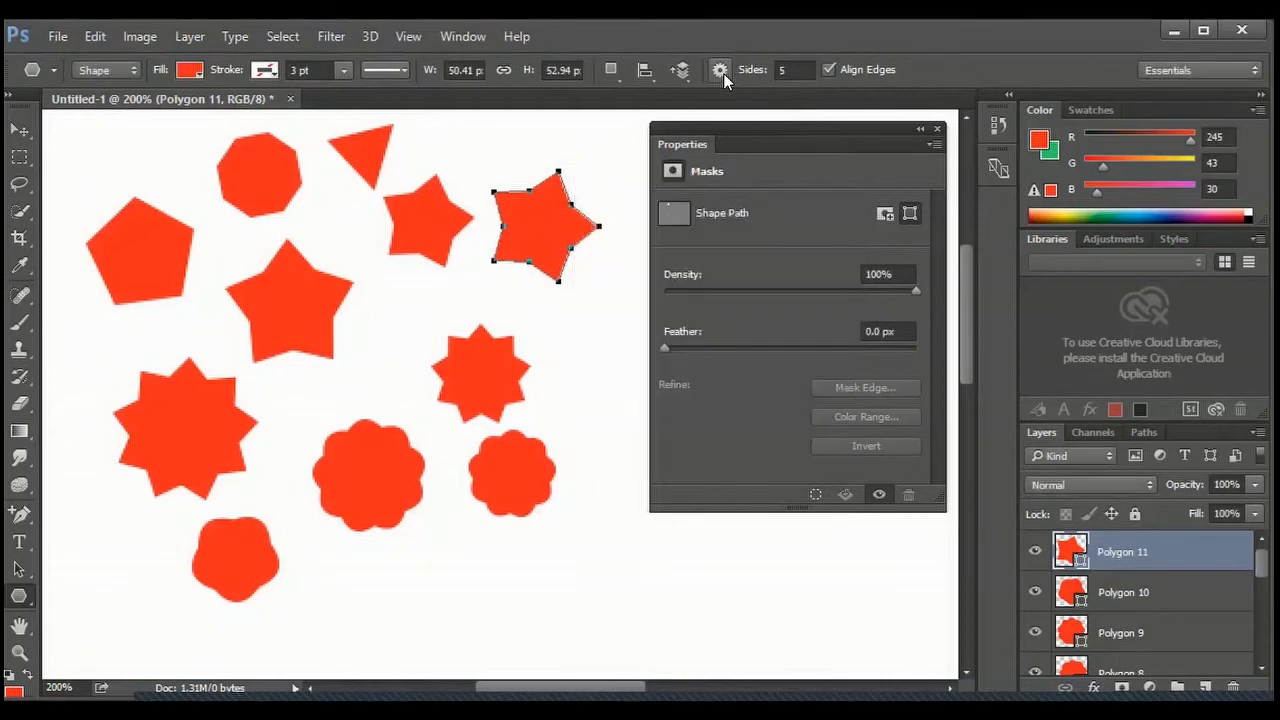
Step: Draw two five-pointed stars low on the canvas: about 41 × 42 px with a 10% indent and about 72 × 71 px with a 50% indent
click(723, 73)
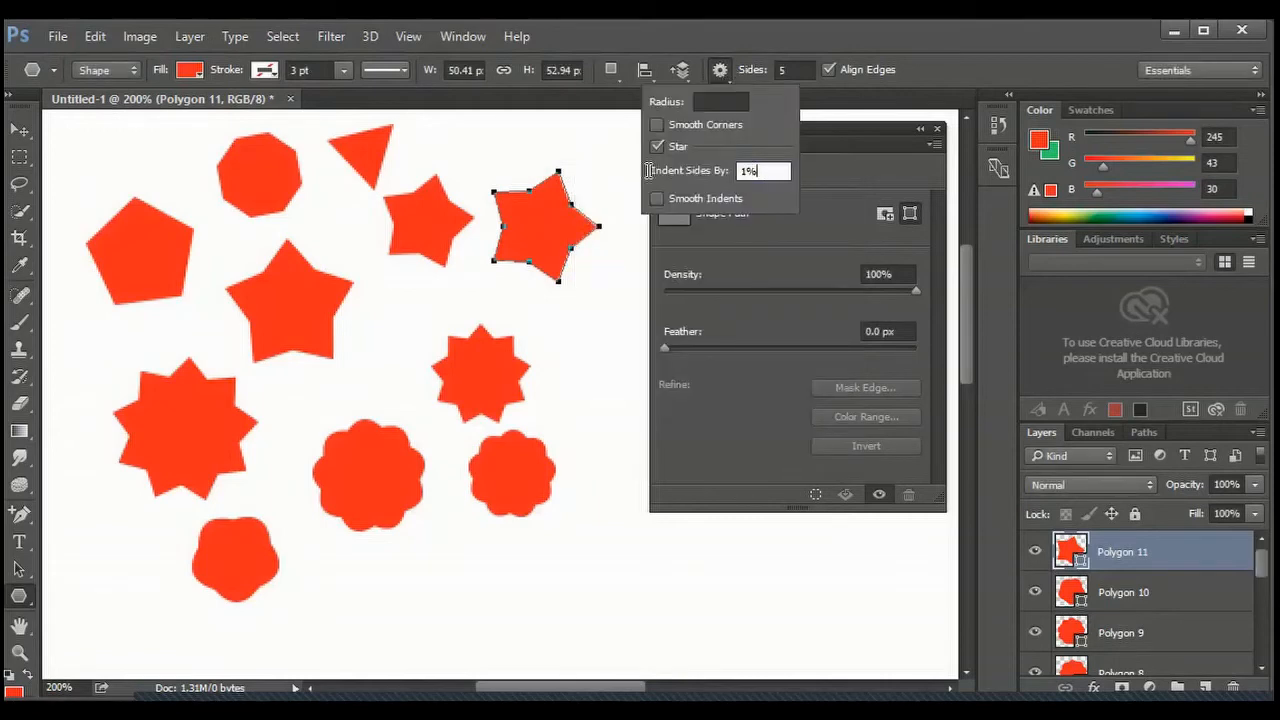
drag(652, 168, 666, 188)
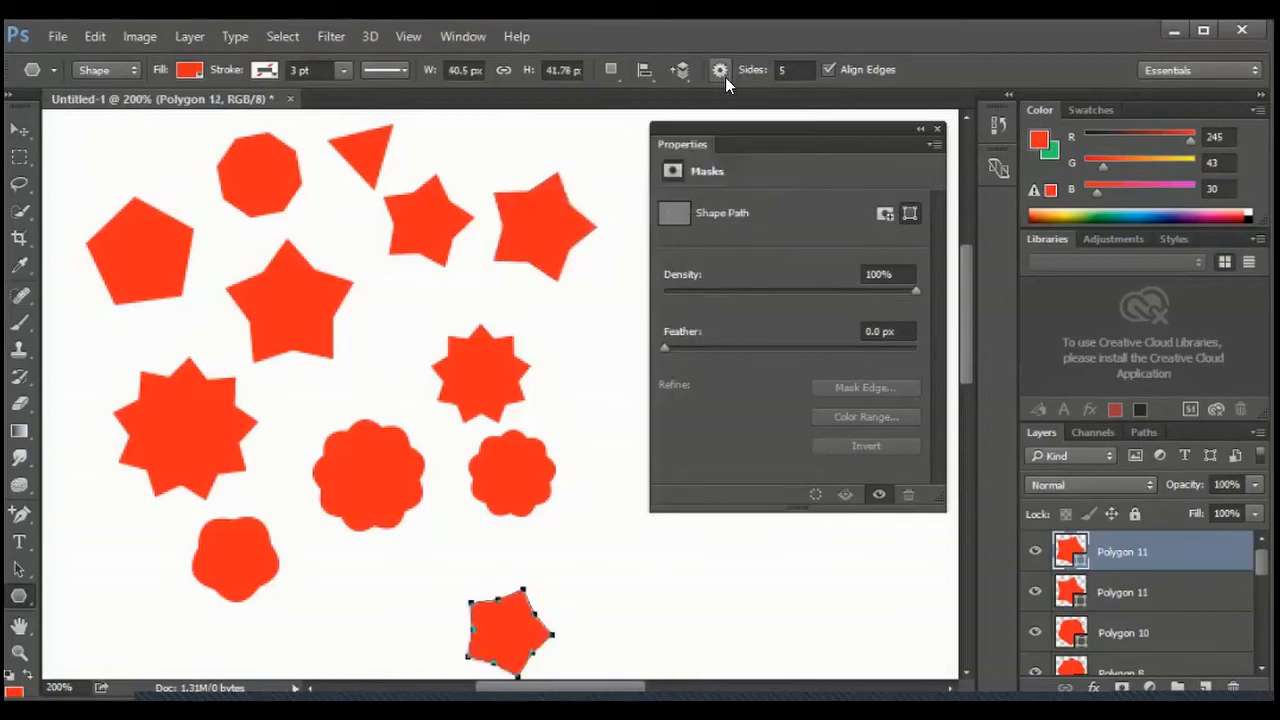
click(725, 77)
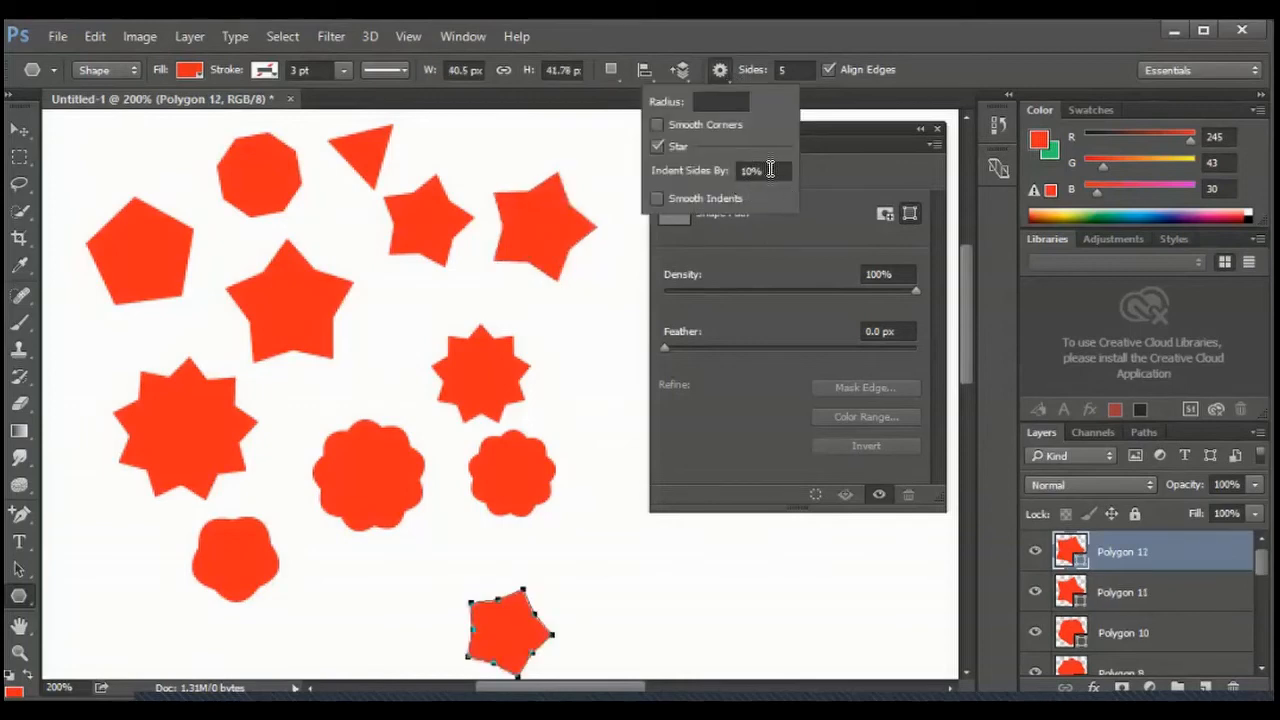
click(772, 170)
key(ctrl+a)
text(50)
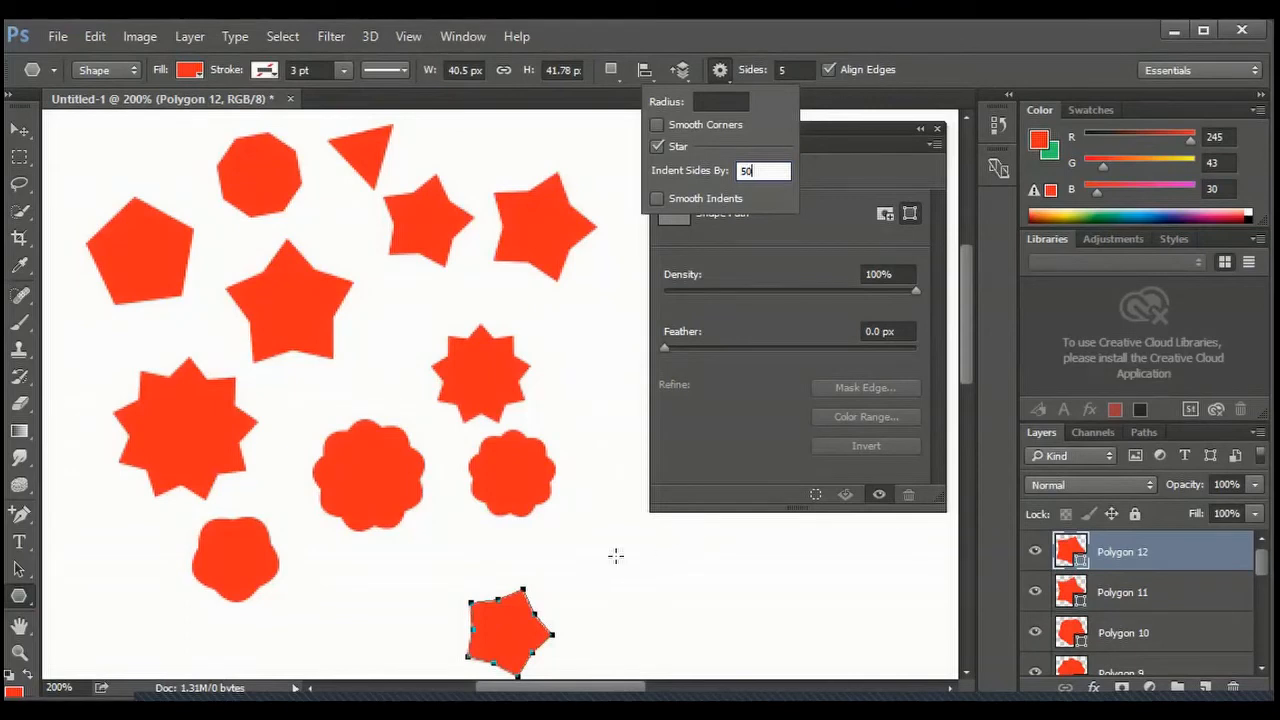
drag(630, 600, 616, 533)
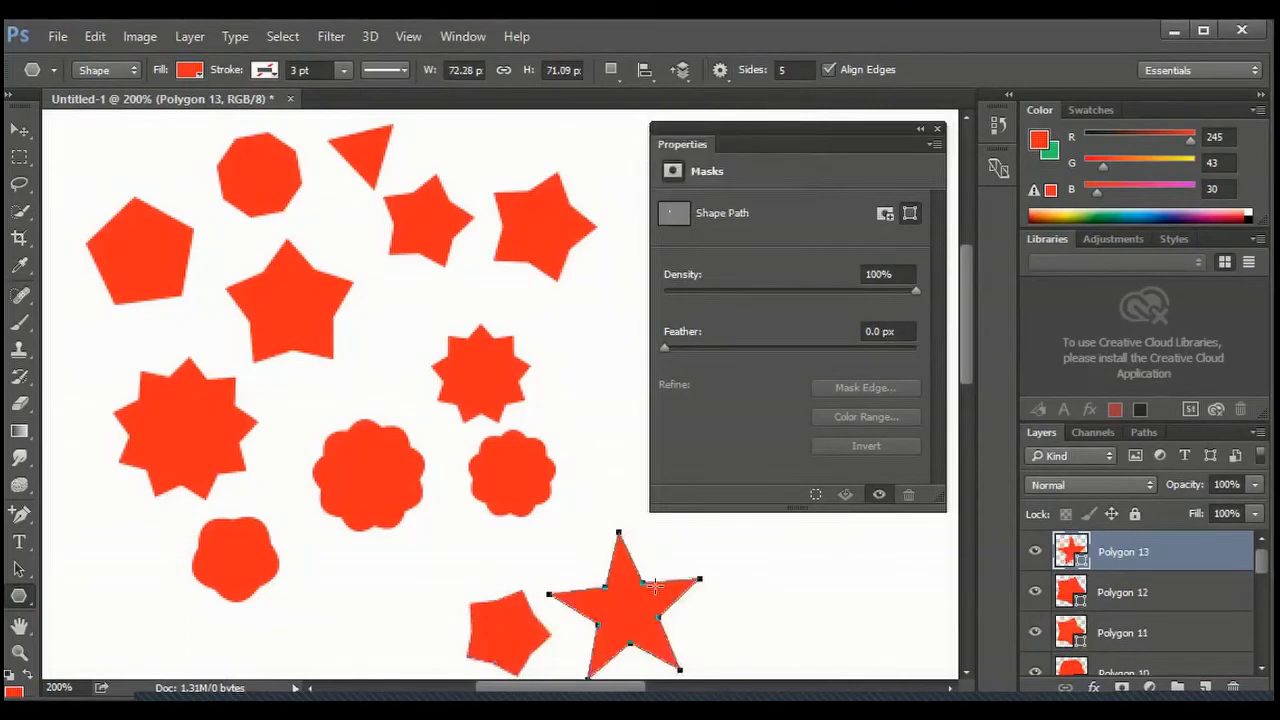
Step: Try to set the star's side indent to 100% and dismiss the polygon creation dialog without adding a shape
click(720, 70)
click(766, 172)
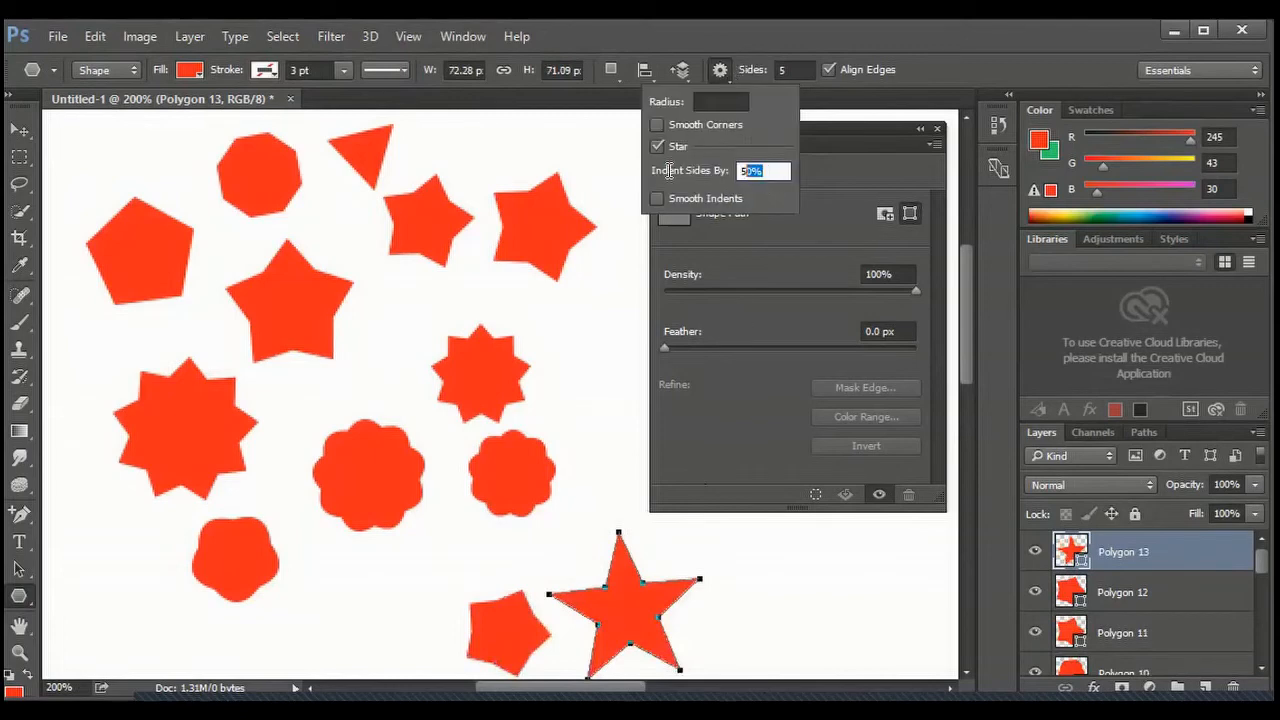
text(100)
key(Return)
key(Return)
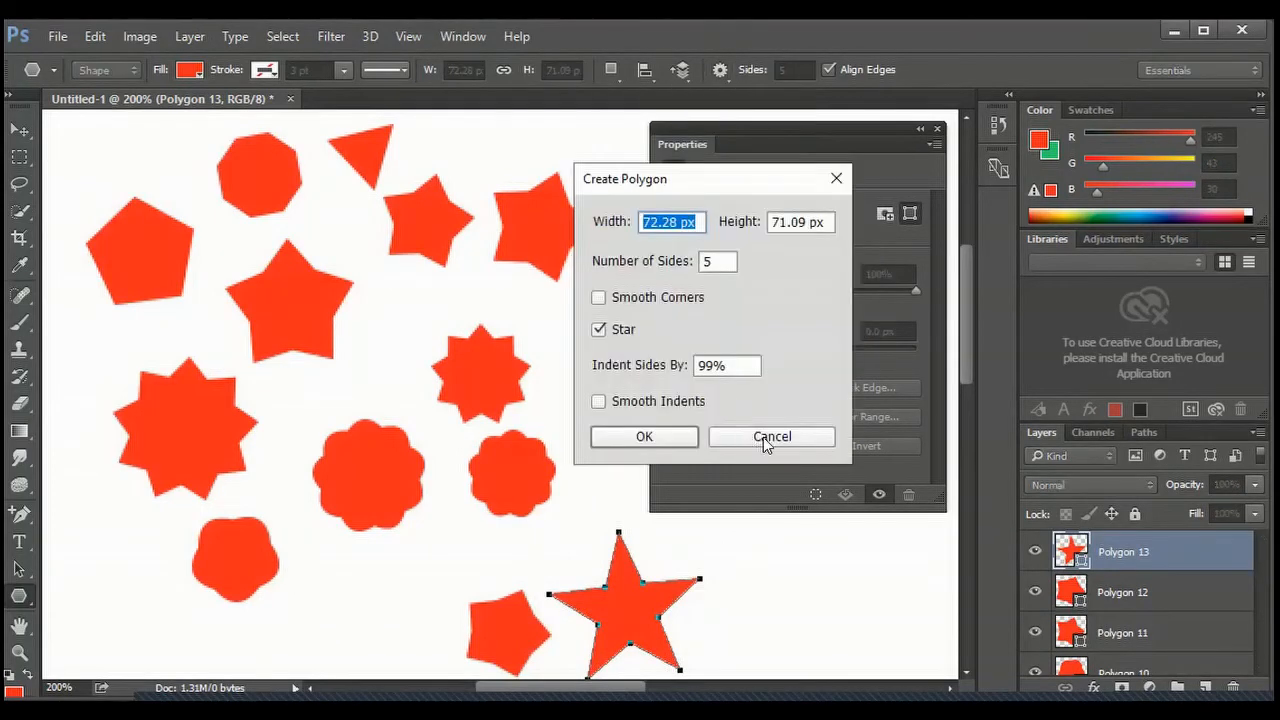
click(771, 434)
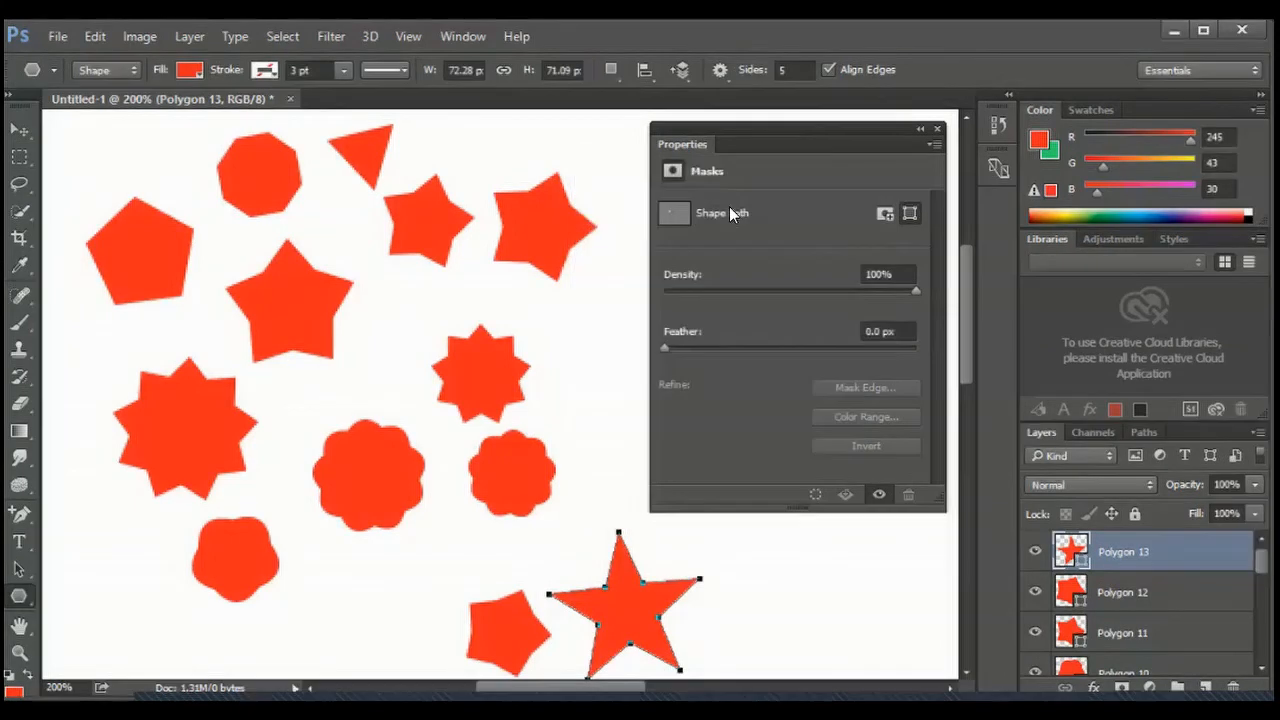
Step: Draw a thin five-armed star about 33 × 32 px with a 99% side indent, to the right of the large sharp star
click(720, 70)
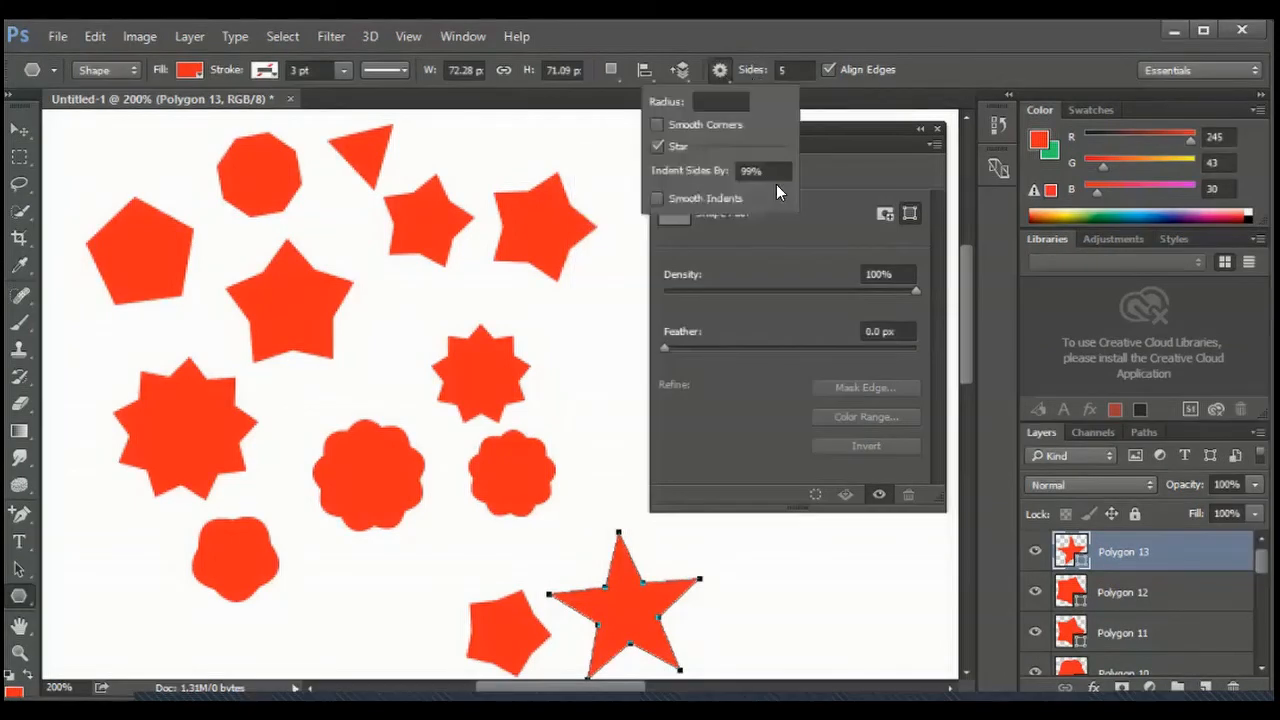
click(768, 170)
double_click(760, 171)
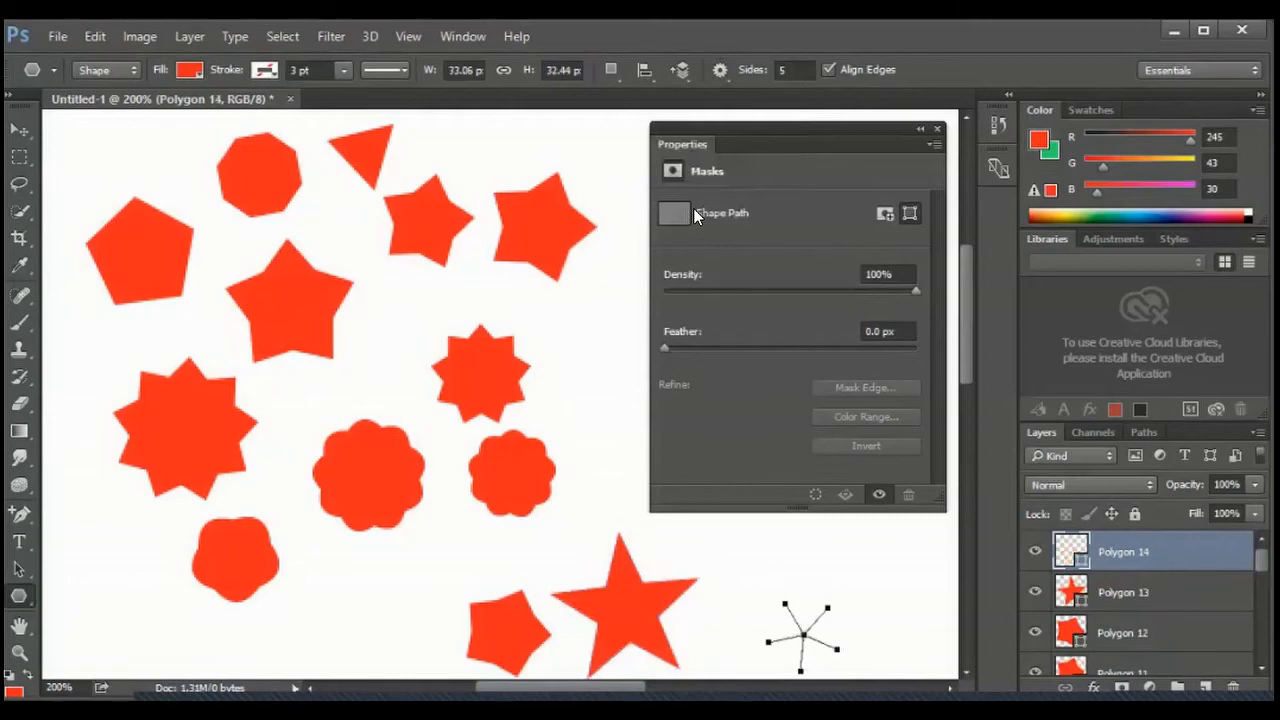
Step: Set the side indent to 50% and draw a five-pointed star about 61 × 63 px, left of the small blunt star
click(720, 70)
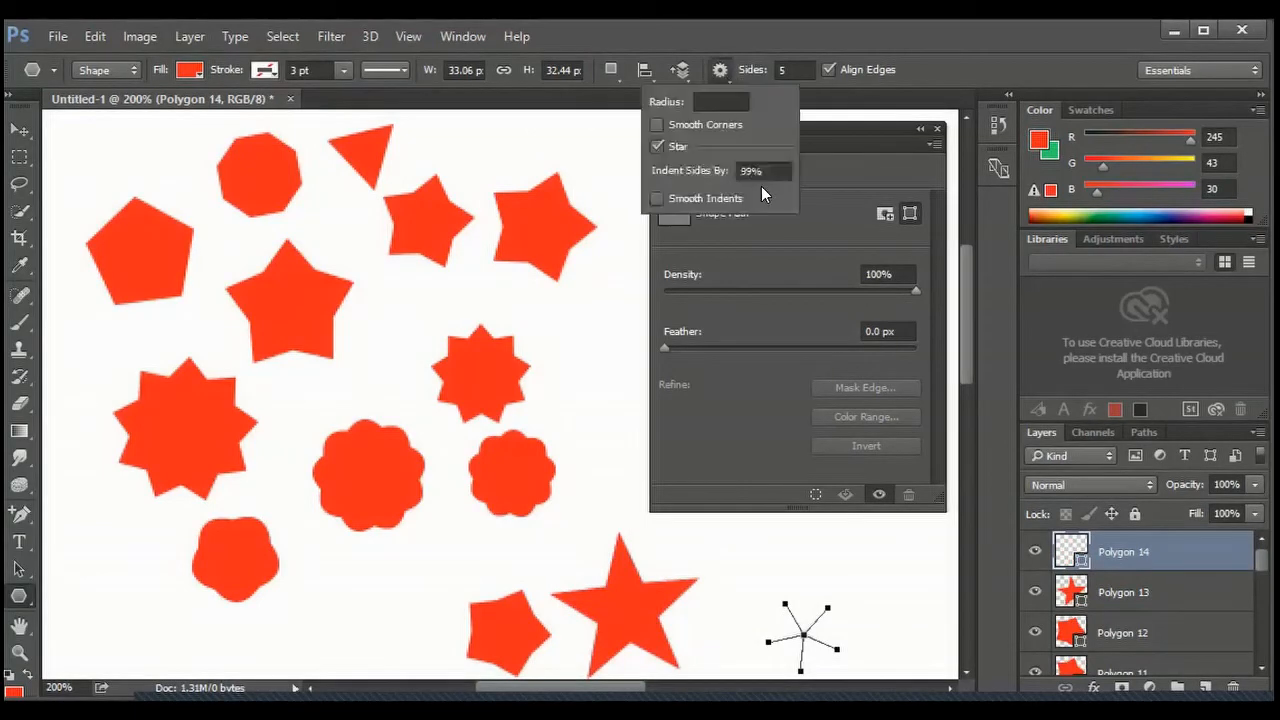
double_click(760, 171)
text(50)
drag(390, 577, 420, 610)
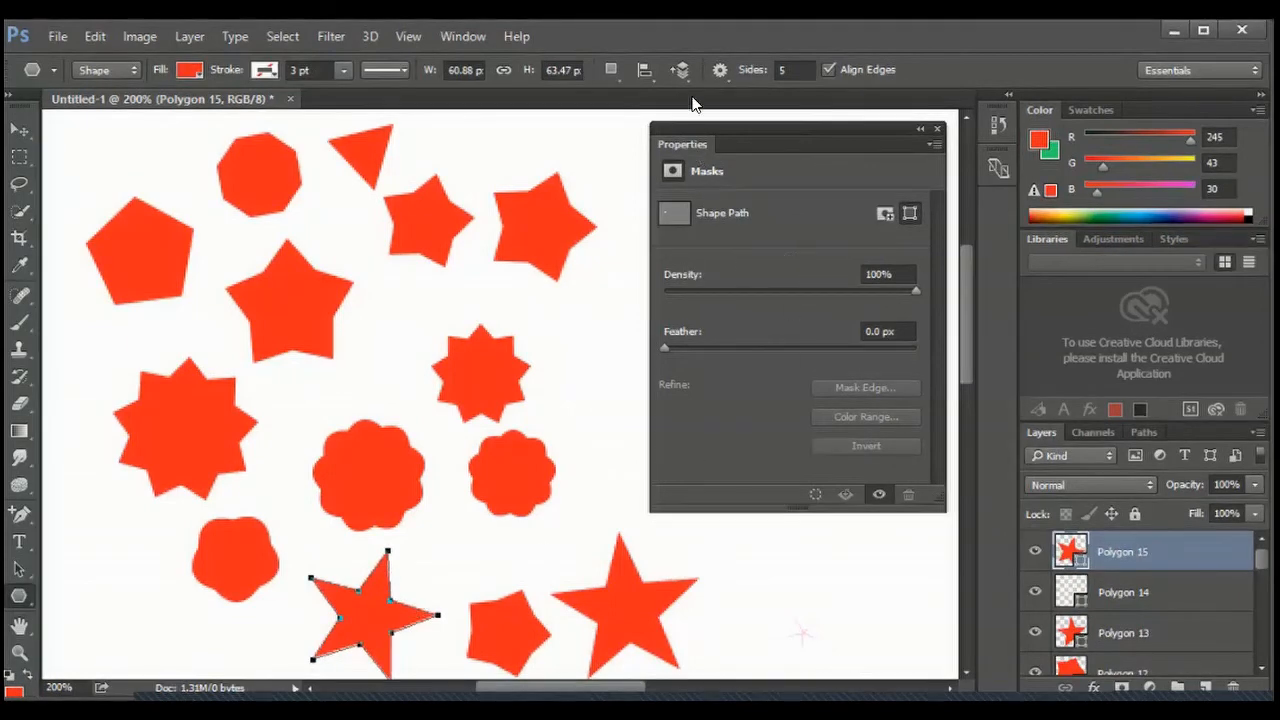
Step: Enable Smooth Indents and draw a five-pointed star about 52 × 50 px over the thin five-armed star
click(720, 70)
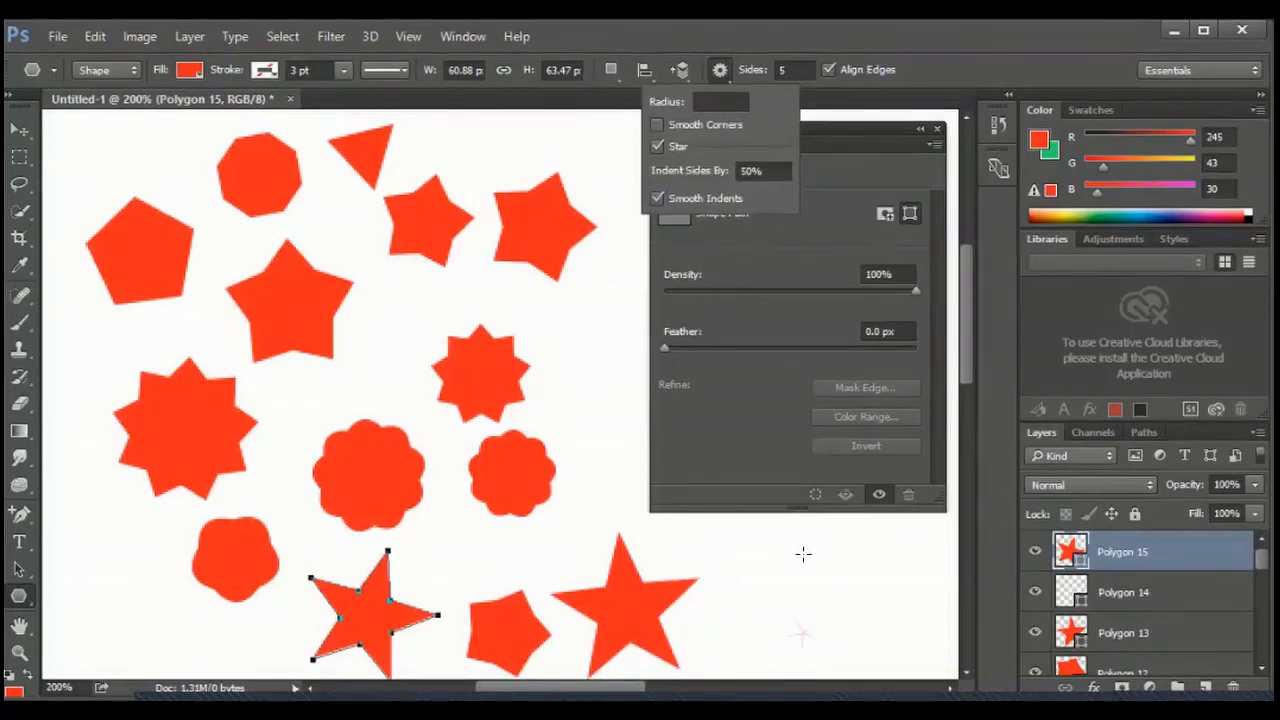
drag(808, 602, 840, 650)
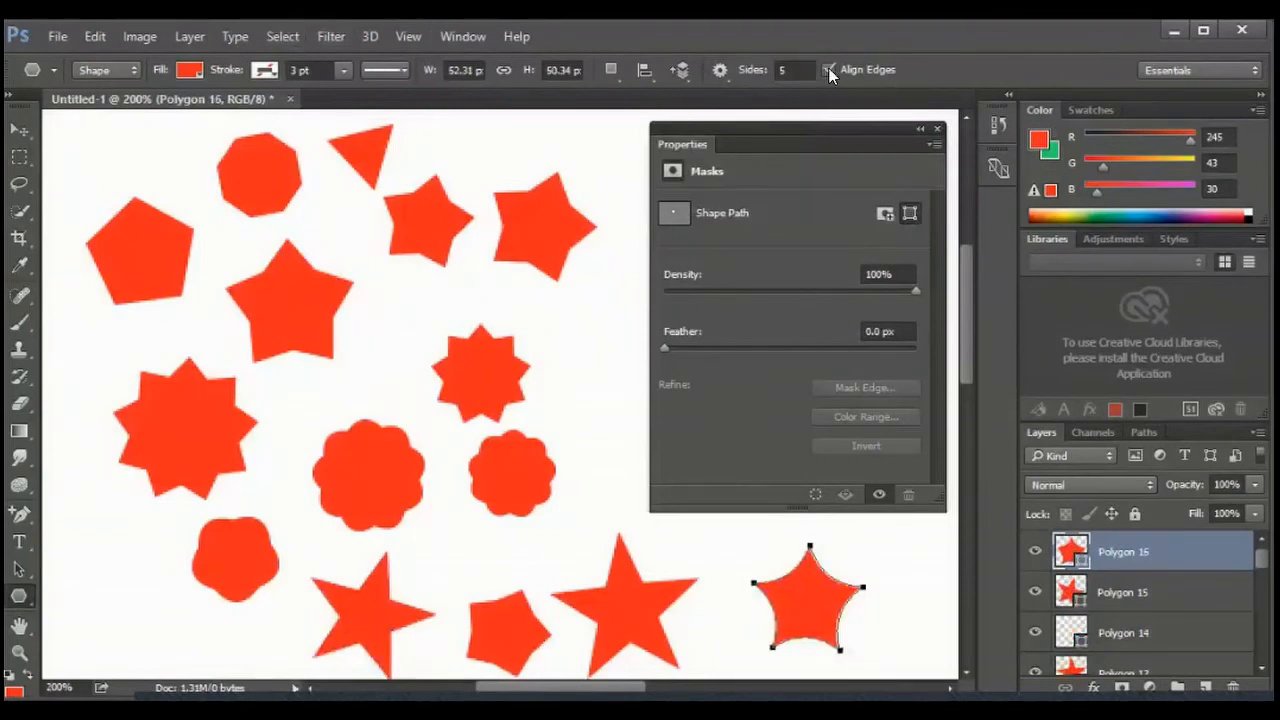
click(725, 74)
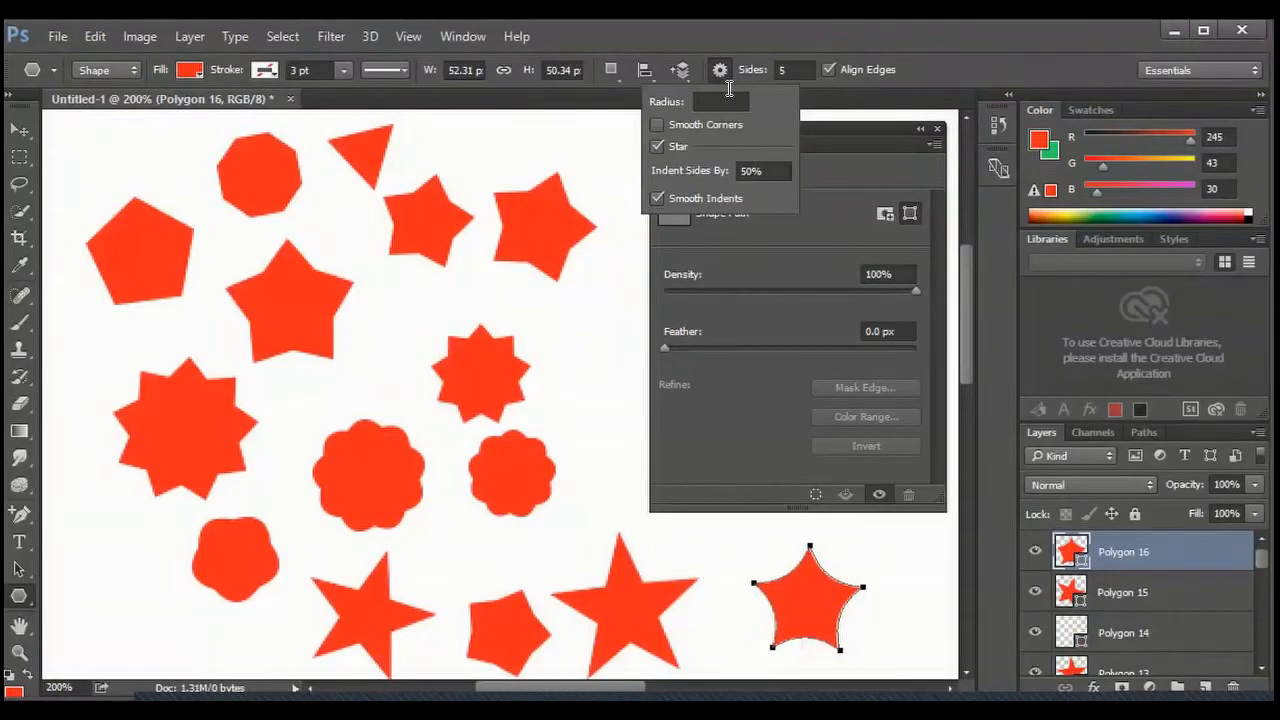
click(948, 30)
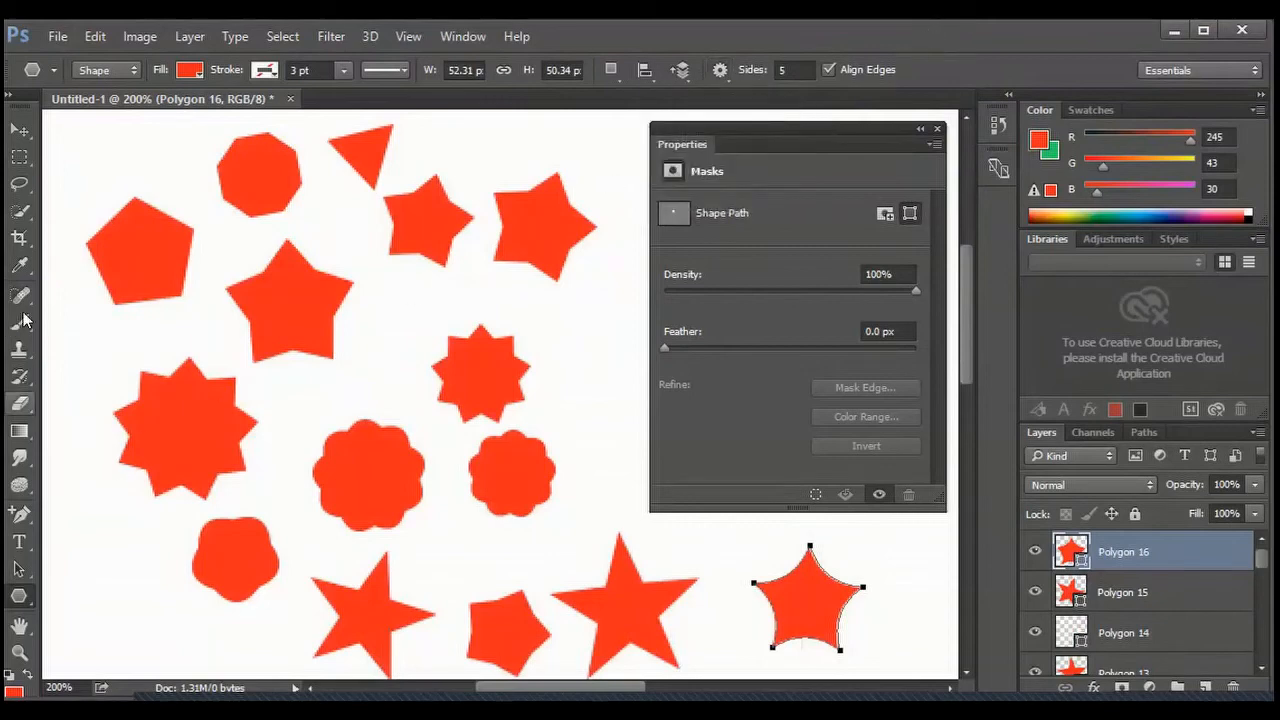
Step: Select all the polygon and star shapes with the Move Tool and delete them, keeping only the Background layer
click(20, 129)
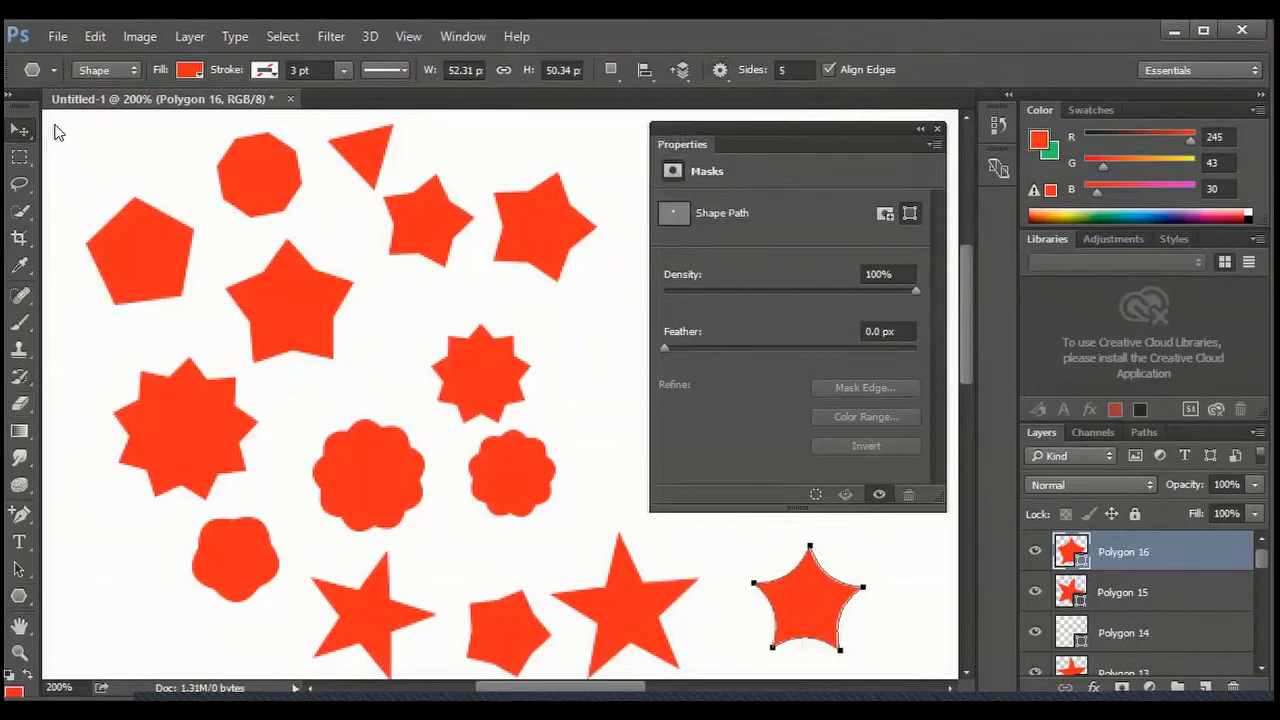
click(763, 615)
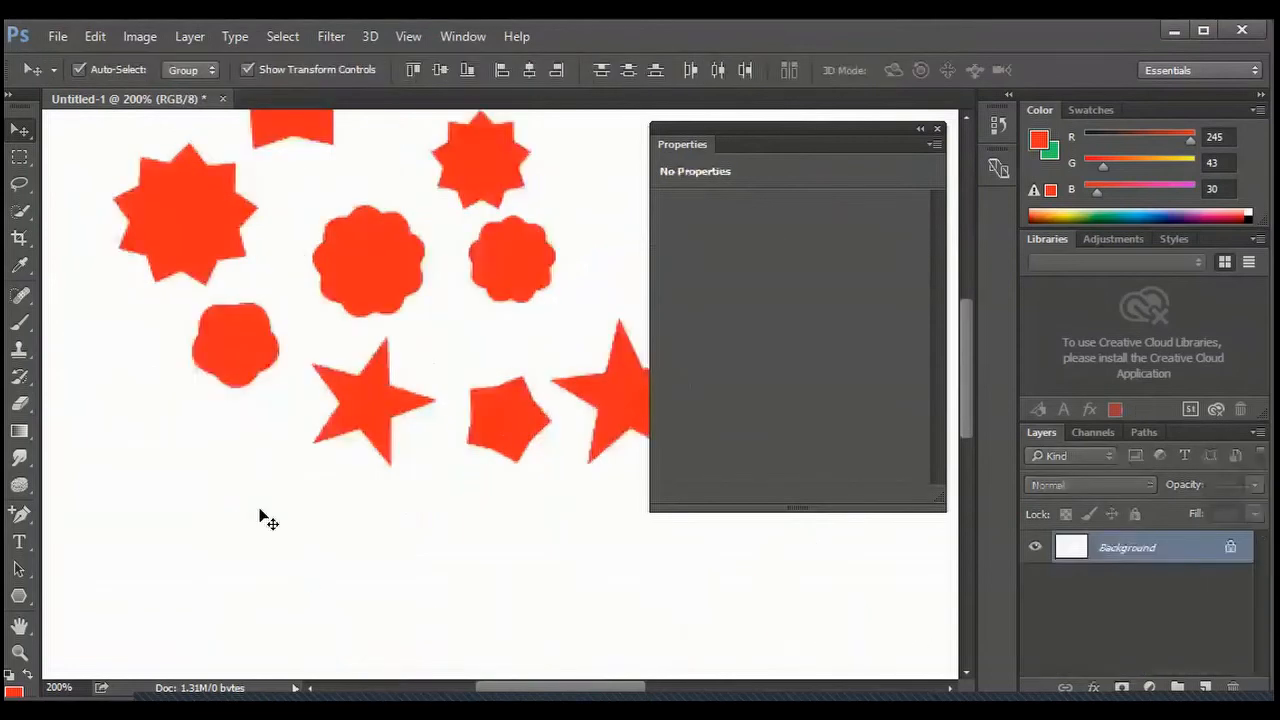
Step: Draw a rising diagonal line about 94 × 96 px with the Line Tool at a 10 px weight
click(30, 598)
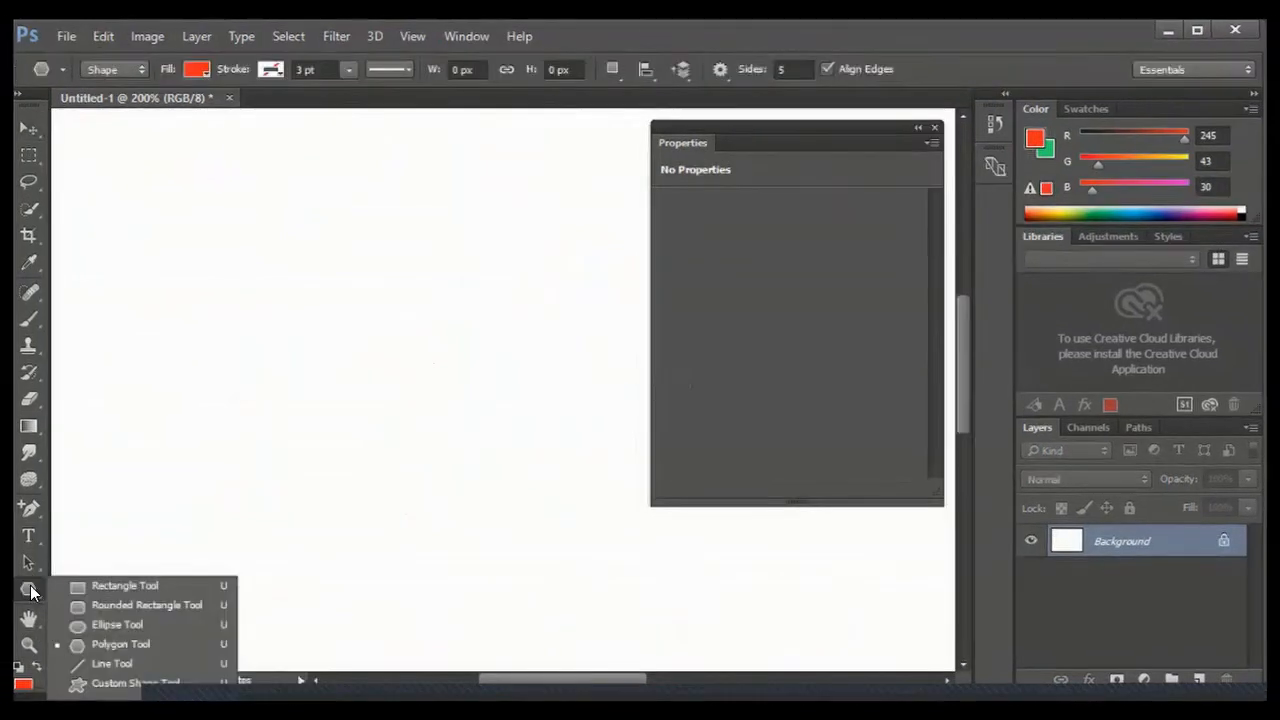
click(110, 663)
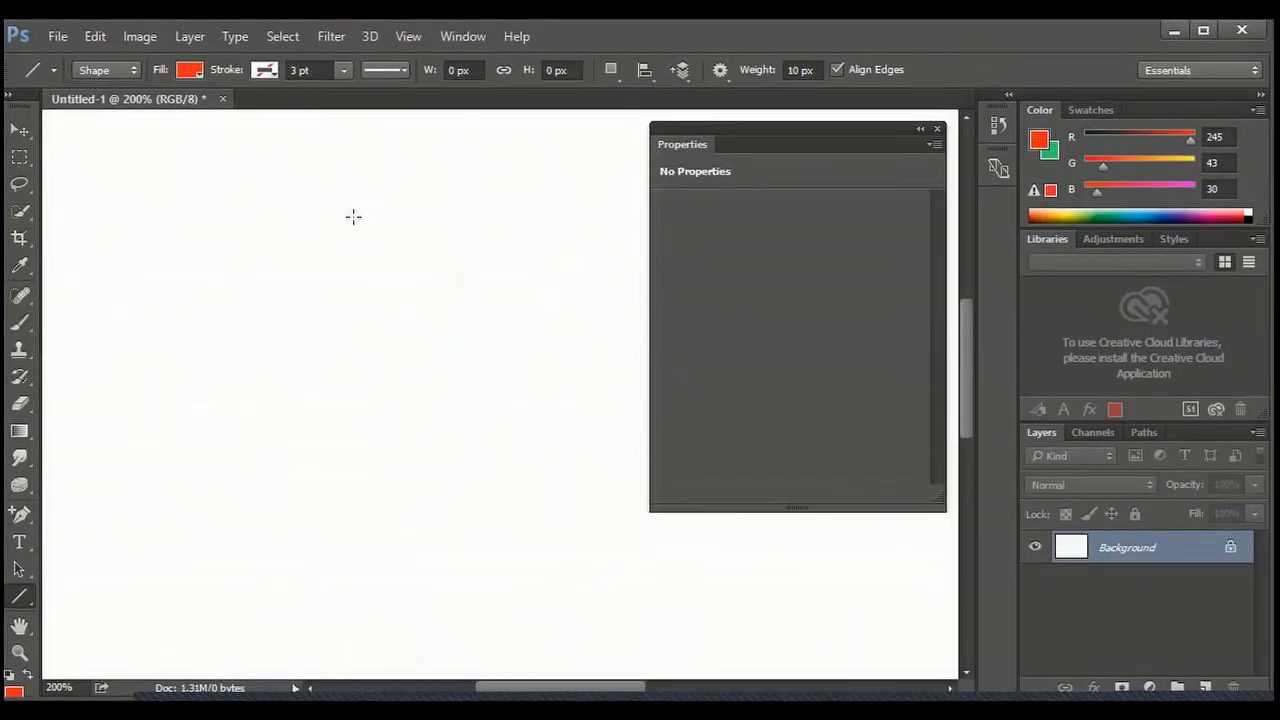
drag(173, 409, 352, 218)
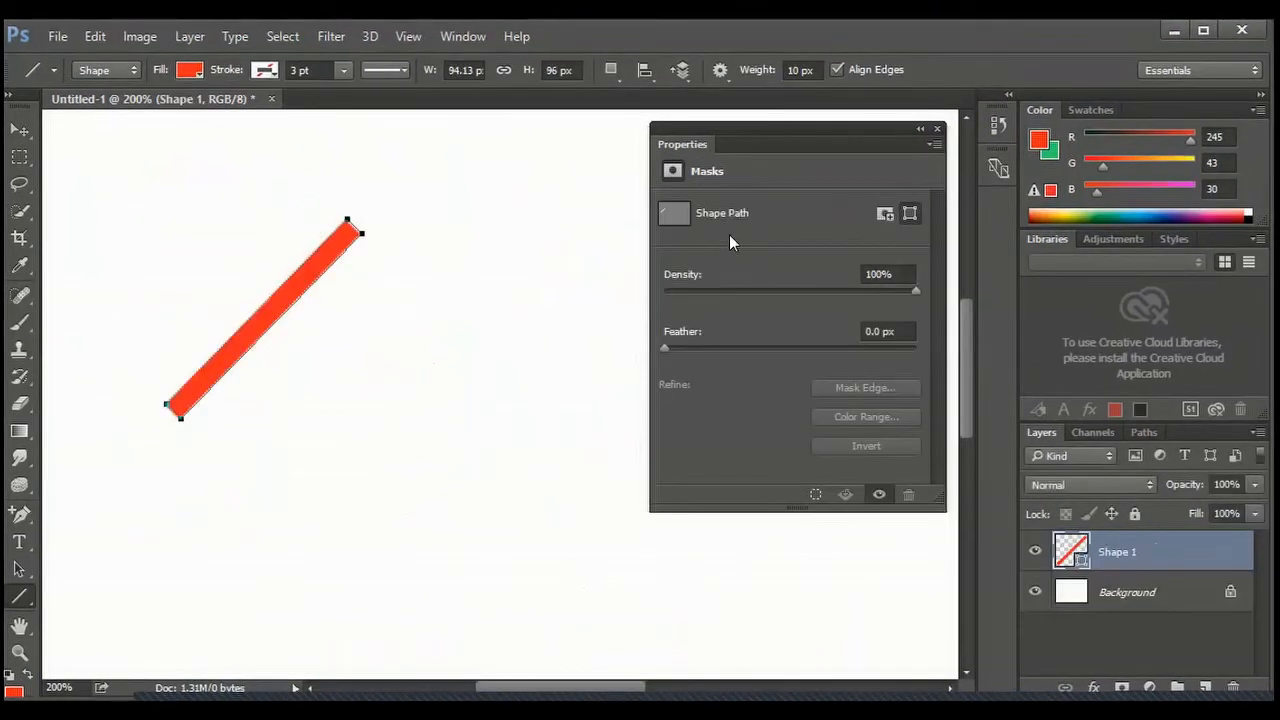
Step: Set the line weight to 1 px and draw a thin diagonal line about 88 × 107 px, to the lower right of the thick line
click(800, 70)
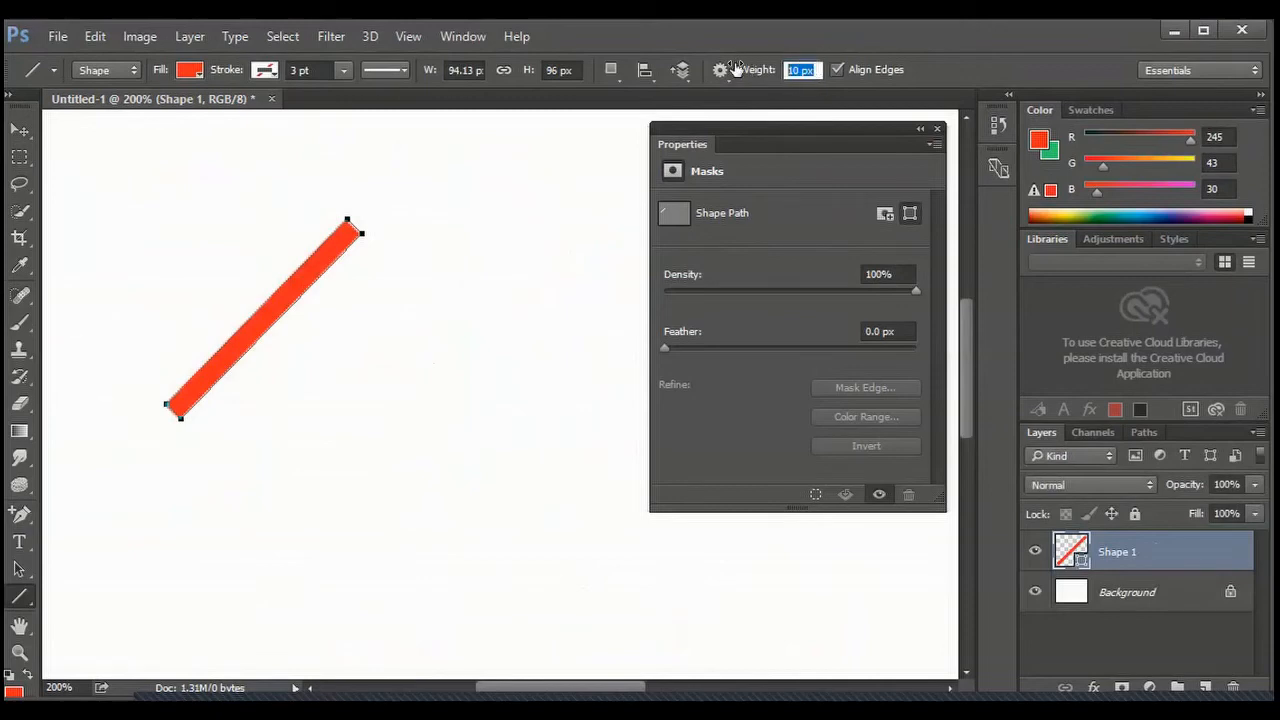
text(1)
key(Return)
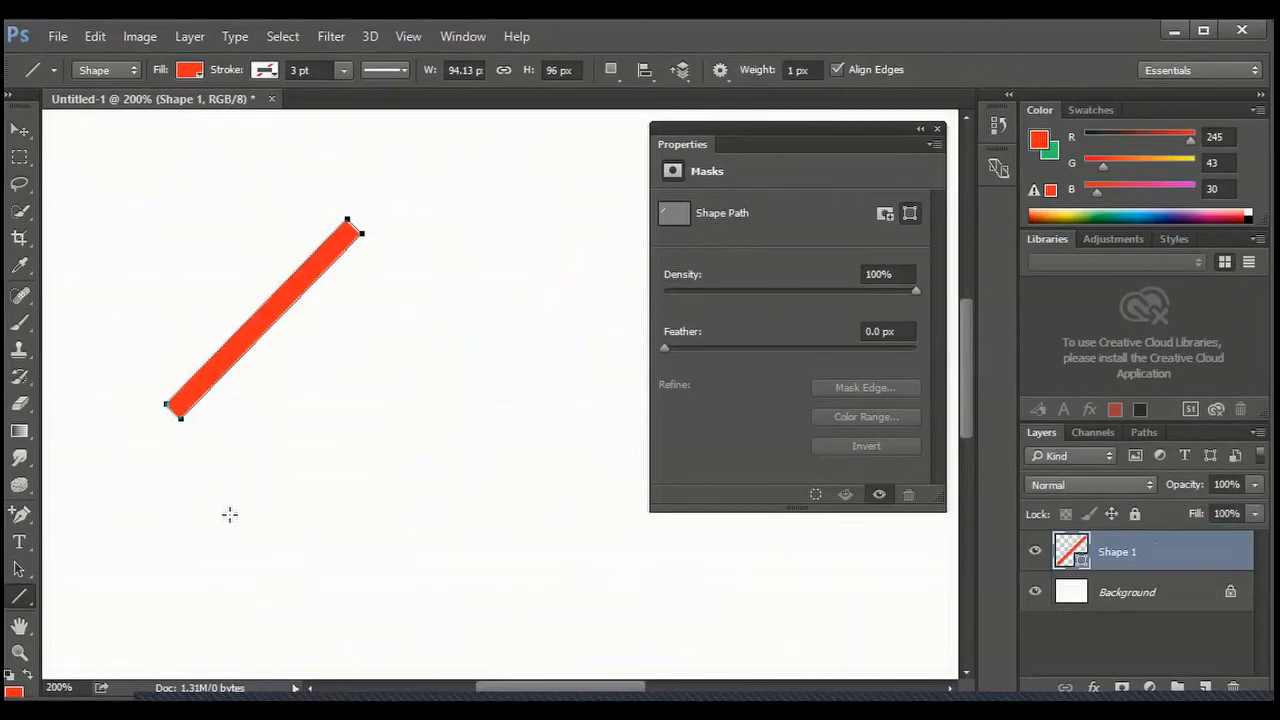
drag(231, 517, 412, 297)
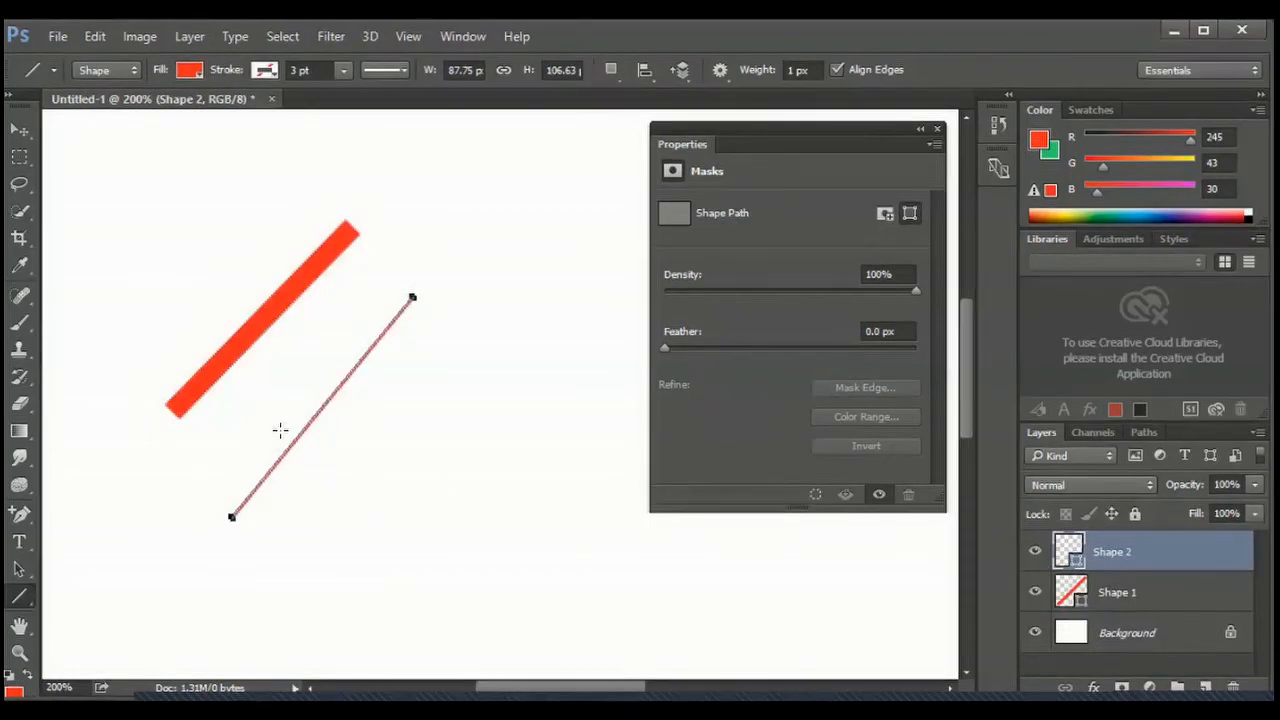
Step: Set the line weight to 5 px and draw a diagonal line about 68 × 81 px, to the right of the thin line
click(792, 68)
double_click(792, 68)
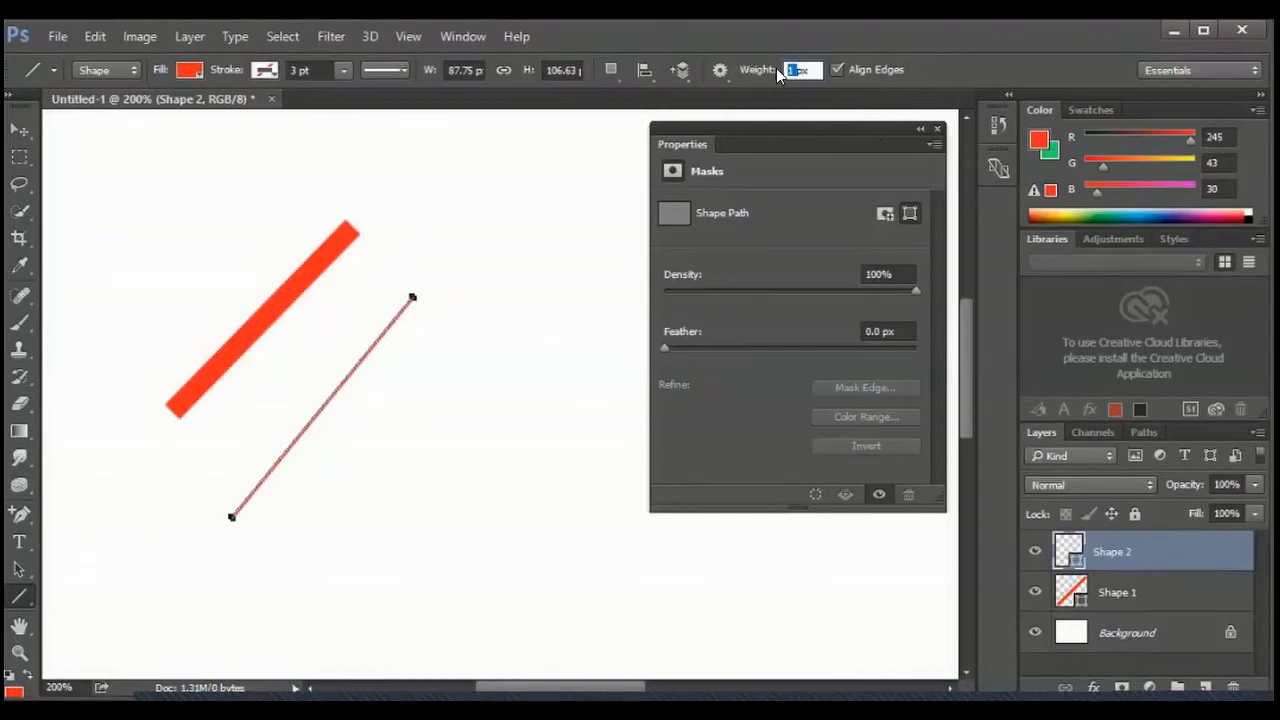
text(5)
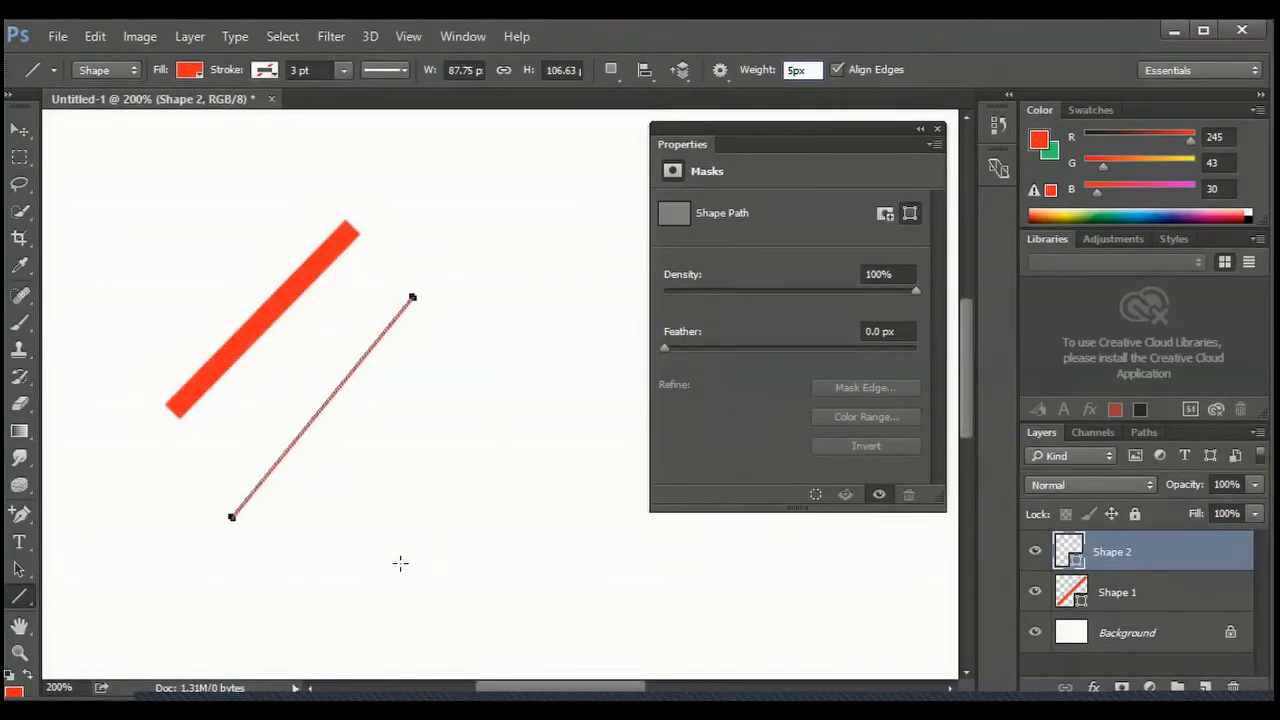
key(Return)
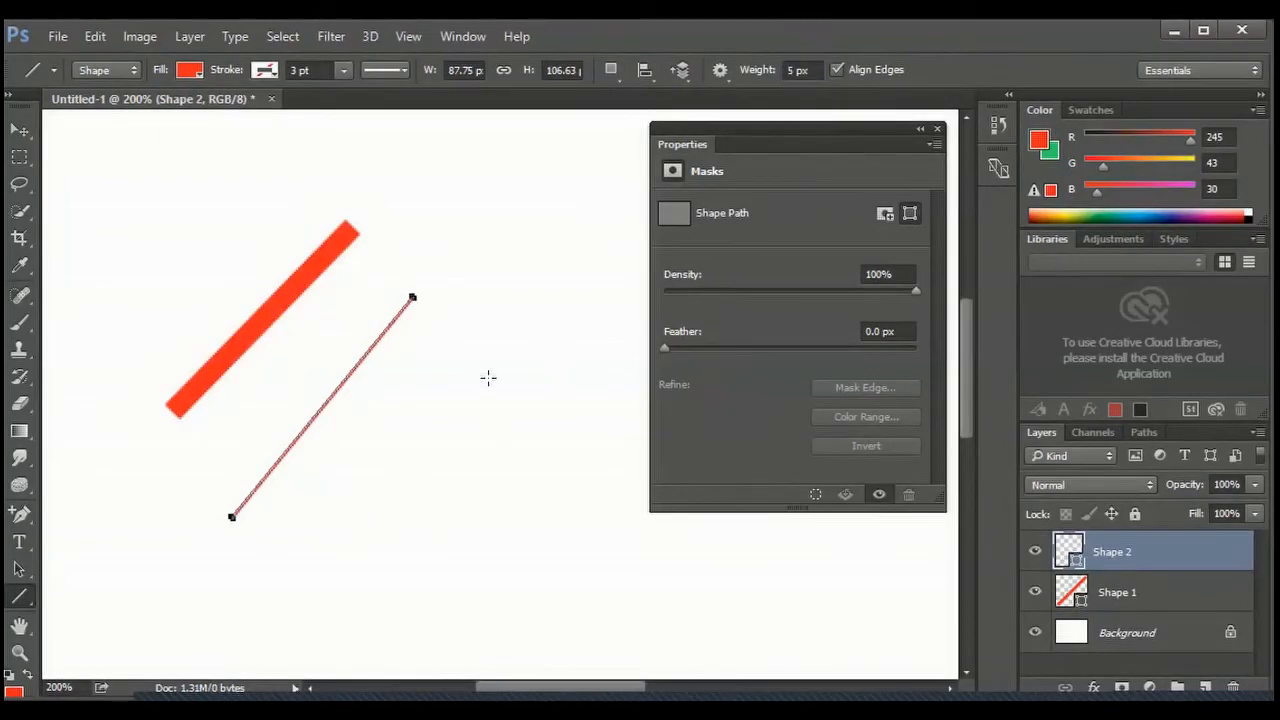
drag(487, 379, 351, 543)
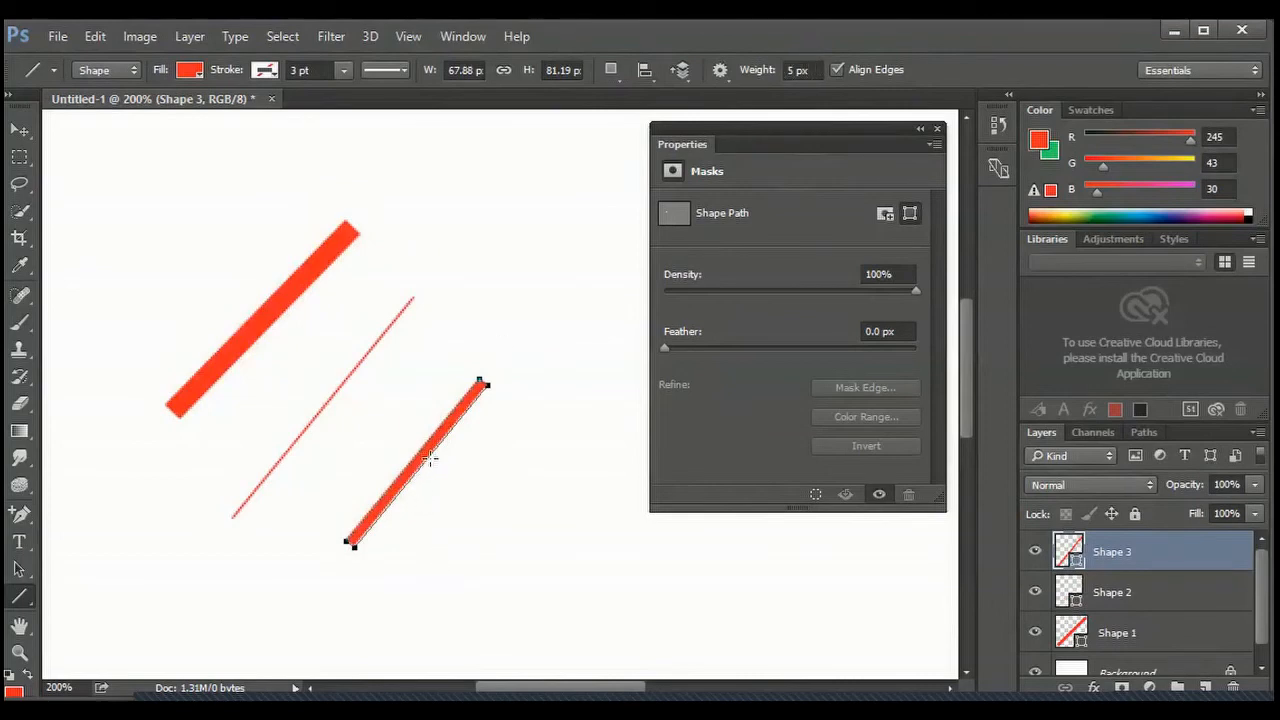
scroll(430, 458, up, 5)
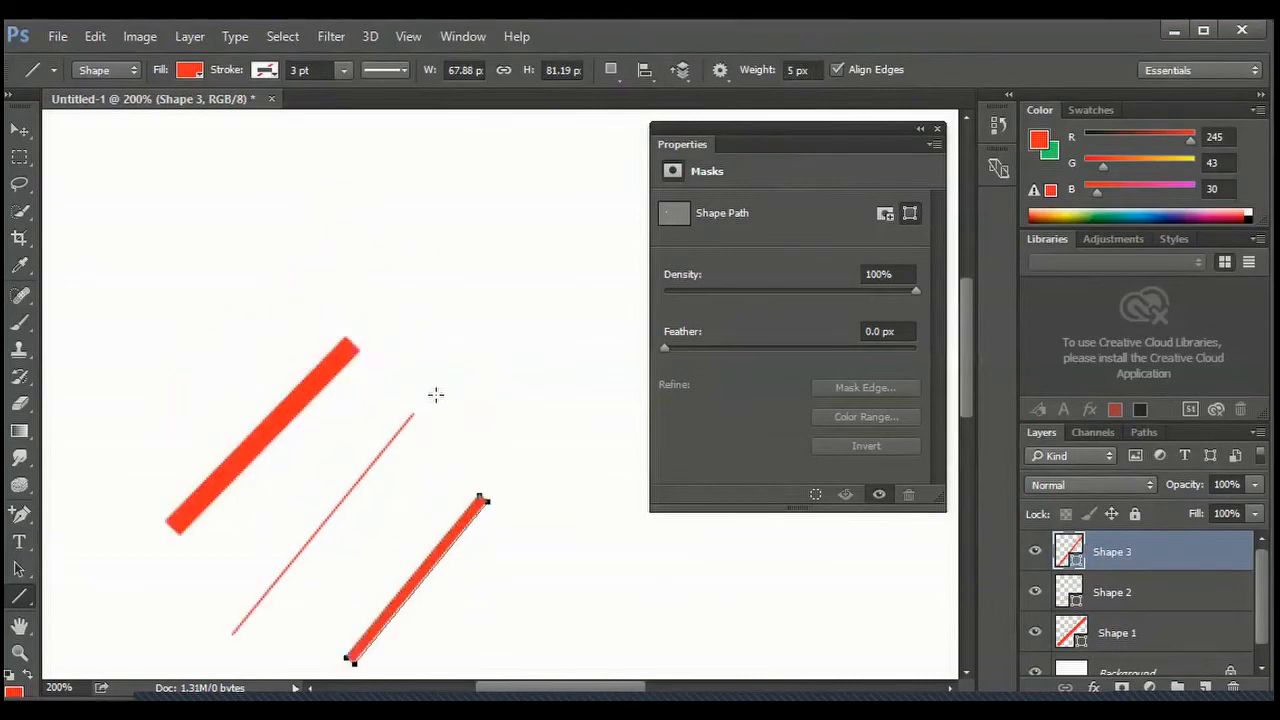
scroll(436, 395, down, 3)
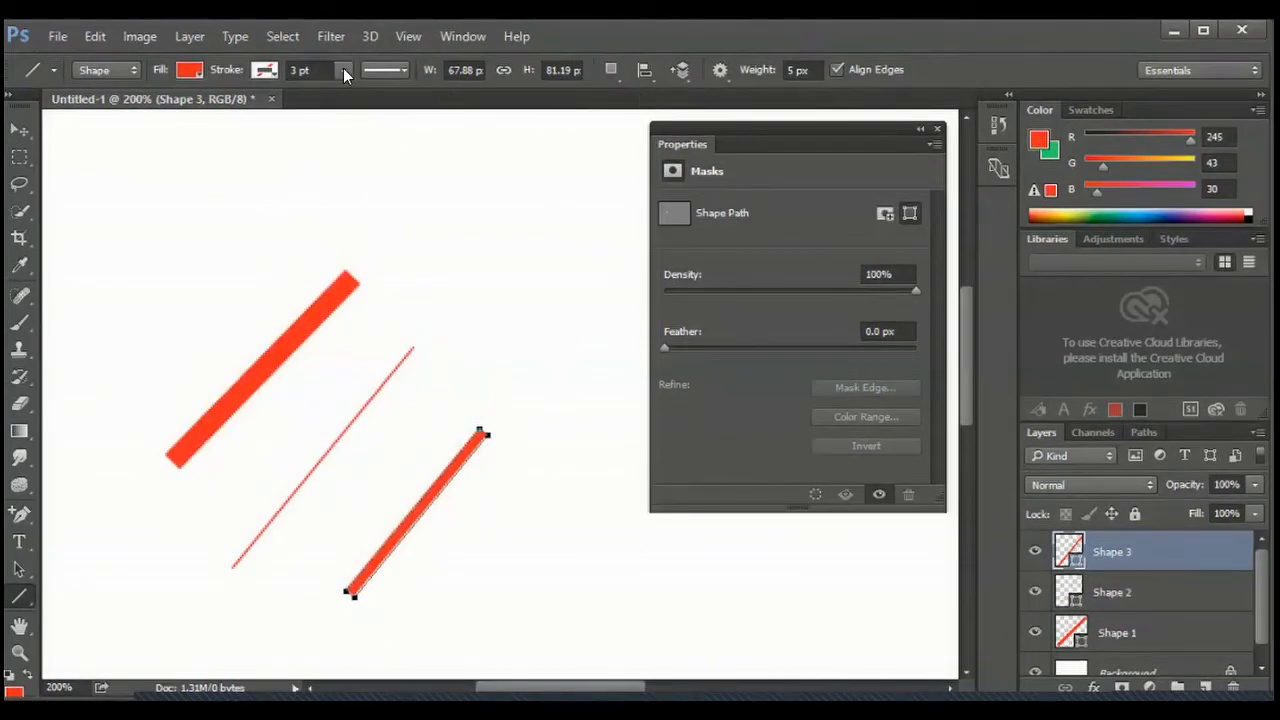
Step: Set the line weight to 19 px and draw a diagonal line about 86 × 83 px, above the thick line
click(800, 70)
click(830, 131)
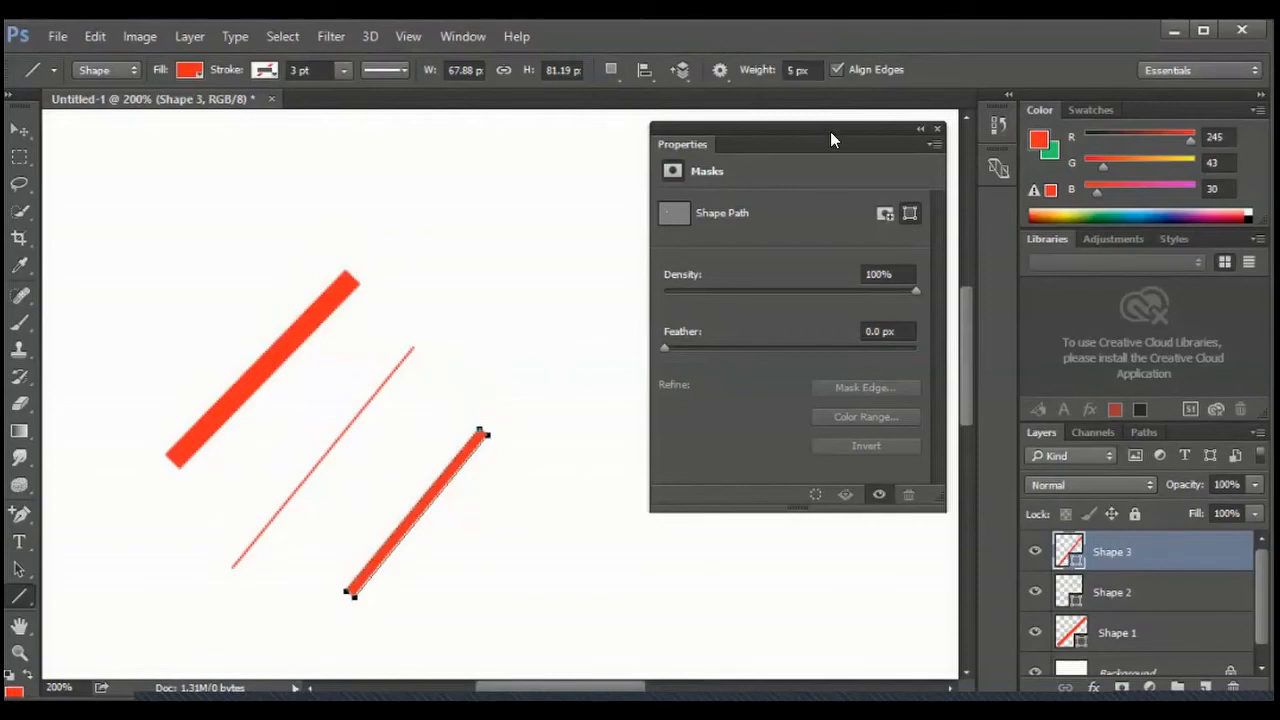
click(810, 69)
text(19)
key(Return)
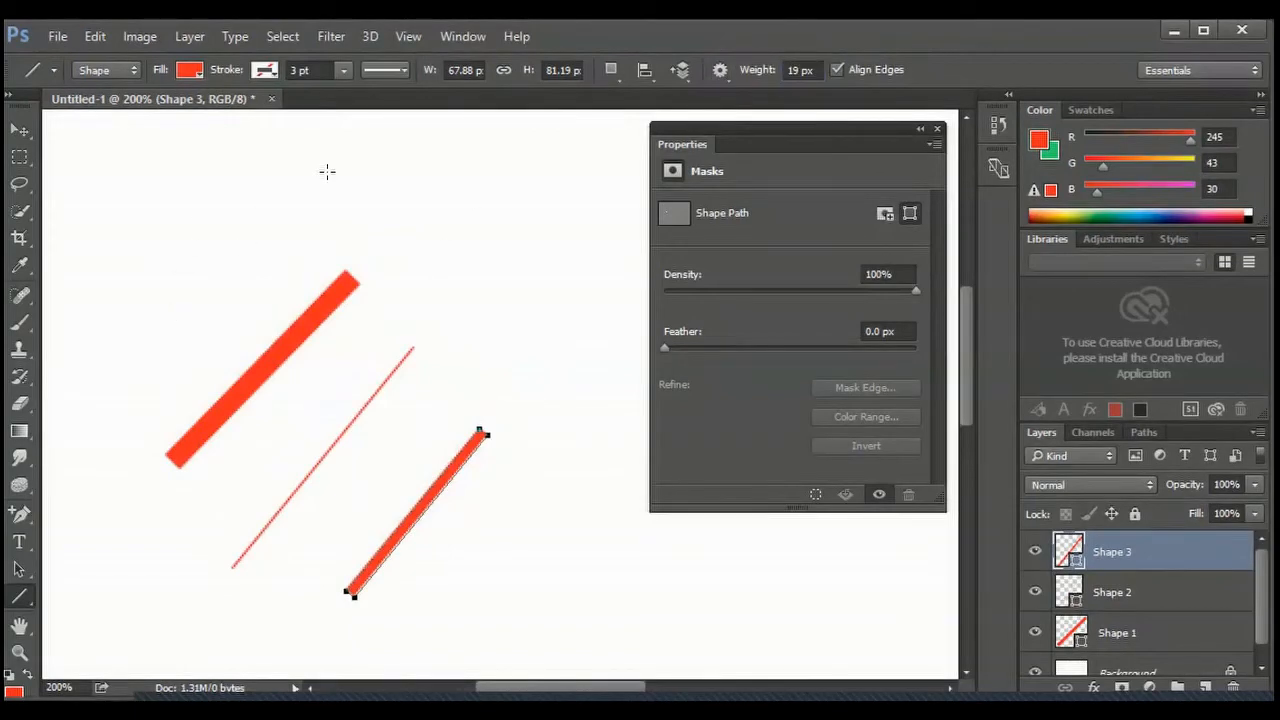
drag(327, 172, 177, 316)
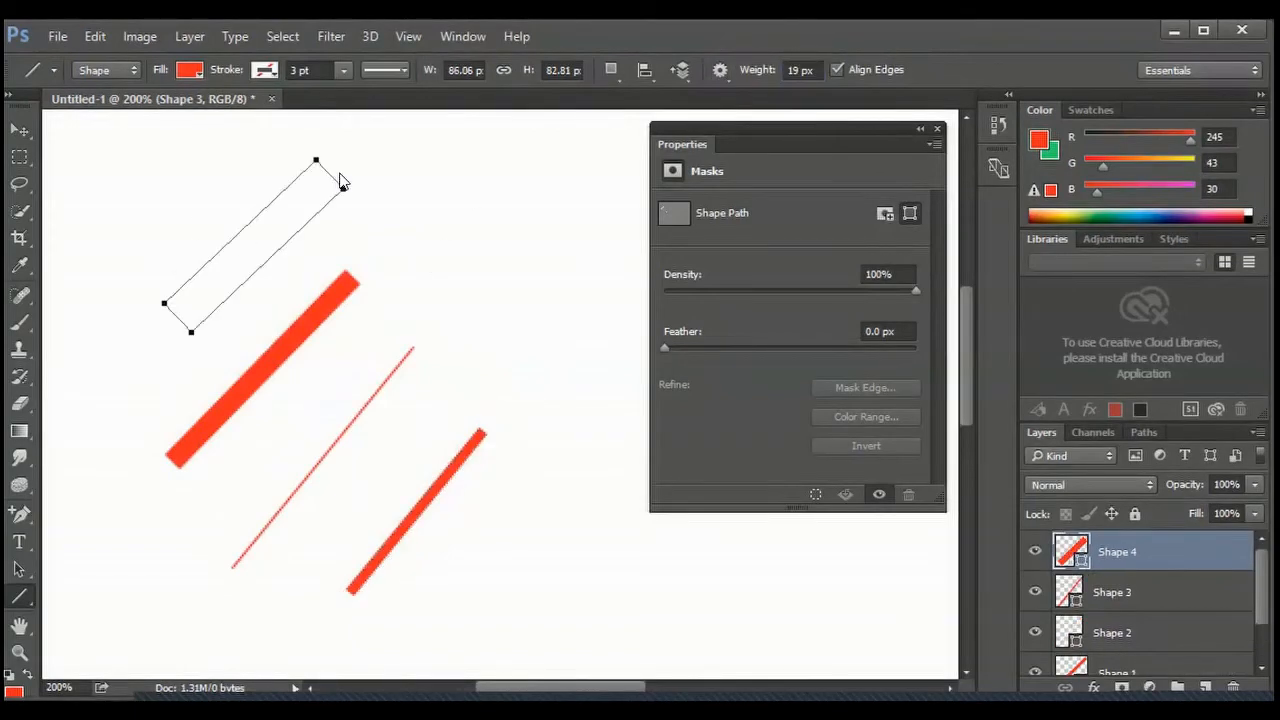
Step: Give the thickest line a black 2.07 pt stroke, and draw a horizontal and a vertical line with the same settings
click(342, 70)
mouse_move(343, 92)
mouse_down()
mouse_move(354, 91)
mouse_move(339, 92)
mouse_up()
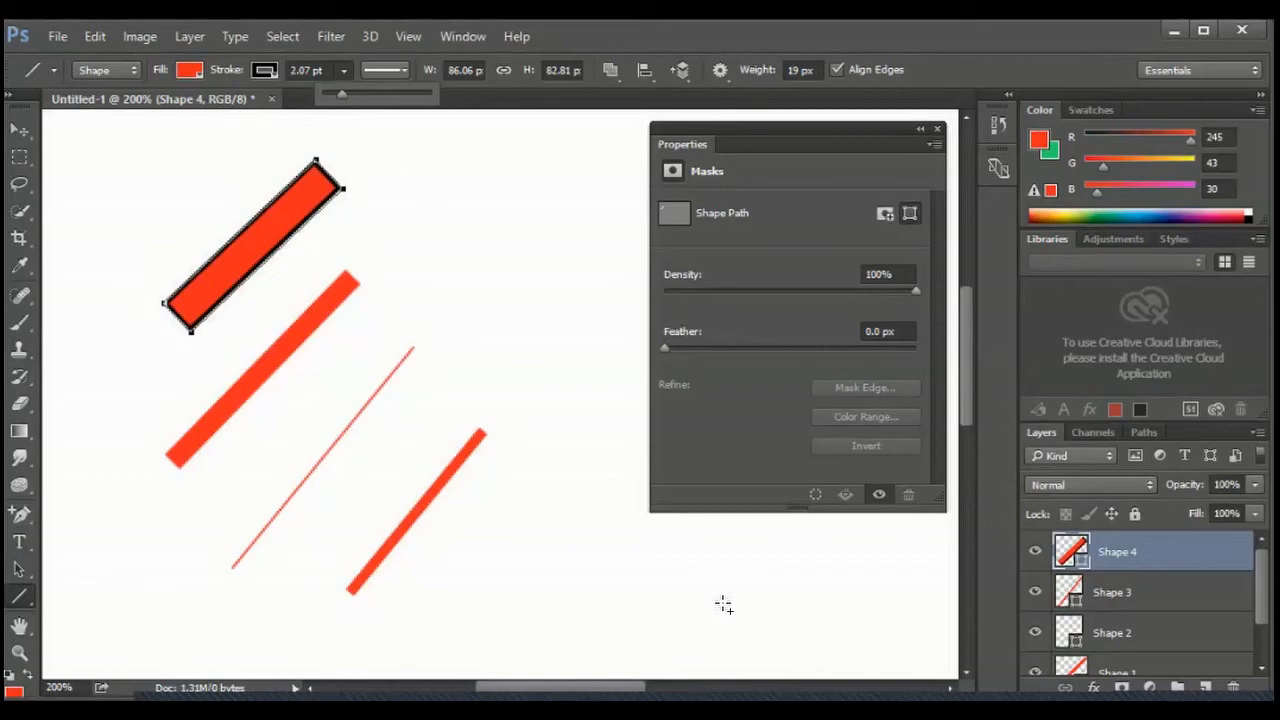
drag(860, 598, 522, 598)
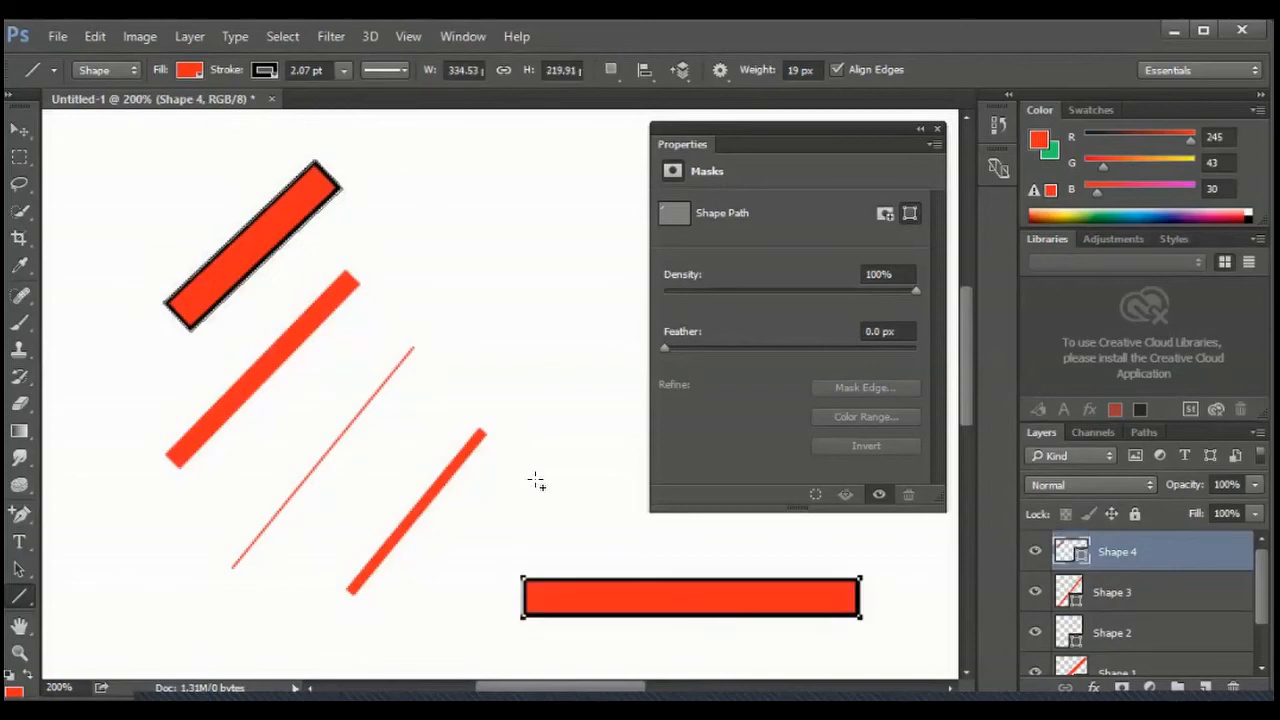
drag(541, 168, 541, 482)
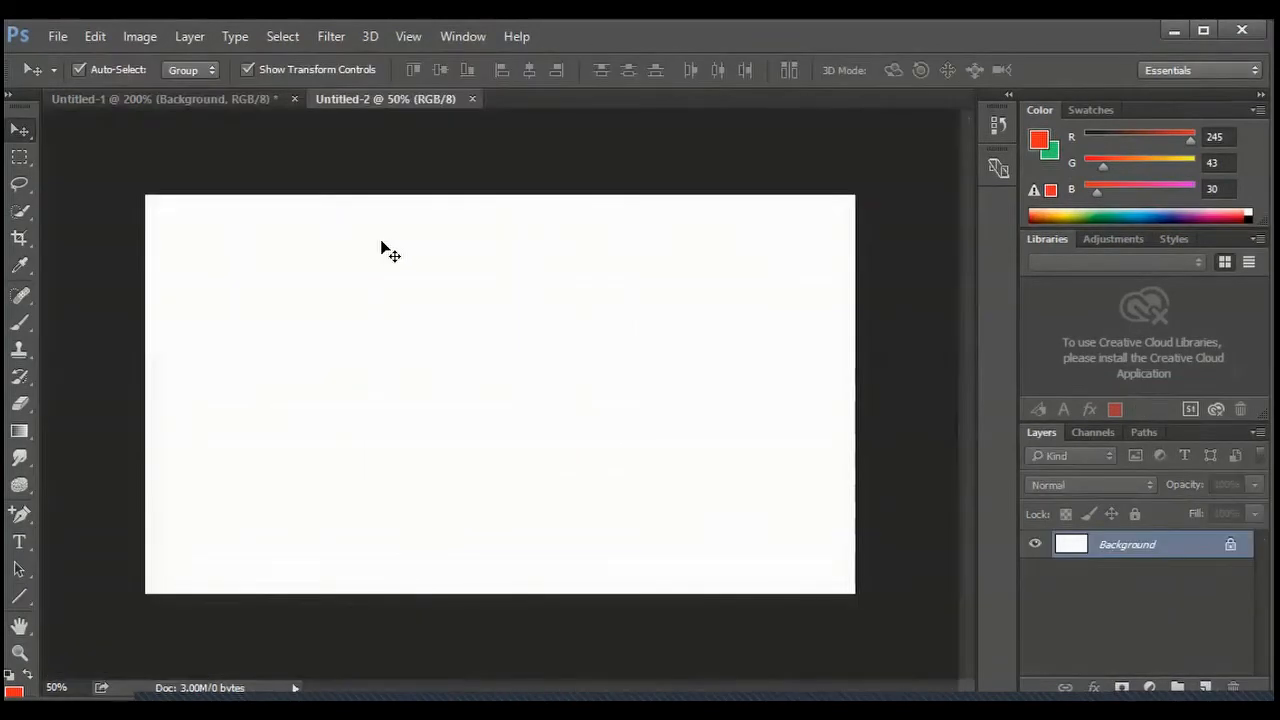
Step: Draw a cat about 142 × 266 px with the Custom Shape Tool, left of the centre of the blank canvas
click(22, 628)
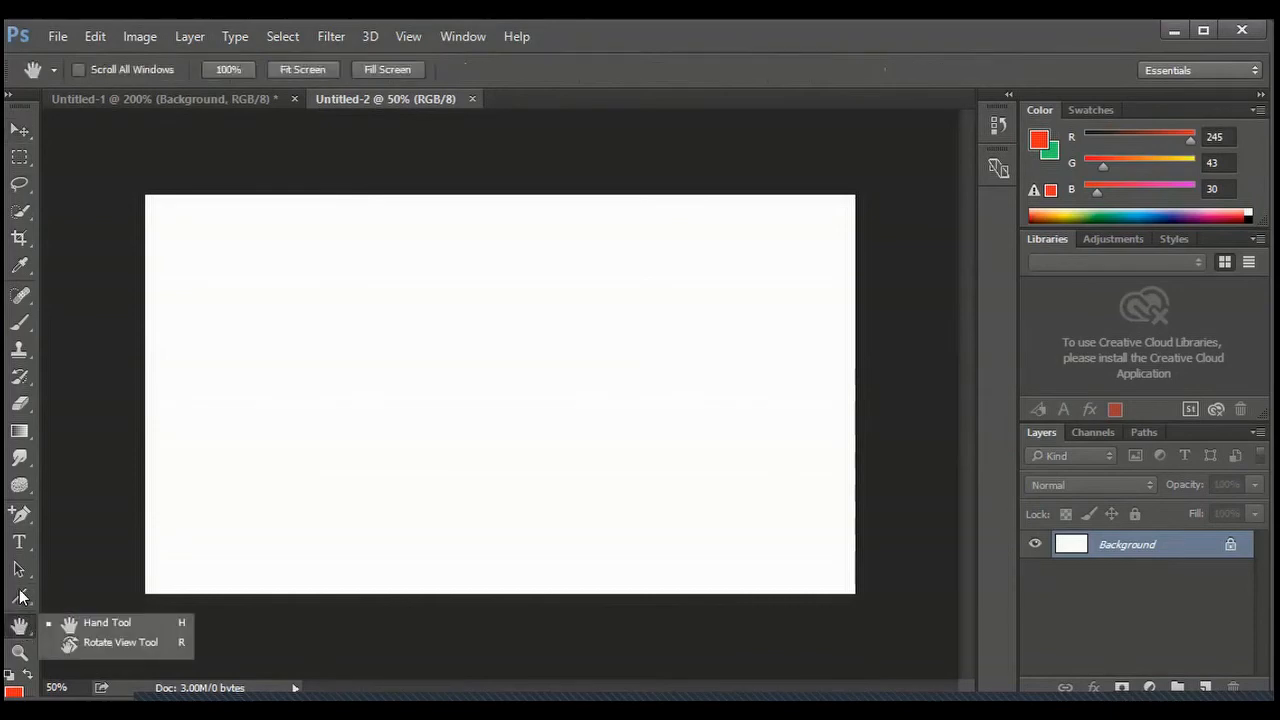
click(22, 570)
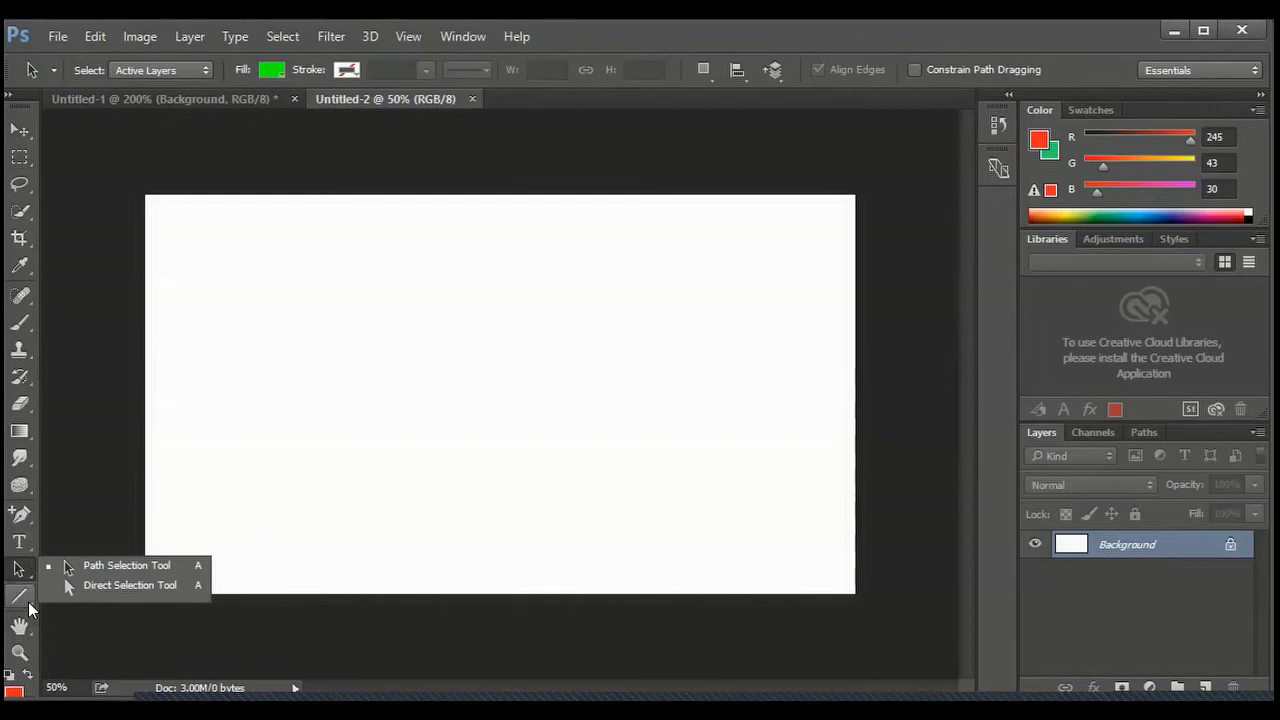
click(28, 602)
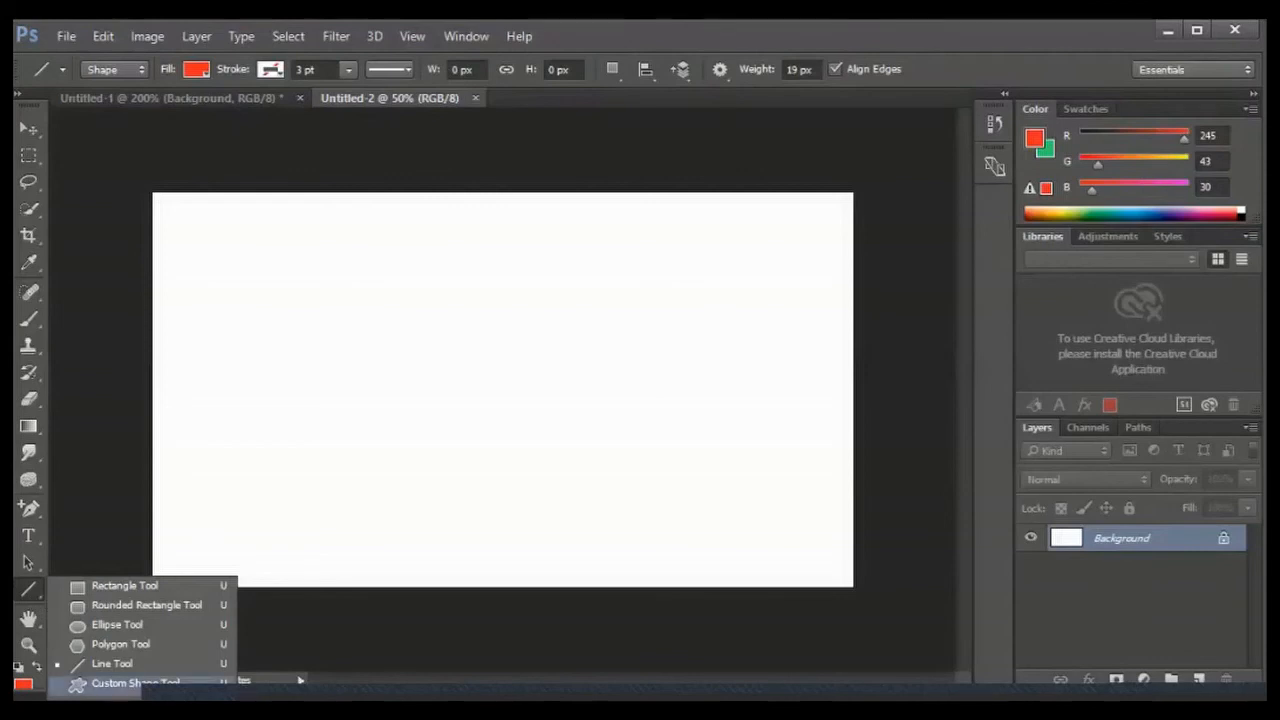
click(150, 683)
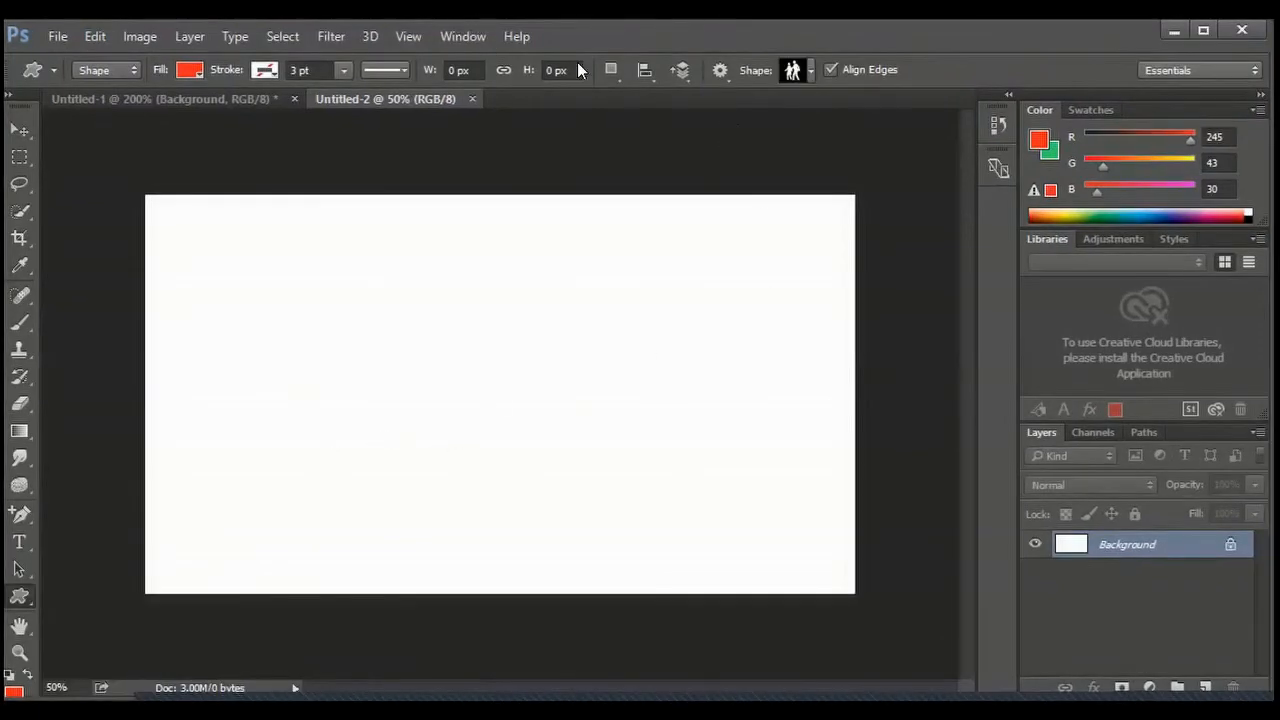
click(811, 70)
scroll(1000, 150, up, 4)
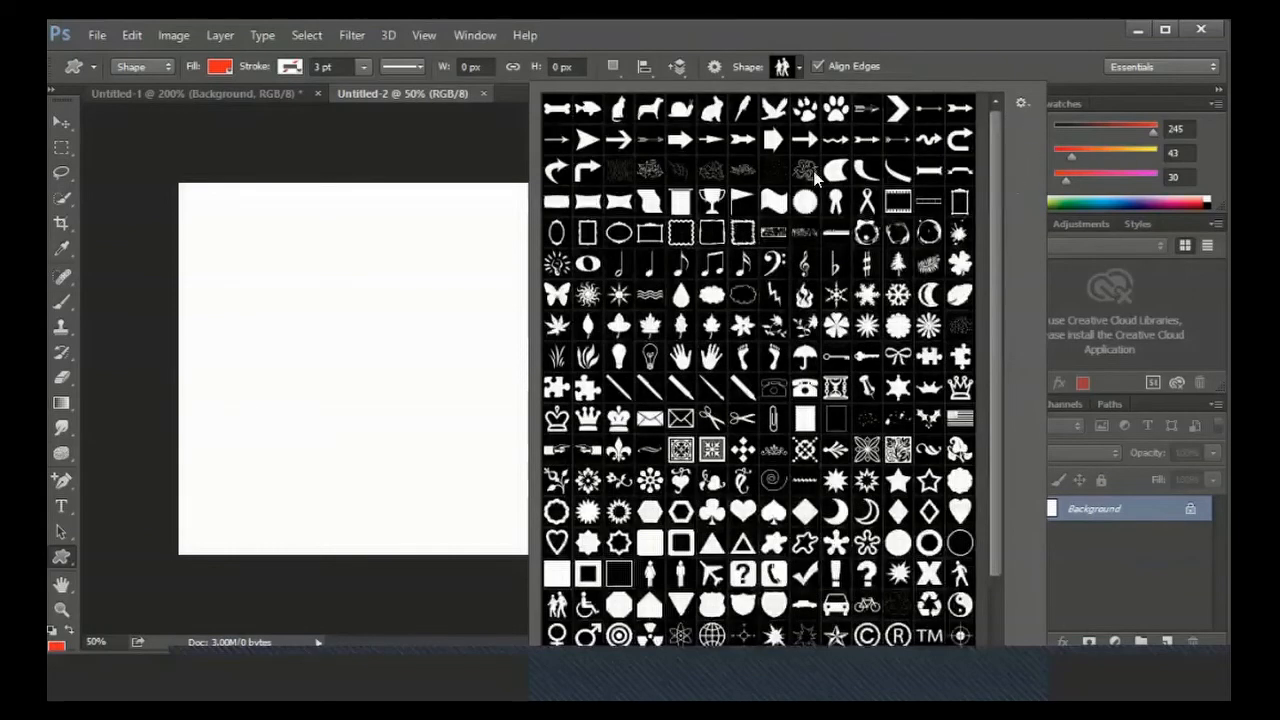
click(620, 108)
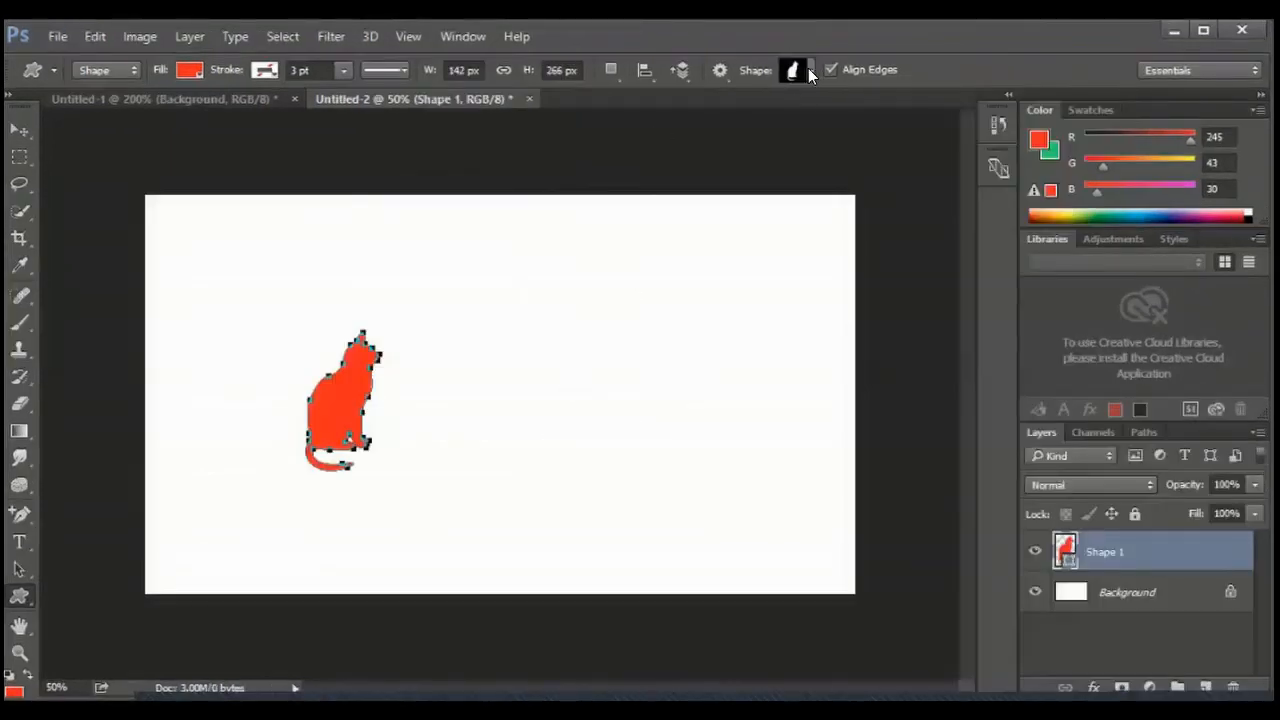
Step: Draw a twelve-petal flower custom shape about 240 × 232 px right of the cat, and a smaller one to its upper right
click(808, 68)
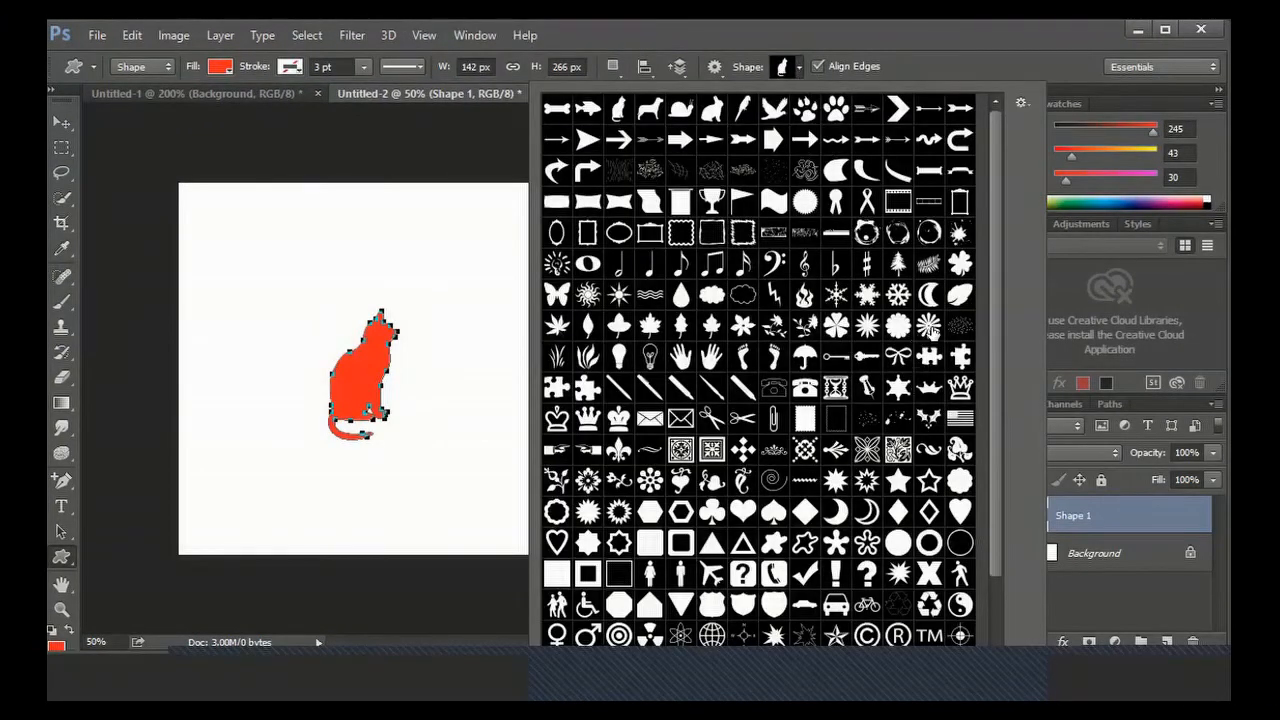
click(930, 328)
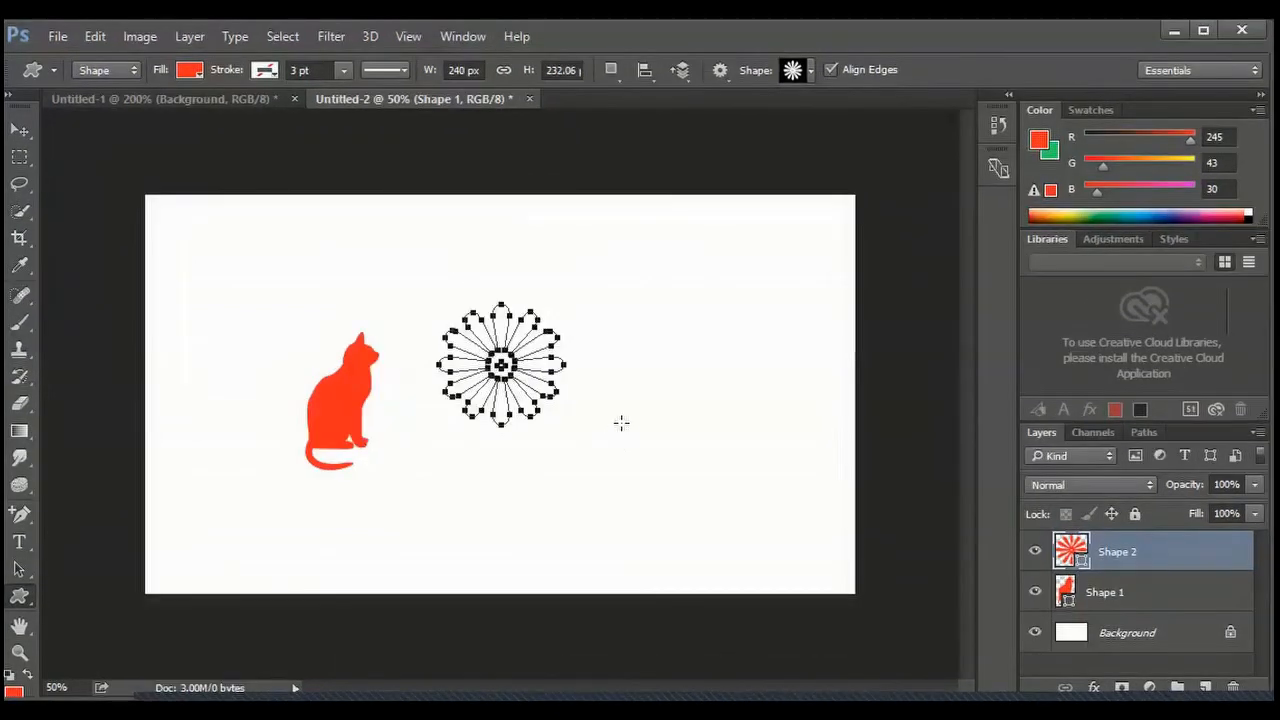
drag(626, 253, 710, 405)
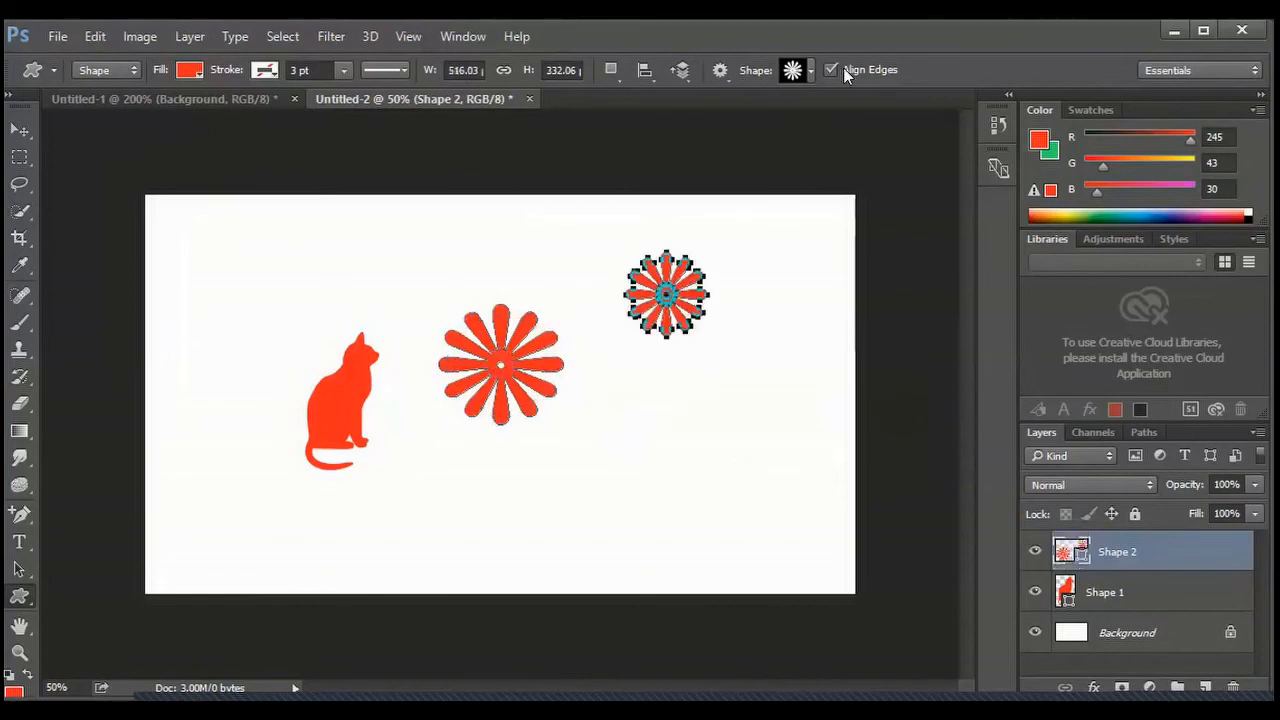
Step: Replace the custom shape list with the Animals set, without saving the current shapes to a file
click(812, 70)
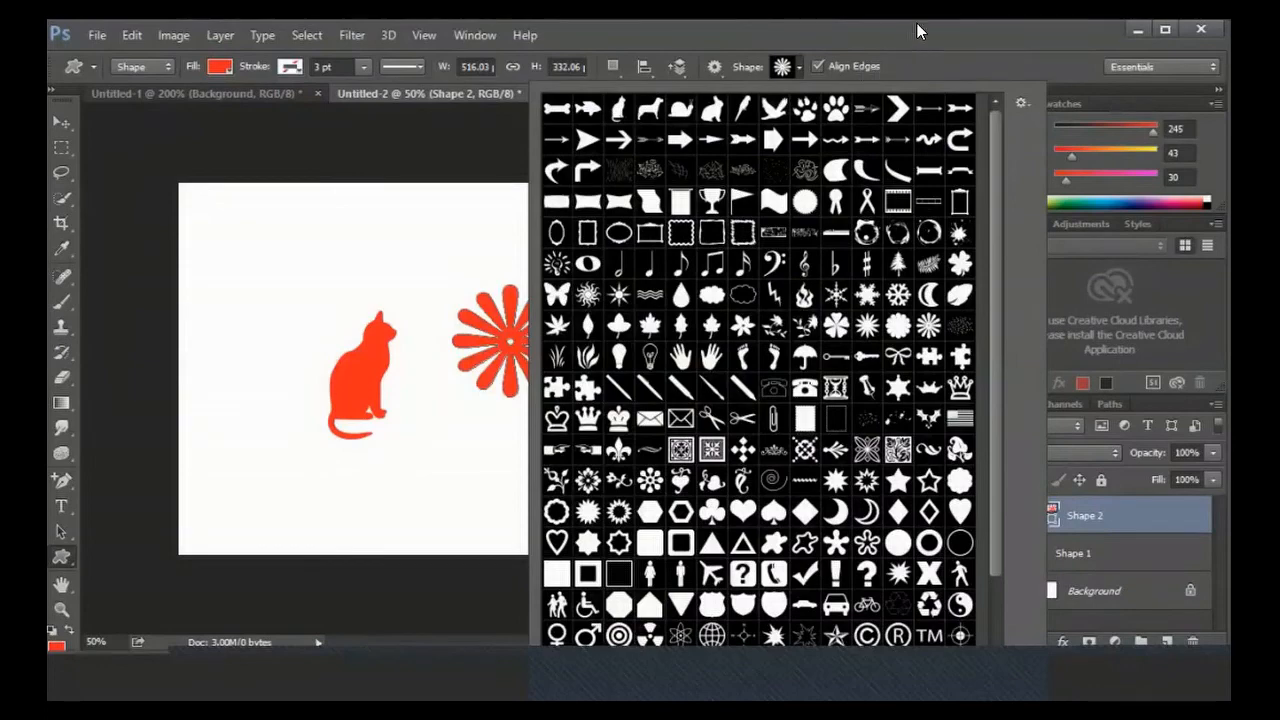
click(797, 67)
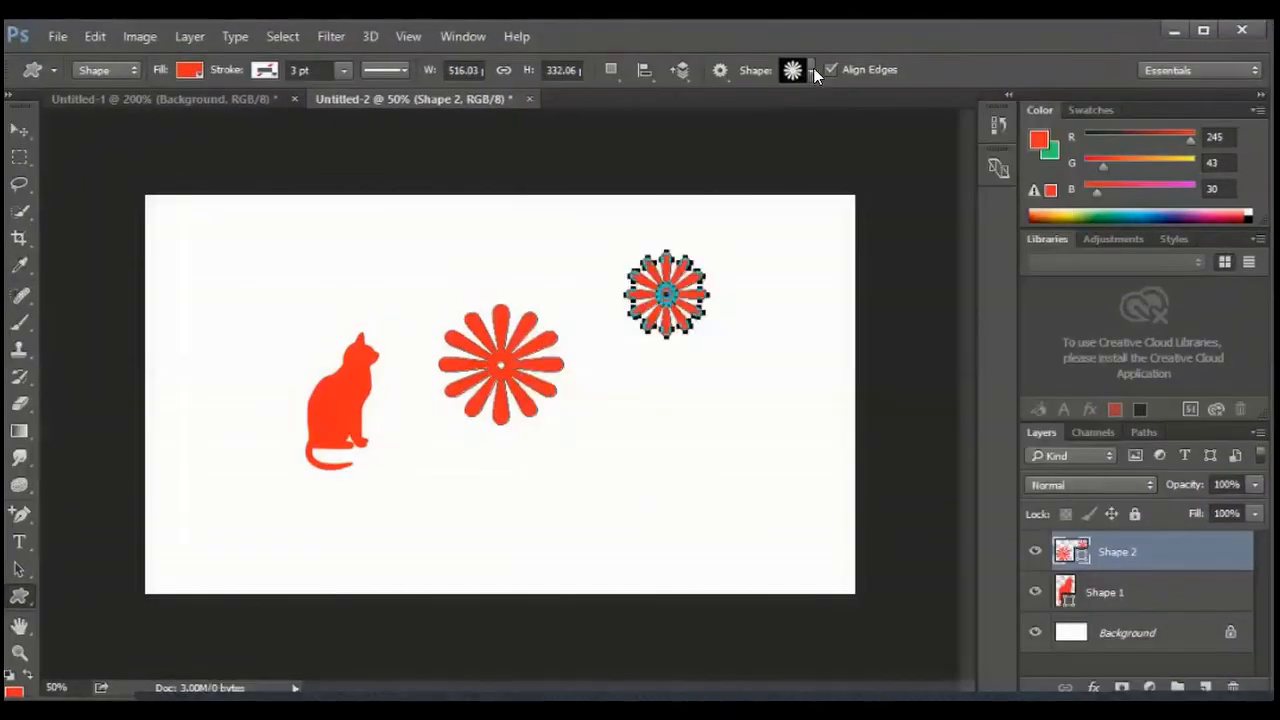
click(805, 70)
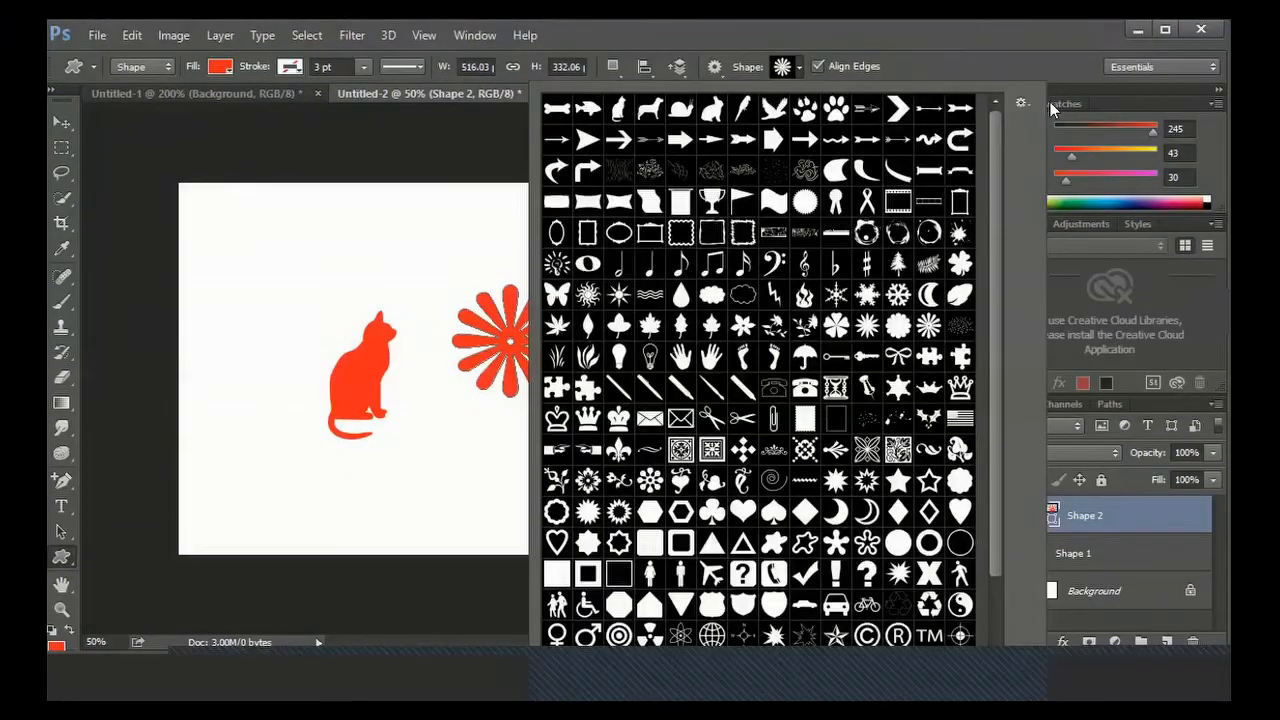
click(1021, 103)
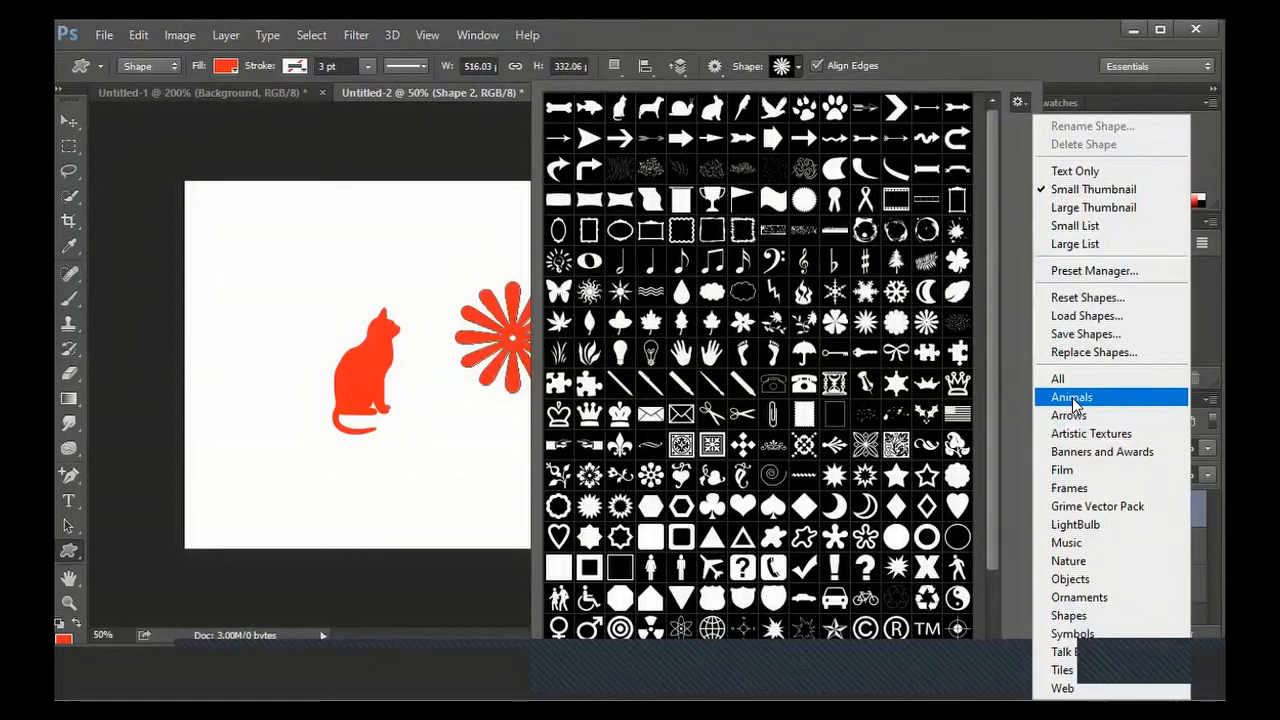
click(1072, 398)
click(645, 293)
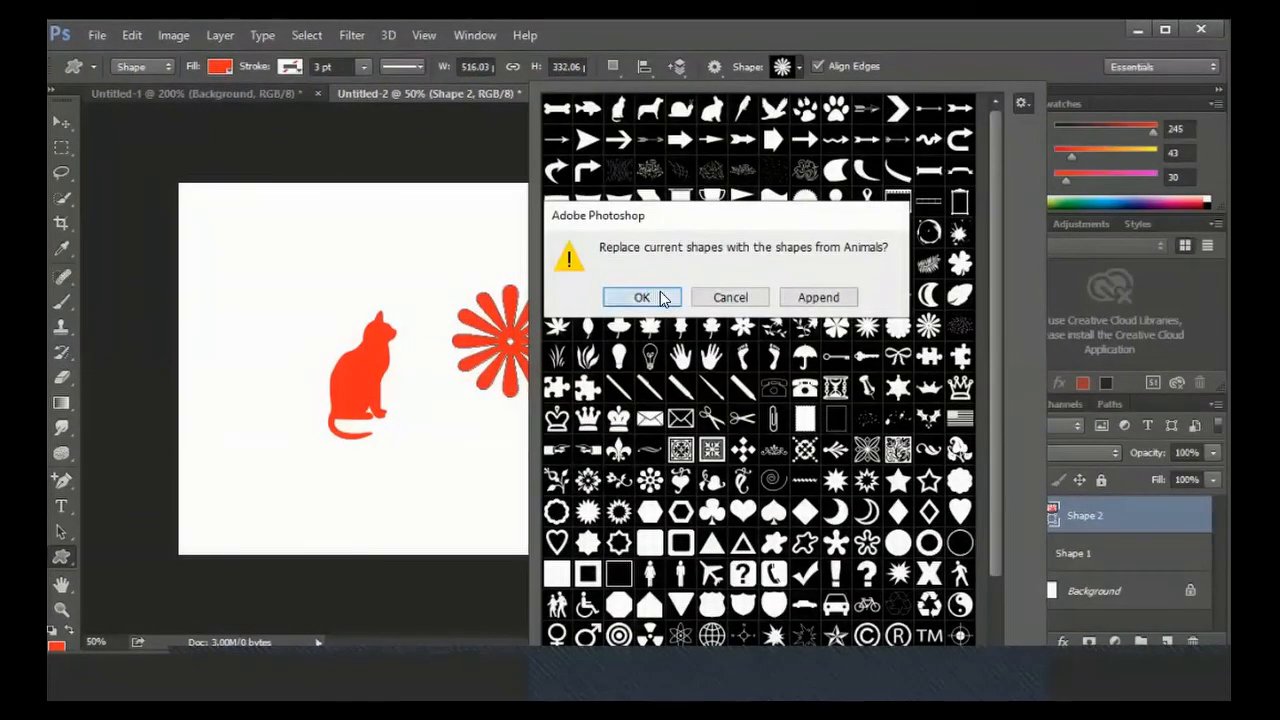
click(641, 296)
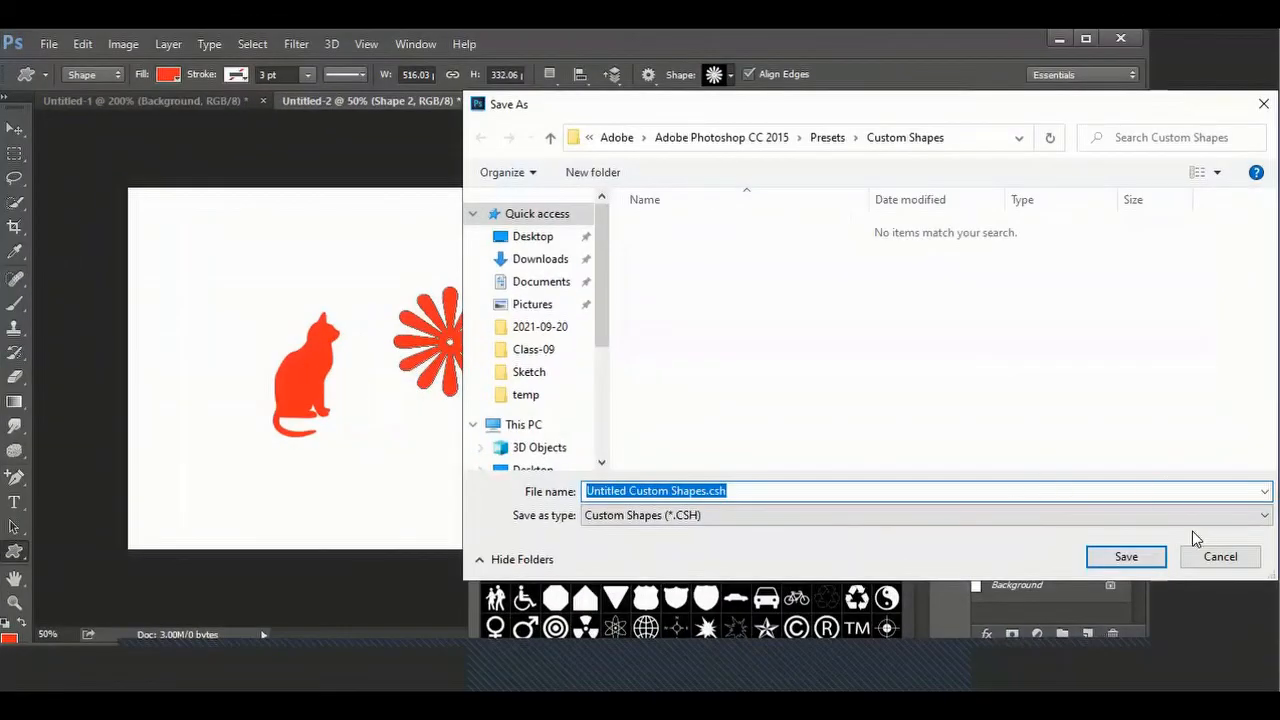
click(1239, 569)
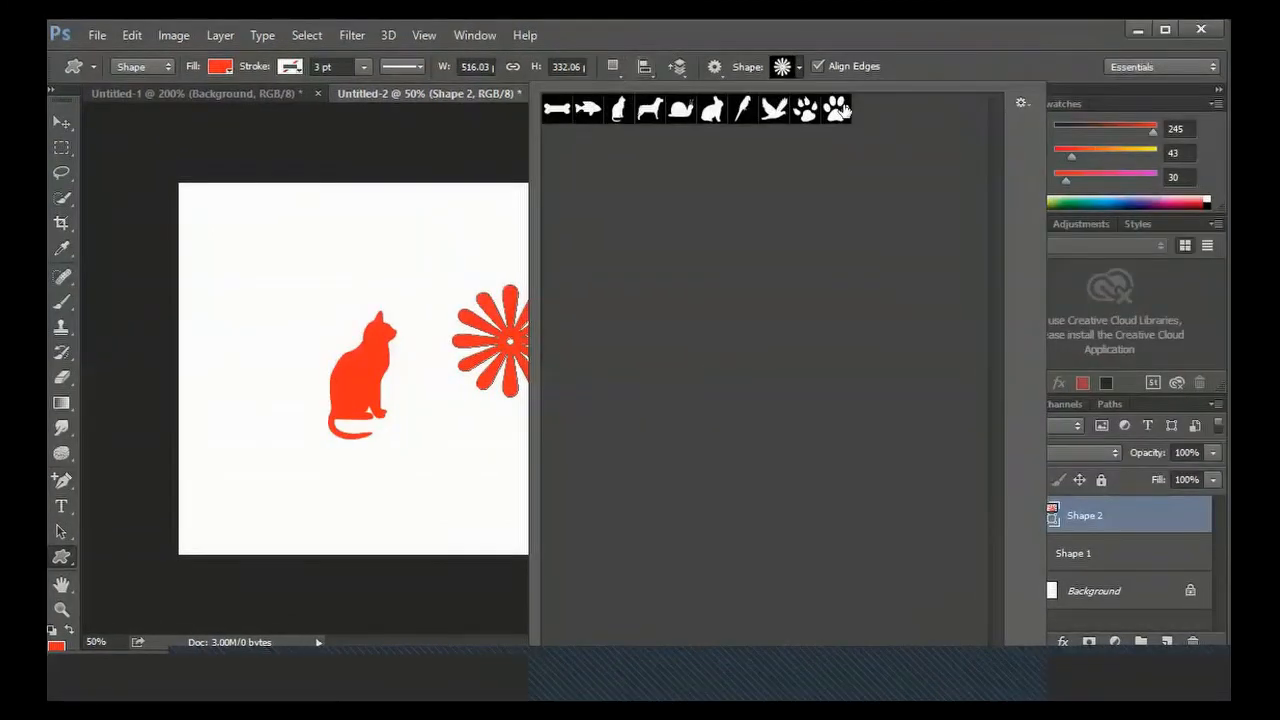
Step: Draw a small dog above the cat, a larger dog below the big flower, and a flying bird below the cat
click(649, 109)
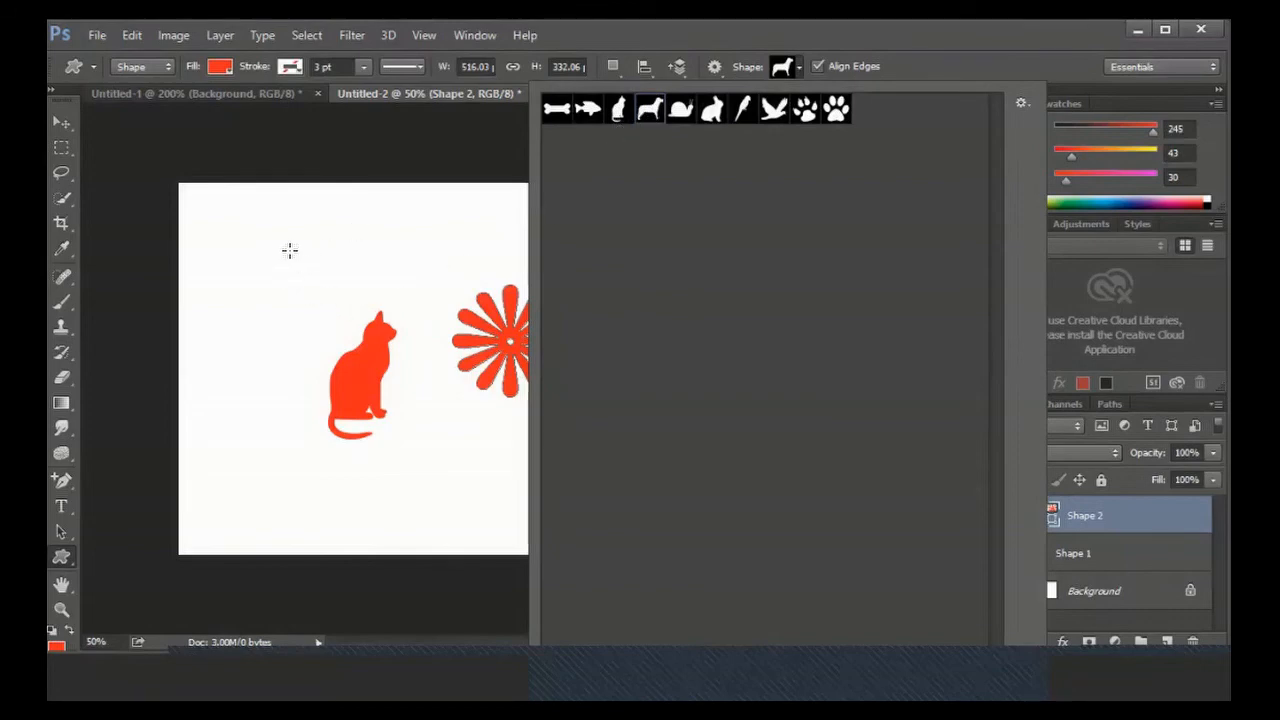
drag(289, 250, 366, 282)
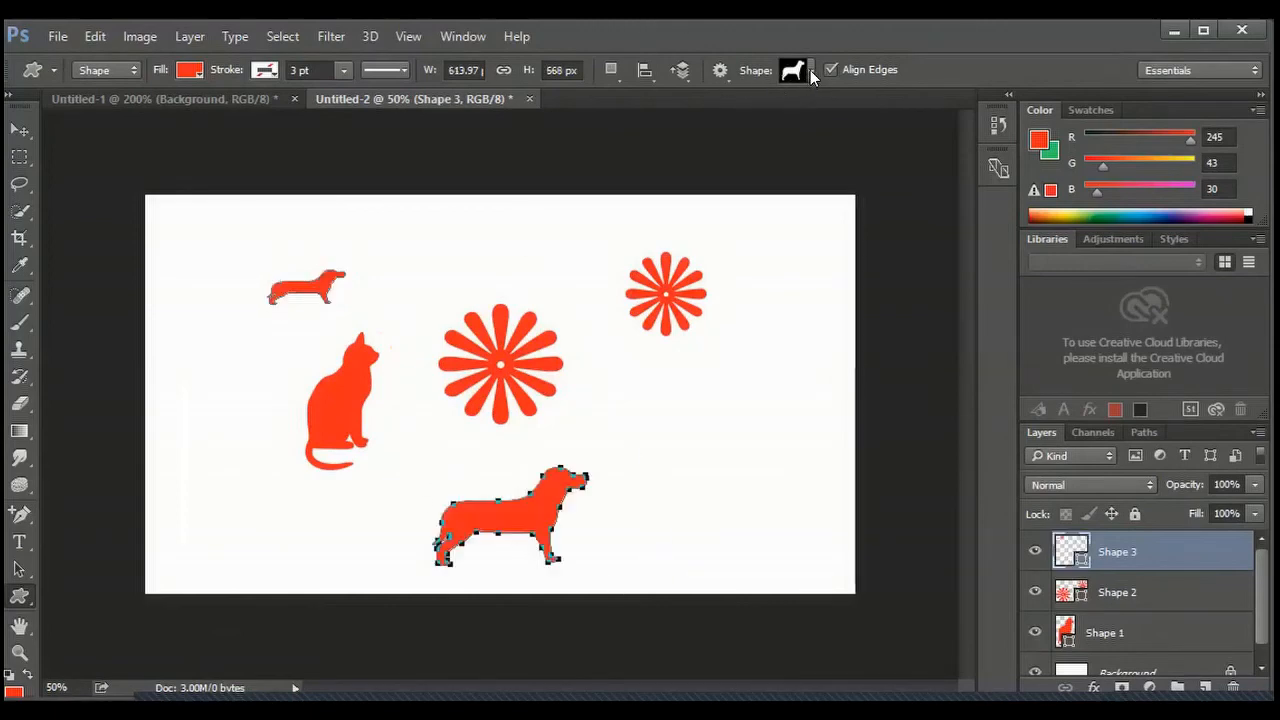
click(812, 75)
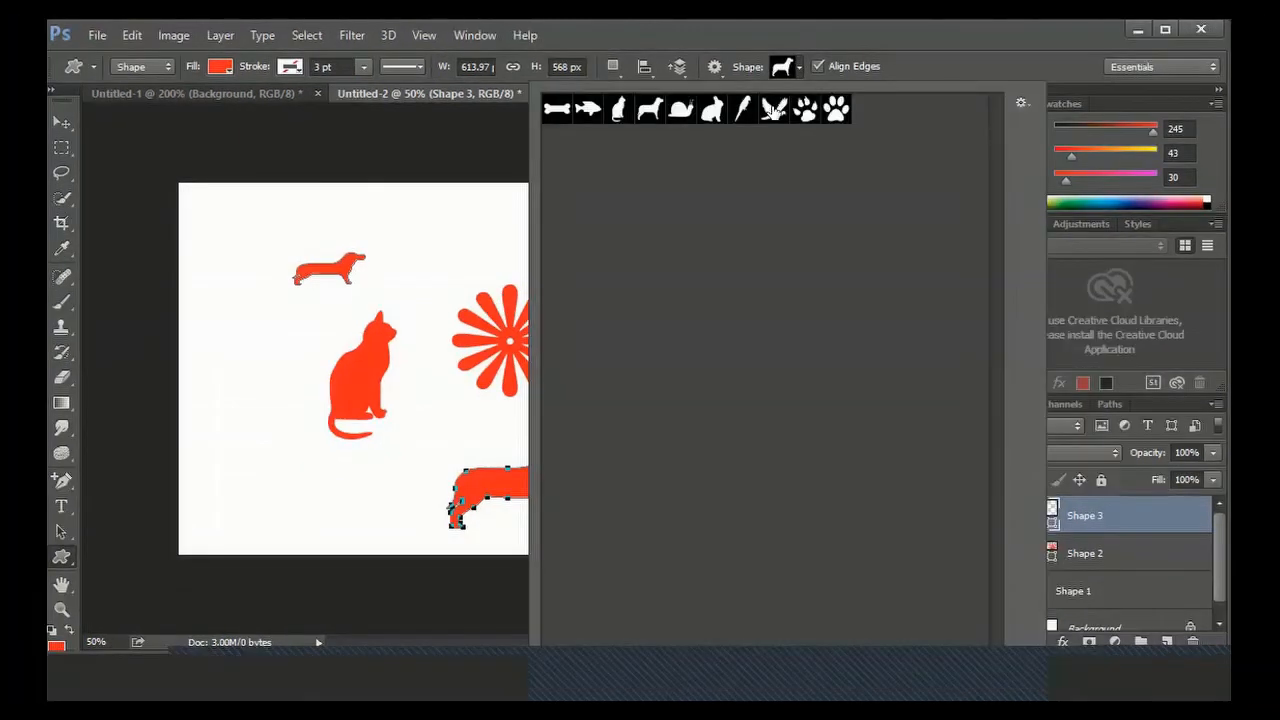
click(762, 122)
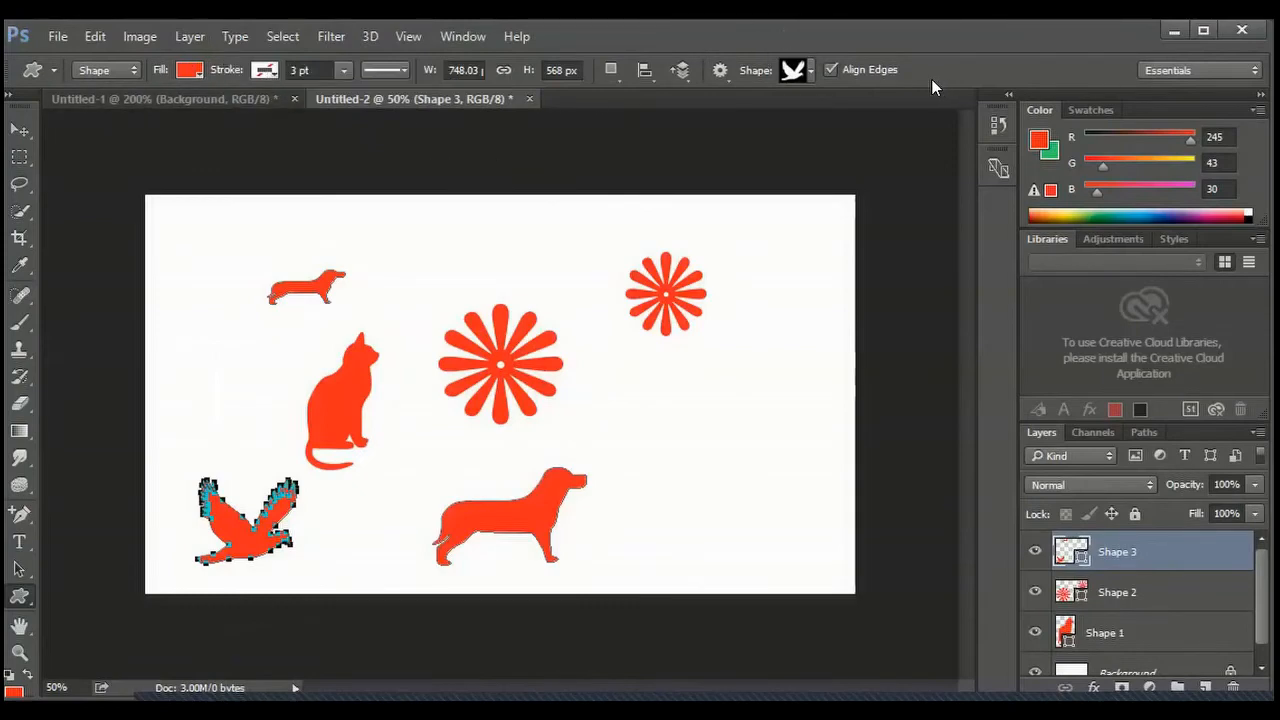
Step: Append the Arrows set to the custom shape list
click(812, 70)
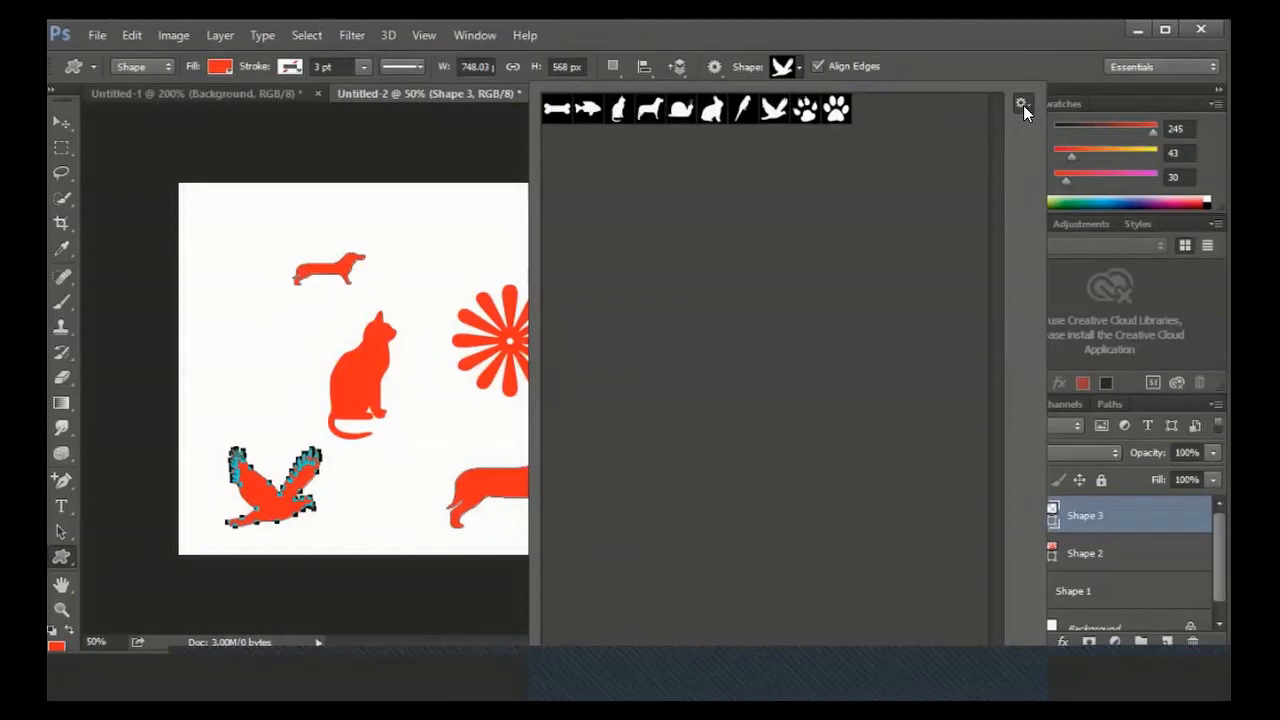
click(1023, 105)
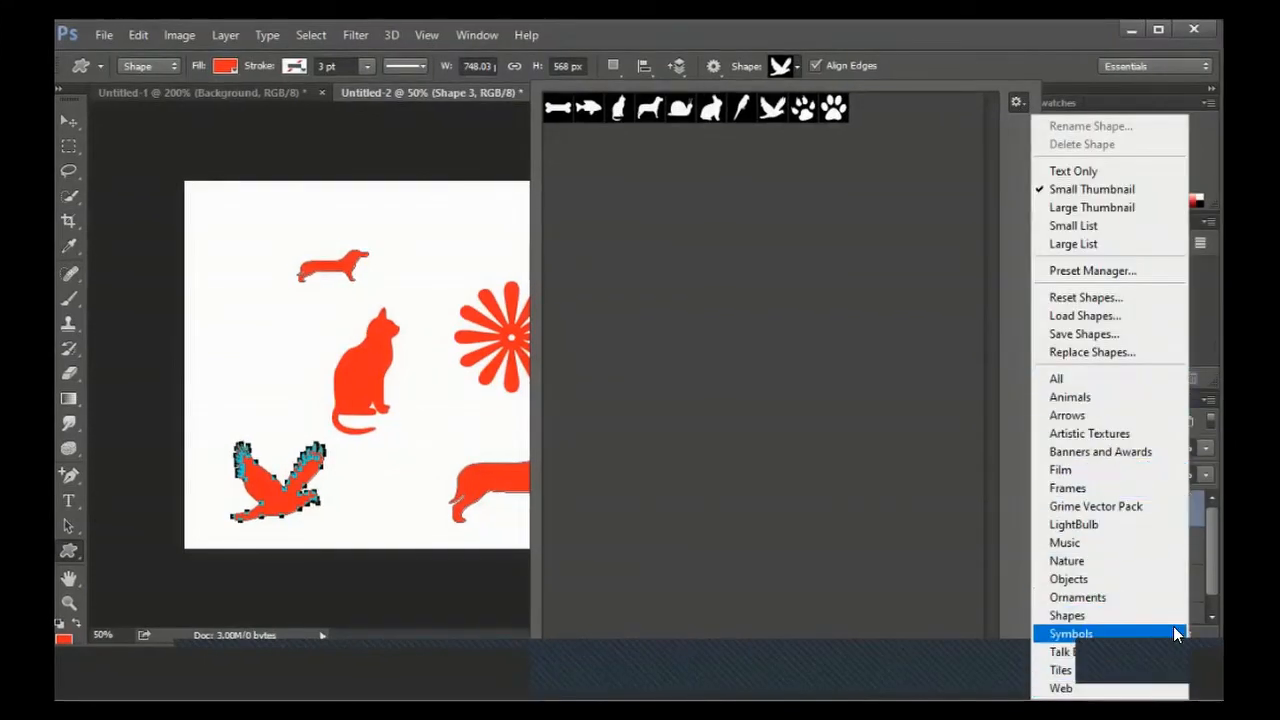
click(1097, 417)
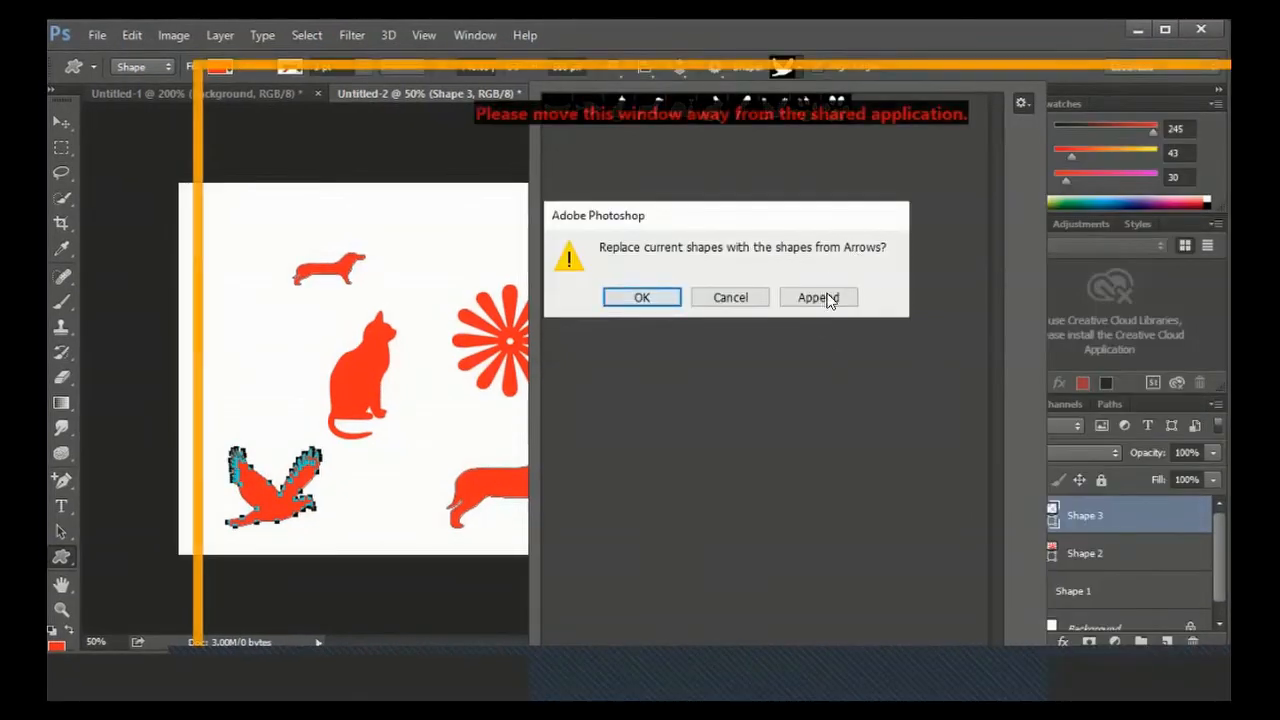
click(818, 298)
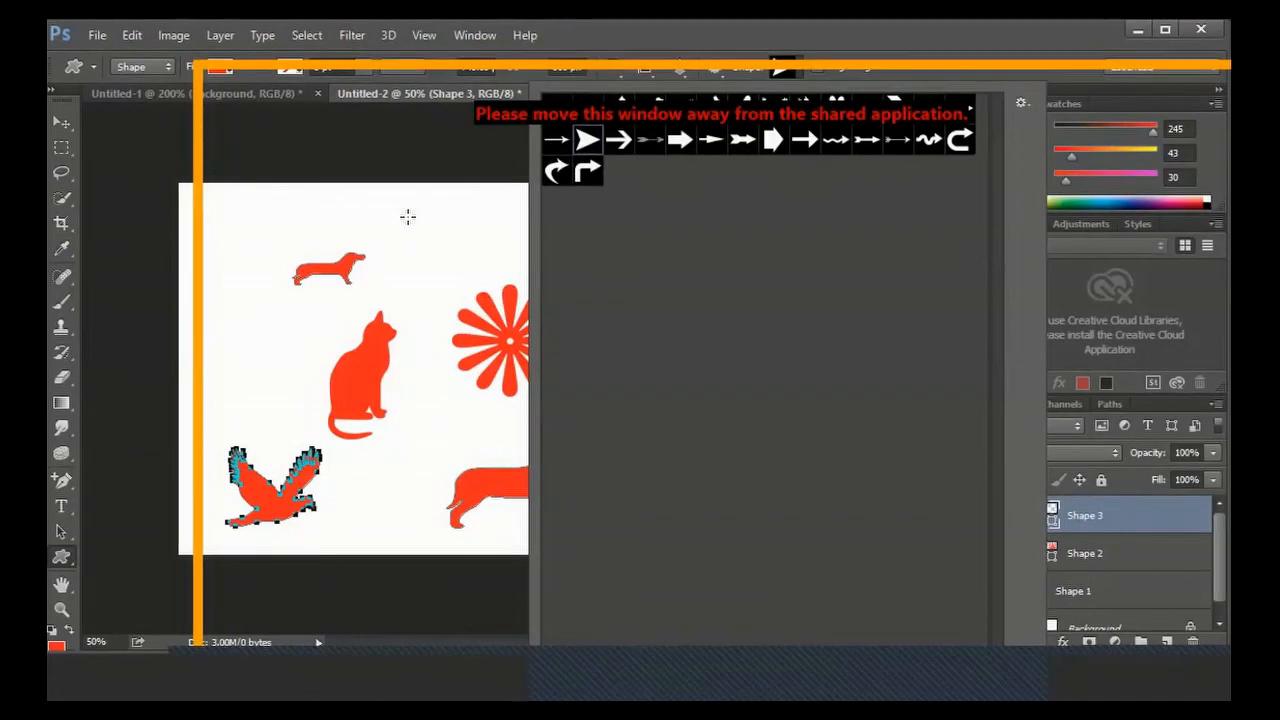
Step: Draw a solid arrowhead custom shape about 234 × 114 px above the central flower, and another one to its lower right
click(408, 217)
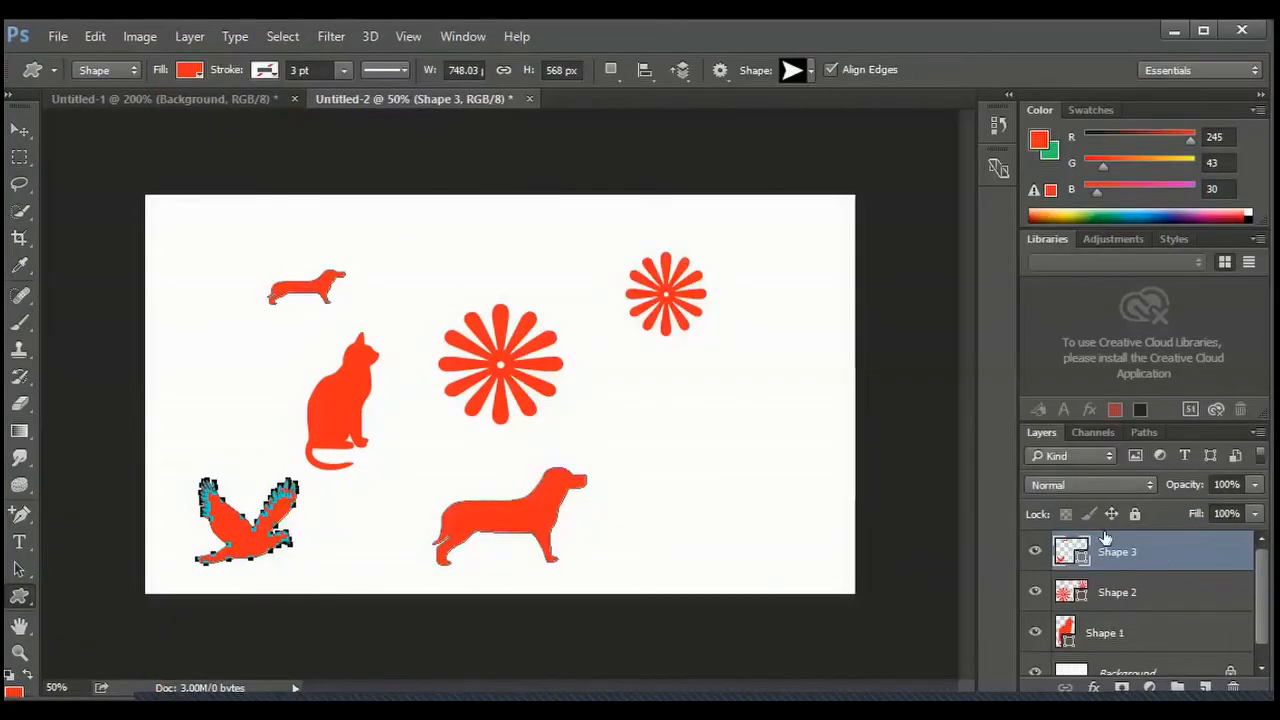
click(809, 71)
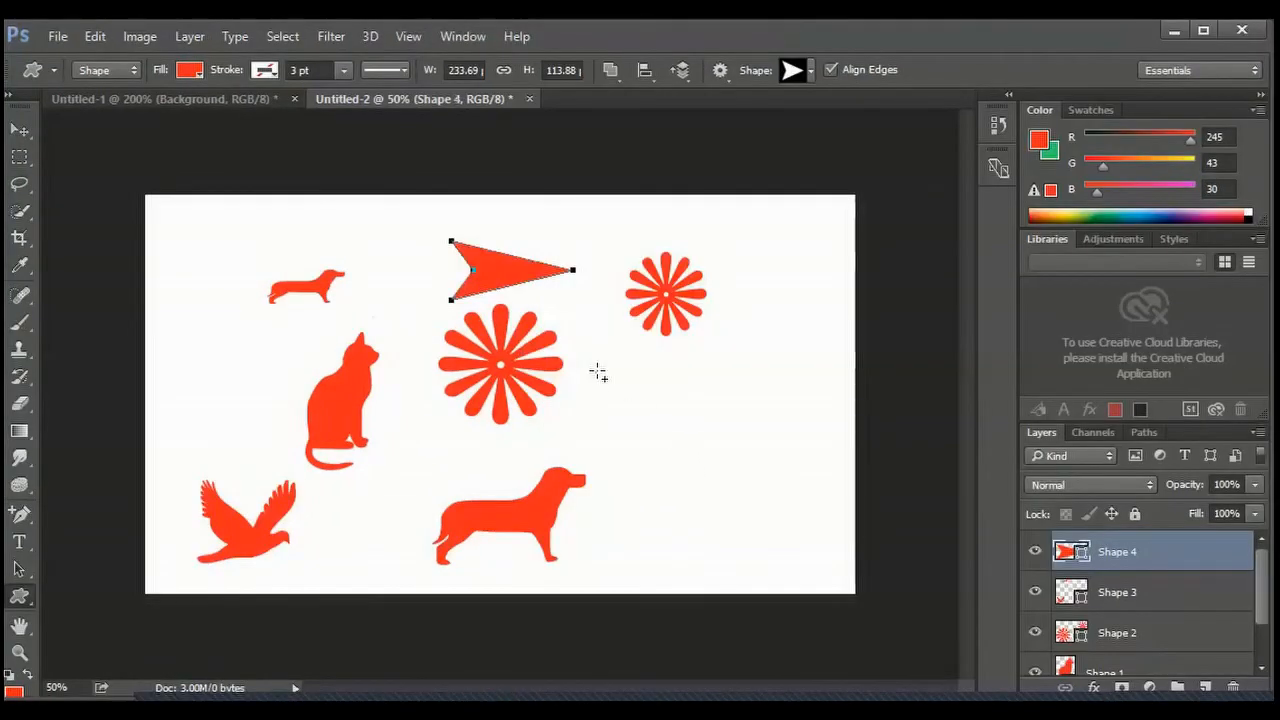
drag(596, 372, 682, 444)
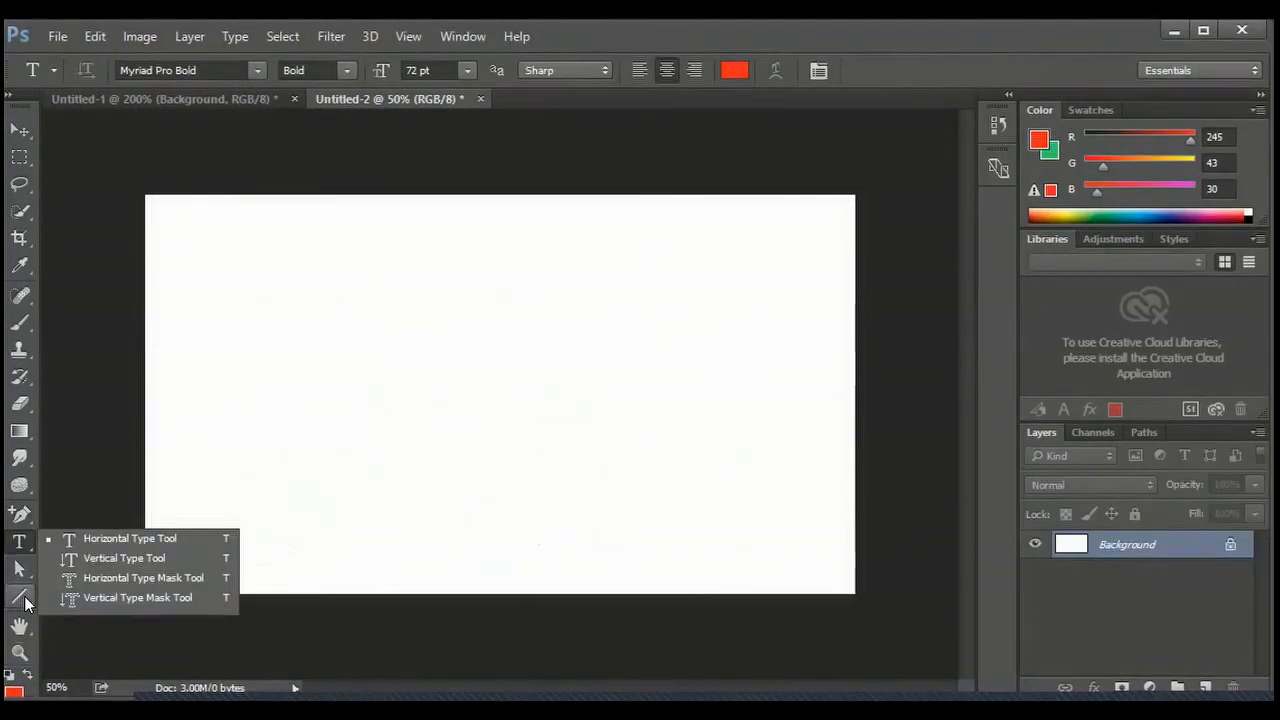
Step: Draw a five-pointed star about 316 × 320 px in the lower-left area of the canvas with the Polygon tool
click(23, 598)
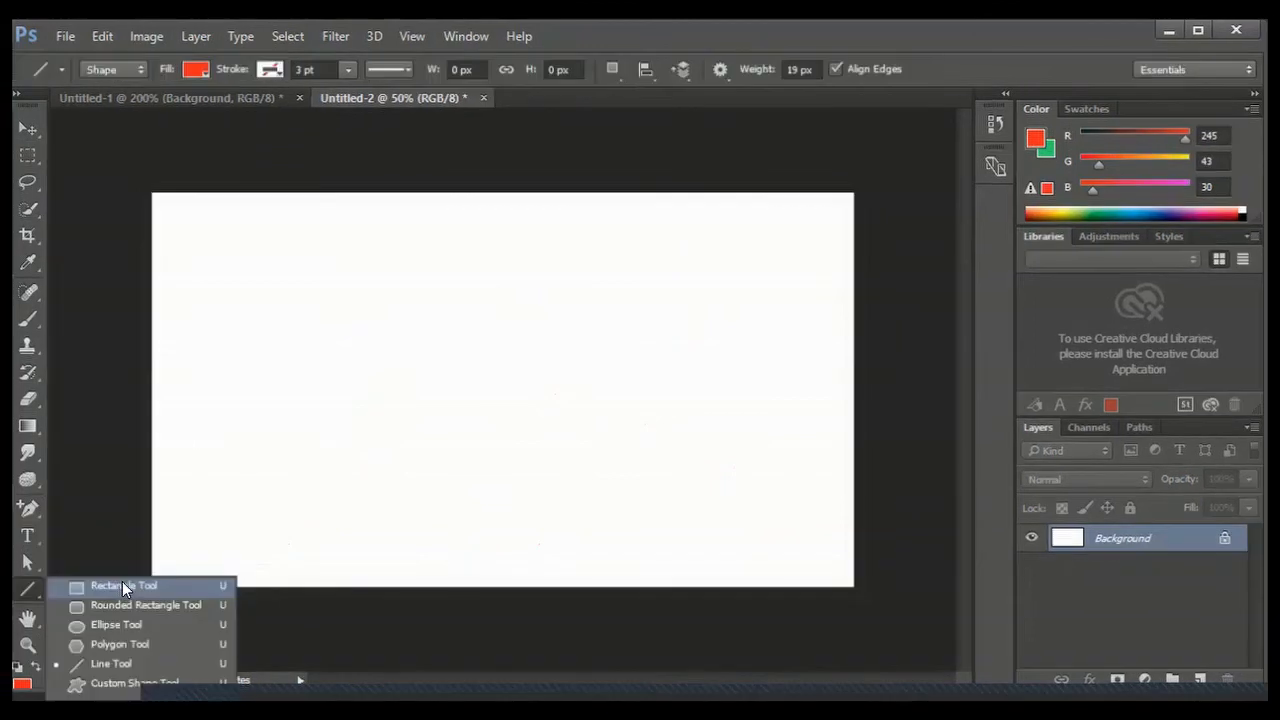
click(145, 643)
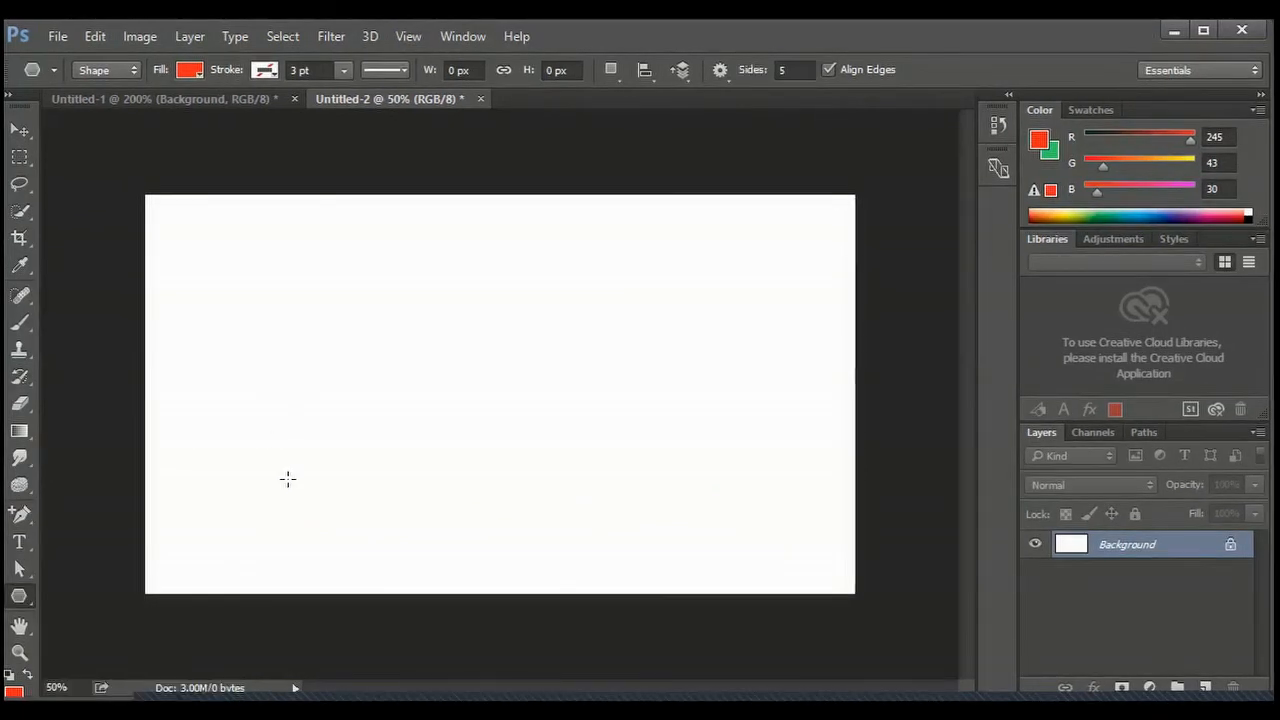
mouse_move(287, 479)
mouse_down()
mouse_move(203, 391)
mouse_move(331, 486)
mouse_up()
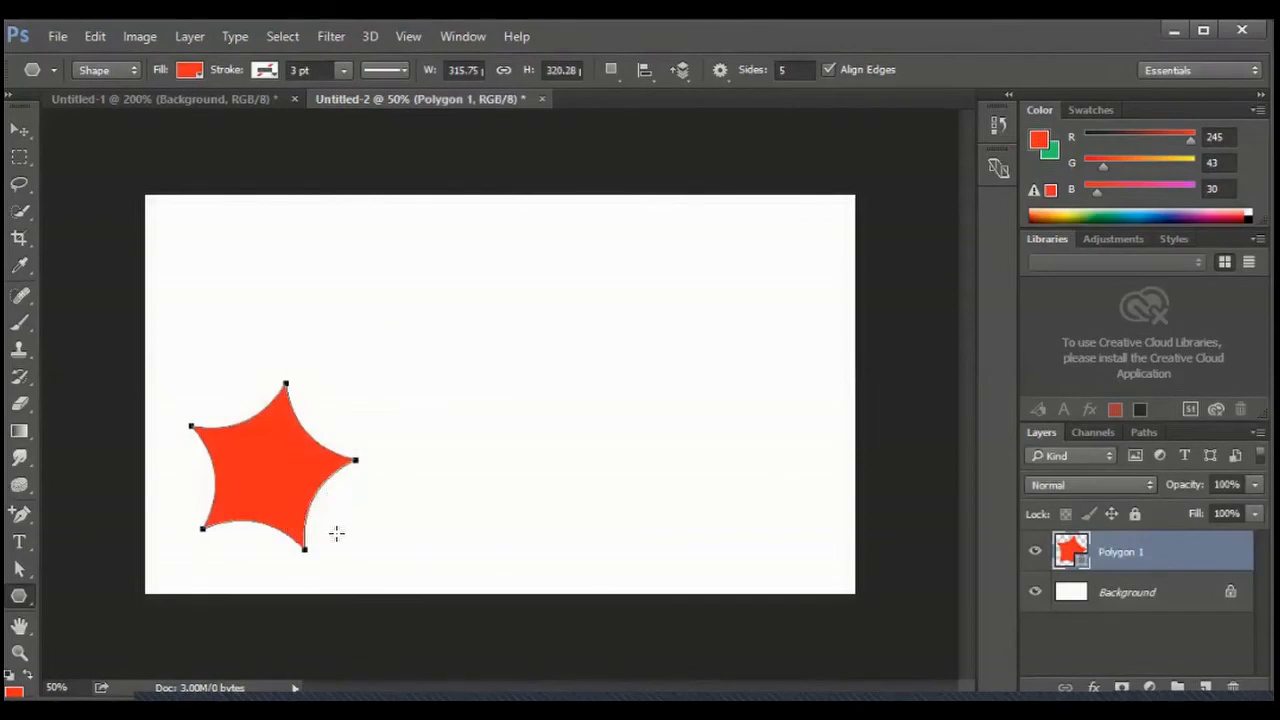
Step: Define the red star as a custom shape named "my"
right_click(246, 450)
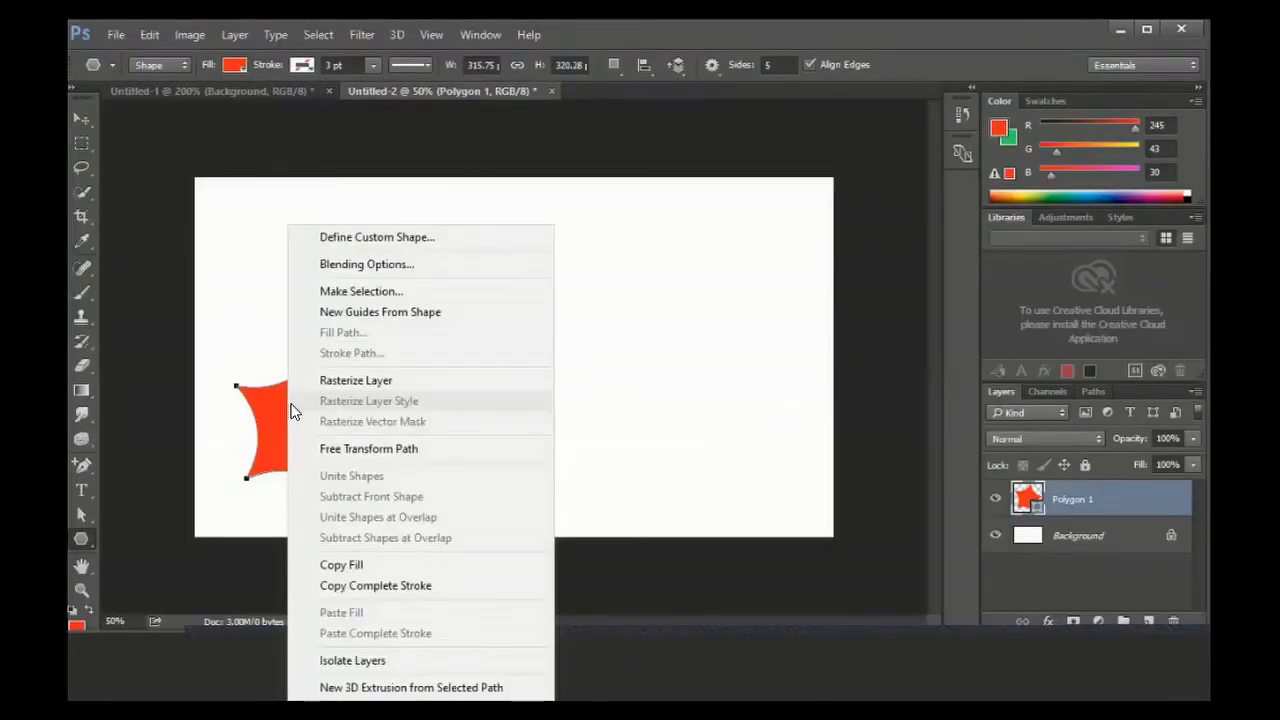
click(424, 241)
text(m)
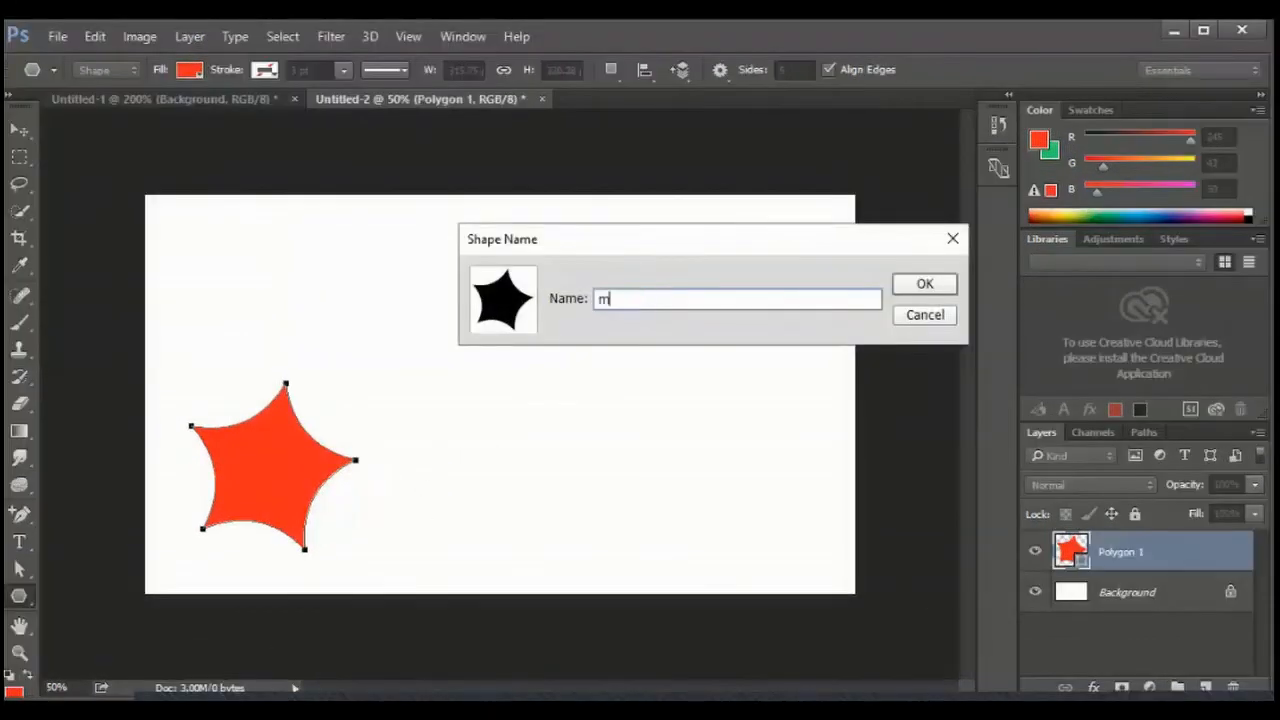
text(y)
click(922, 285)
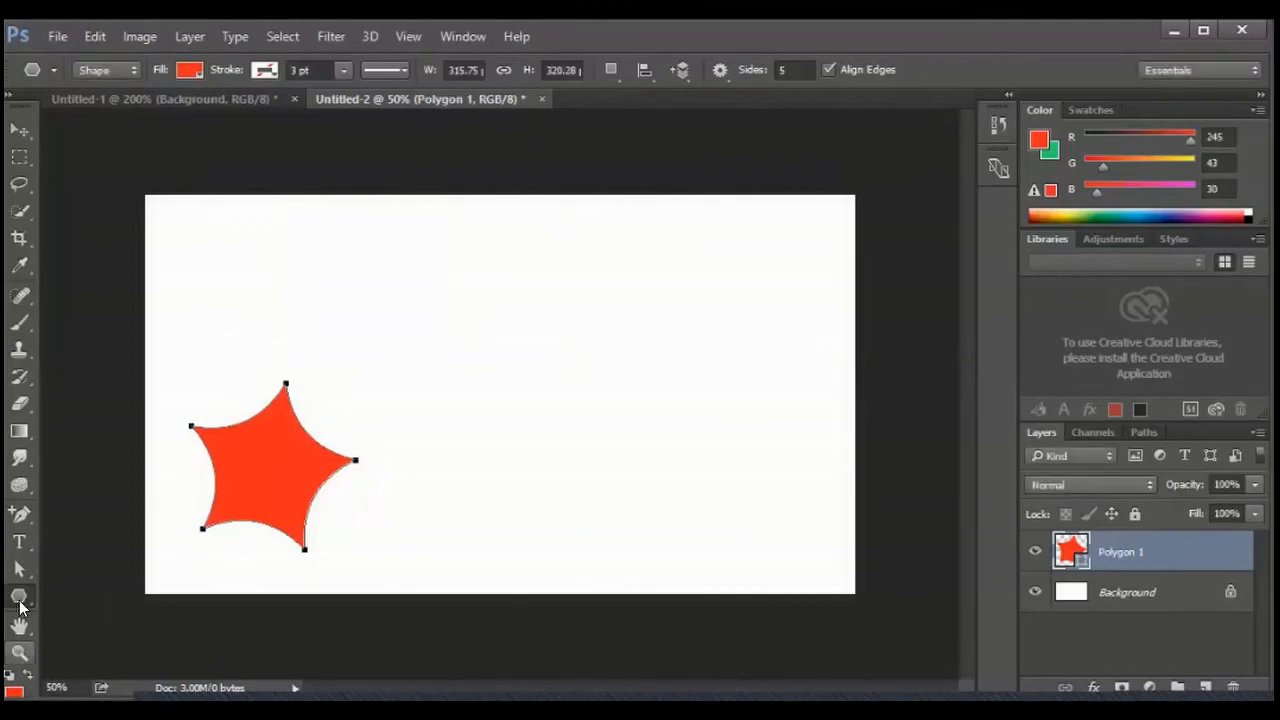
Step: Draw the newly defined star custom shape twice: about 294 × 284 px above the first star, and about 370 × 414 px in the canvas's right half
click(19, 597)
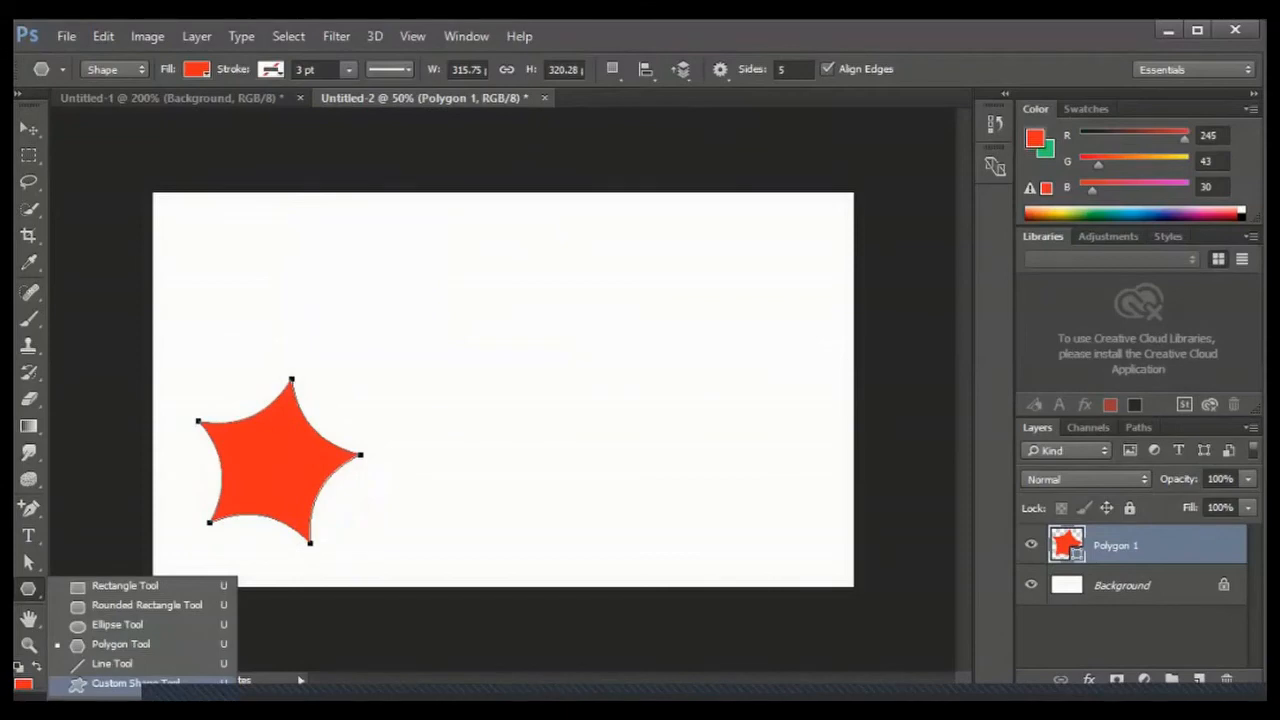
click(120, 683)
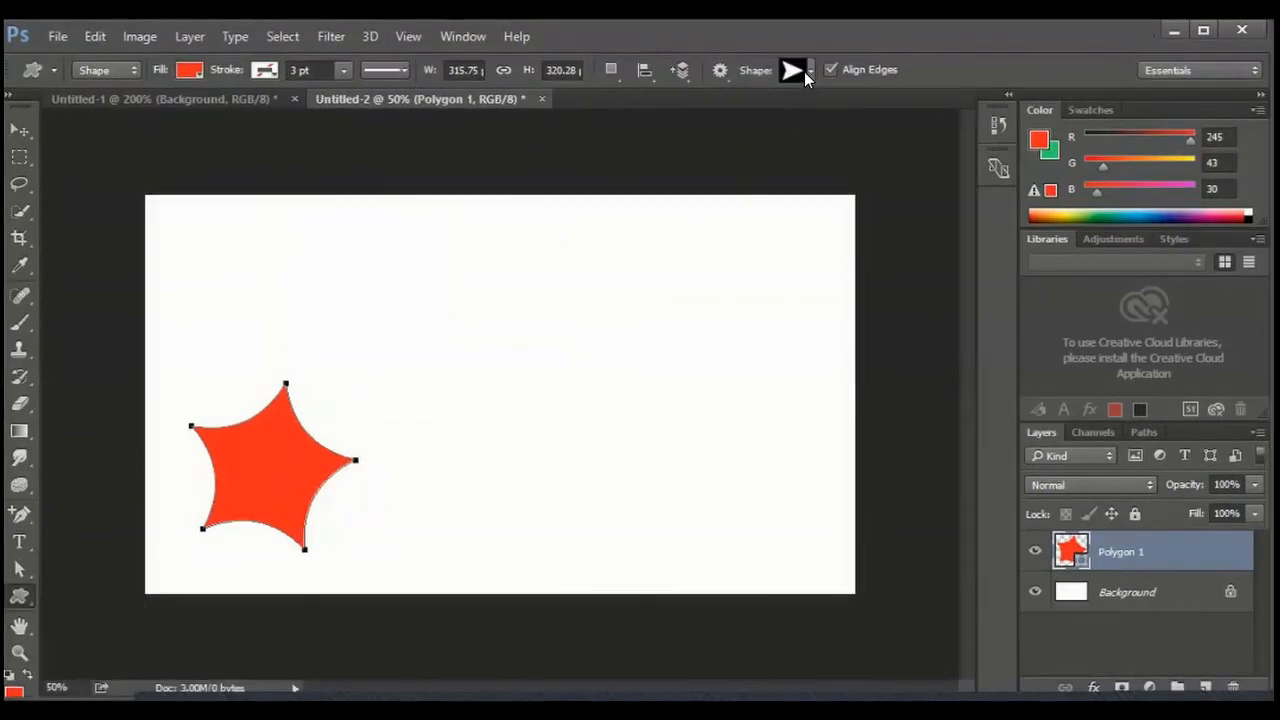
click(806, 72)
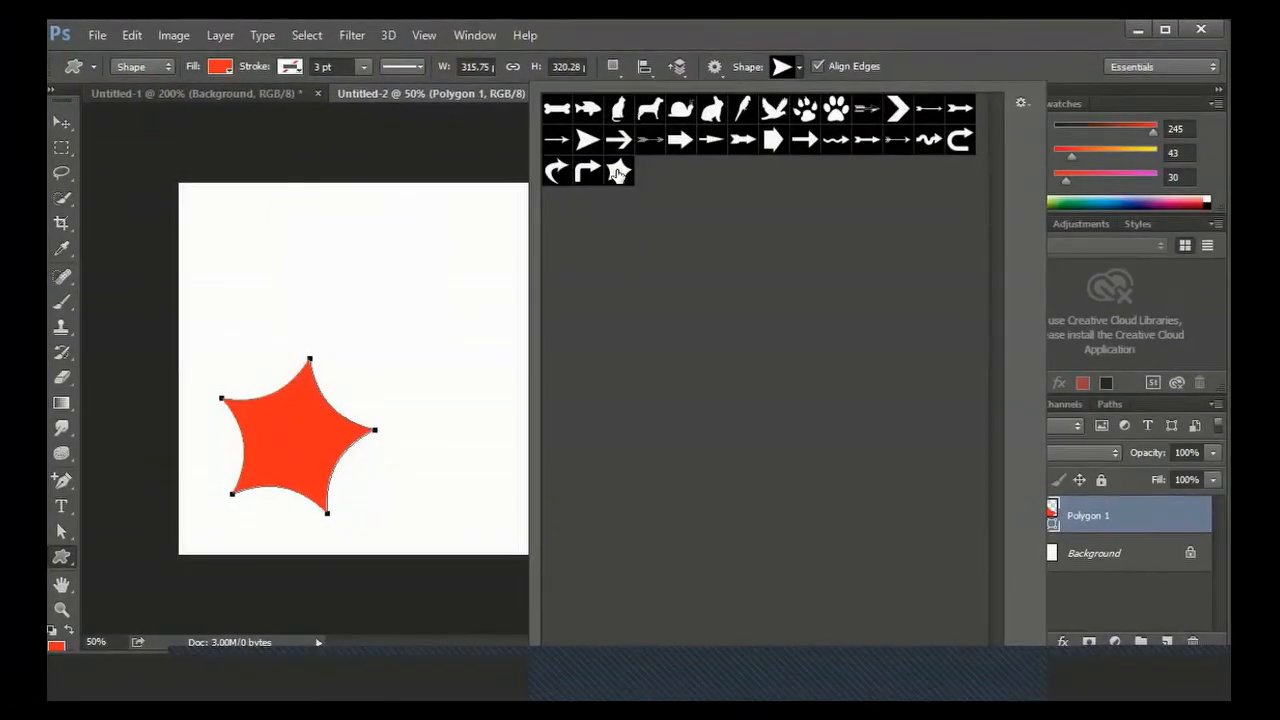
click(620, 173)
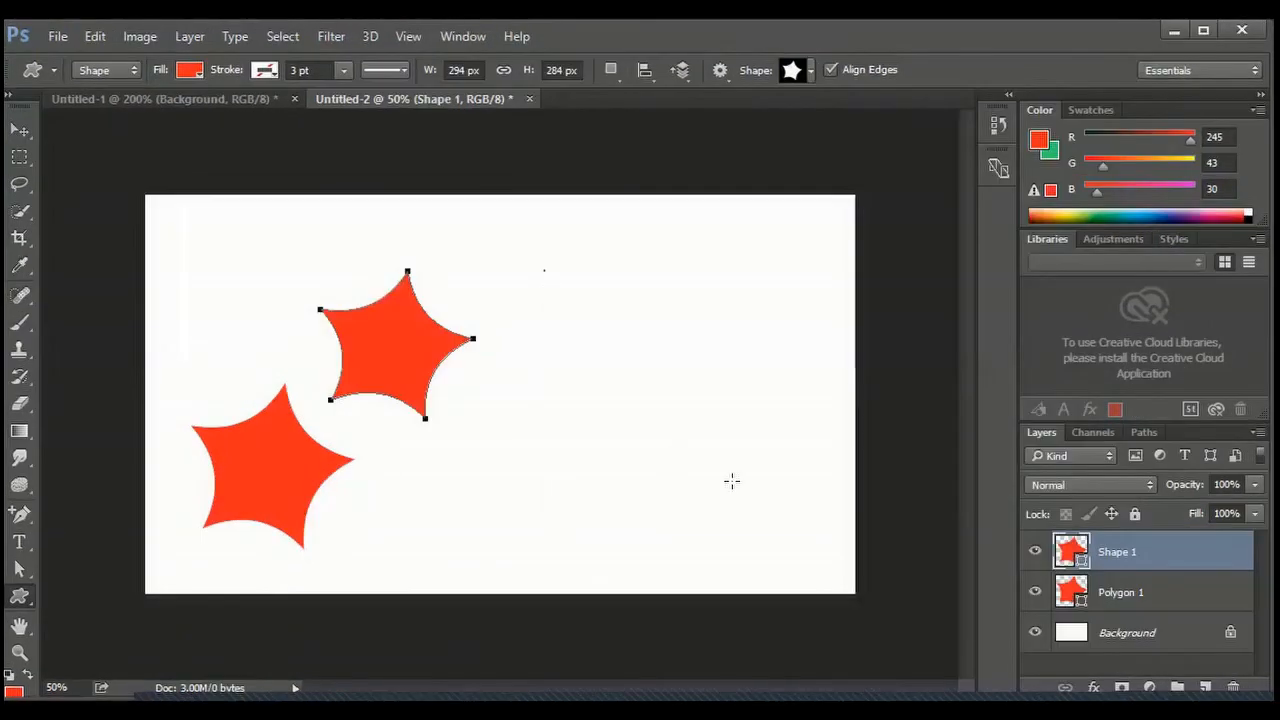
drag(543, 270, 736, 485)
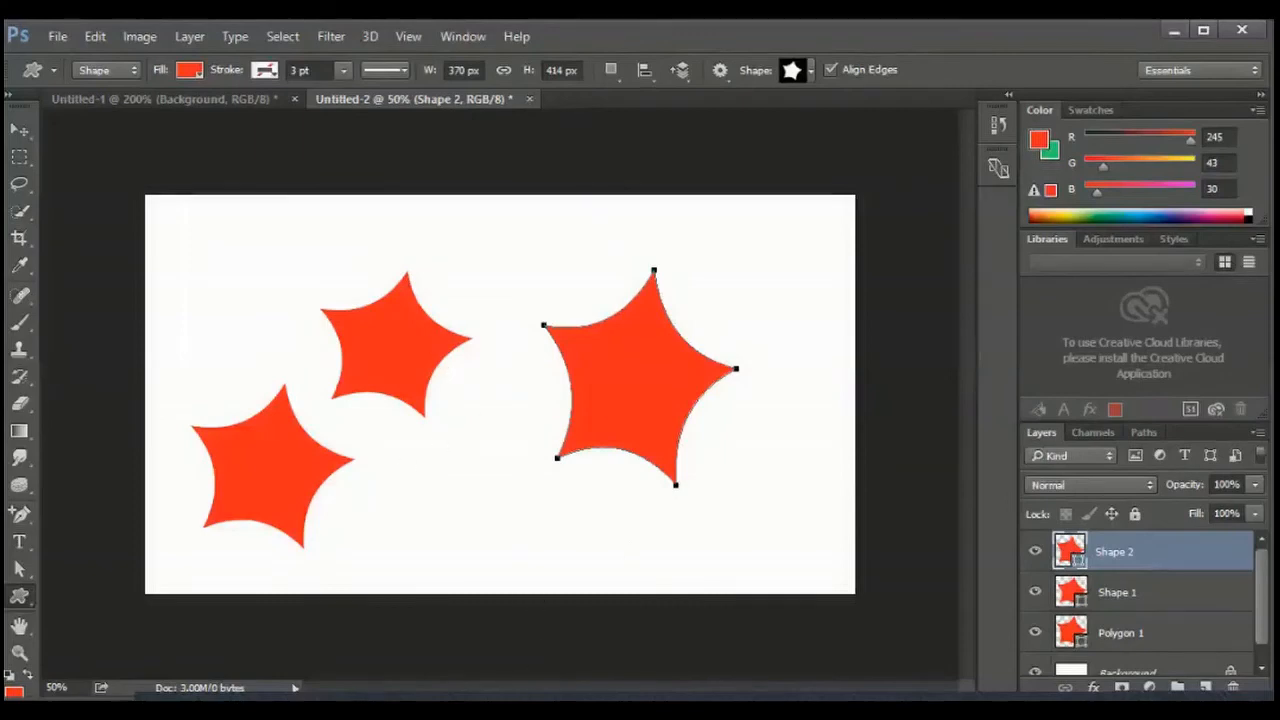
Step: Draw an irregular filled shape about 281 × 272 px between and below the stars with the Pen tool
click(29, 522)
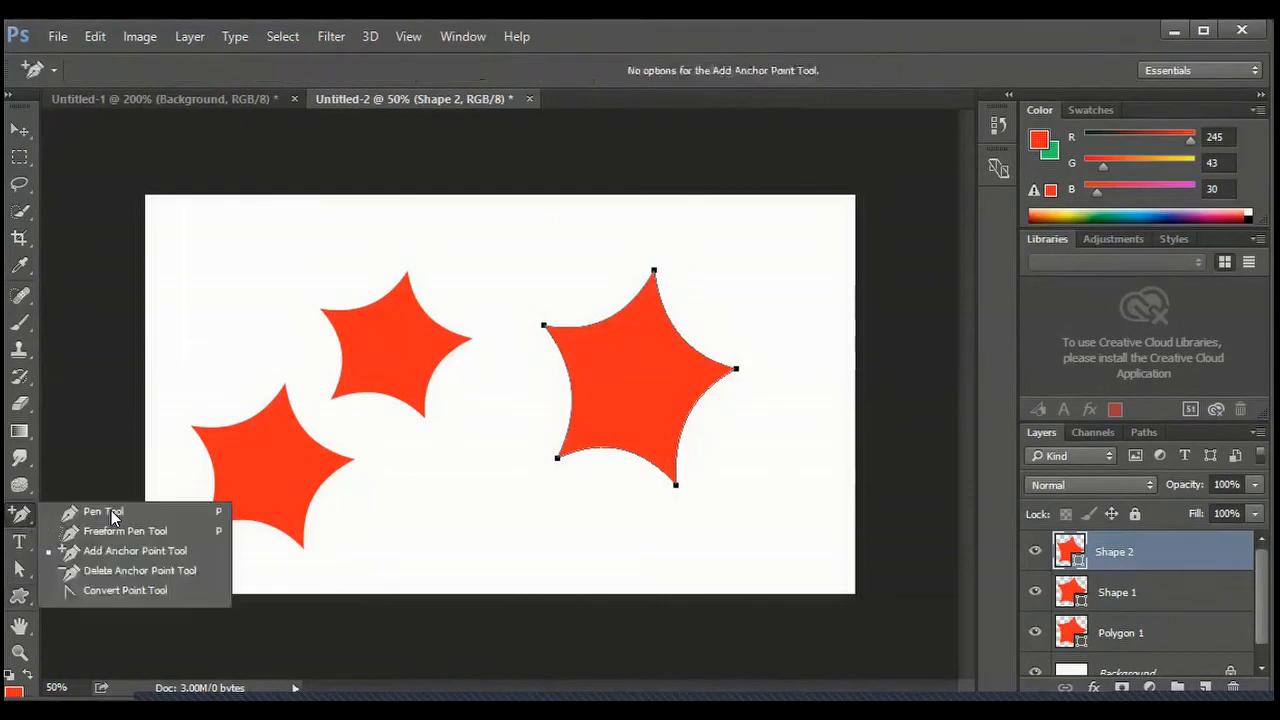
click(111, 509)
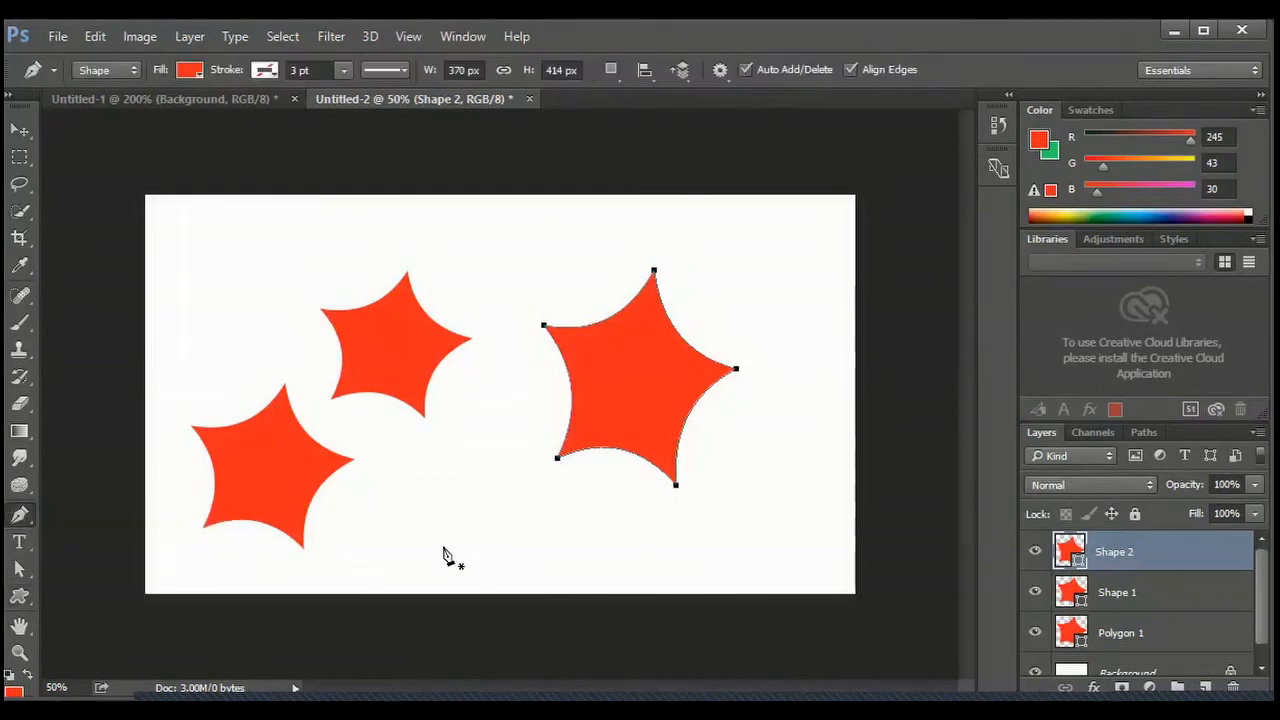
drag(447, 549, 463, 558)
drag(412, 487, 450, 474)
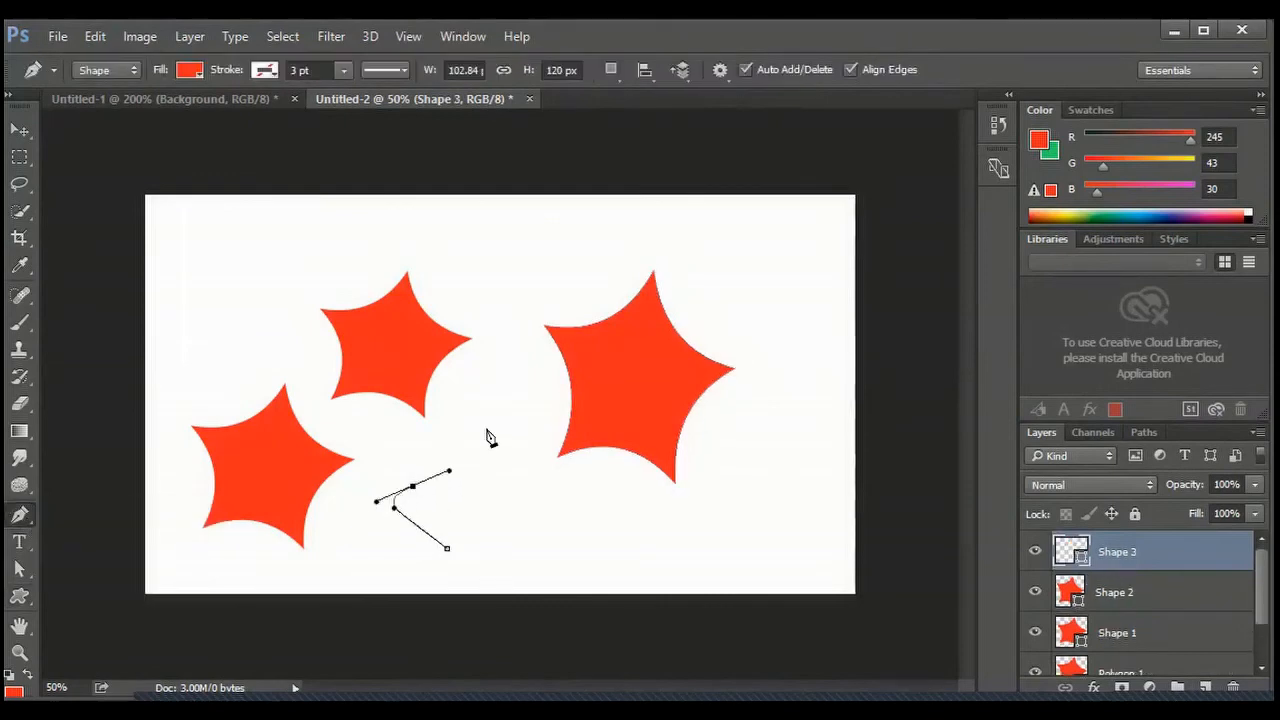
drag(487, 432, 534, 567)
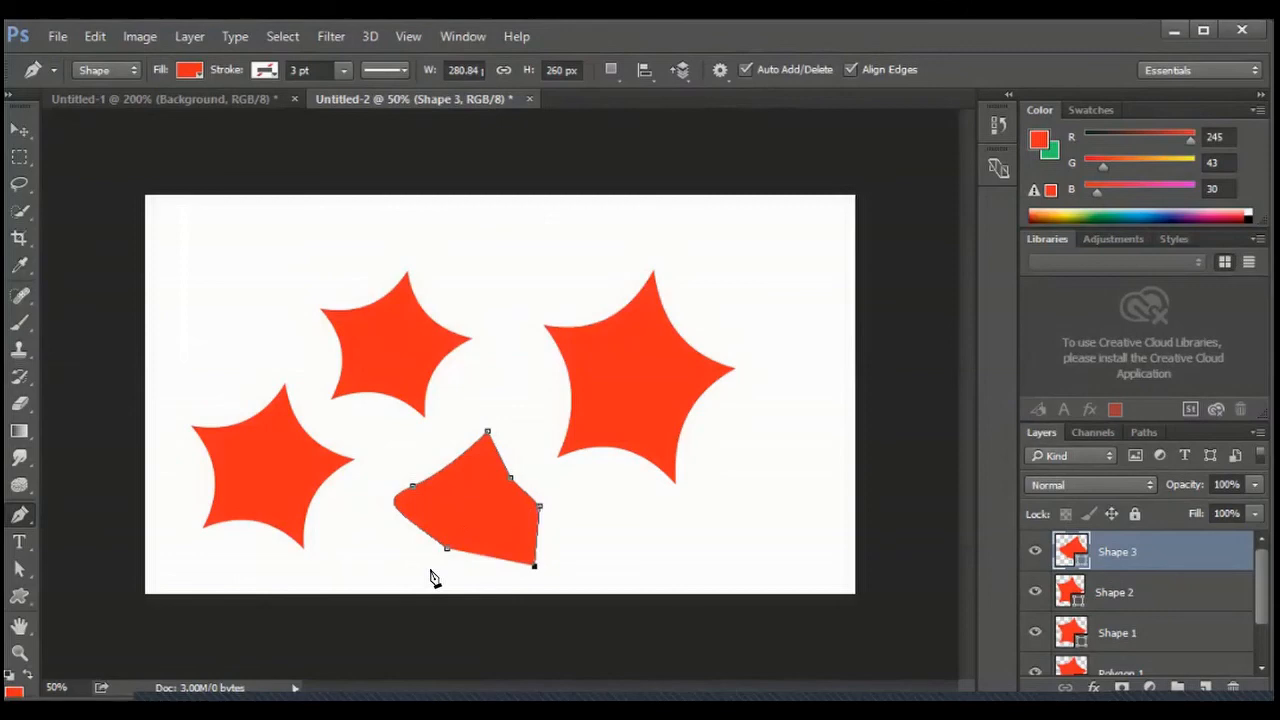
click(433, 572)
Step: Select the whole path of the irregular pen shape and define it as a custom shape named "xx"
click(19, 570)
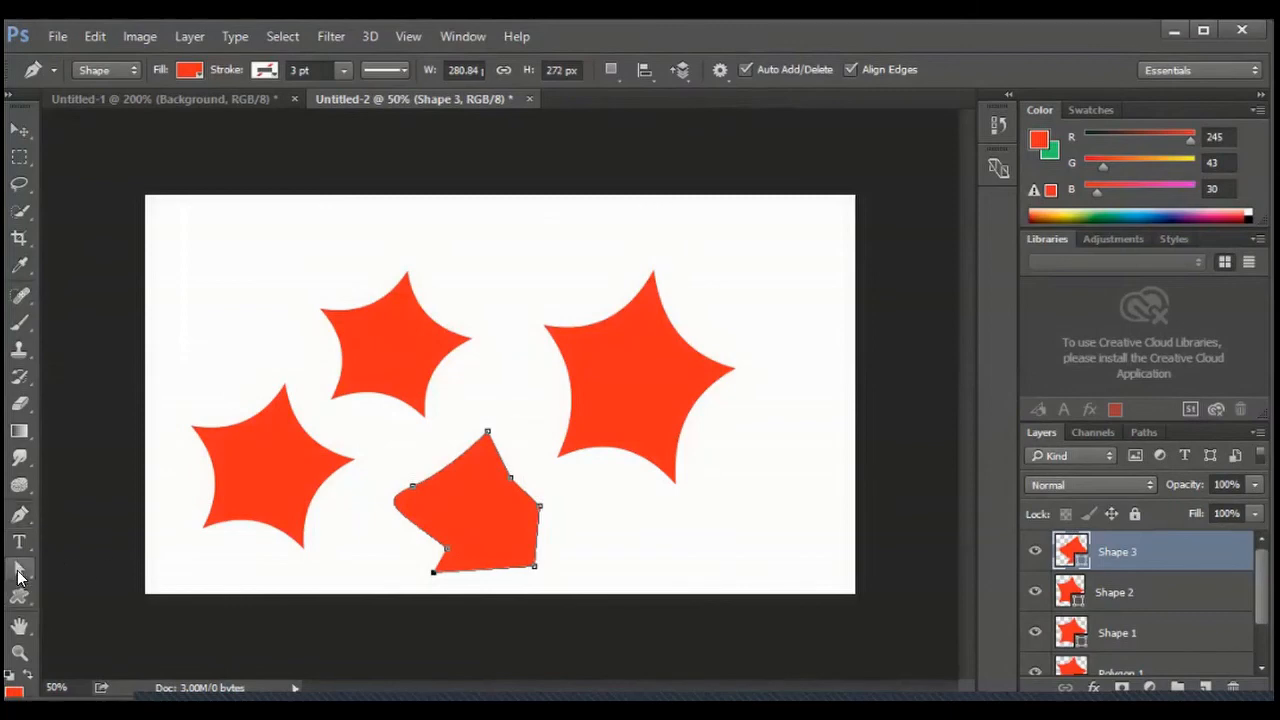
drag(19, 575, 125, 567)
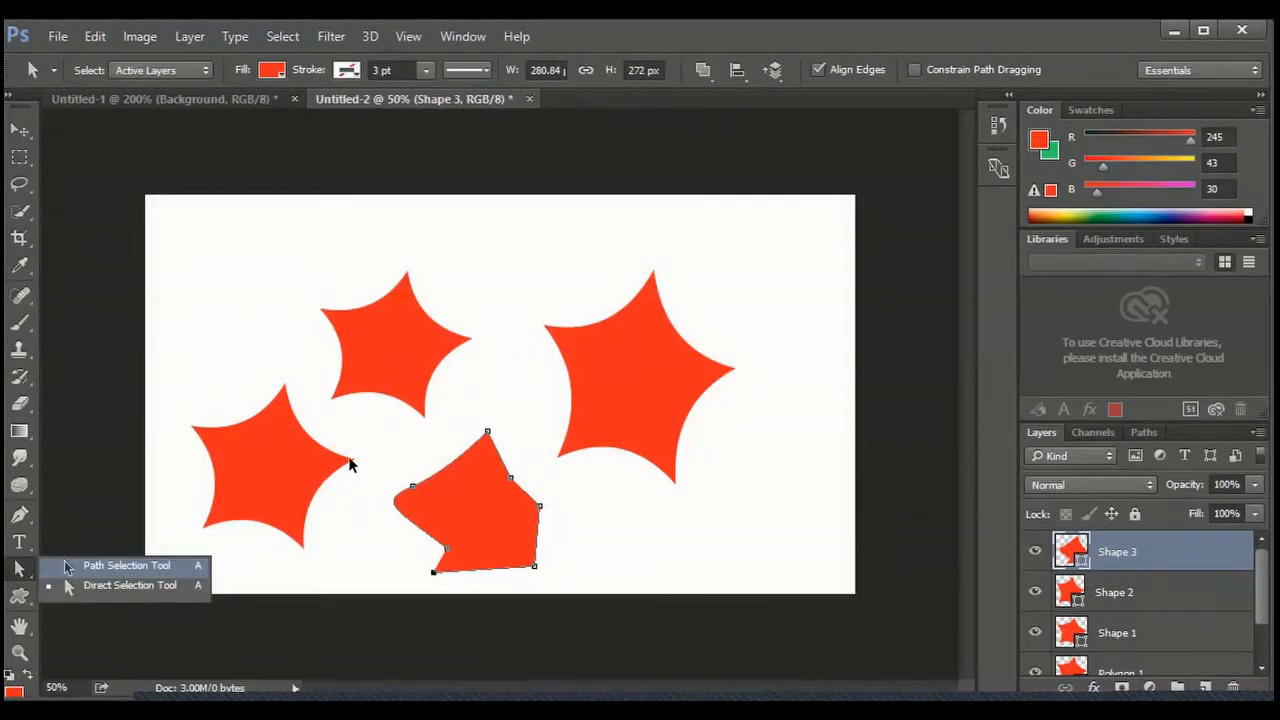
drag(373, 421, 562, 598)
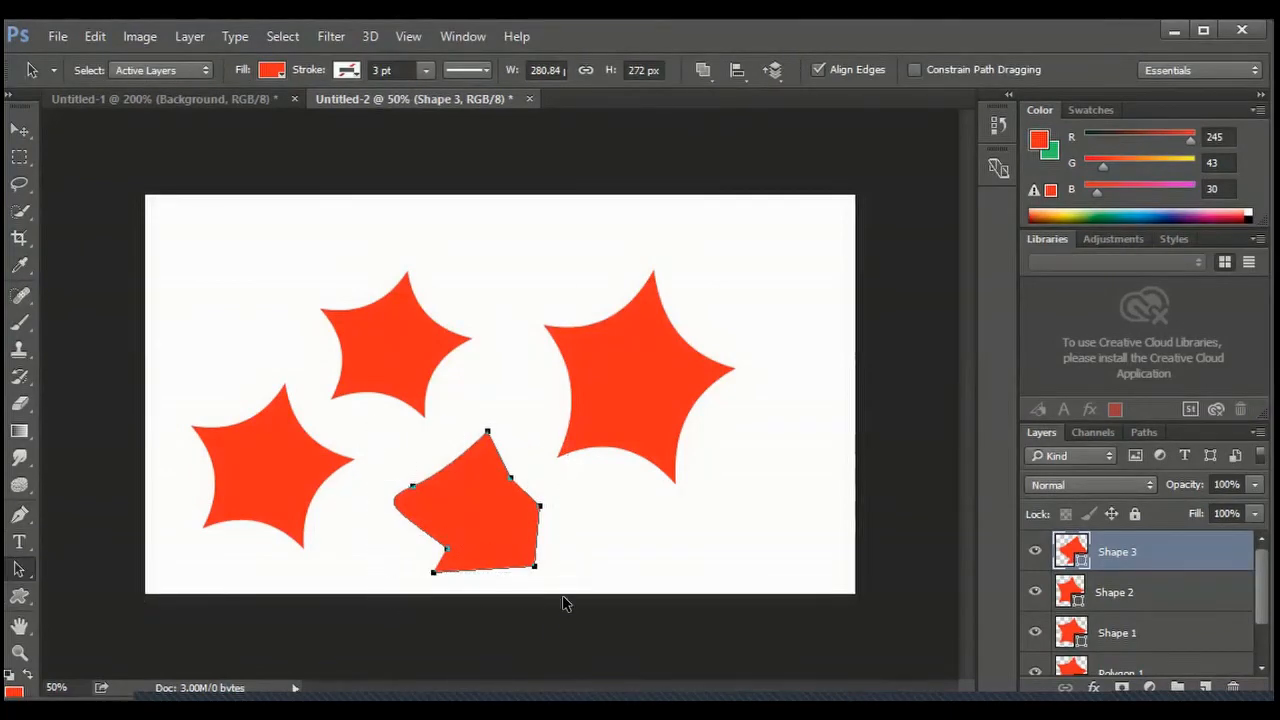
right_click(472, 536)
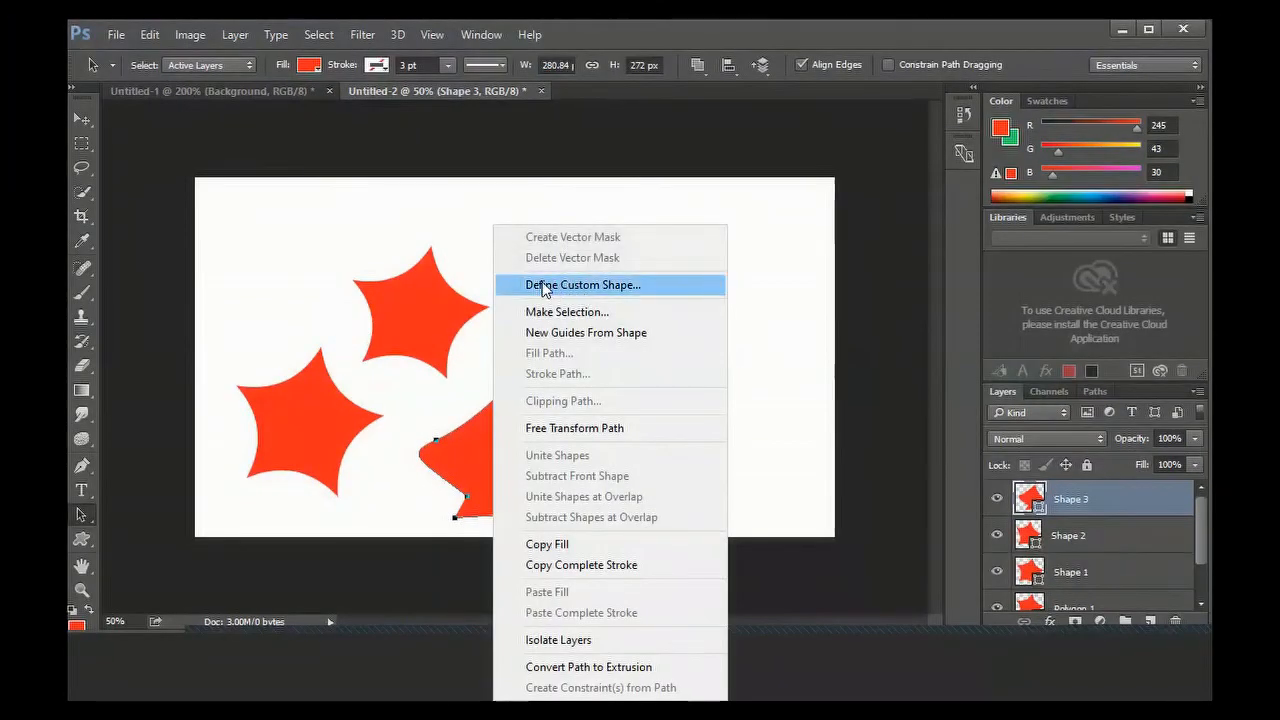
click(621, 286)
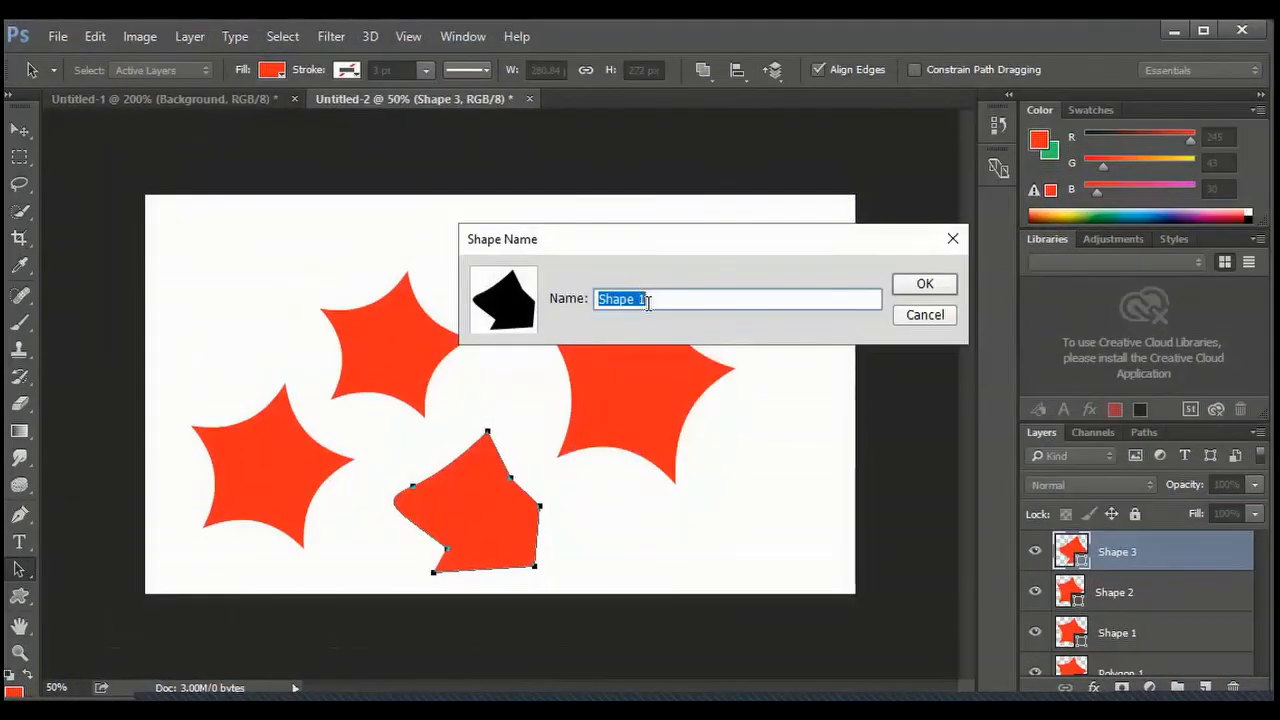
text(xx)
click(925, 286)
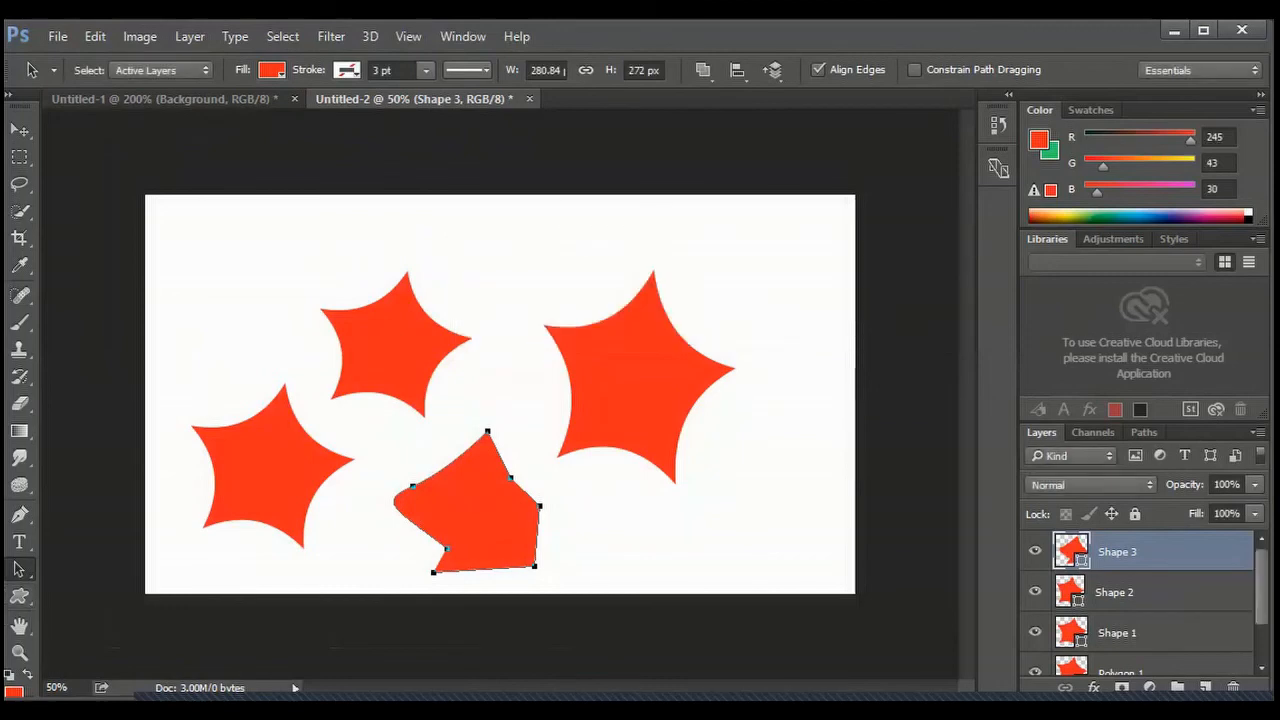
Step: Check the custom shape list for the newly defined pen shape, and bring up the list of shape tools
click(18, 598)
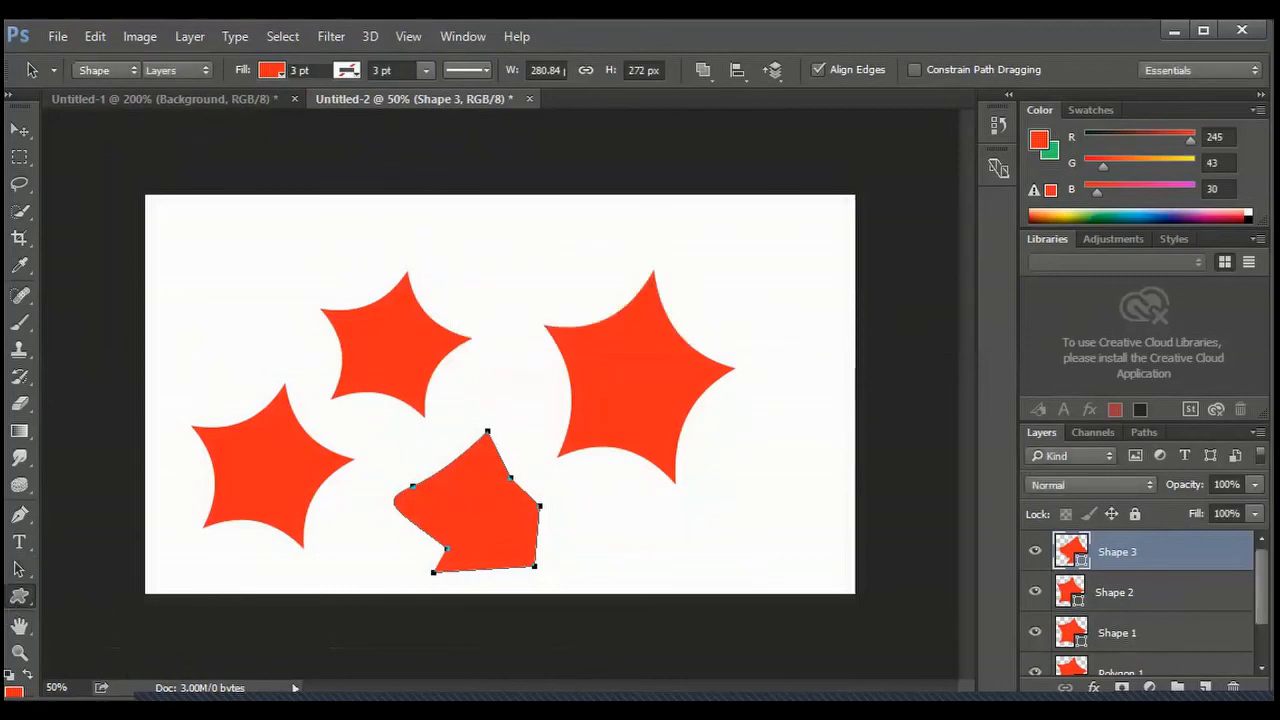
right_click(16, 605)
click(136, 684)
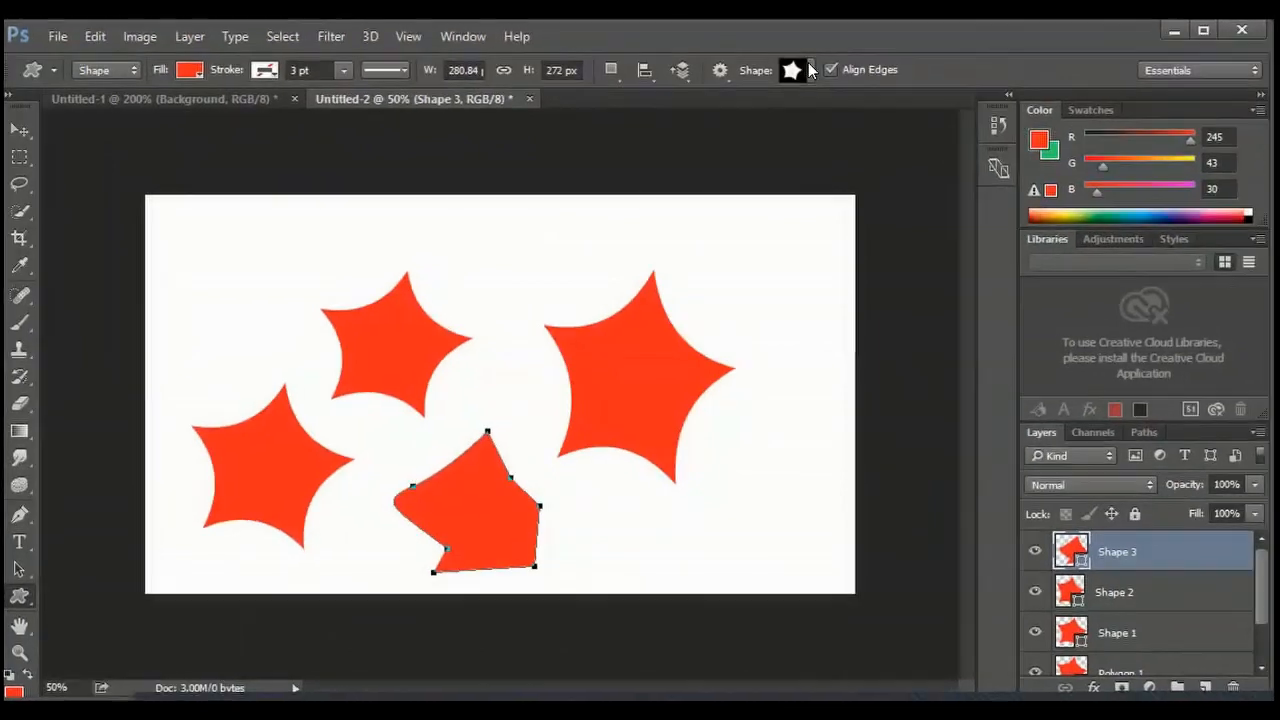
click(811, 70)
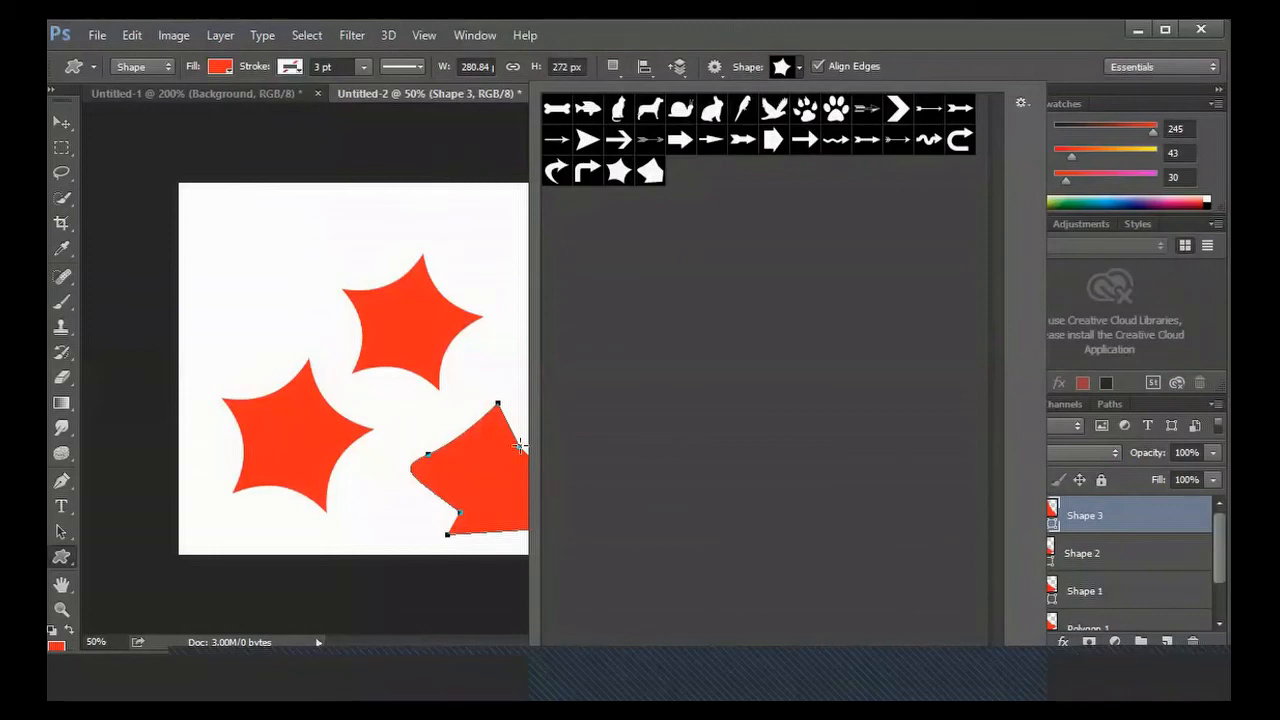
click(520, 446)
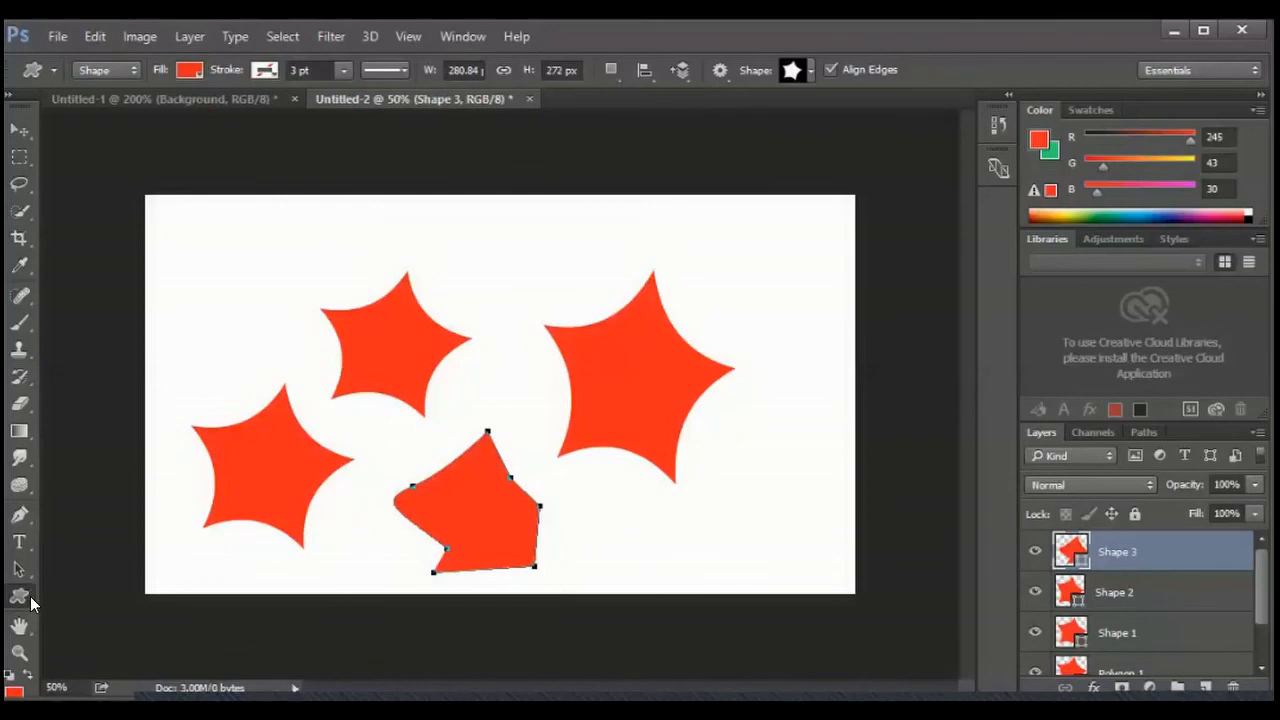
right_click(31, 601)
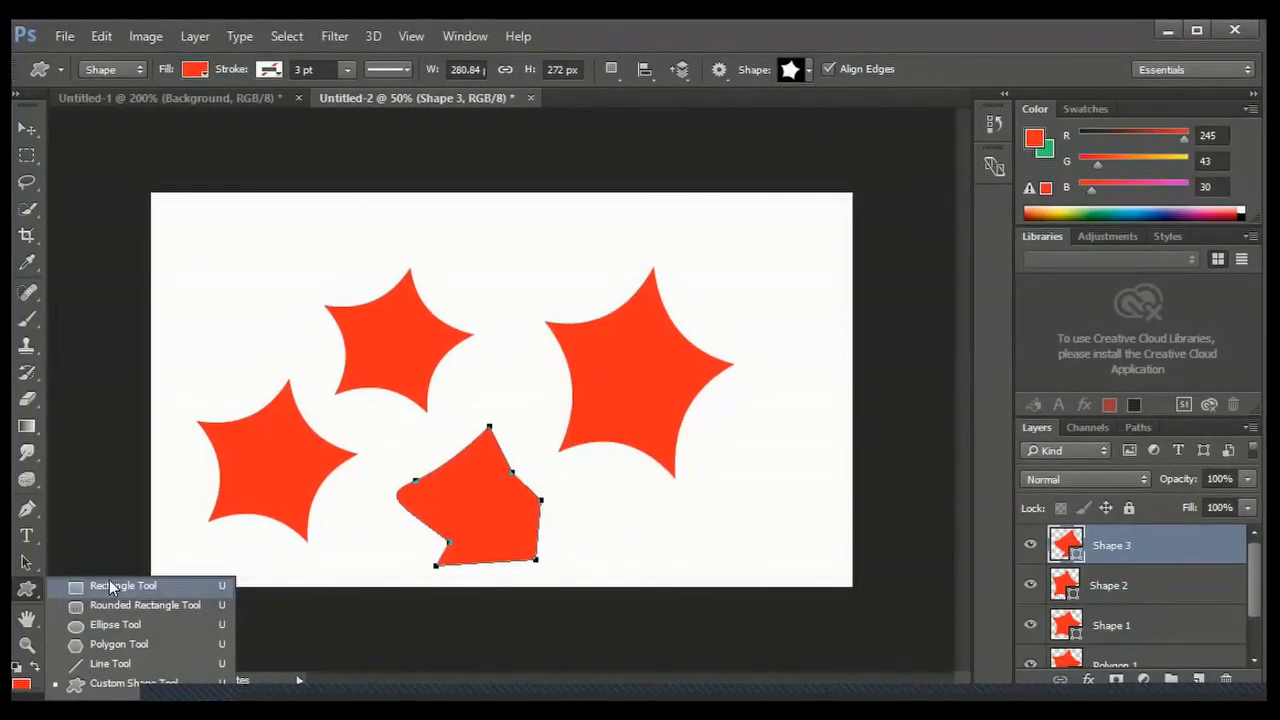